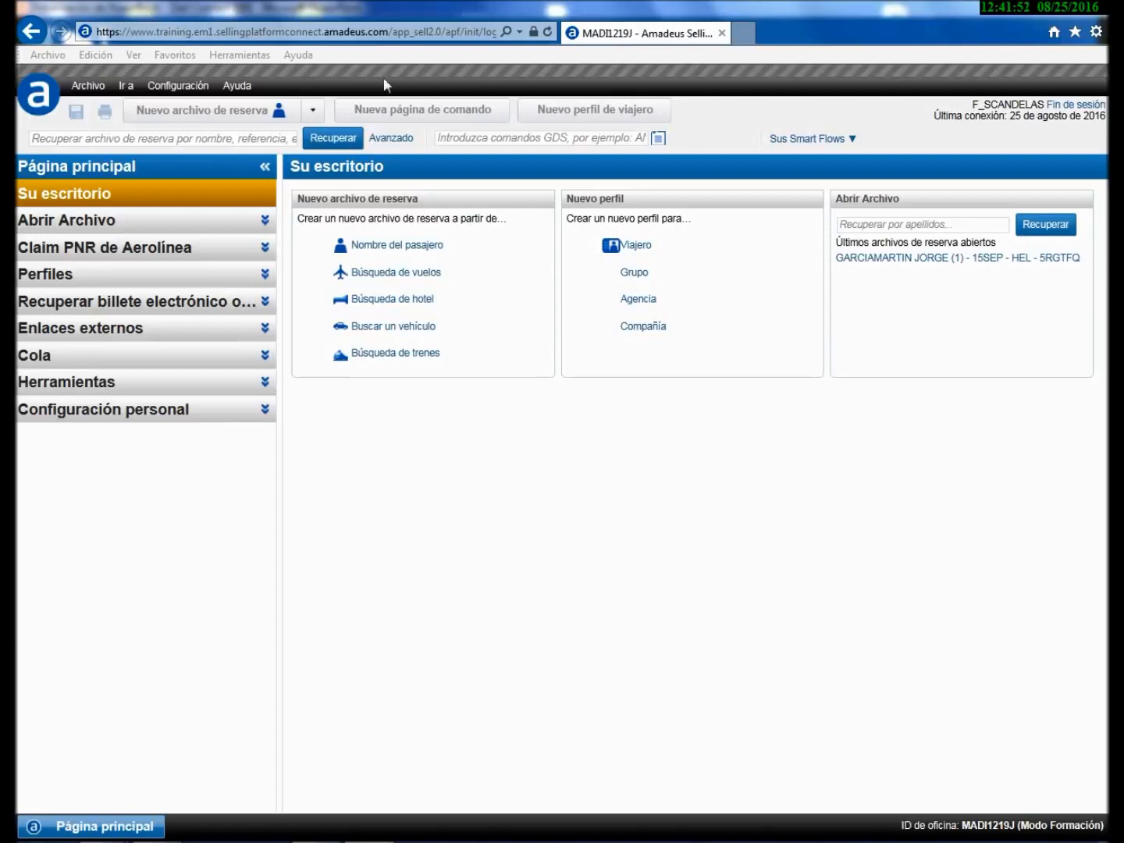
- Browse the online help from the help options, then close it
{"action": "left_click", "coordinate": [235, 88]}
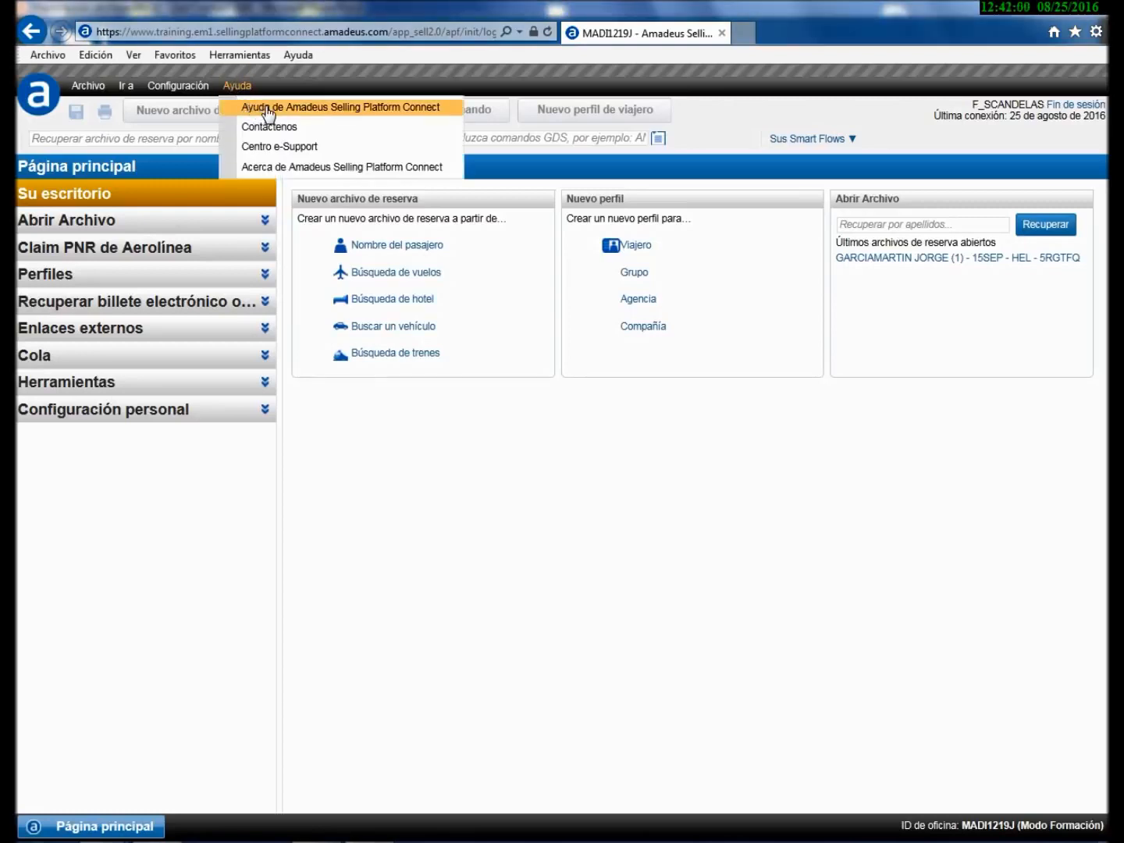
{"action": "left_click", "coordinate": [267, 111]}
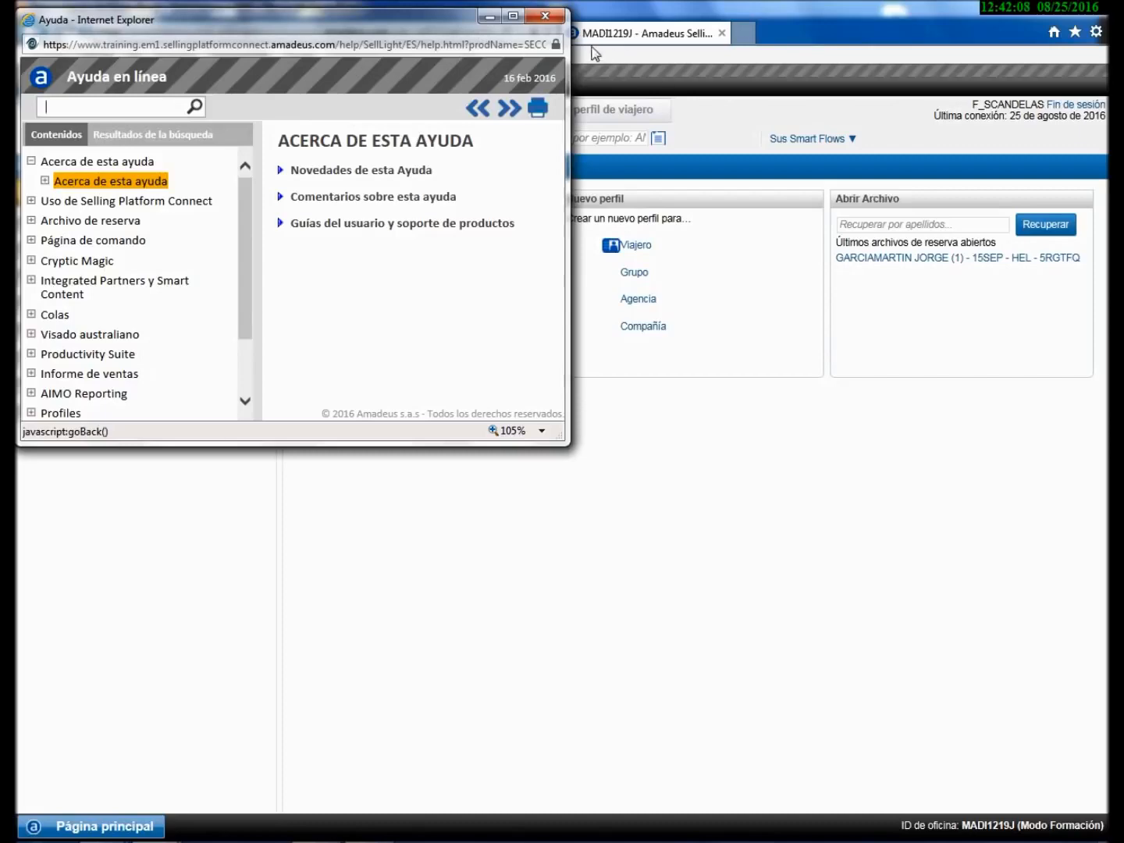
{"action": "left_click", "coordinate": [545, 16]}
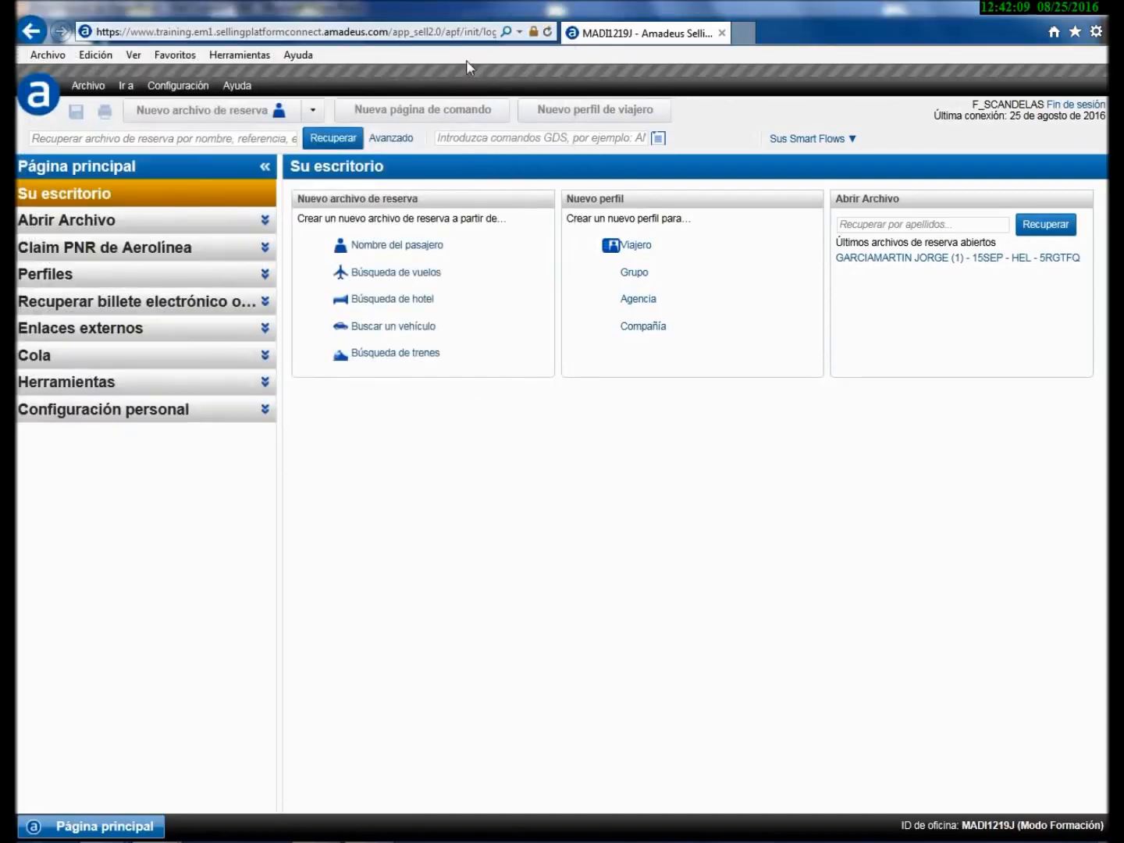
- Show the application's version information with its full technical details
{"action": "left_click", "coordinate": [229, 87]}
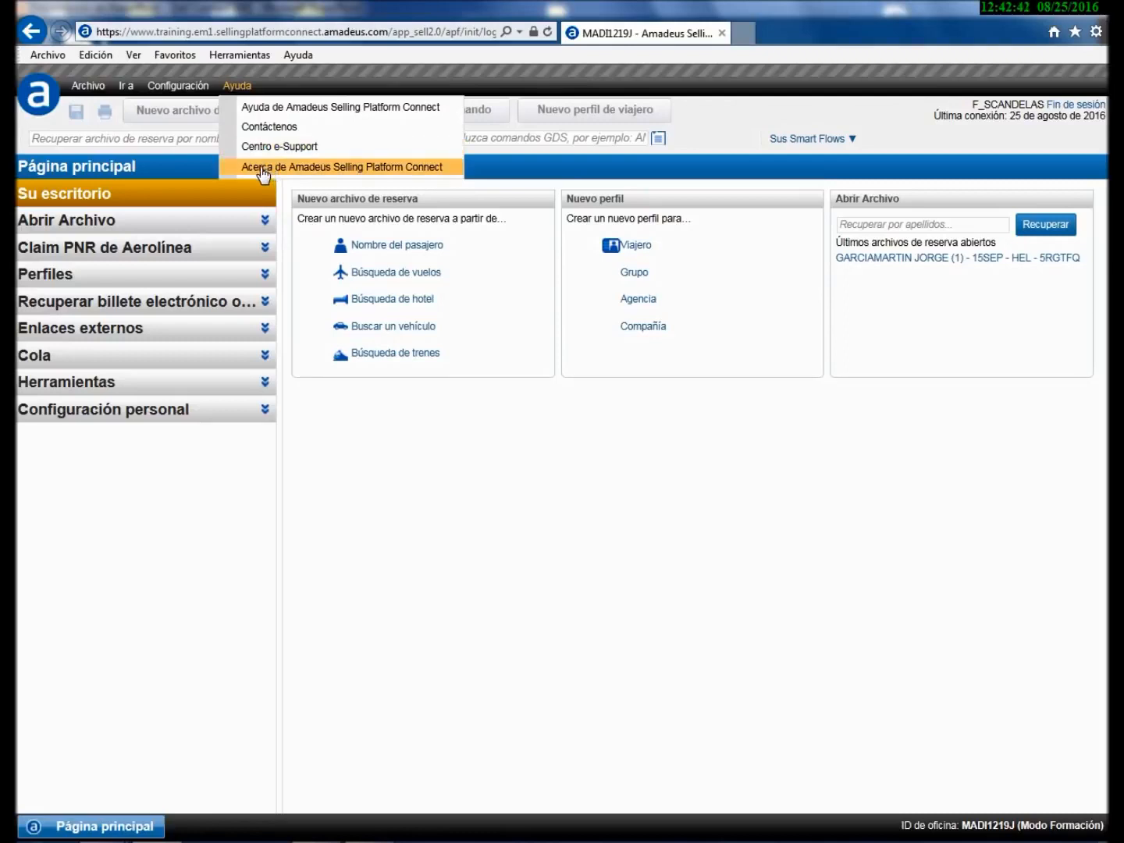
{"action": "left_click", "coordinate": [264, 167]}
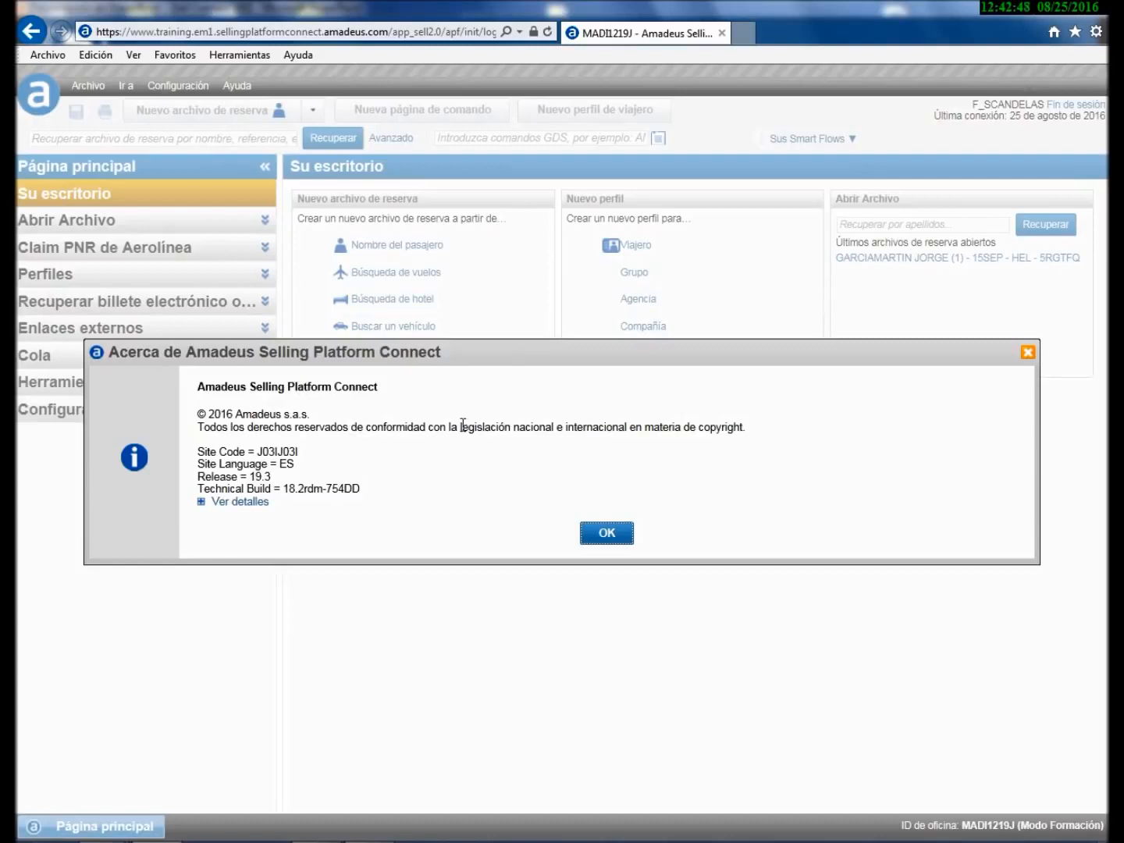
{"action": "left_click", "coordinate": [242, 504]}
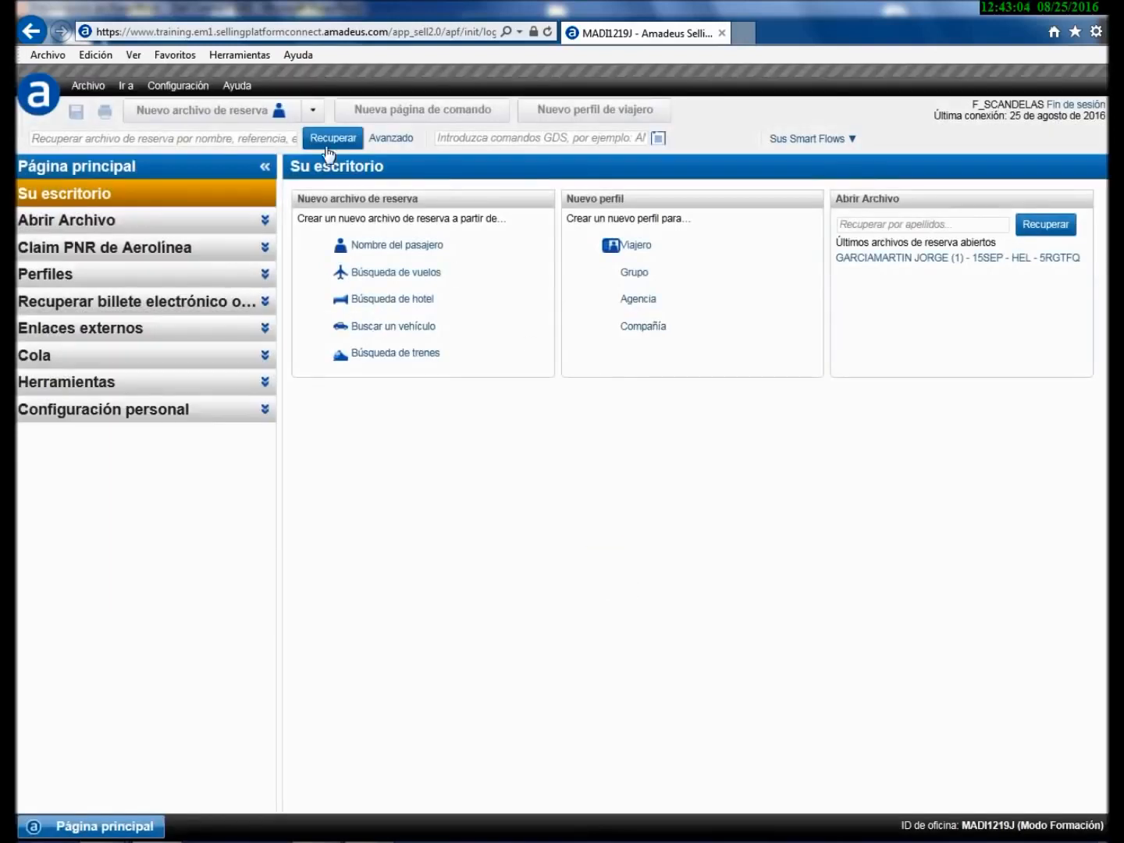
- Look through the configuration, navigation and file menus without choosing anything
{"action": "left_click", "coordinate": [185, 88]}
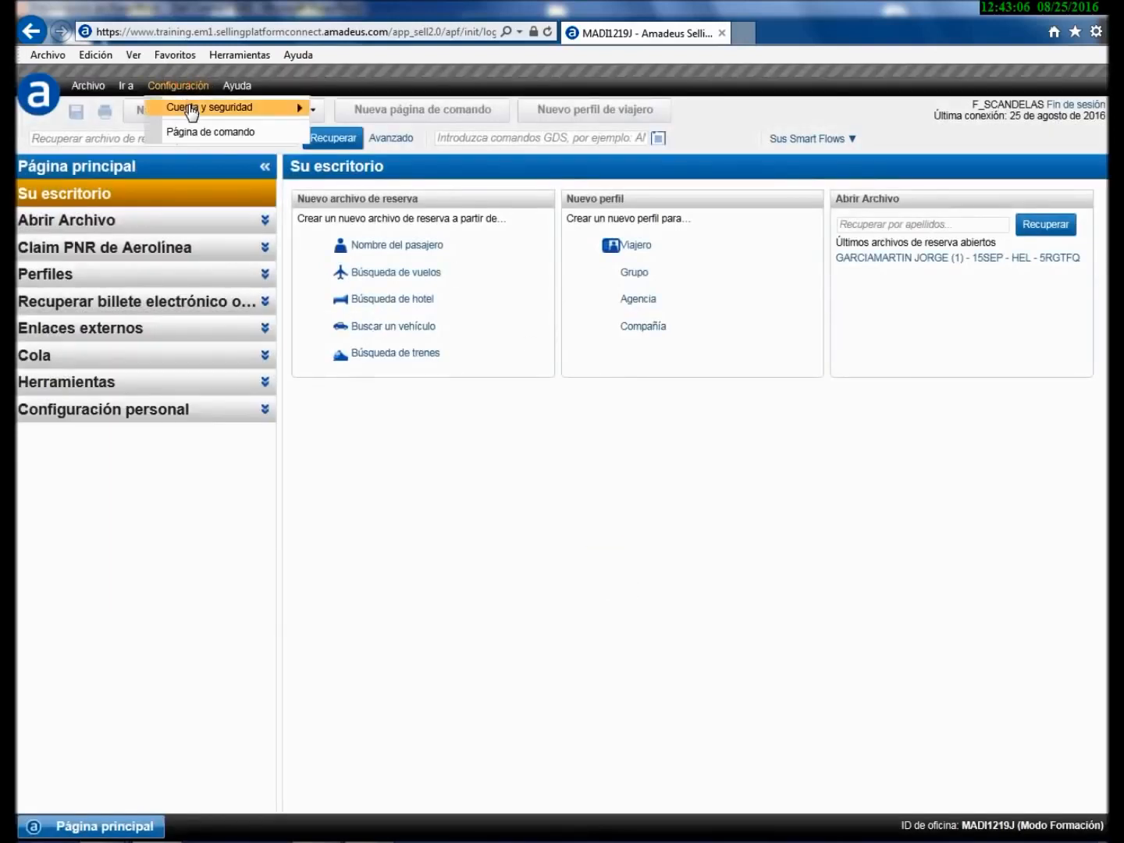
{"action": "mouse_move", "coordinate": [195, 115]}
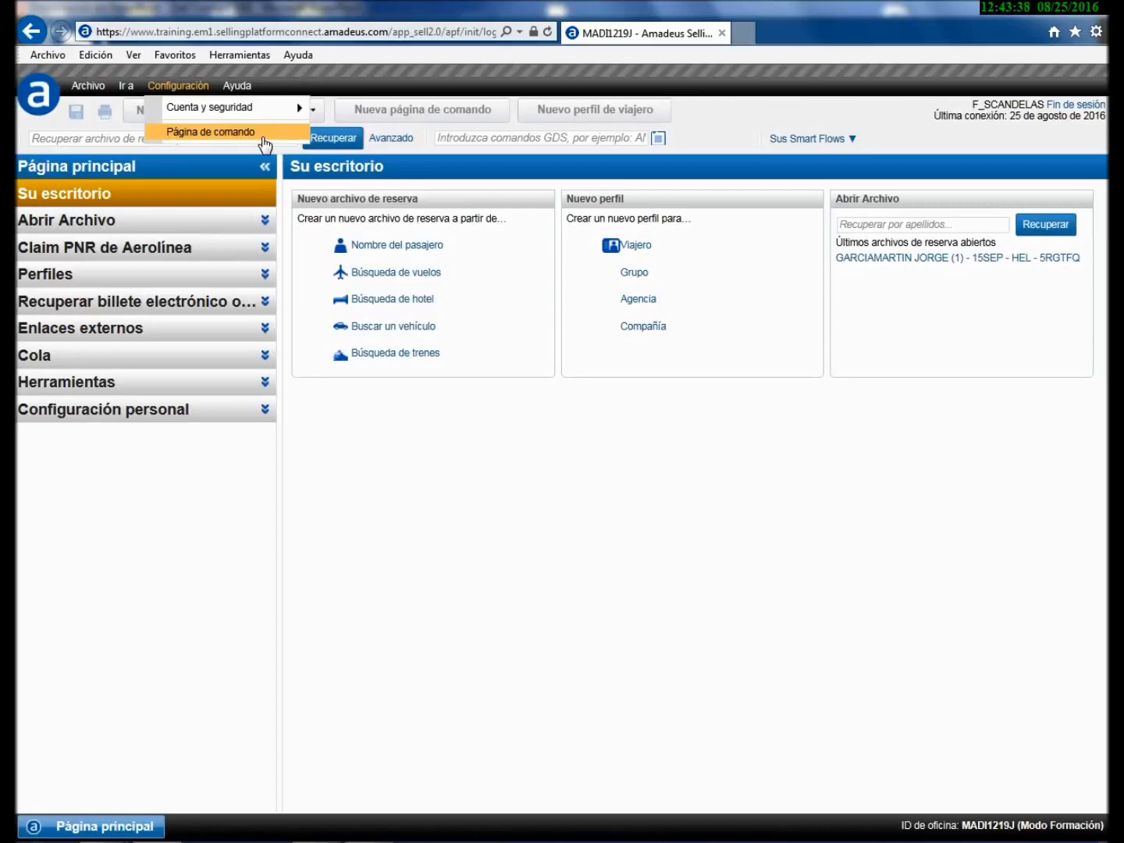
{"action": "left_click", "coordinate": [128, 92]}
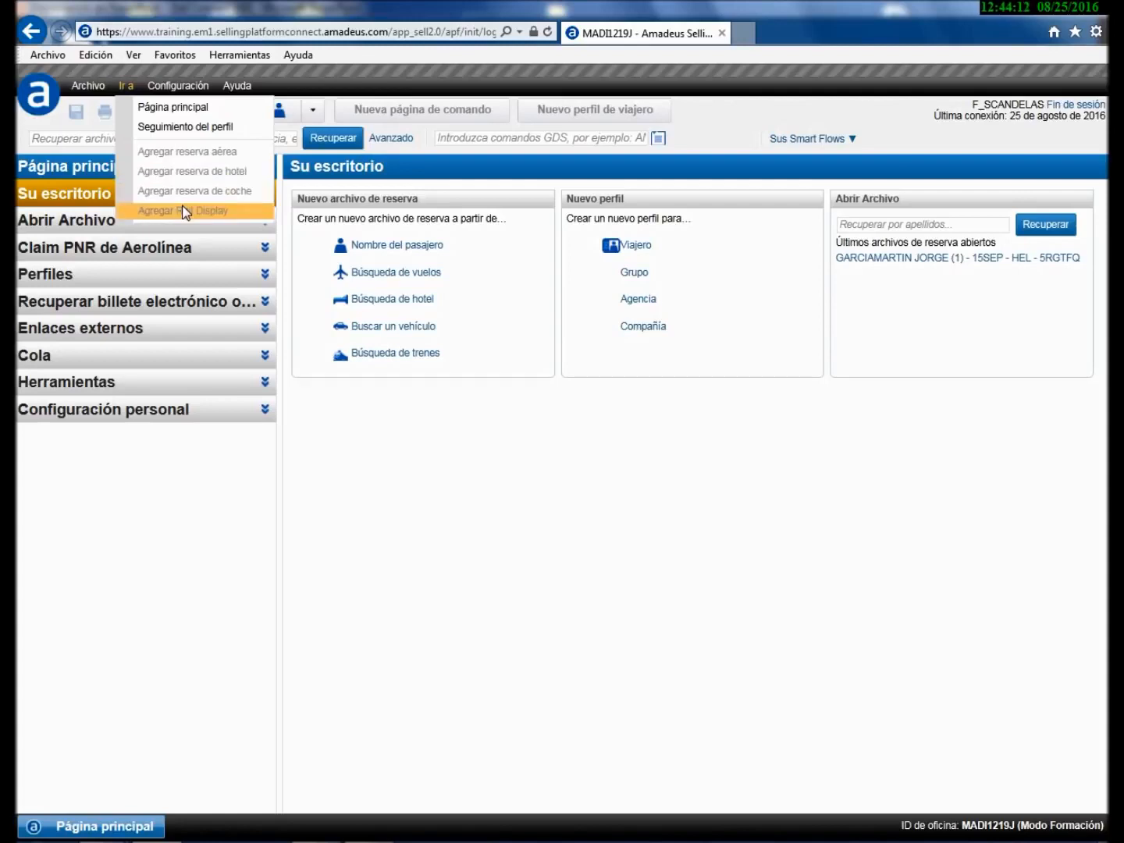
{"action": "left_click", "coordinate": [88, 88]}
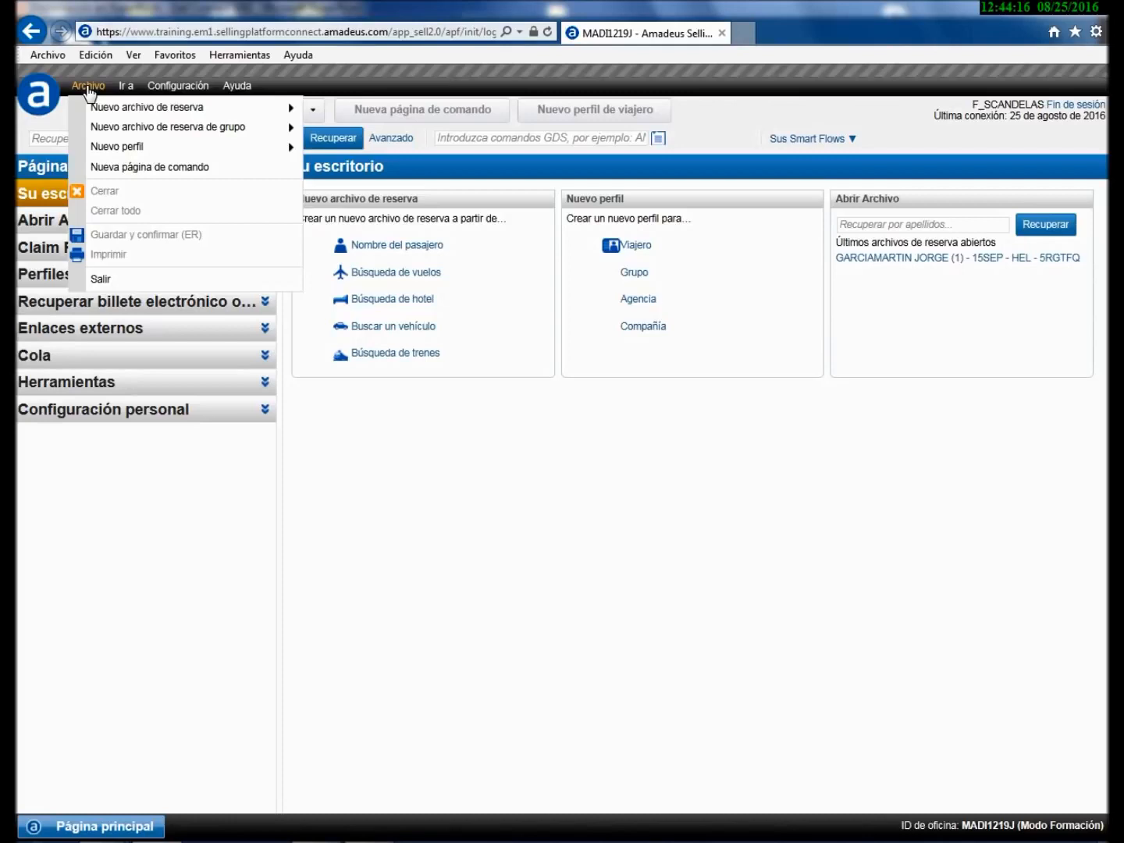
{"action": "mouse_move", "coordinate": [123, 113]}
{"action": "left_click", "coordinate": [771, 51]}
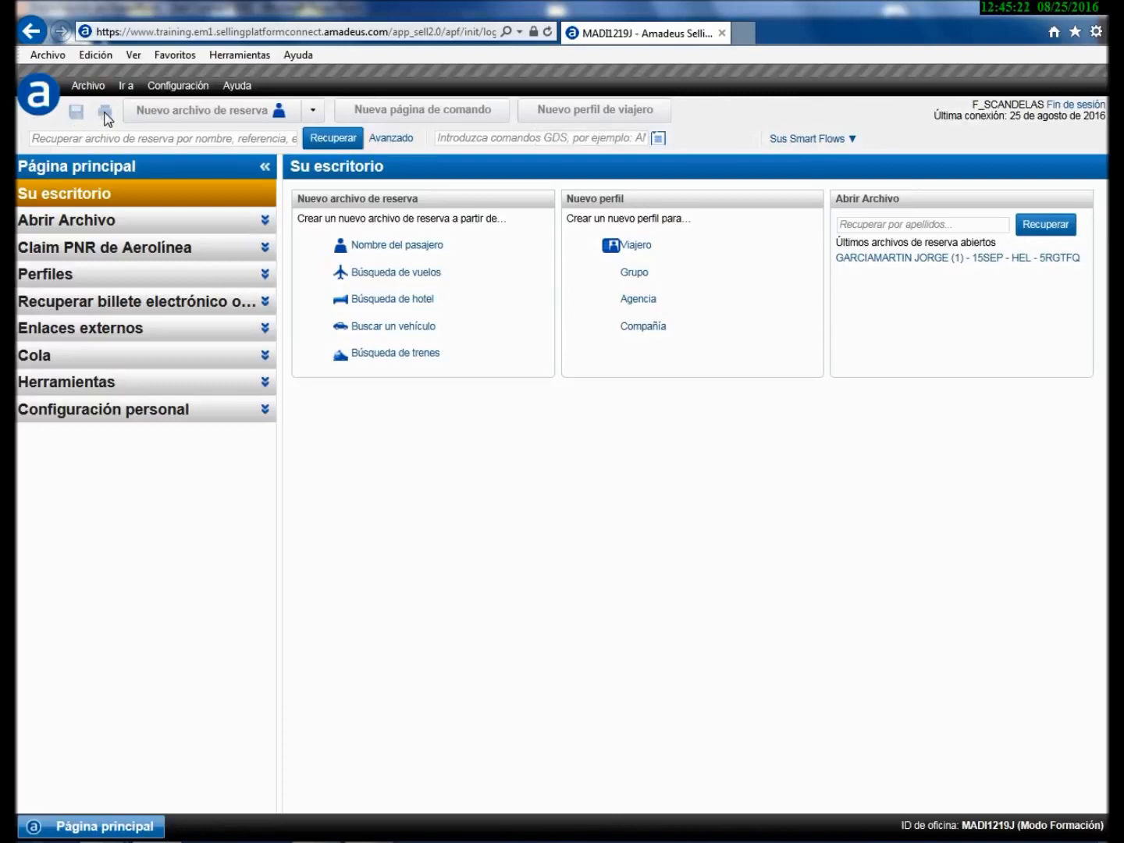
- Check the new booking file types, then open the Abrir Archivo retrieval form
{"action": "left_click", "coordinate": [313, 111]}
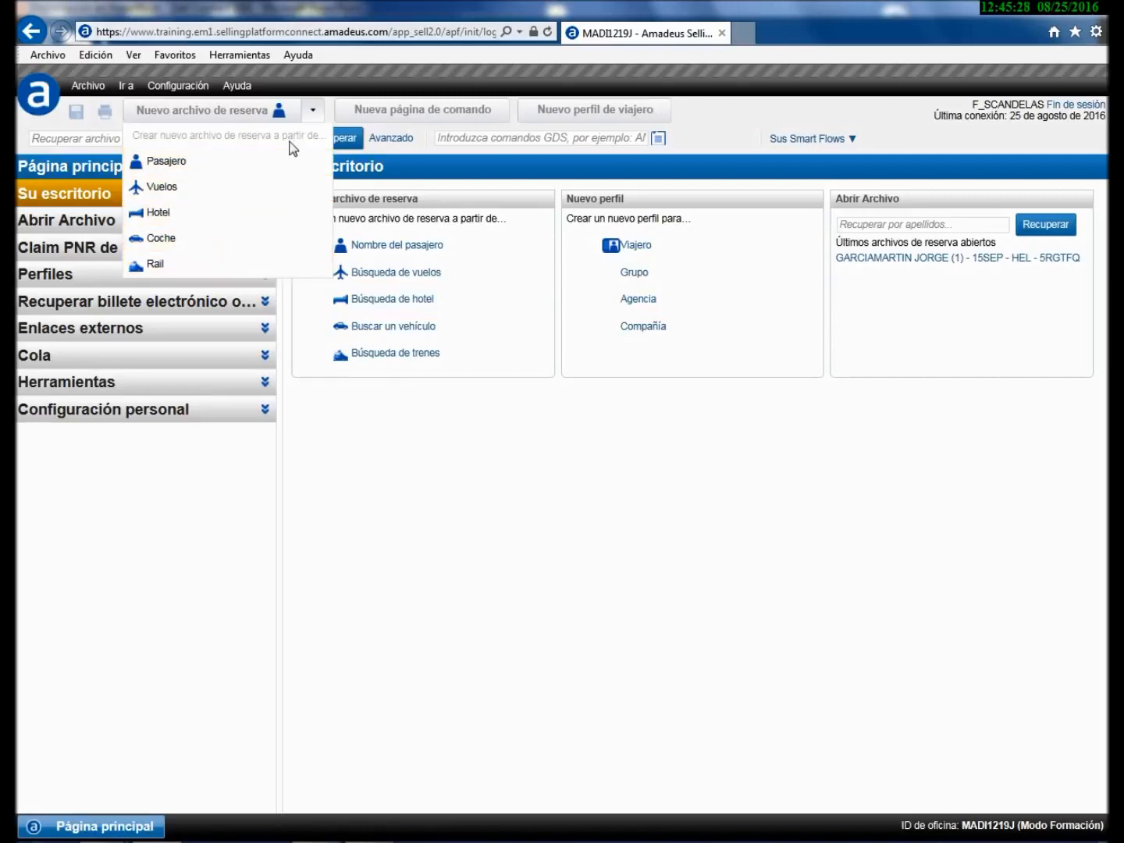
{"action": "left_click", "coordinate": [312, 113]}
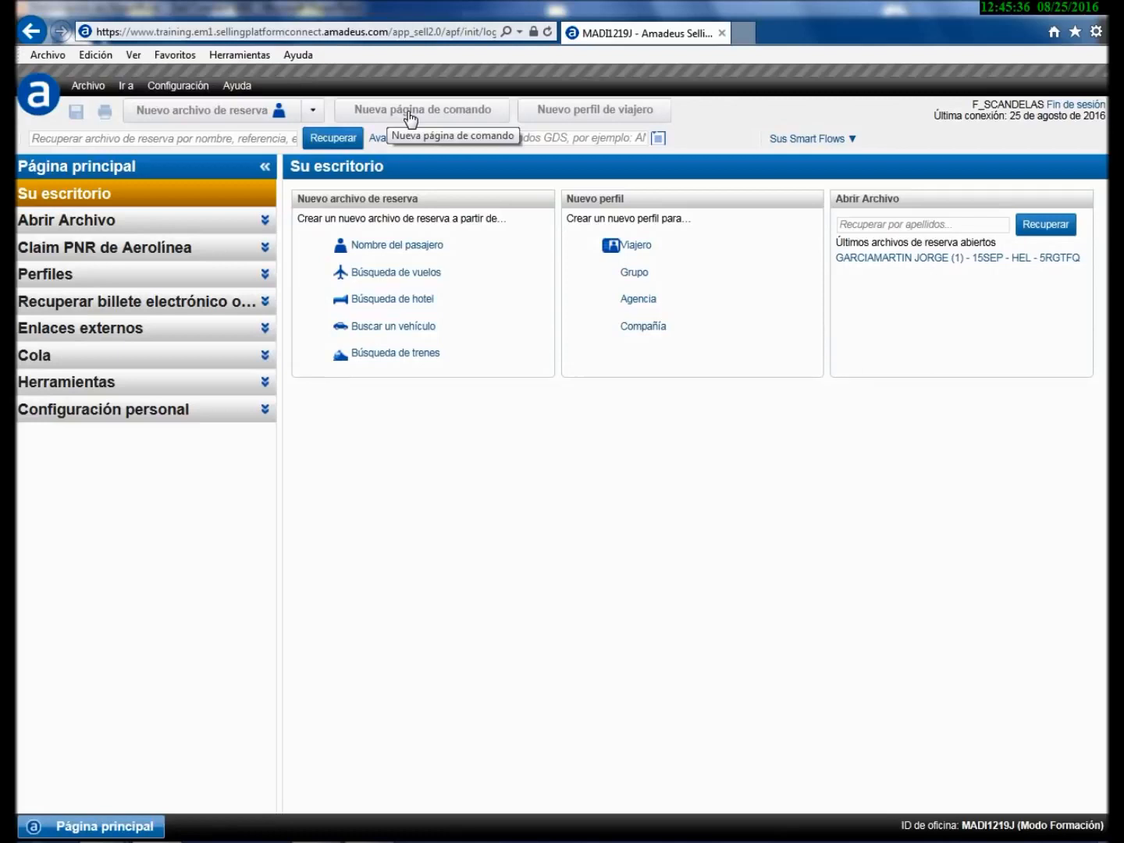
{"action": "left_click", "coordinate": [119, 137]}
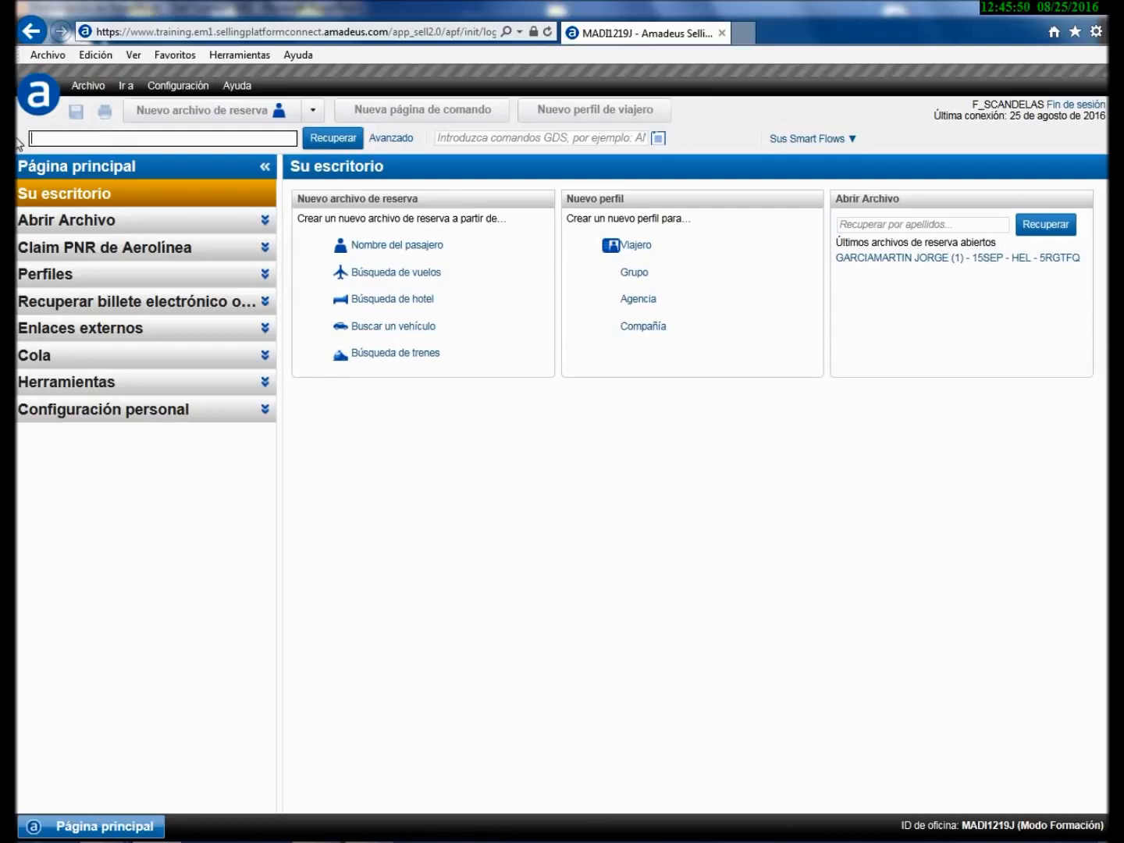
{"action": "left_click", "coordinate": [448, 138]}
{"action": "left_click", "coordinate": [449, 139]}
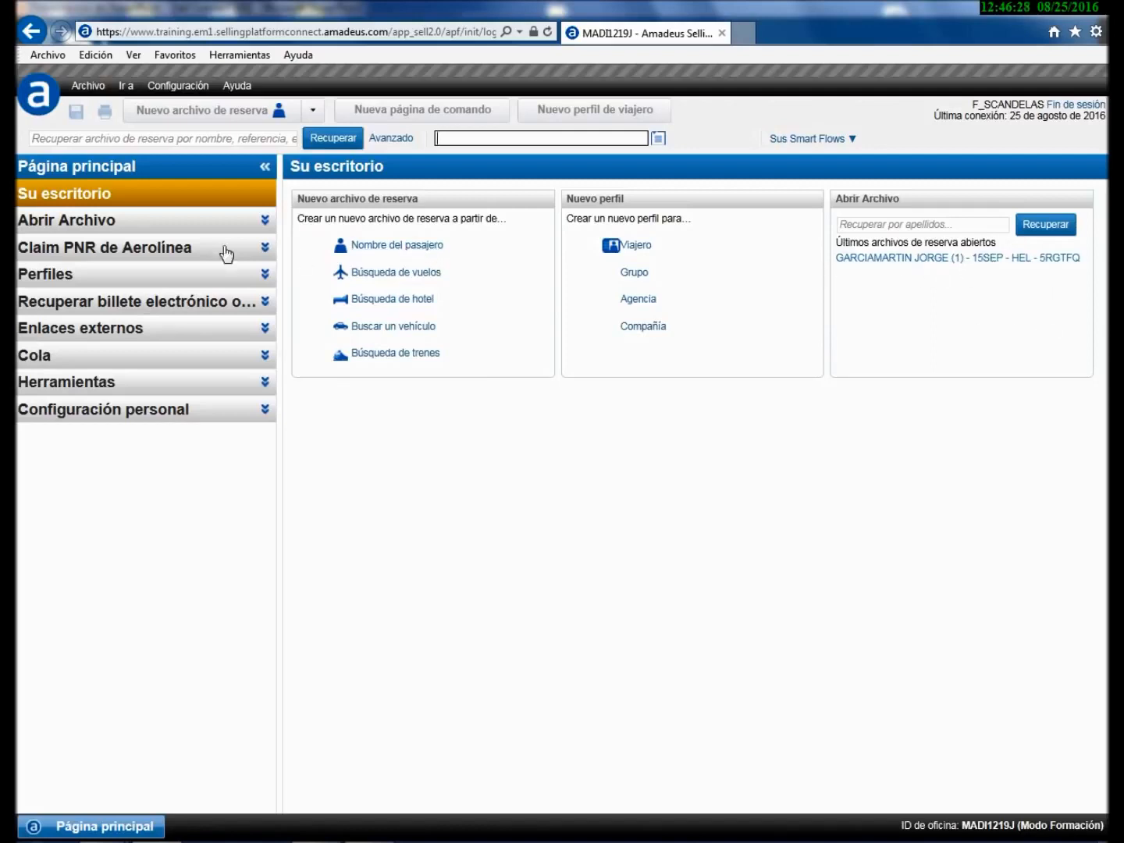
{"action": "left_click", "coordinate": [260, 223]}
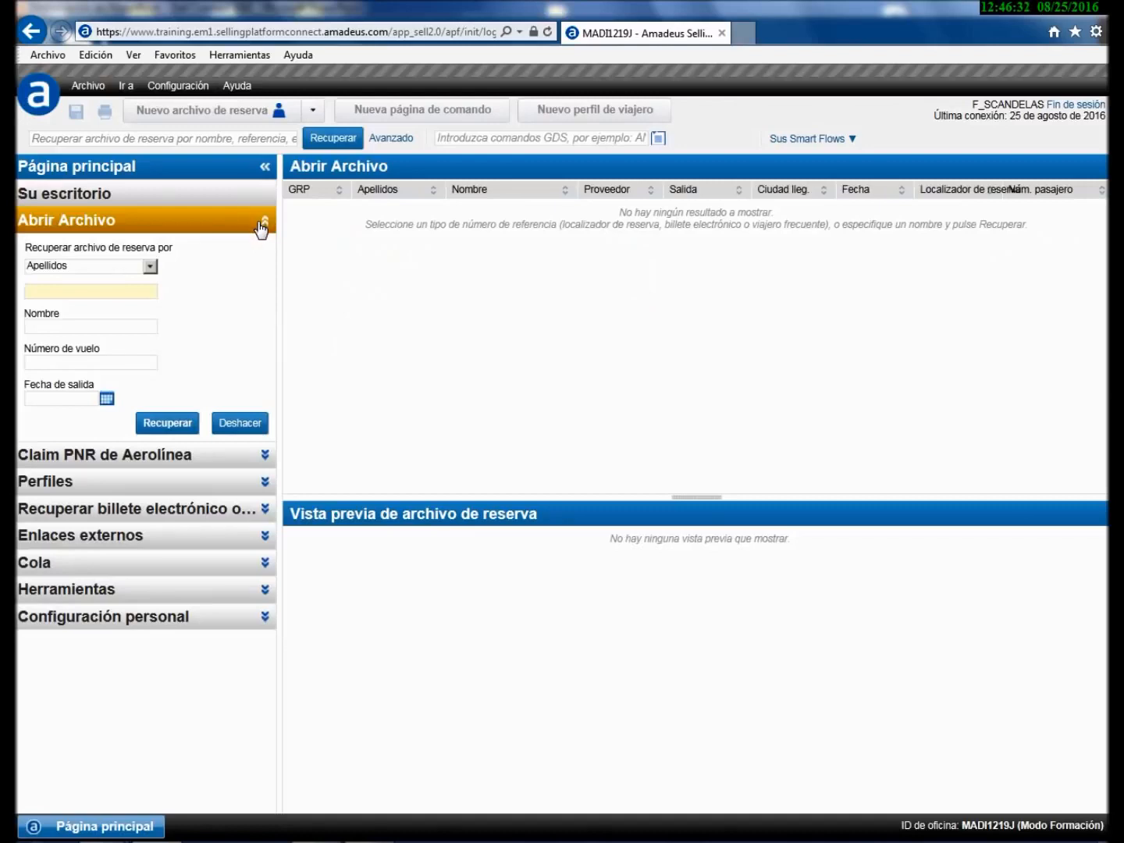
- Check the booking-file retrieval criteria, then open the Claim PNR de Aerolínea form
{"action": "left_click", "coordinate": [149, 267]}
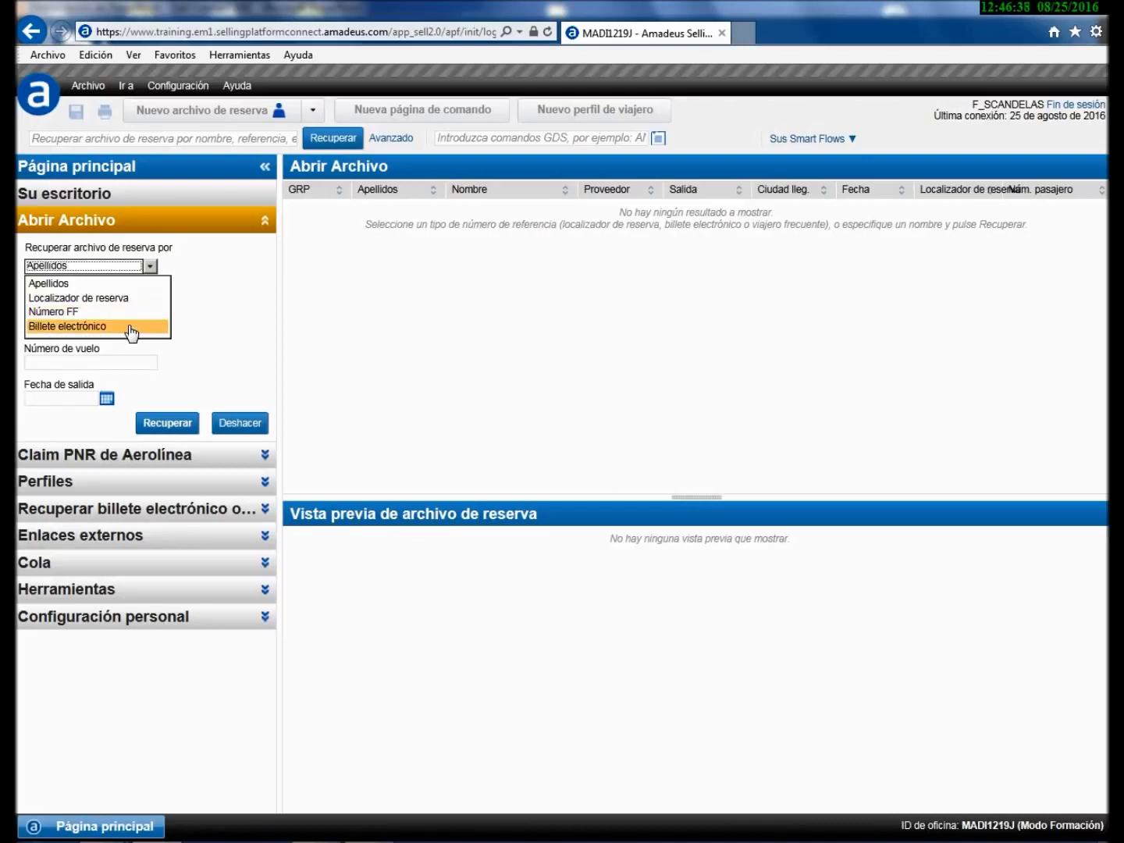
{"action": "left_click", "coordinate": [264, 456]}
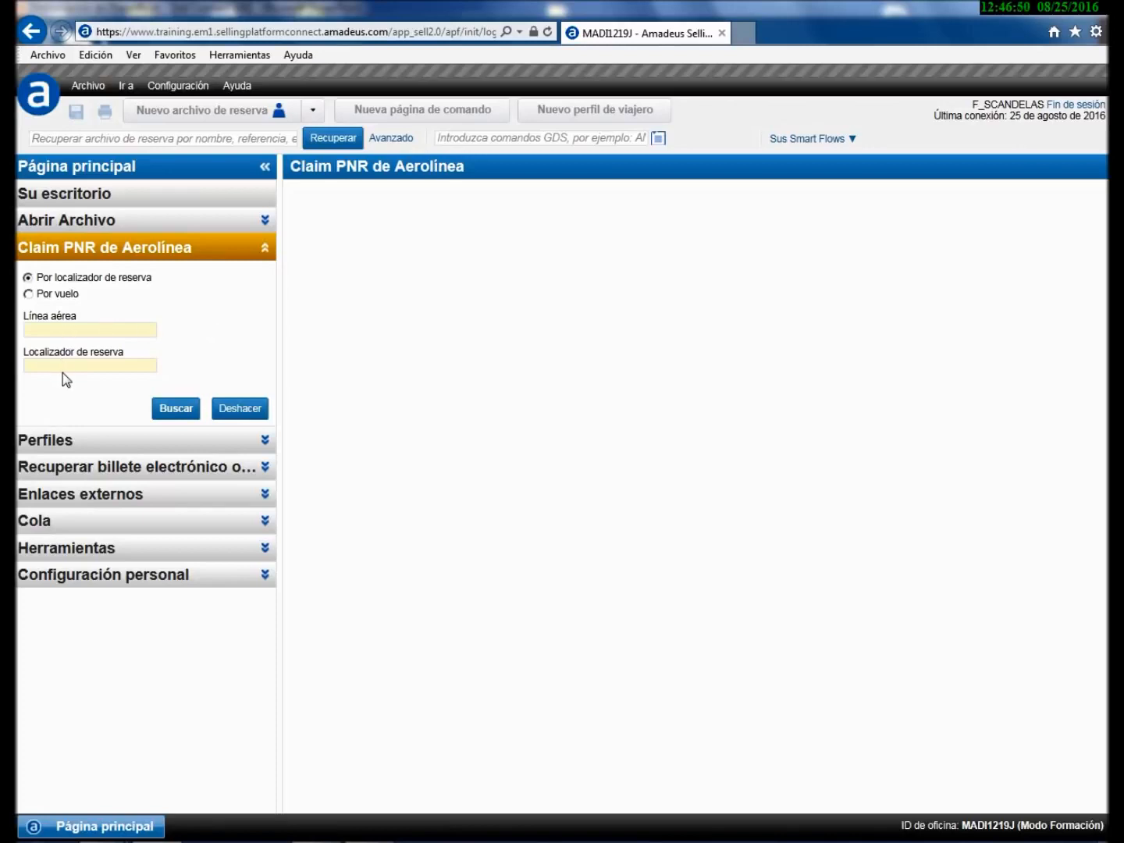
- Glance at Perfiles, then open the Recuperar billete electrónico o EMD page
{"action": "left_click", "coordinate": [264, 440]}
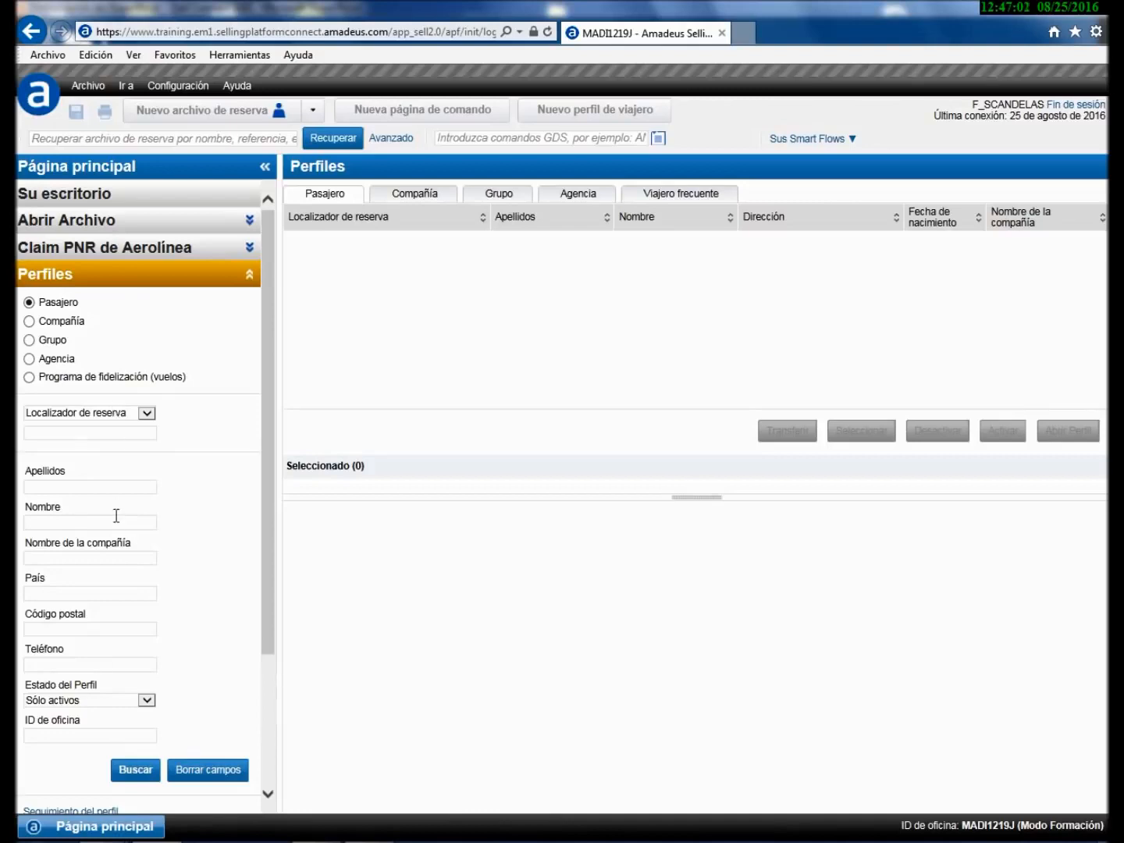
{"action": "left_click", "coordinate": [248, 277]}
{"action": "left_click", "coordinate": [262, 301]}
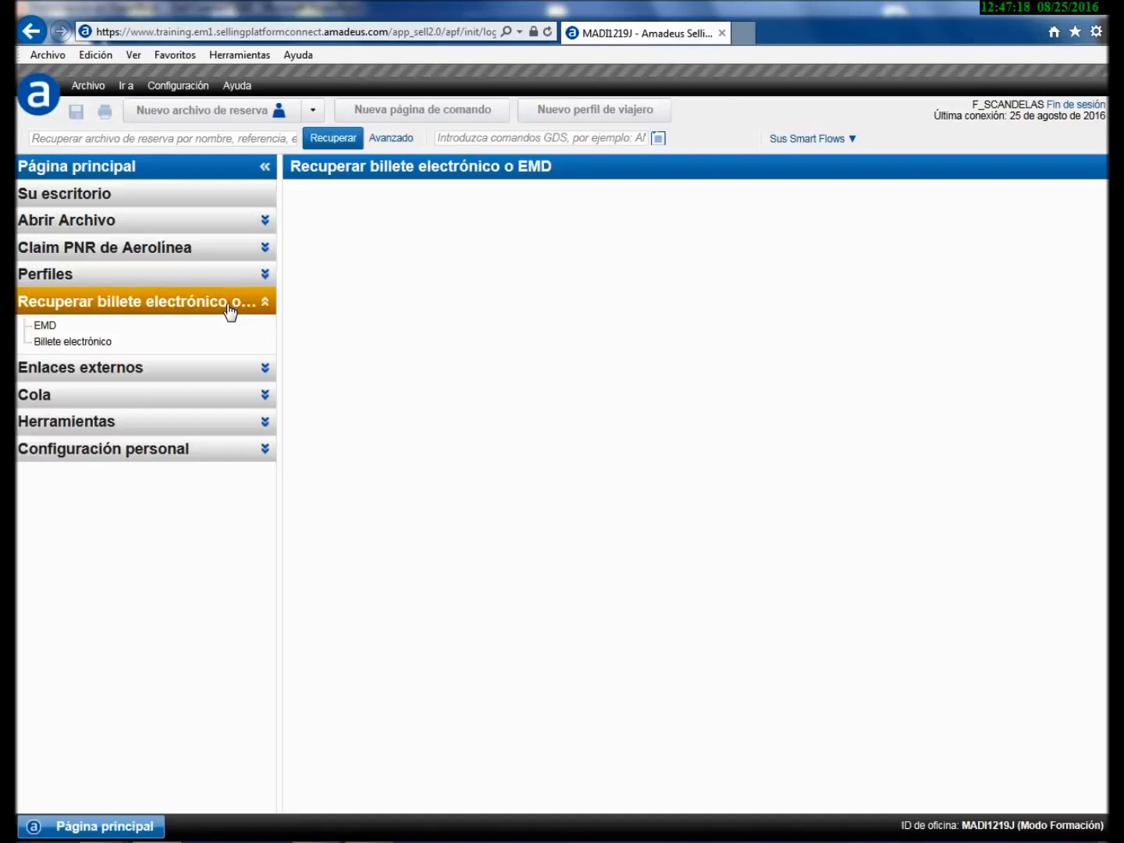
- From Enlaces externos, view CheckMyTrip, then open Conoce Selling Connect and read its introduction
{"action": "left_click", "coordinate": [264, 369]}
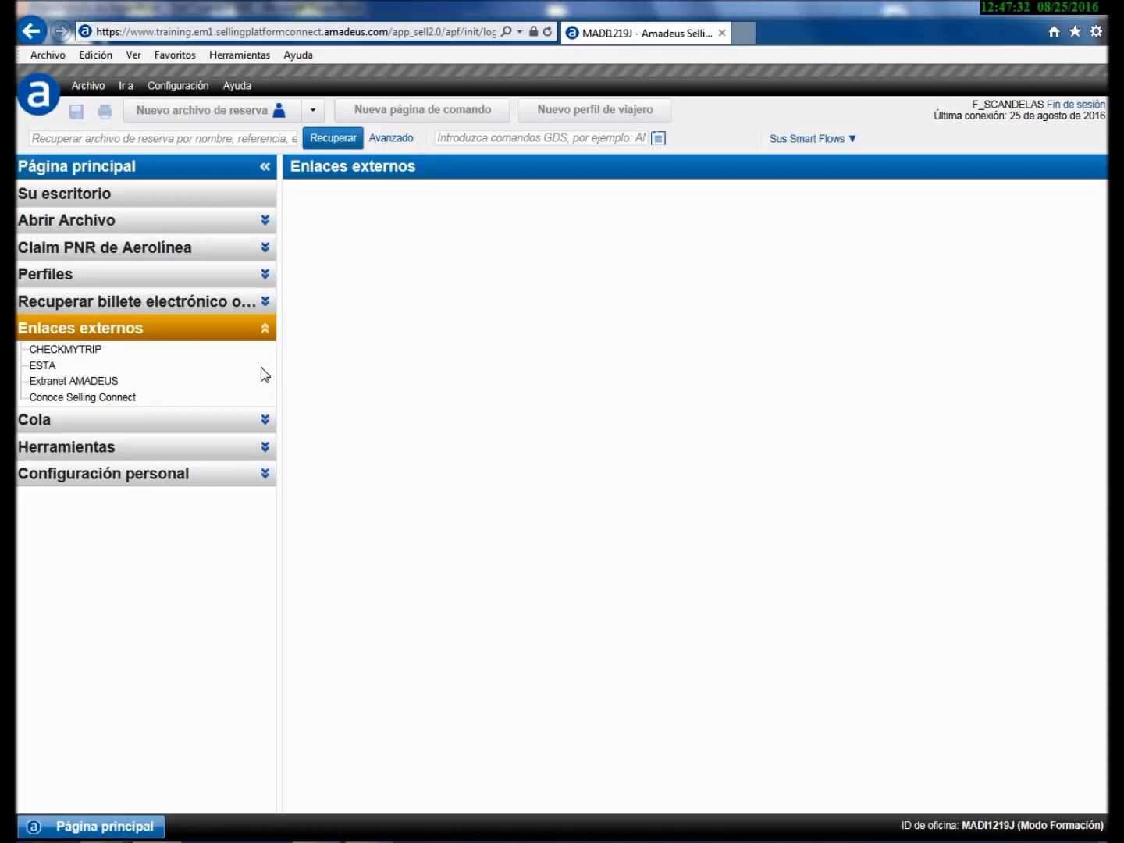
{"action": "left_click", "coordinate": [84, 348]}
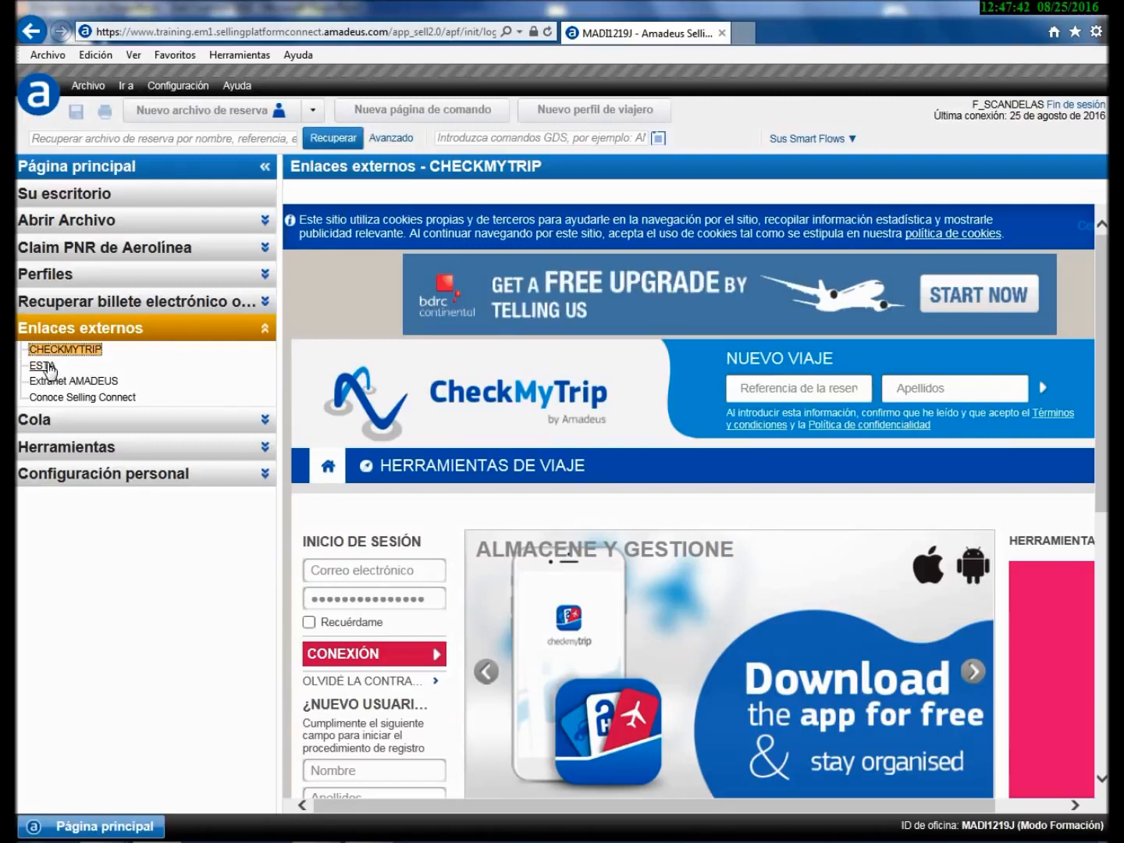
{"action": "left_click", "coordinate": [78, 397]}
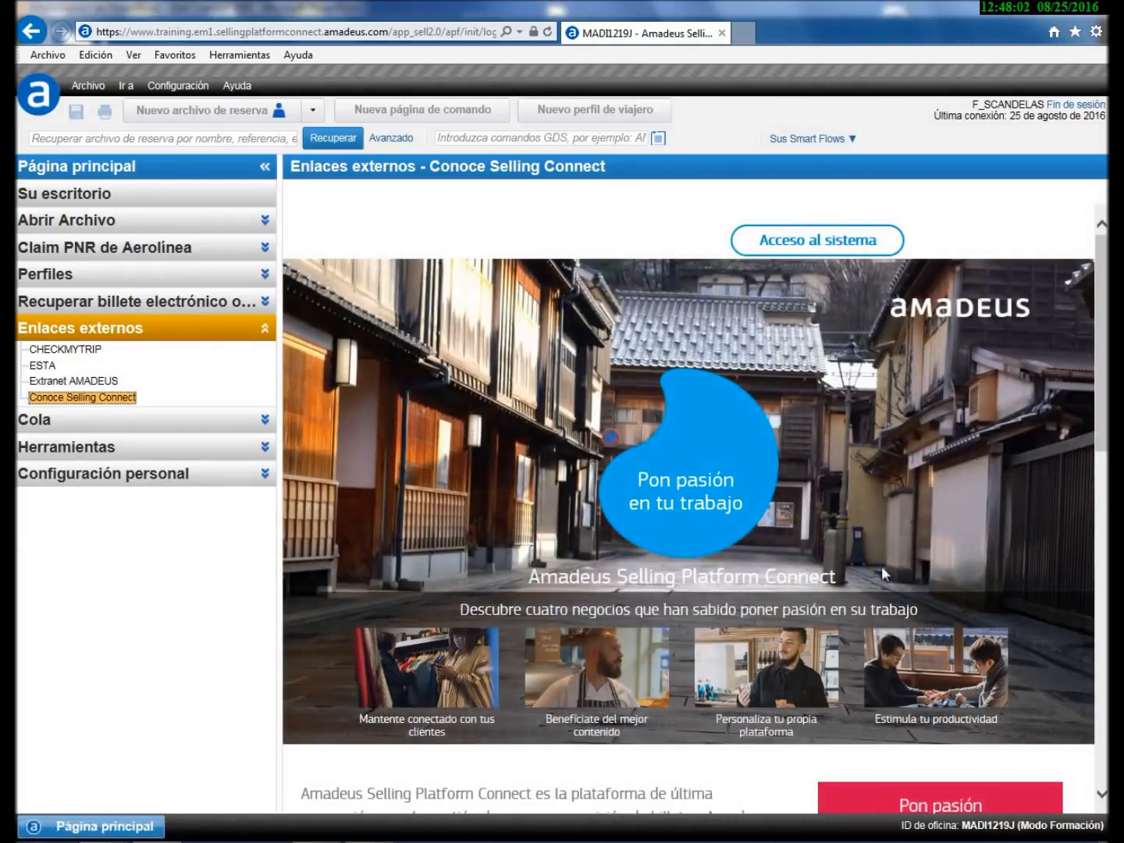
{"action": "scroll", "coordinate": [898, 553], "scroll_direction": "down", "scroll_amount": 1}
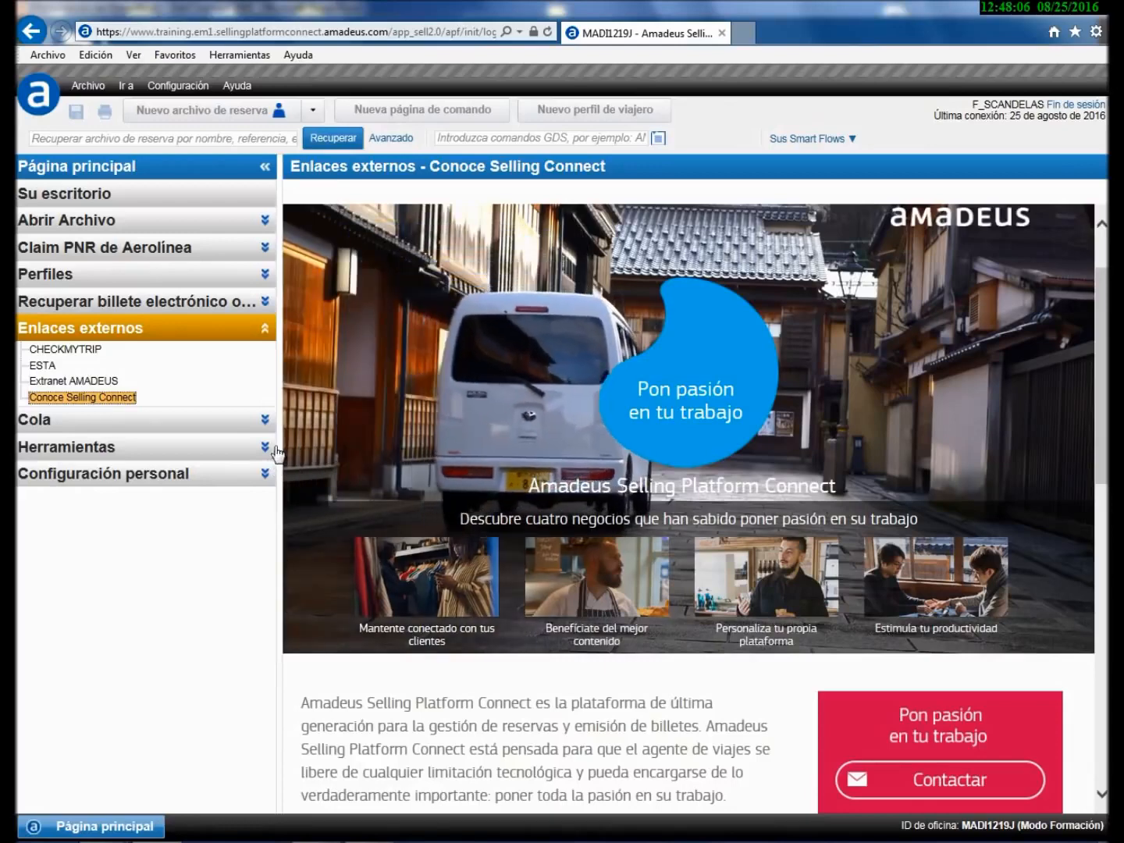
- Show the queue list, then the Herramientas page with its three tool folders
{"action": "left_click", "coordinate": [266, 422]}
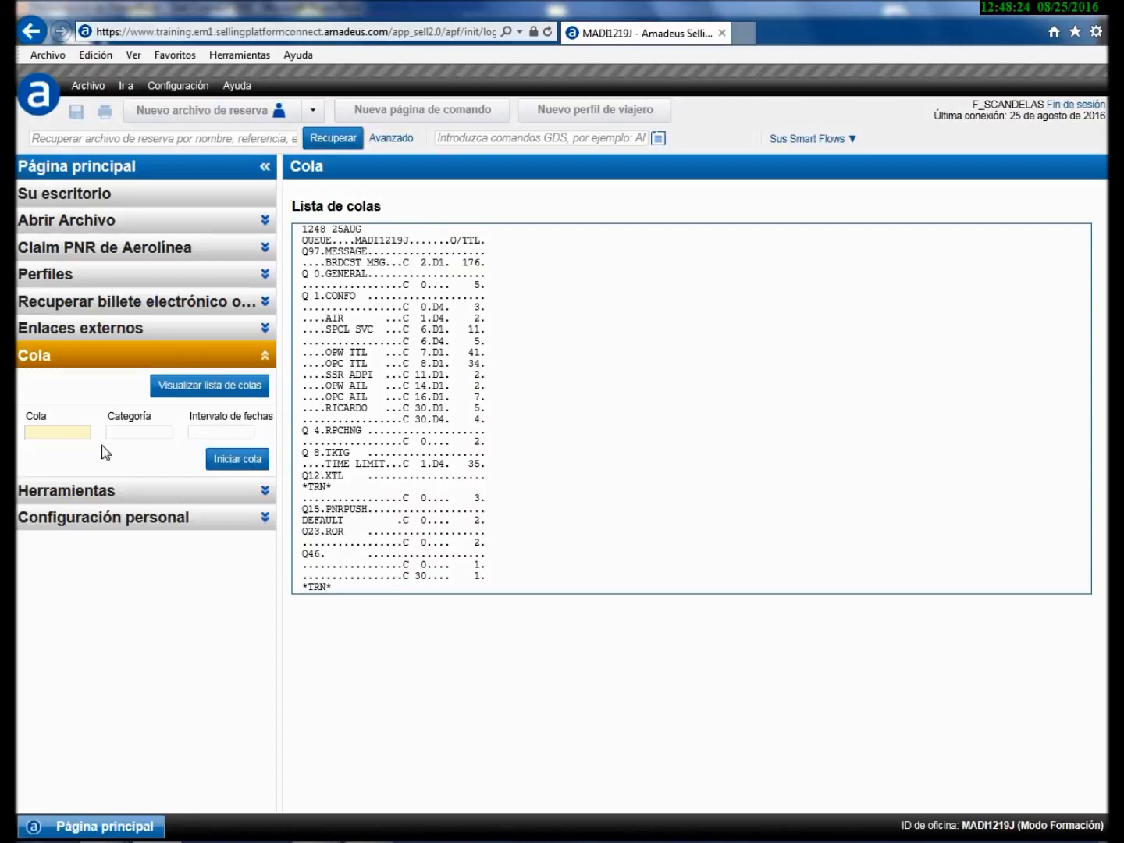
{"action": "left_click", "coordinate": [265, 492]}
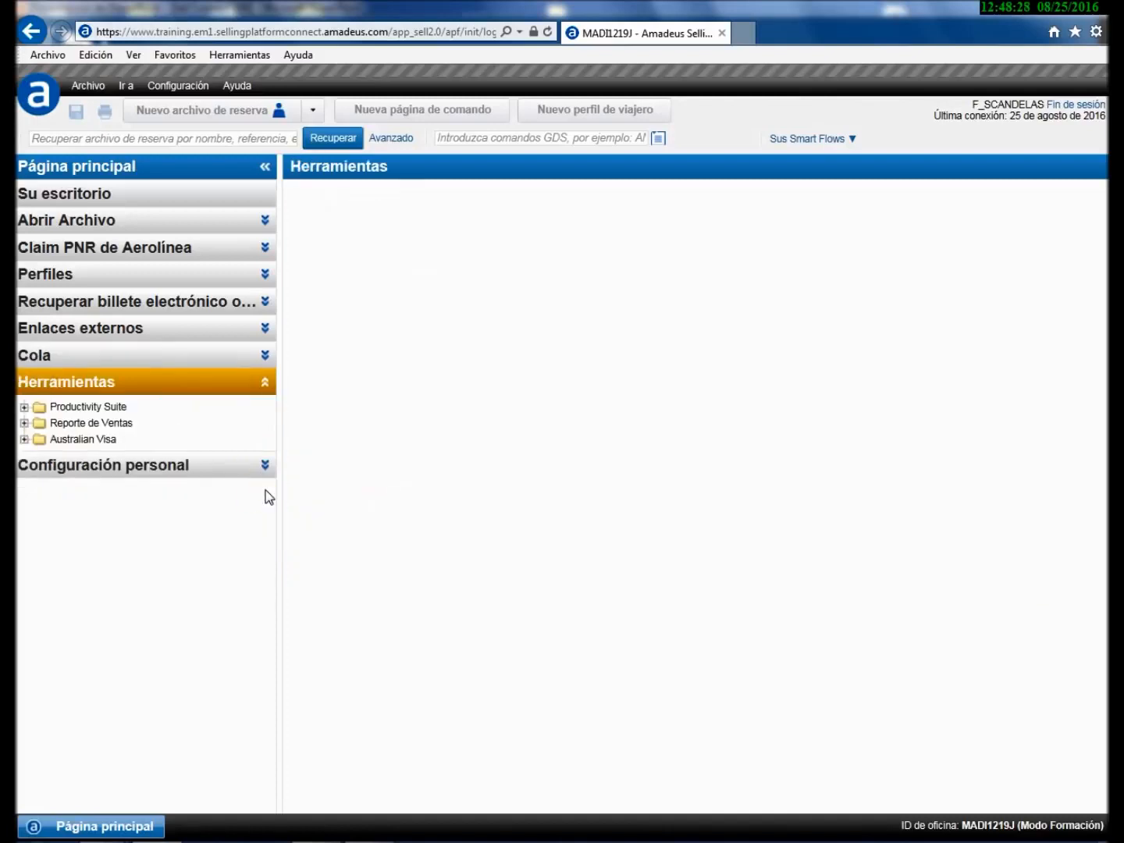
{"action": "left_click", "coordinate": [71, 406]}
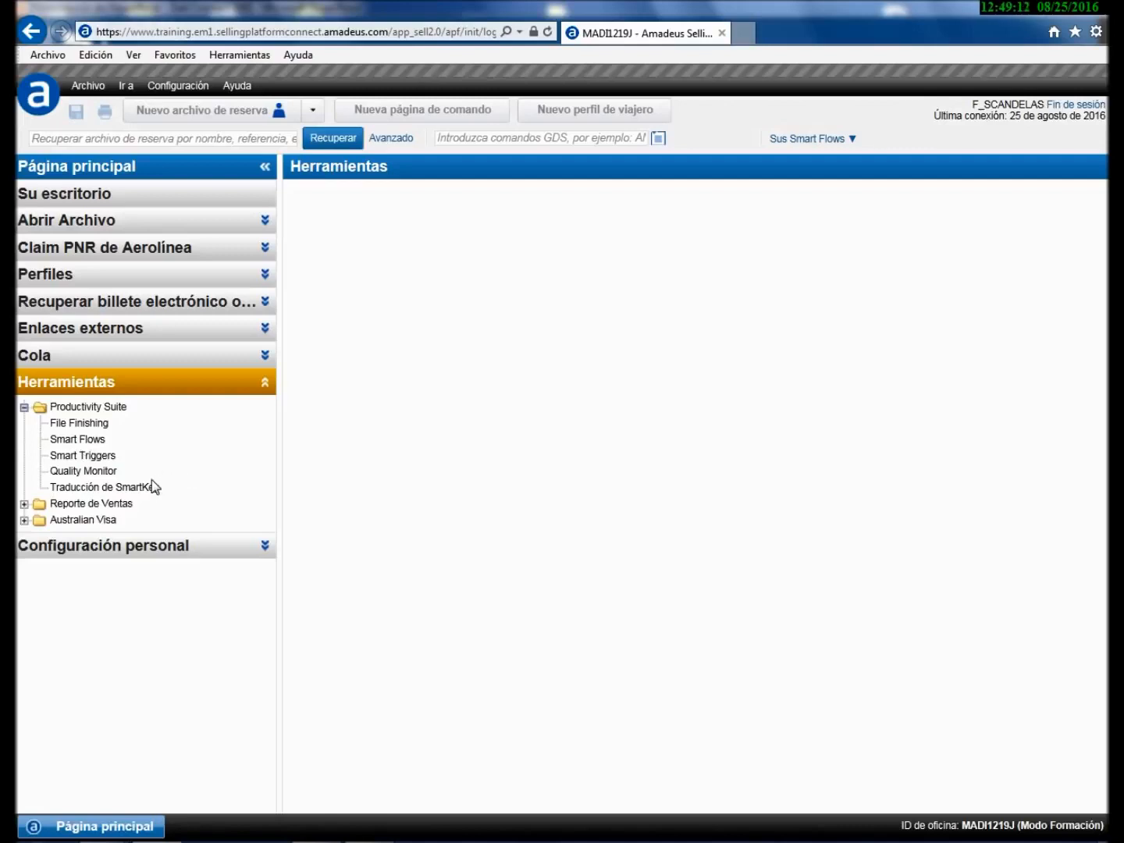
- Collapse Productivity Suite and peek inside the Reporte de Ventas and Australian Visa folders
{"action": "left_click", "coordinate": [24, 406]}
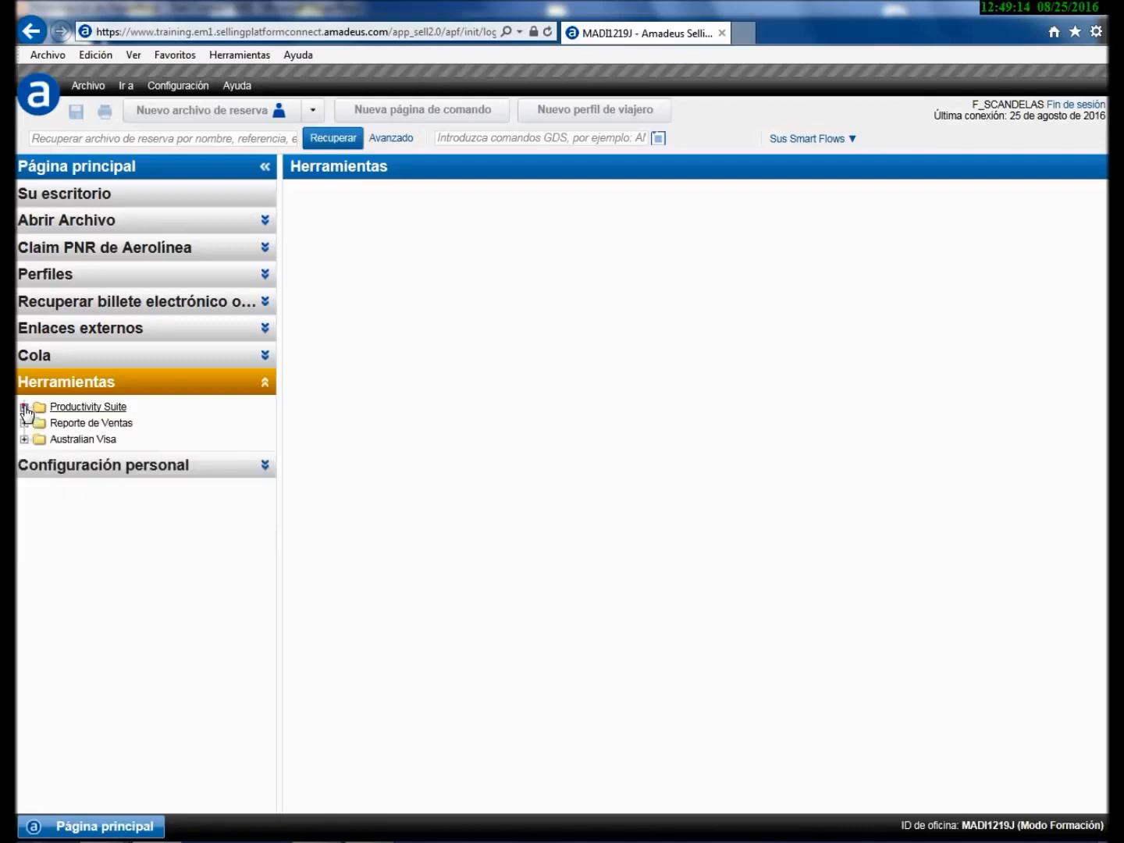
{"action": "left_click", "coordinate": [25, 422]}
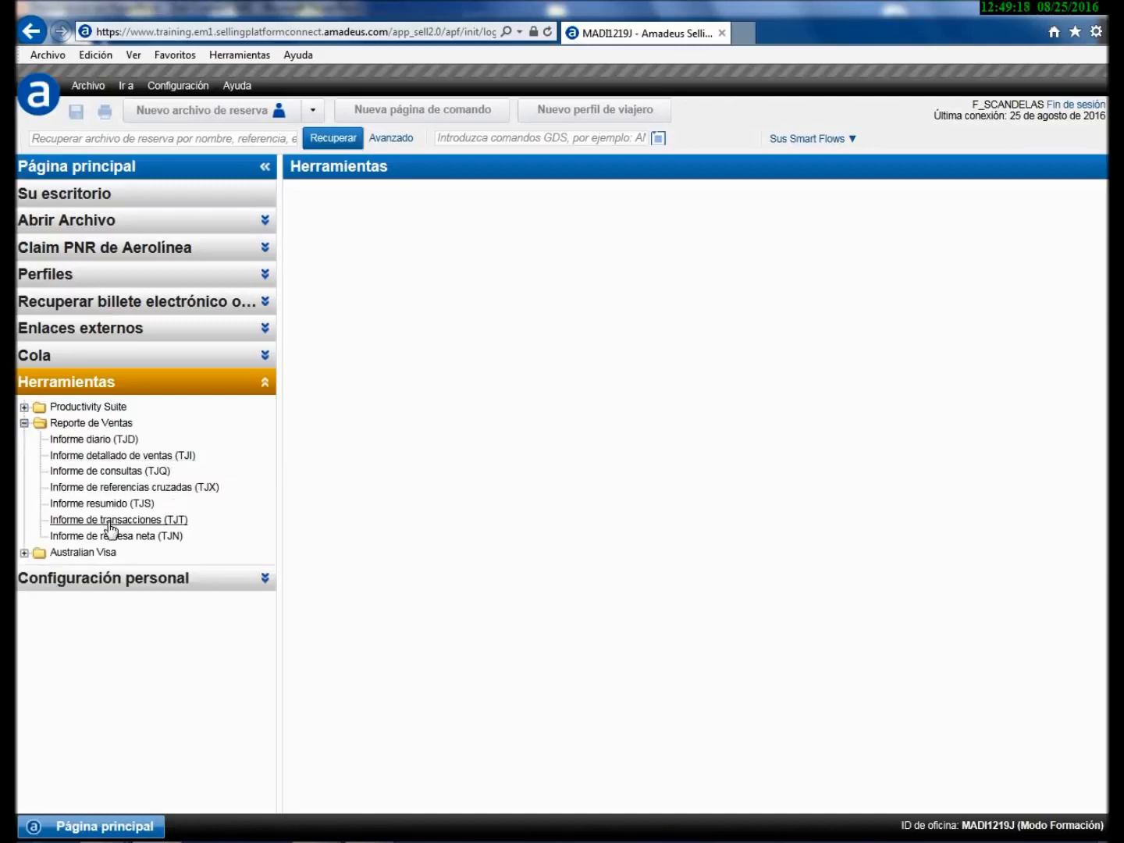
{"action": "left_click", "coordinate": [24, 423]}
{"action": "left_click", "coordinate": [25, 439]}
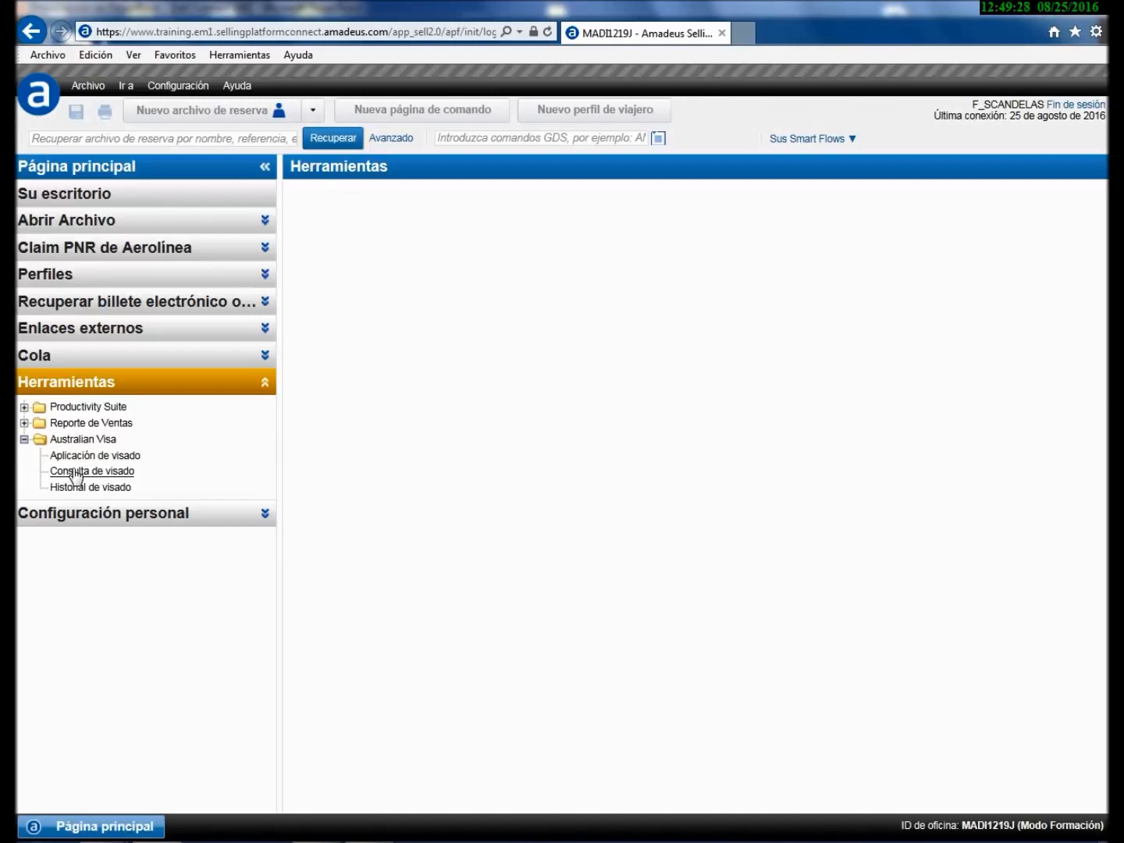
{"action": "left_click", "coordinate": [24, 439]}
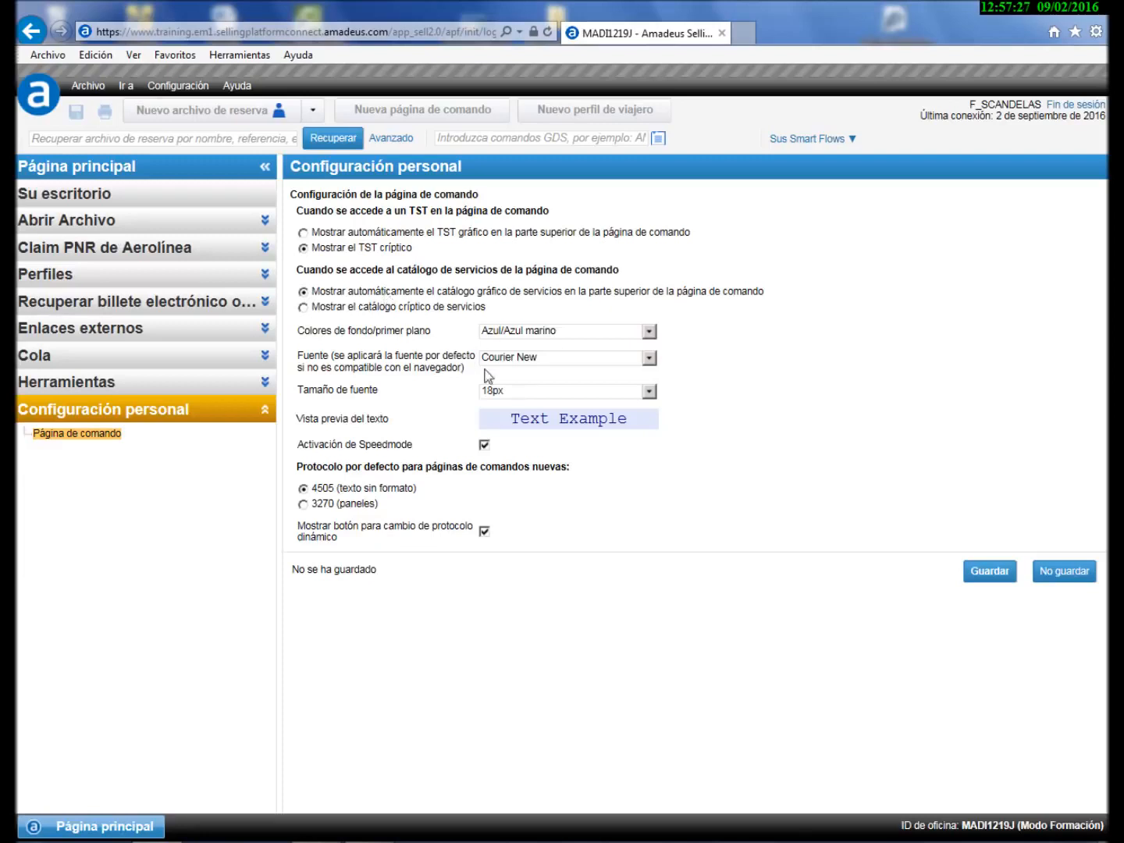
- Keep Azul/Azul marino colours and Courier New 18px font, and start a new command page
{"action": "left_click", "coordinate": [648, 330]}
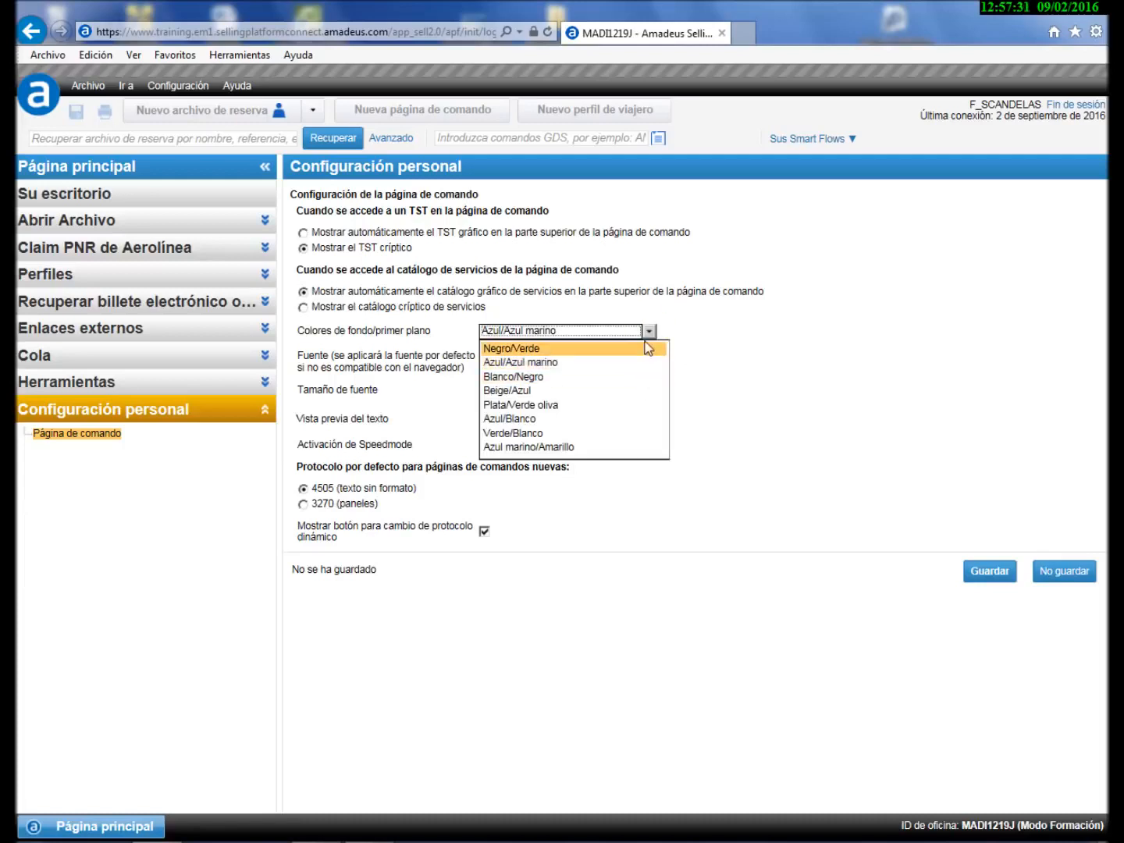
{"action": "left_click", "coordinate": [648, 331]}
{"action": "left_click", "coordinate": [650, 358]}
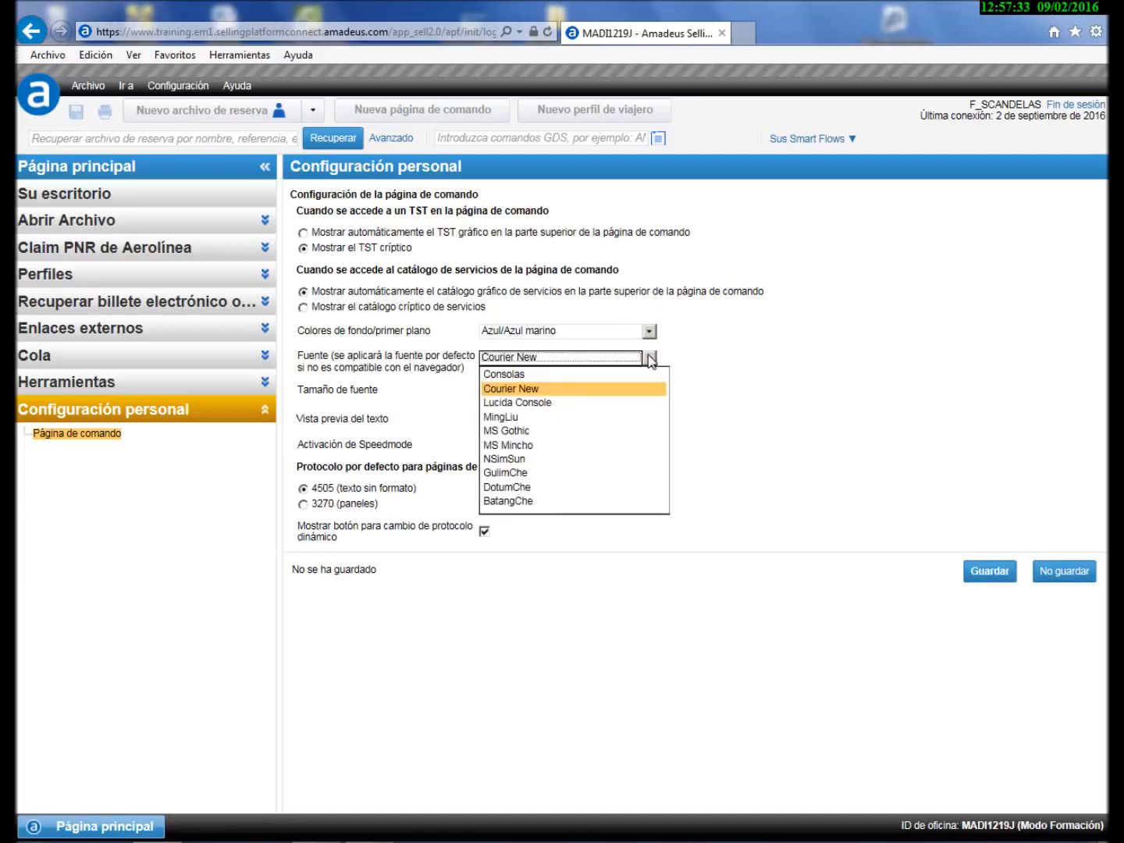
{"action": "left_click", "coordinate": [648, 357]}
{"action": "left_click", "coordinate": [649, 390]}
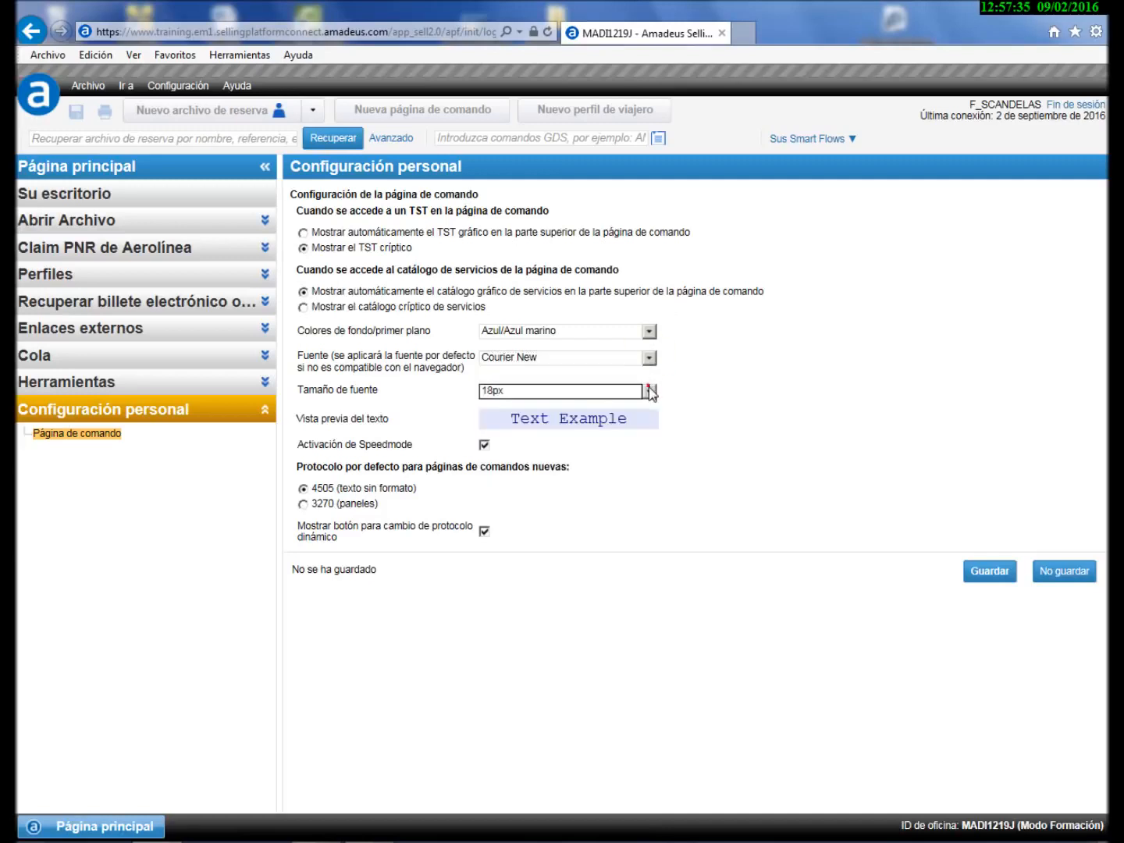
{"action": "left_click", "coordinate": [650, 392]}
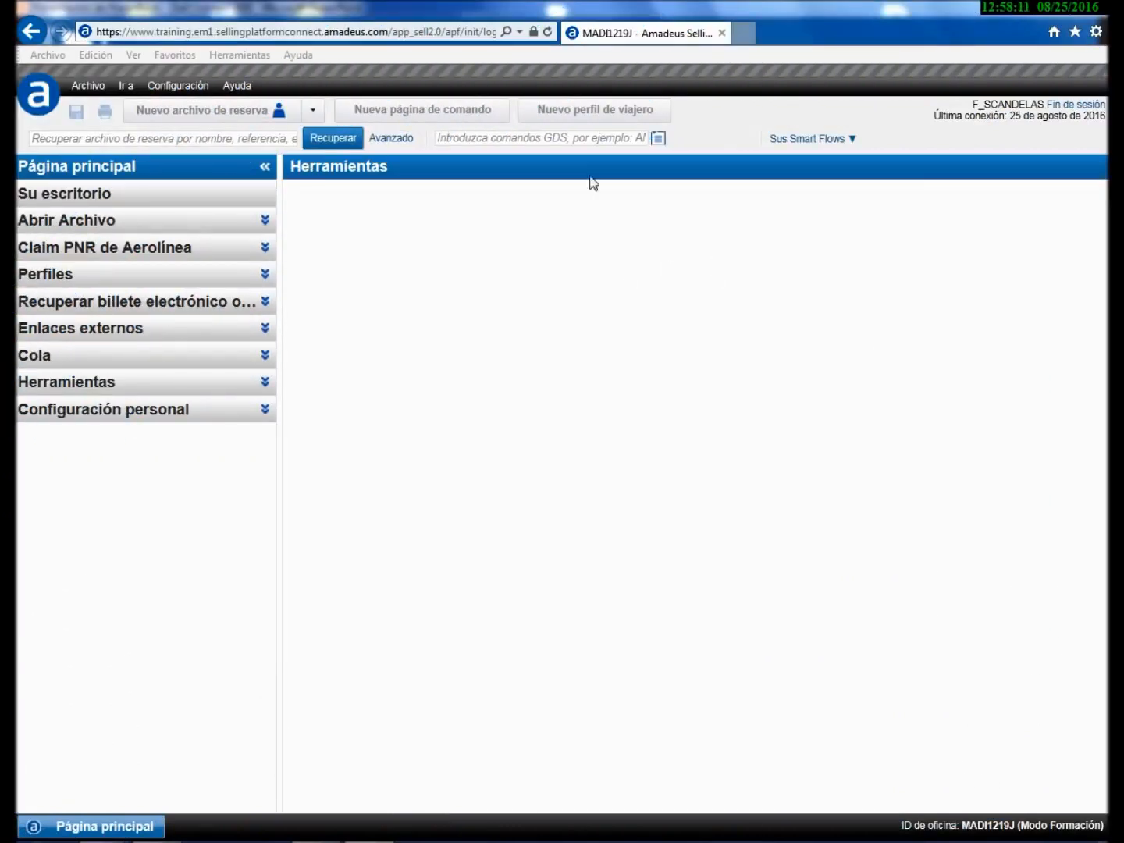
{"action": "left_click", "coordinate": [393, 116]}
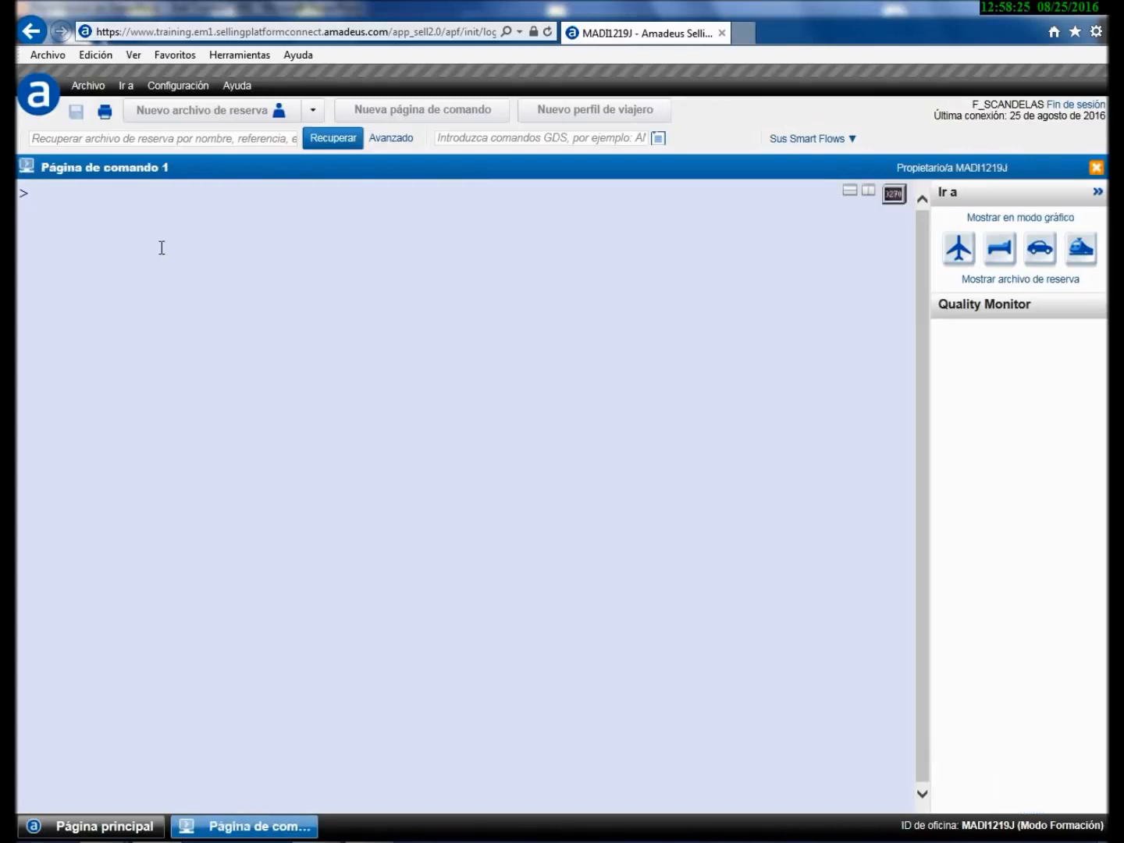
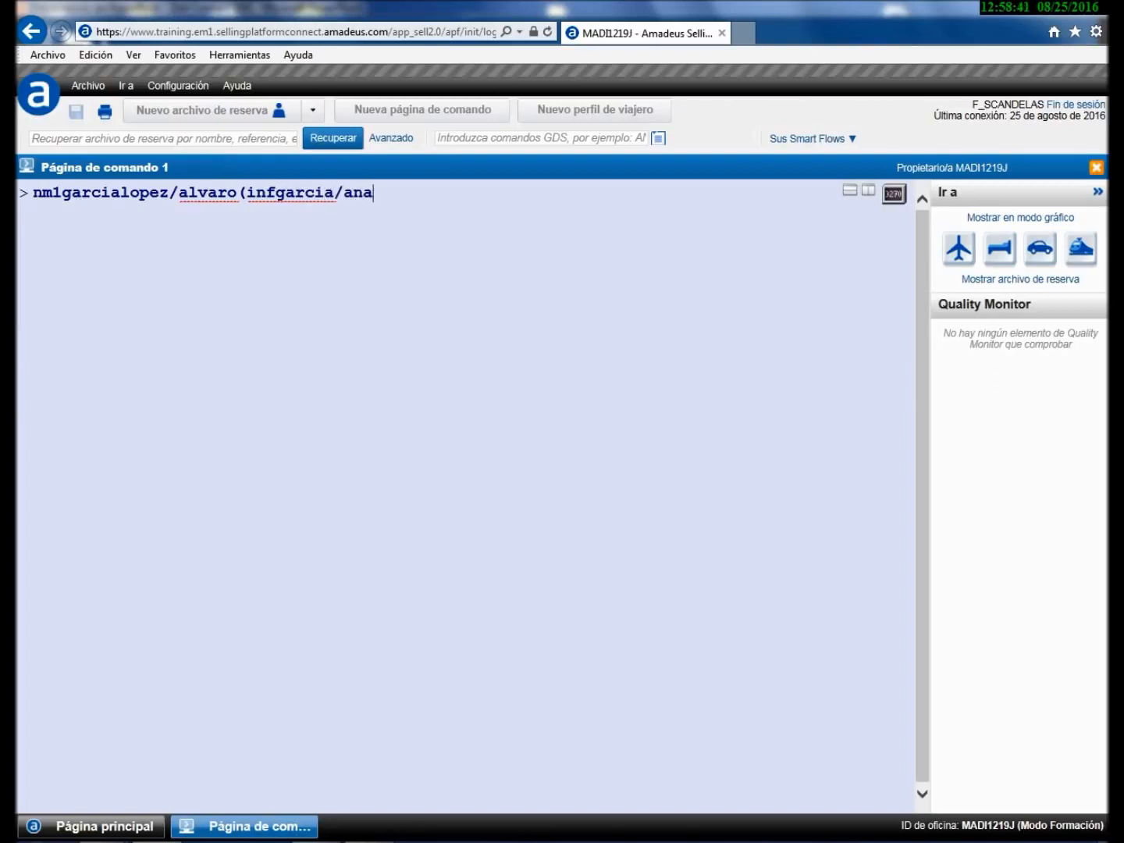
- Add the adult passenger with infant born 12OCT15, the AP agency phone and TKOK
{"action": "key", "text": "Return"}
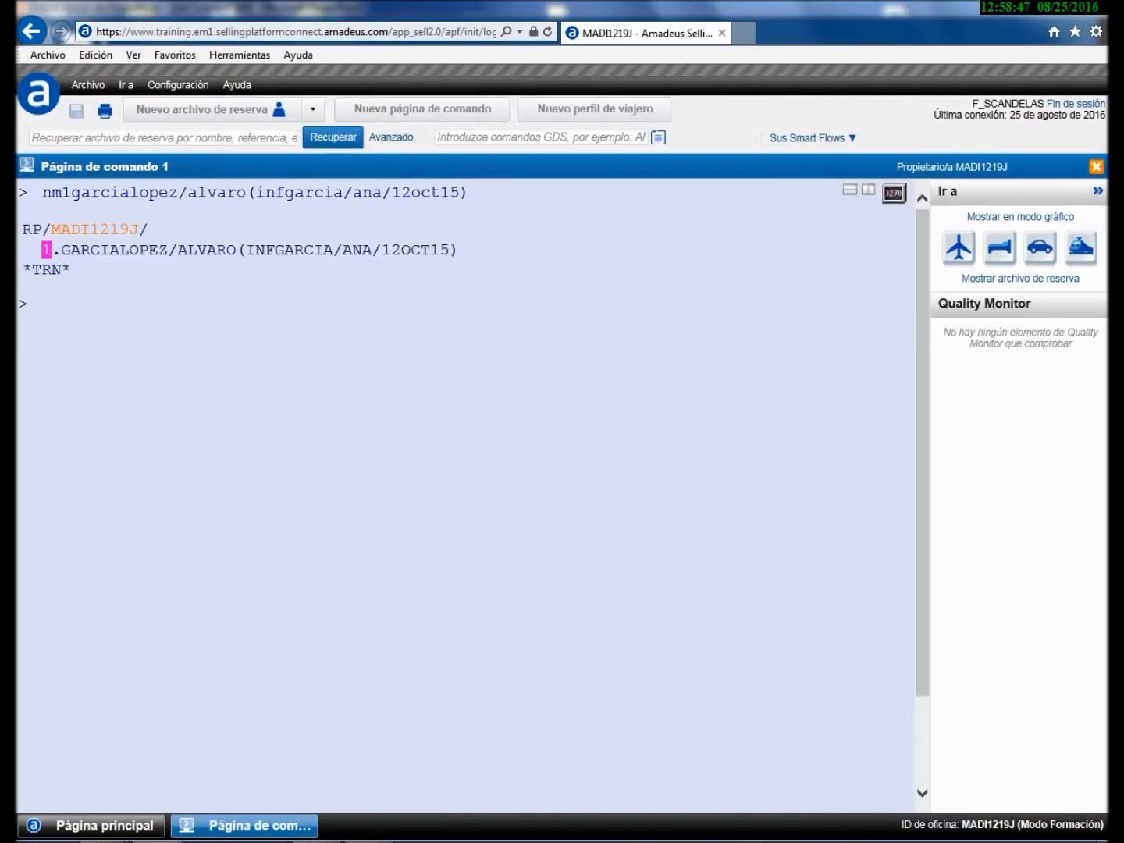
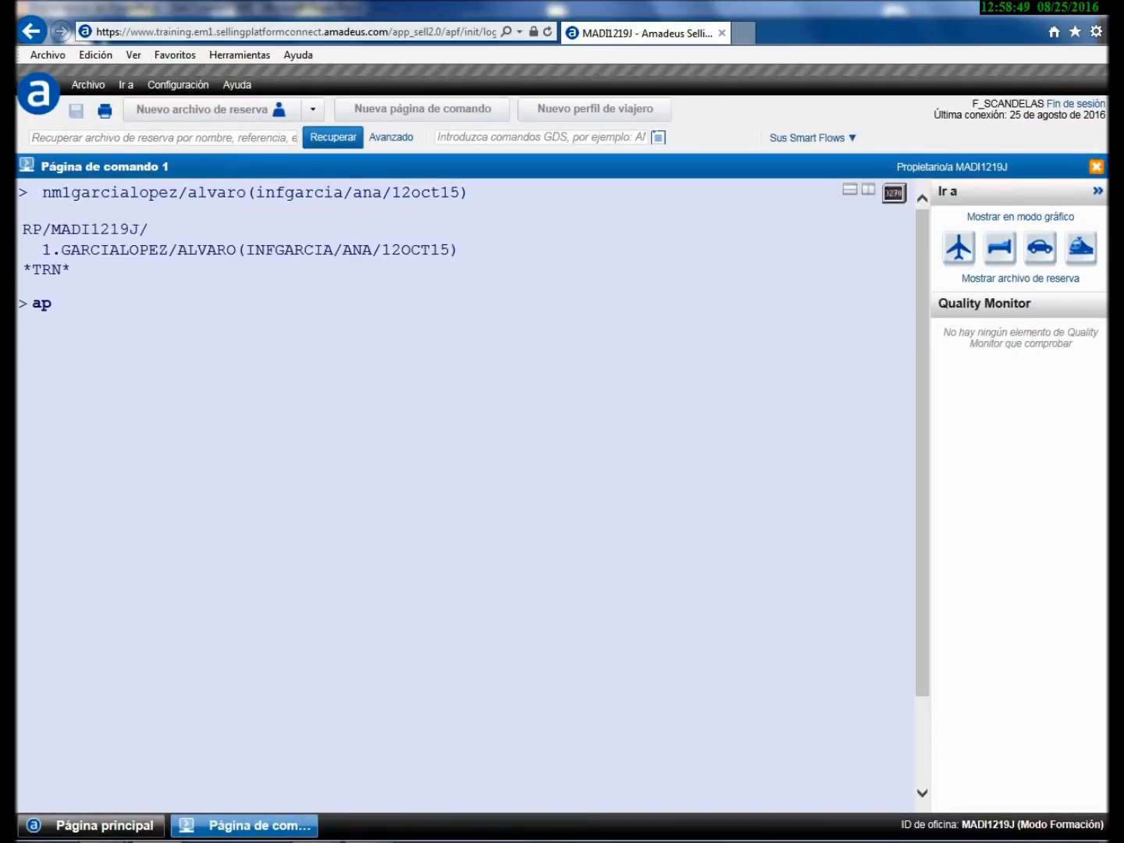
{"action": "key", "text": "Return"}
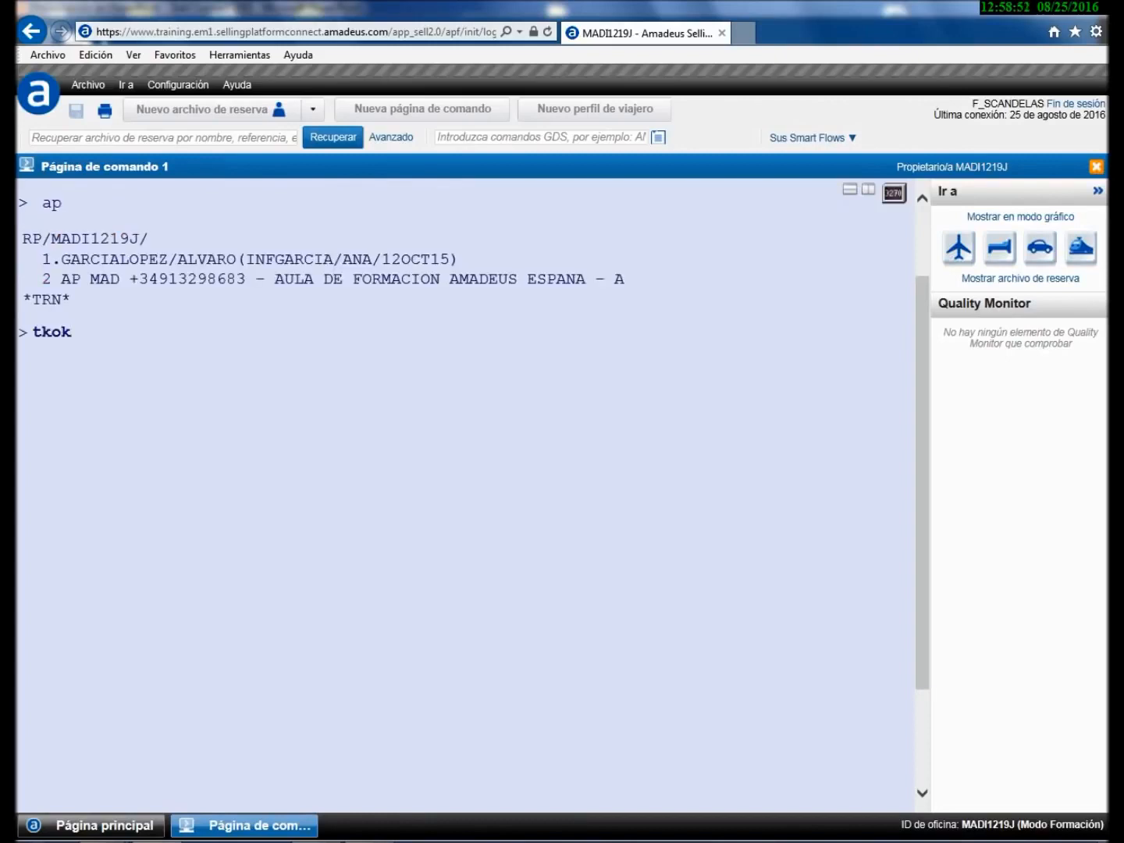
{"action": "key", "text": "Return"}
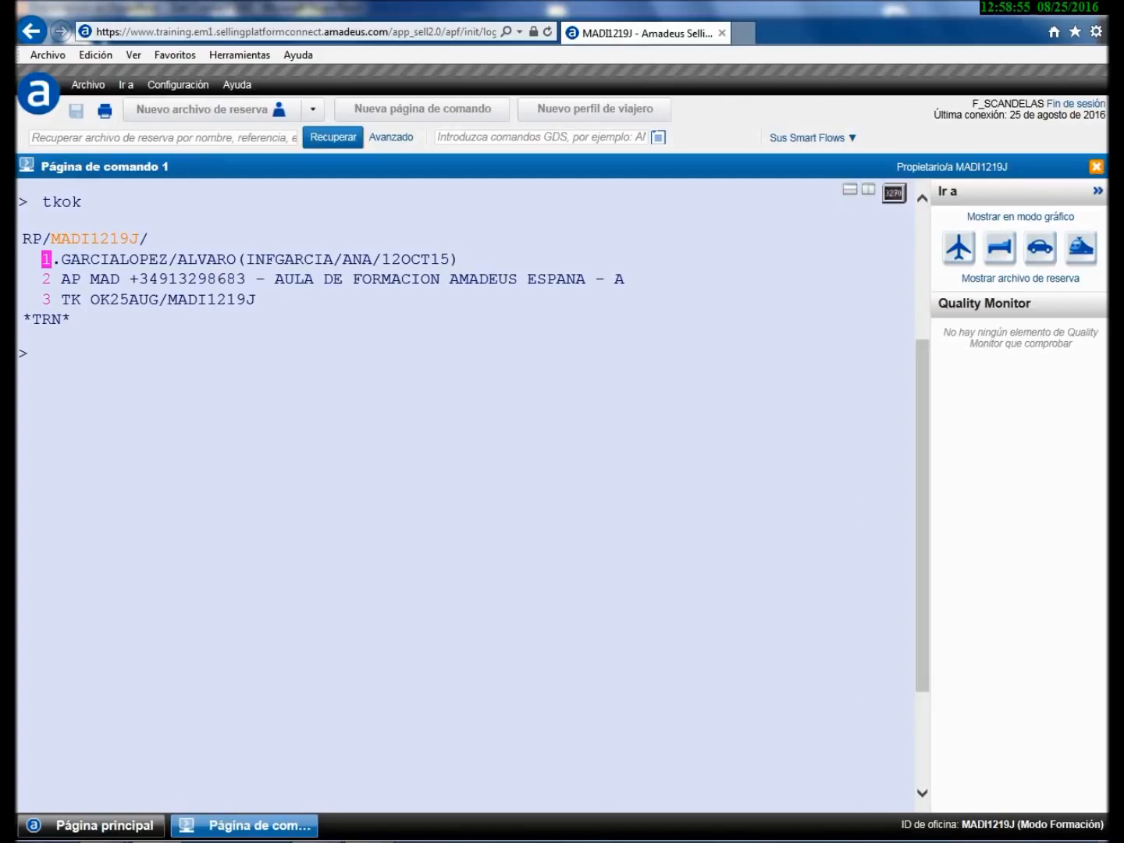
- In a split page, request AY availability MAD–HEL for 15SEP and sell one Y seat on AY3184
{"action": "left_click", "coordinate": [849, 191]}
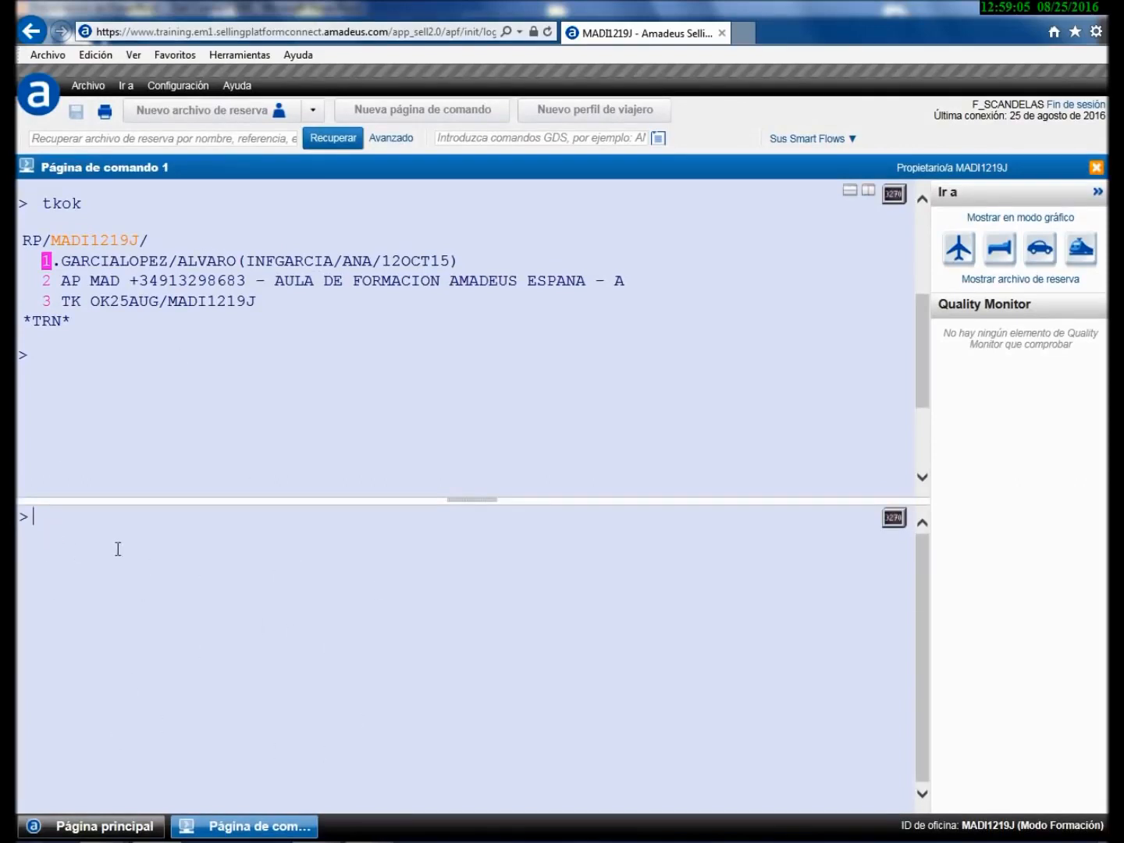
{"action": "type", "text": "an15sepmadhel/aay"}
{"action": "key", "text": "Return"}
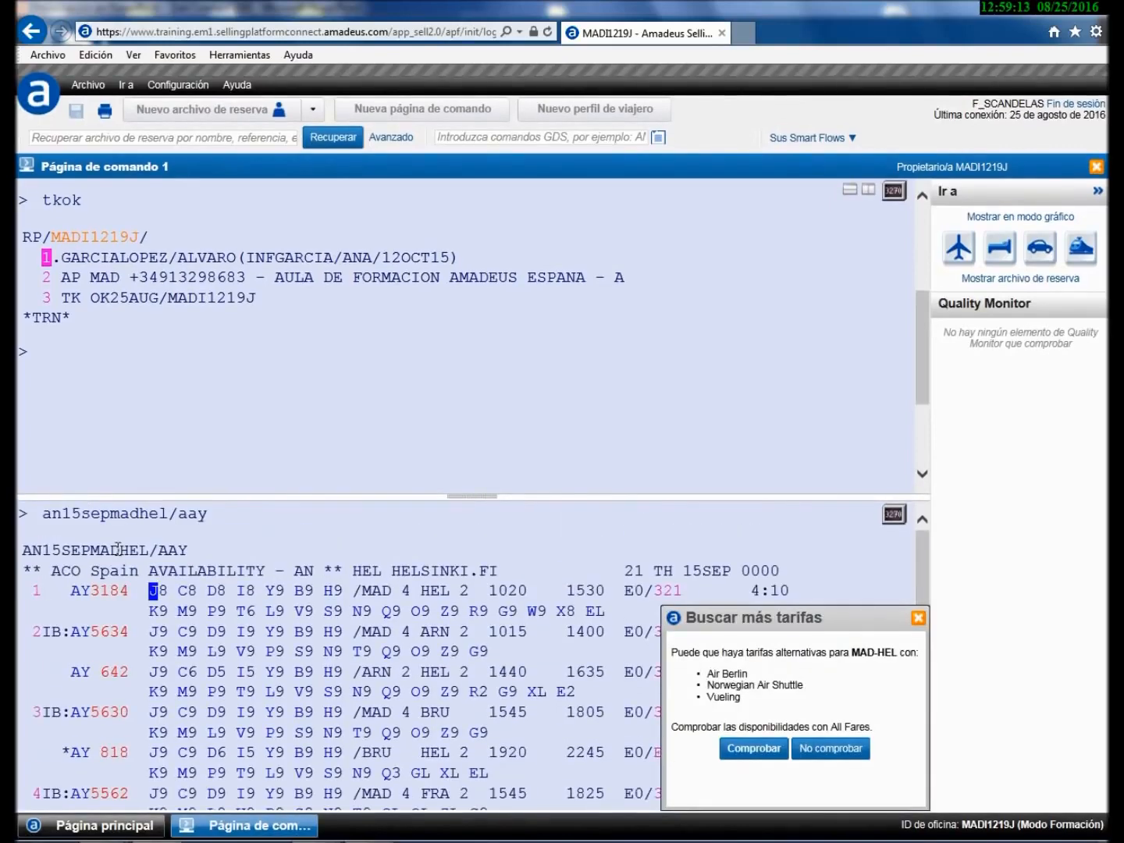
{"action": "left_click", "coordinate": [916, 618]}
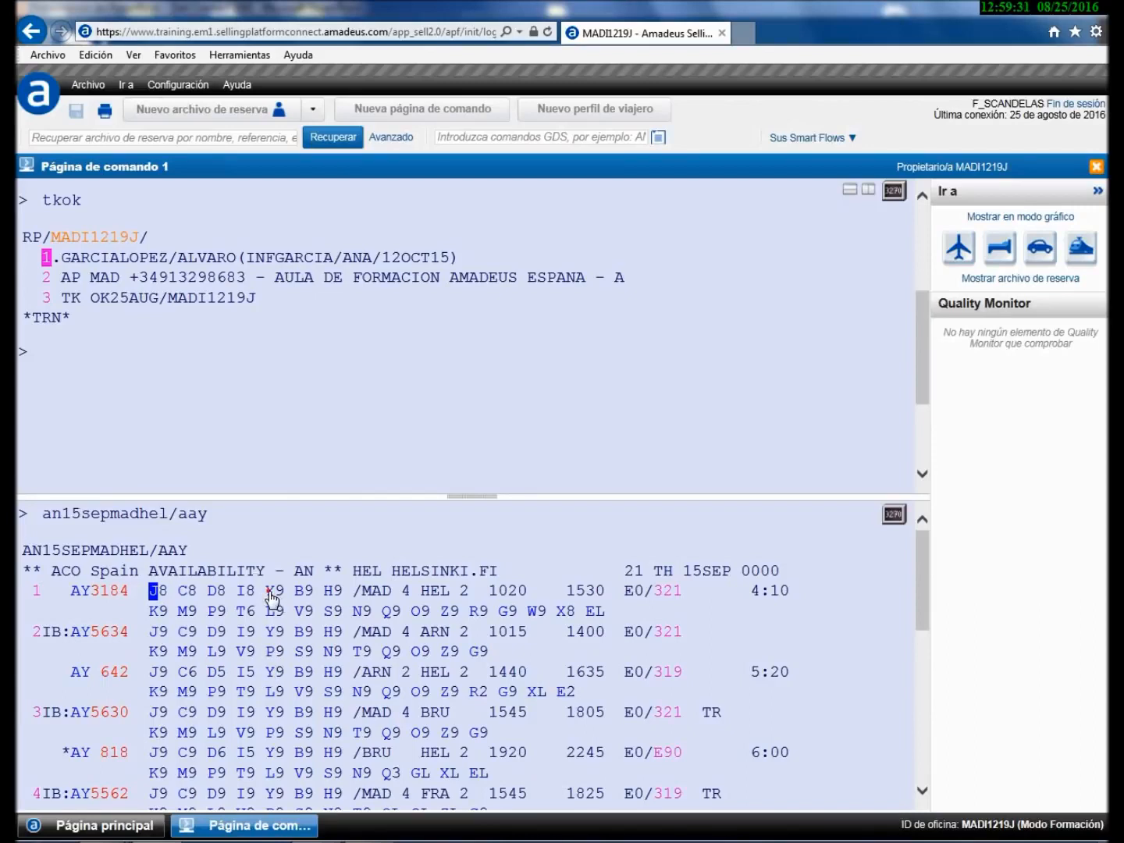
{"action": "left_click", "coordinate": [270, 594]}
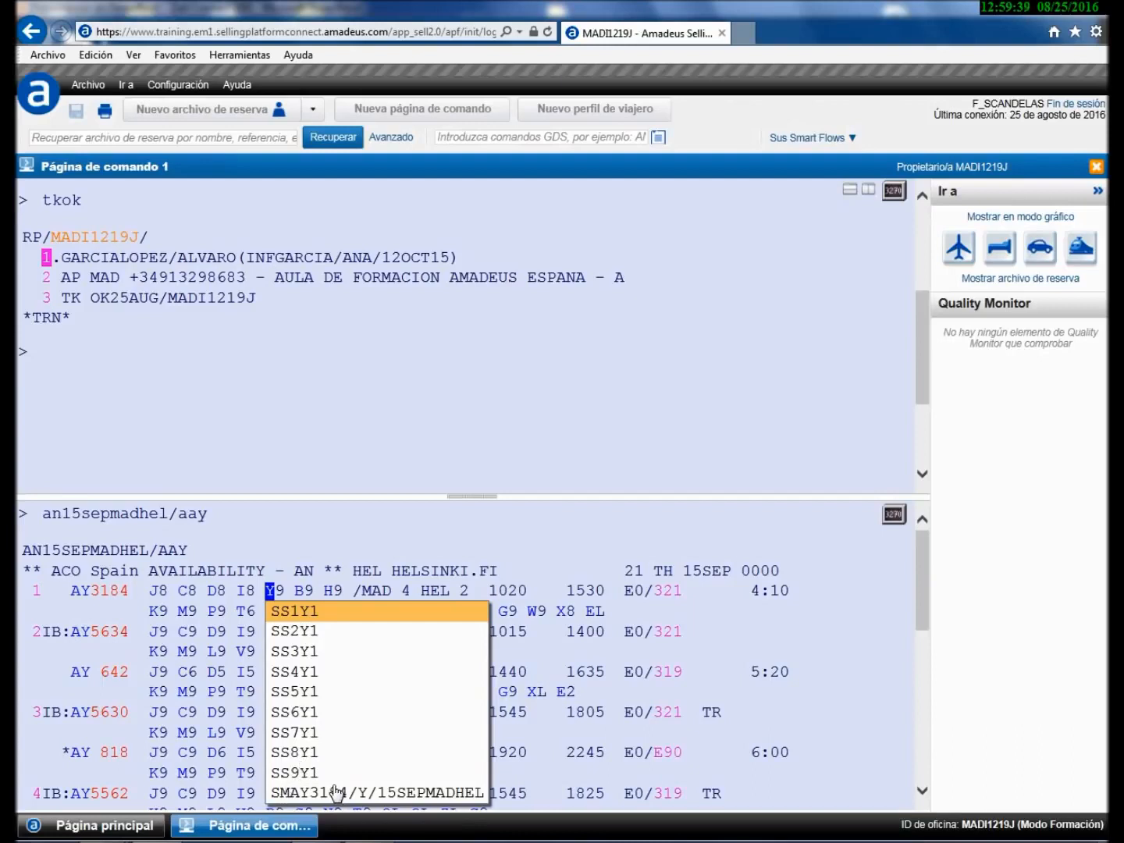
{"action": "left_click", "coordinate": [296, 611]}
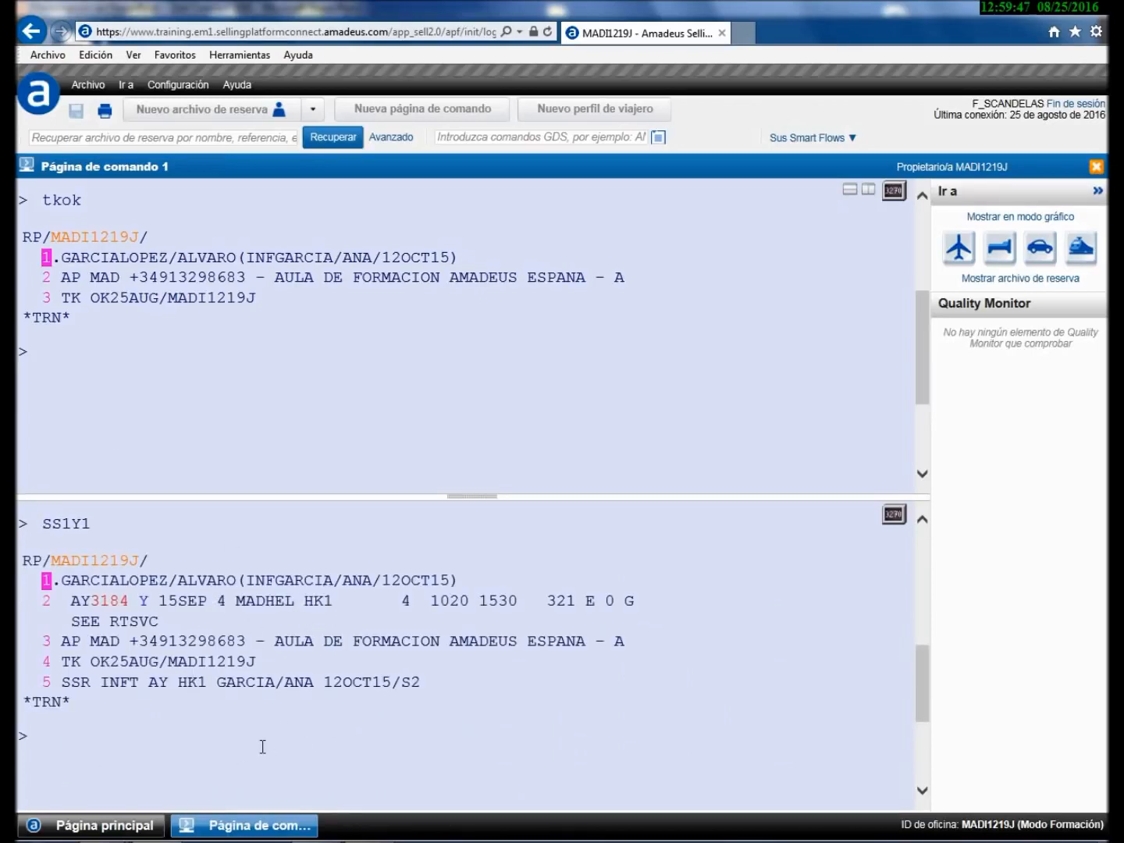
- Return to a single pane and redisplay the booking record with RT
{"action": "left_click", "coordinate": [850, 192]}
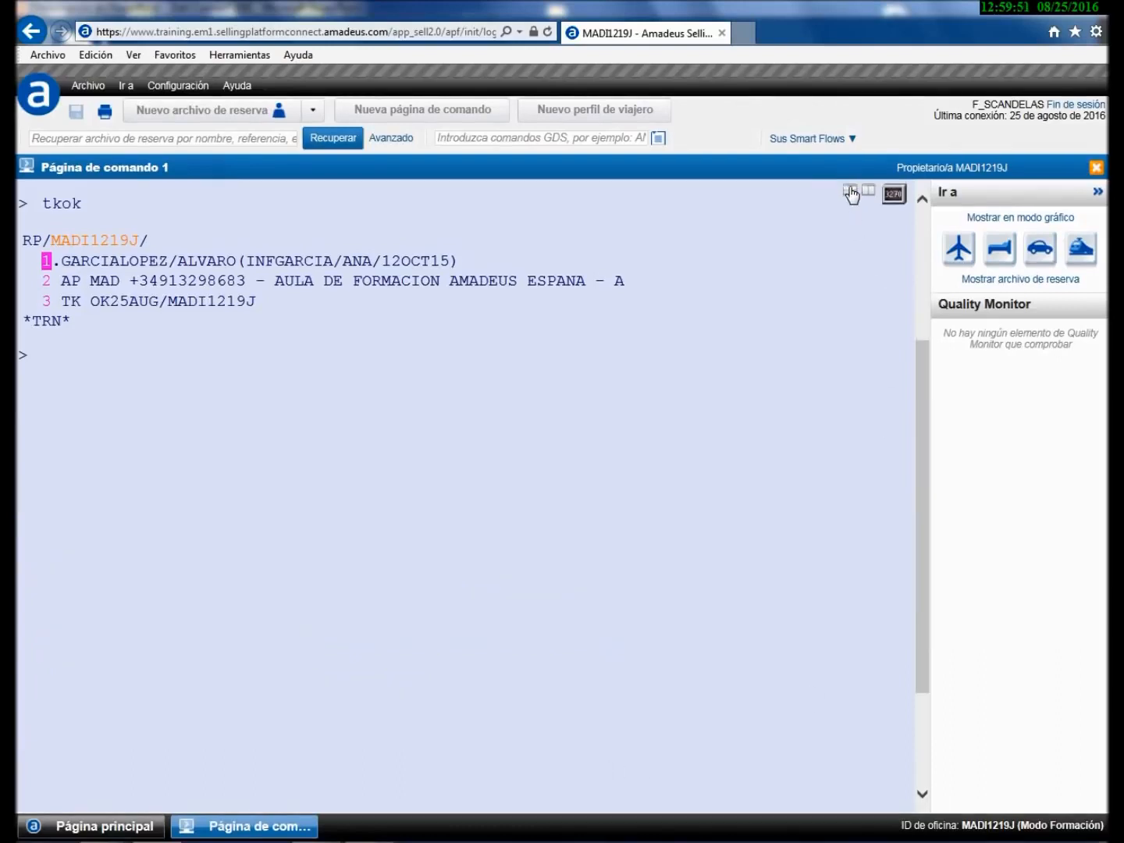
{"action": "type", "text": "r"}
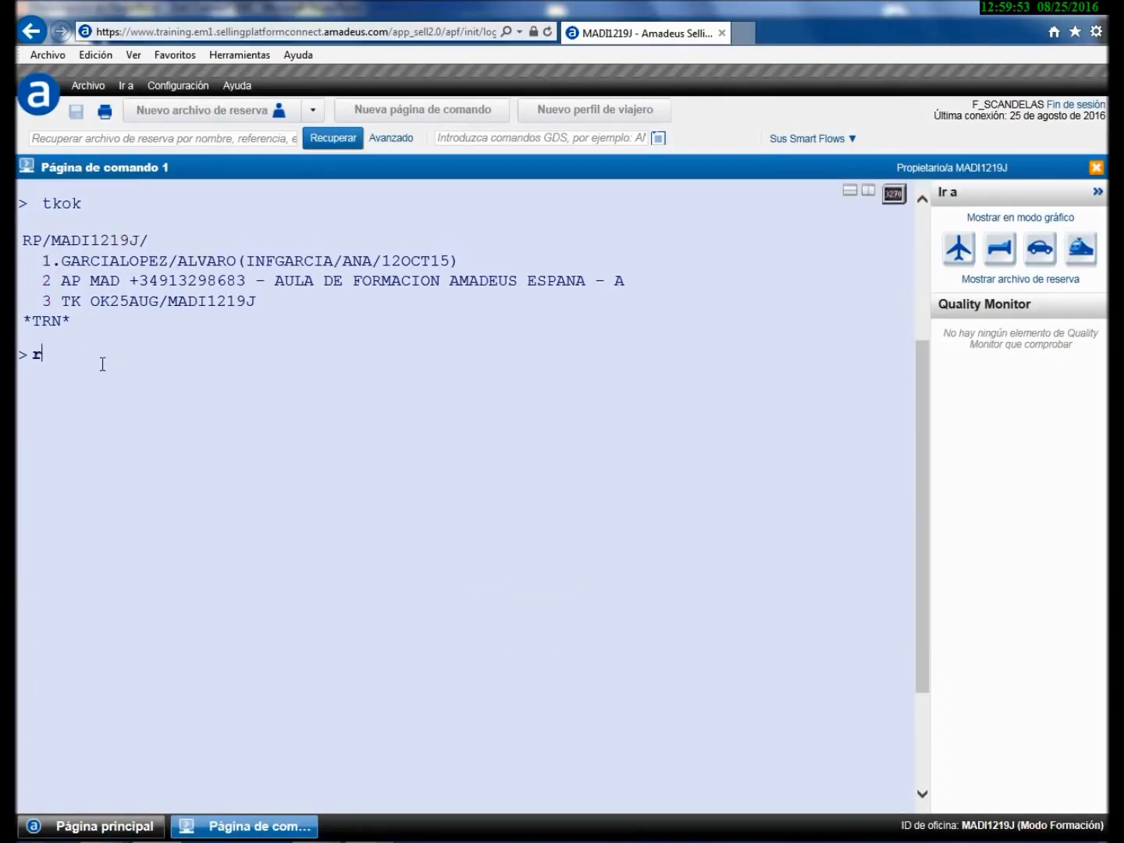
{"action": "type", "text": "t"}
{"action": "key", "text": "Return"}
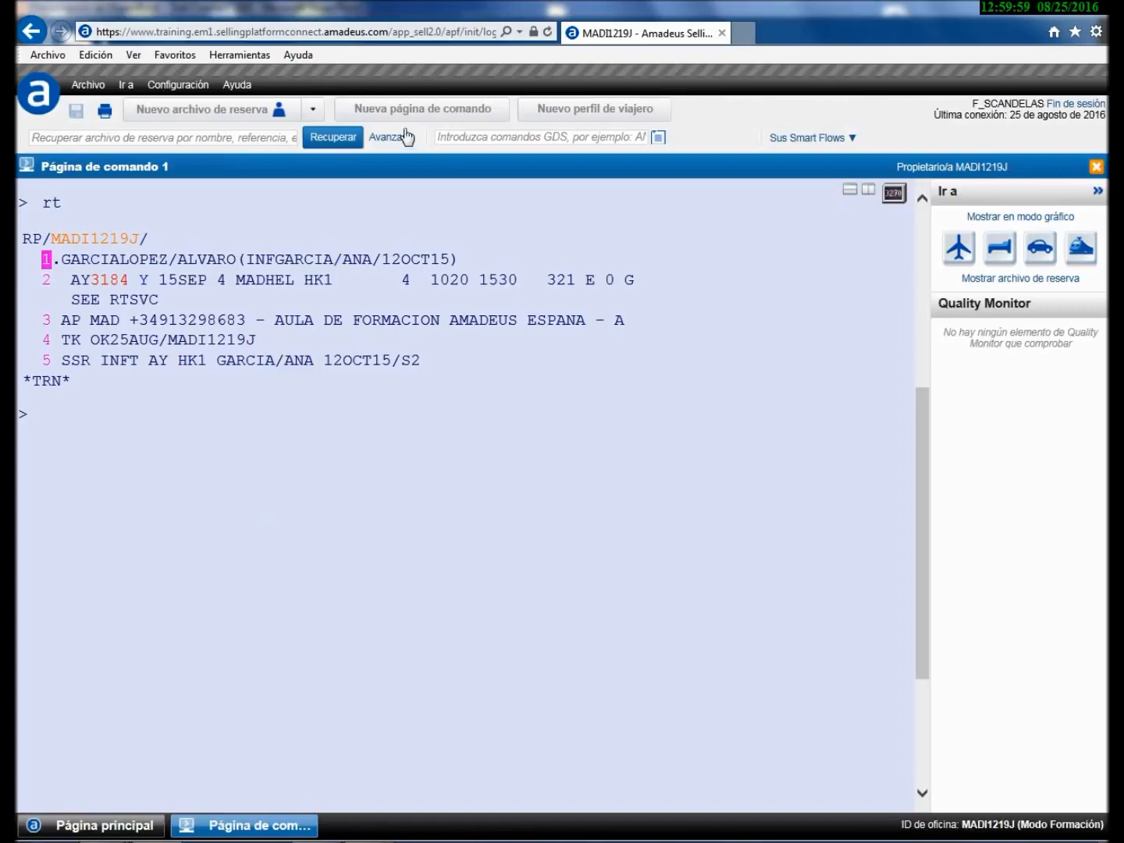
- Request AY availability from Helsinki to Madrid for 25SEP (AN25SEPHELMAD/AAY)
{"action": "left_click", "coordinate": [457, 137]}
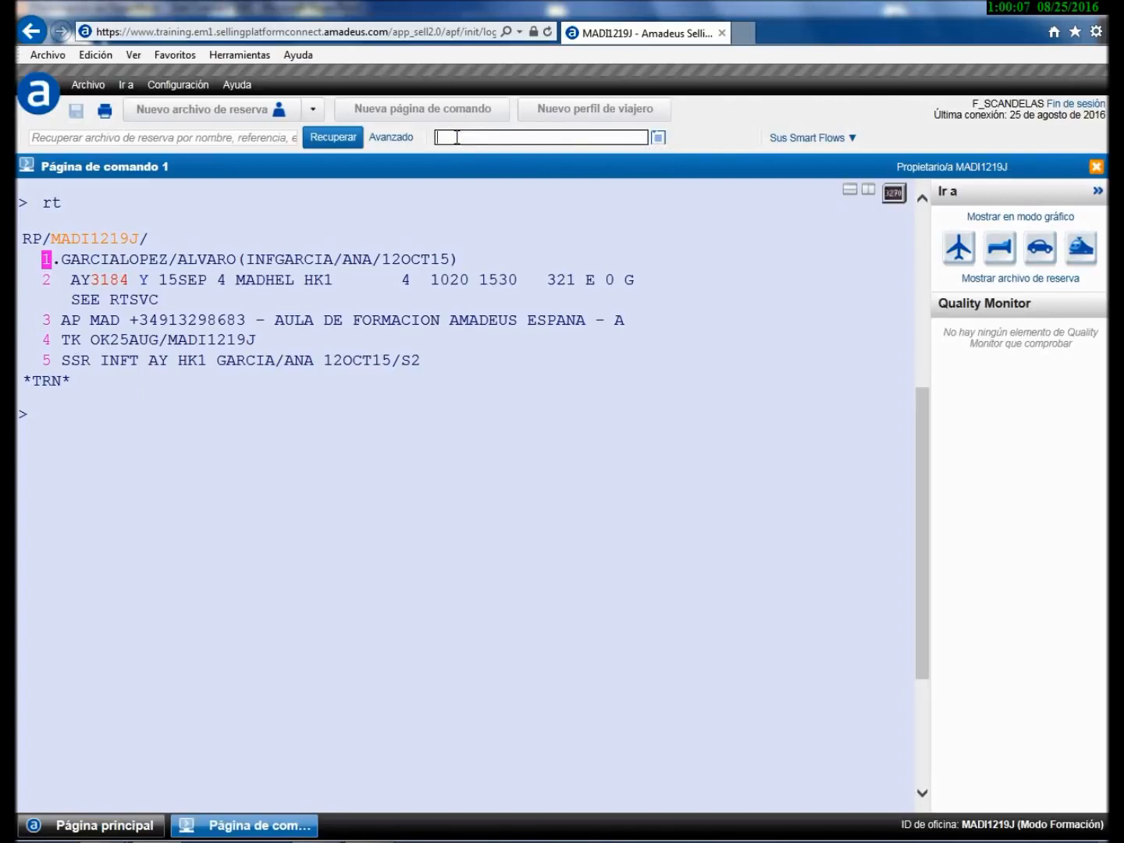
{"action": "type", "text": "an25sephelm"}
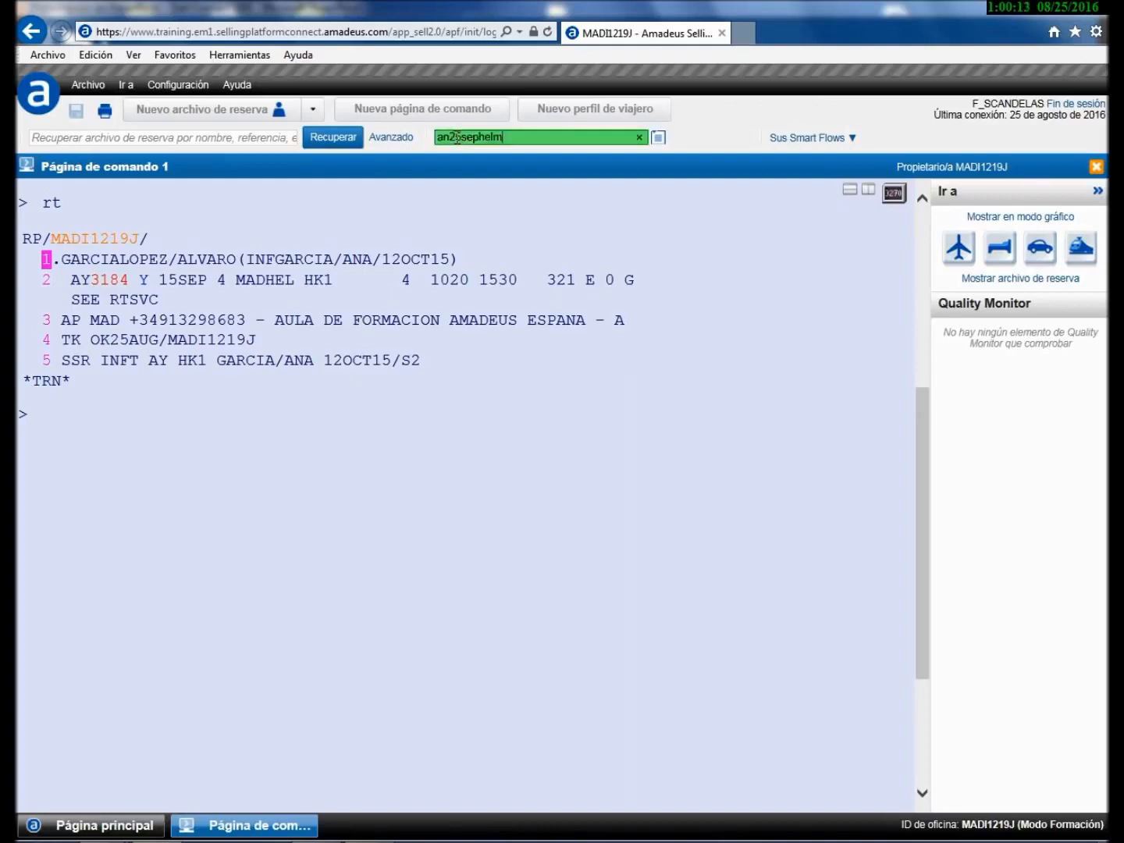
{"action": "type", "text": "ad/aay"}
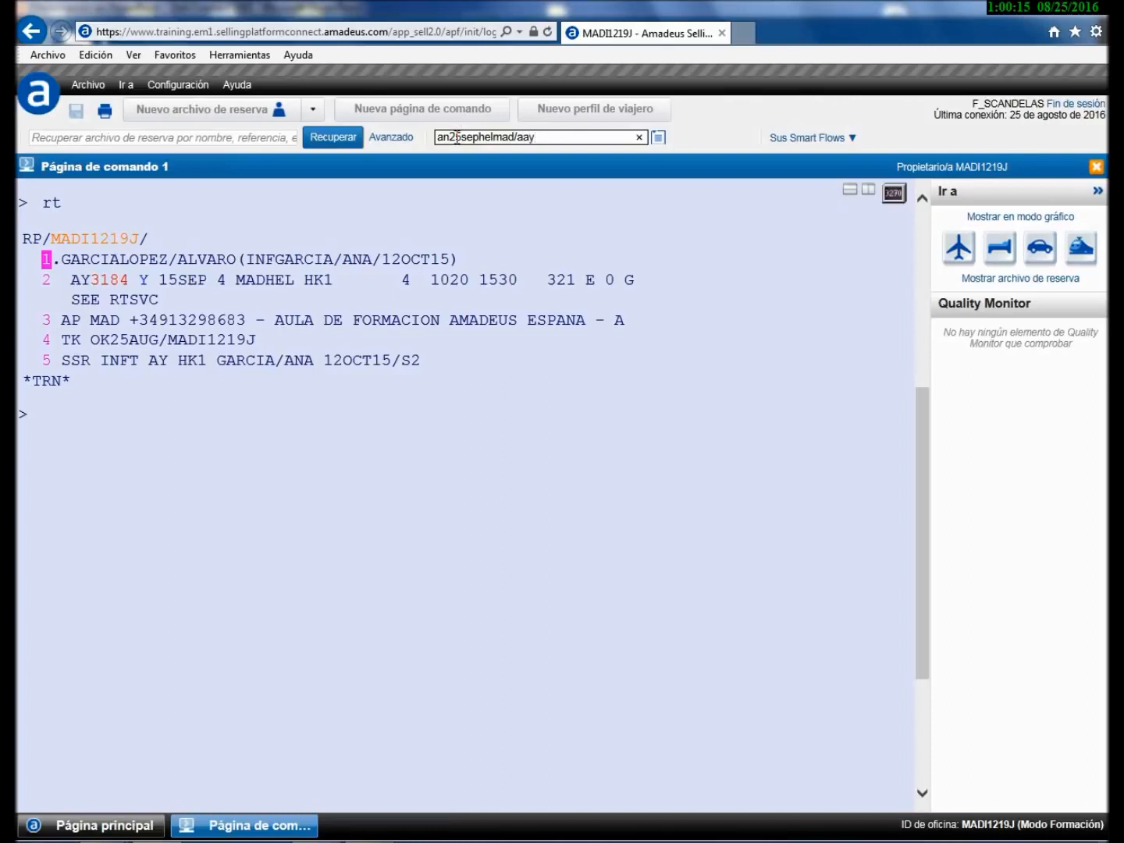
{"action": "key", "text": "Return"}
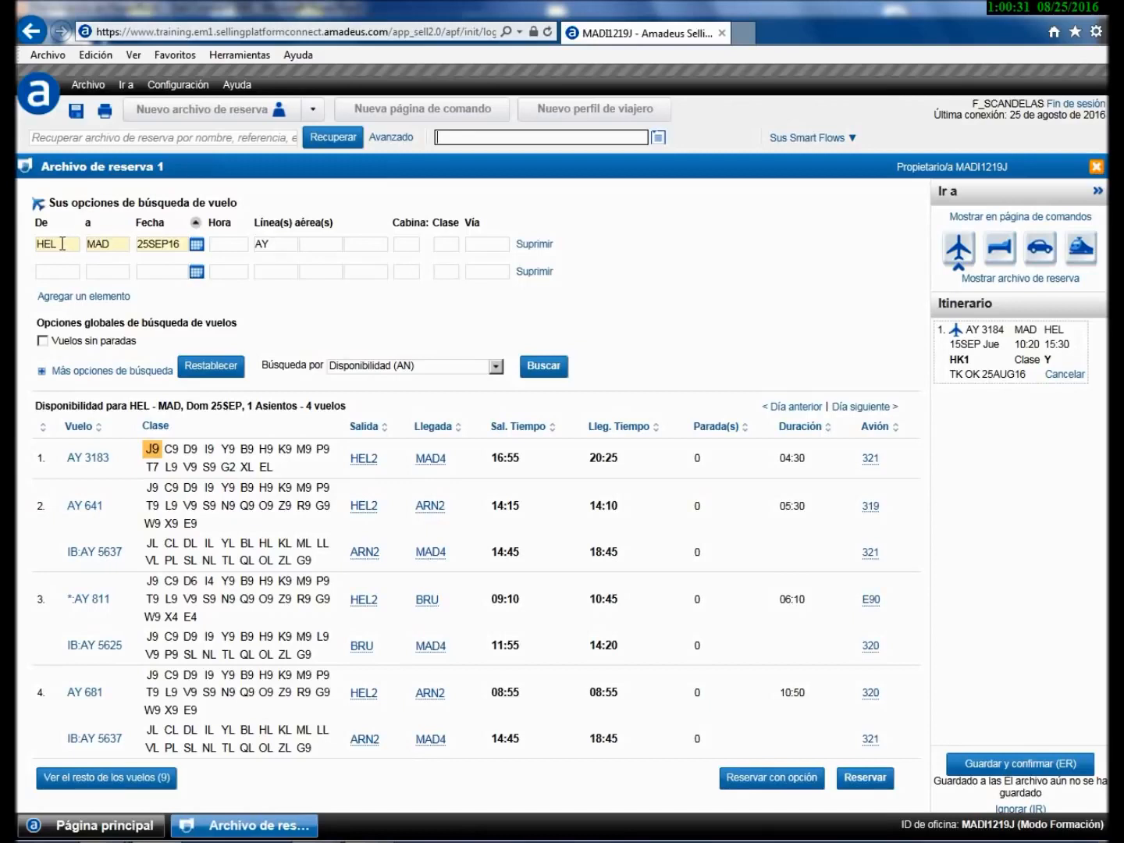
- Re-enter Helsinki (HEL) as departure for the HEL–MAD search and expand the extra search options
{"action": "left_click", "coordinate": [62, 244]}
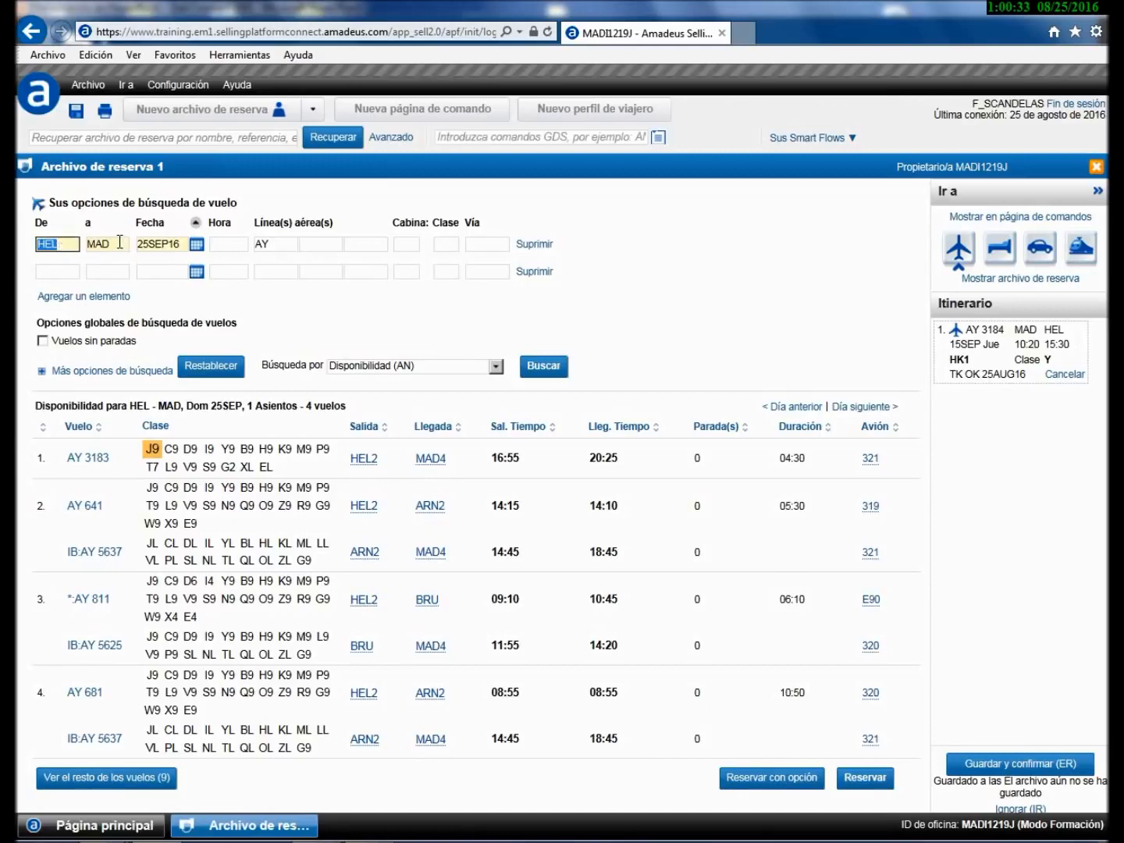
{"action": "left_click", "coordinate": [120, 244]}
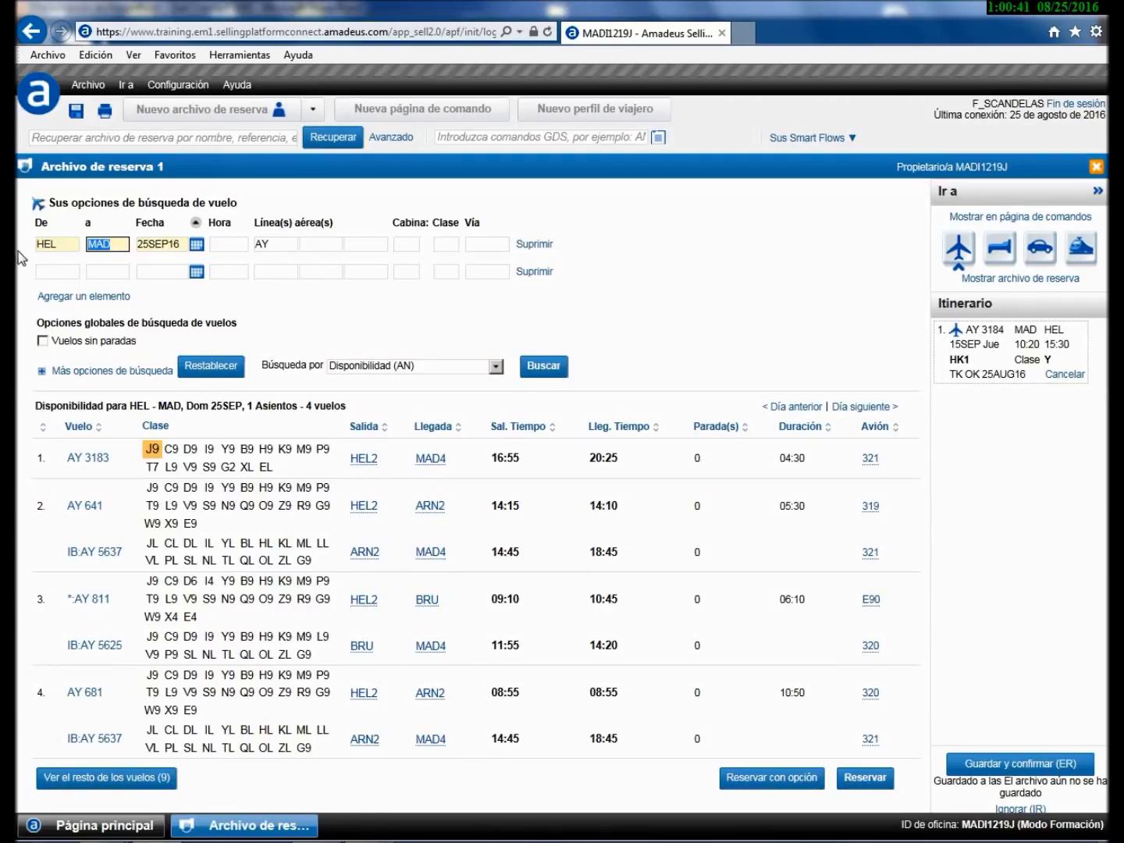
{"action": "left_click", "coordinate": [60, 245]}
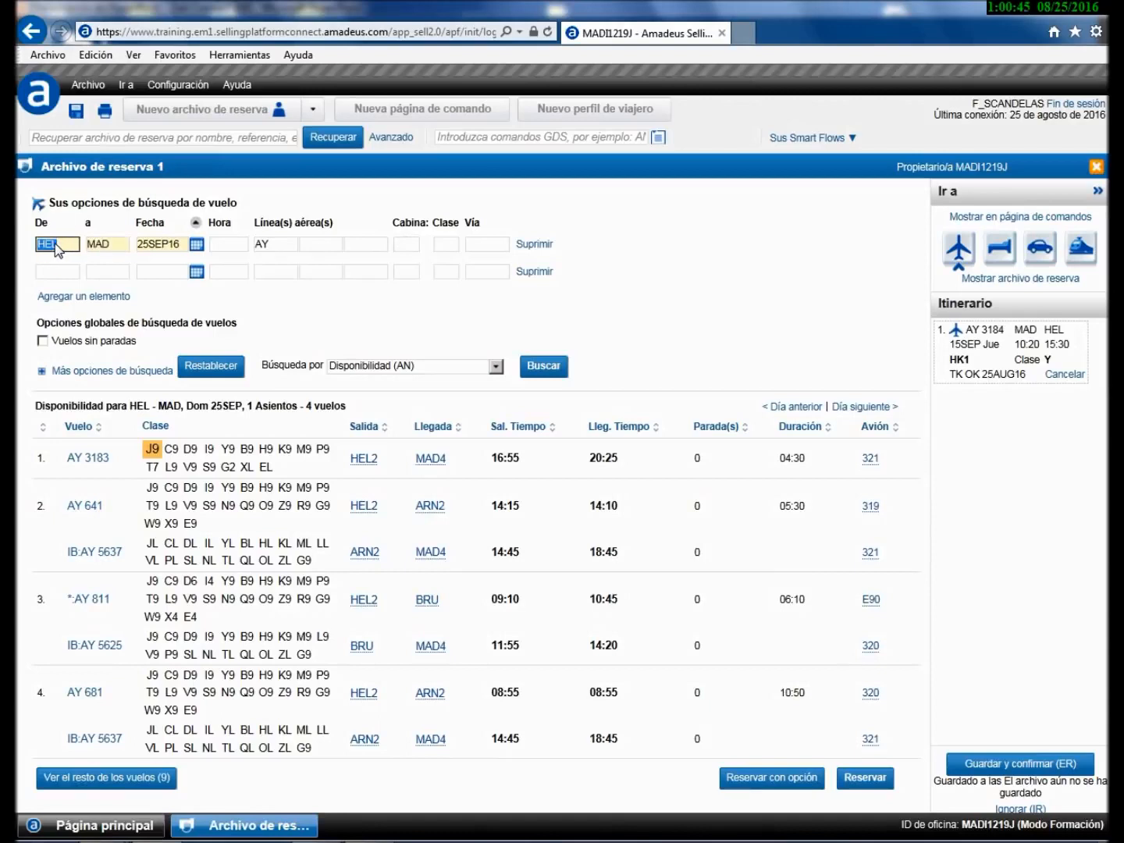
{"action": "type", "text": "HEL"}
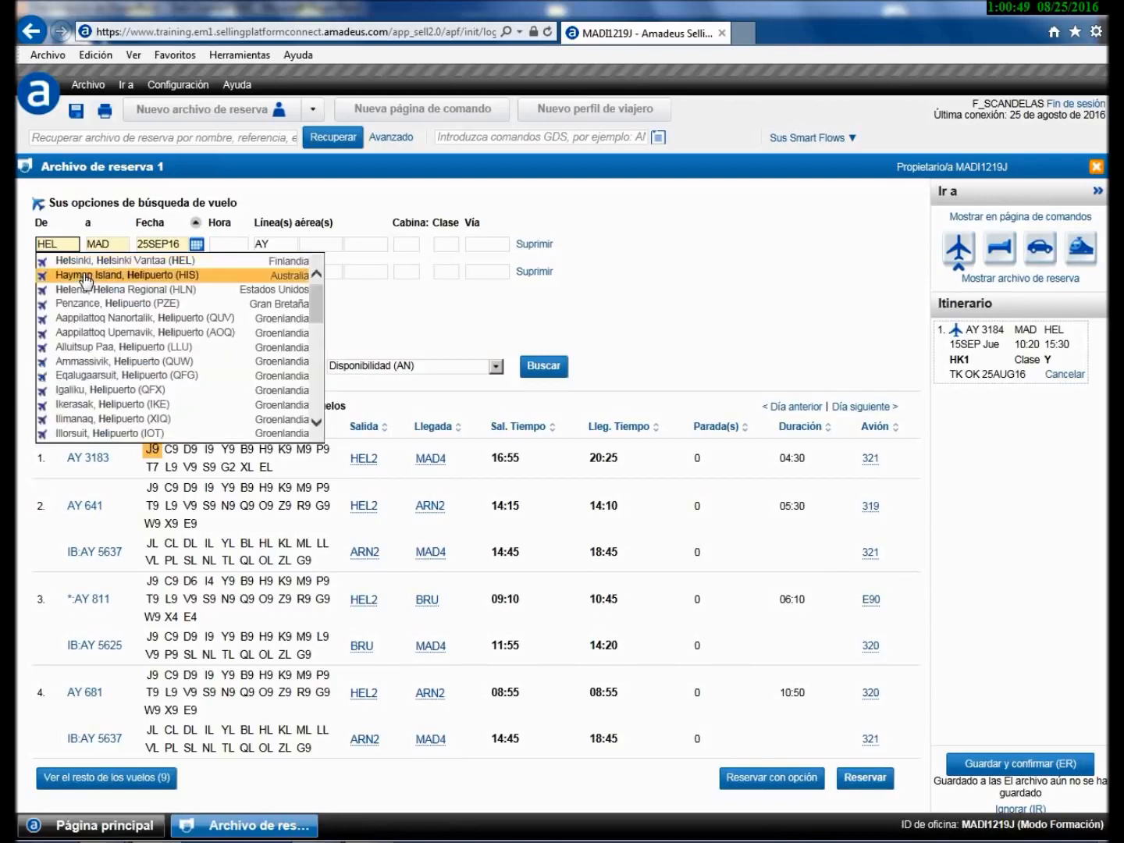
{"action": "left_click", "coordinate": [90, 260]}
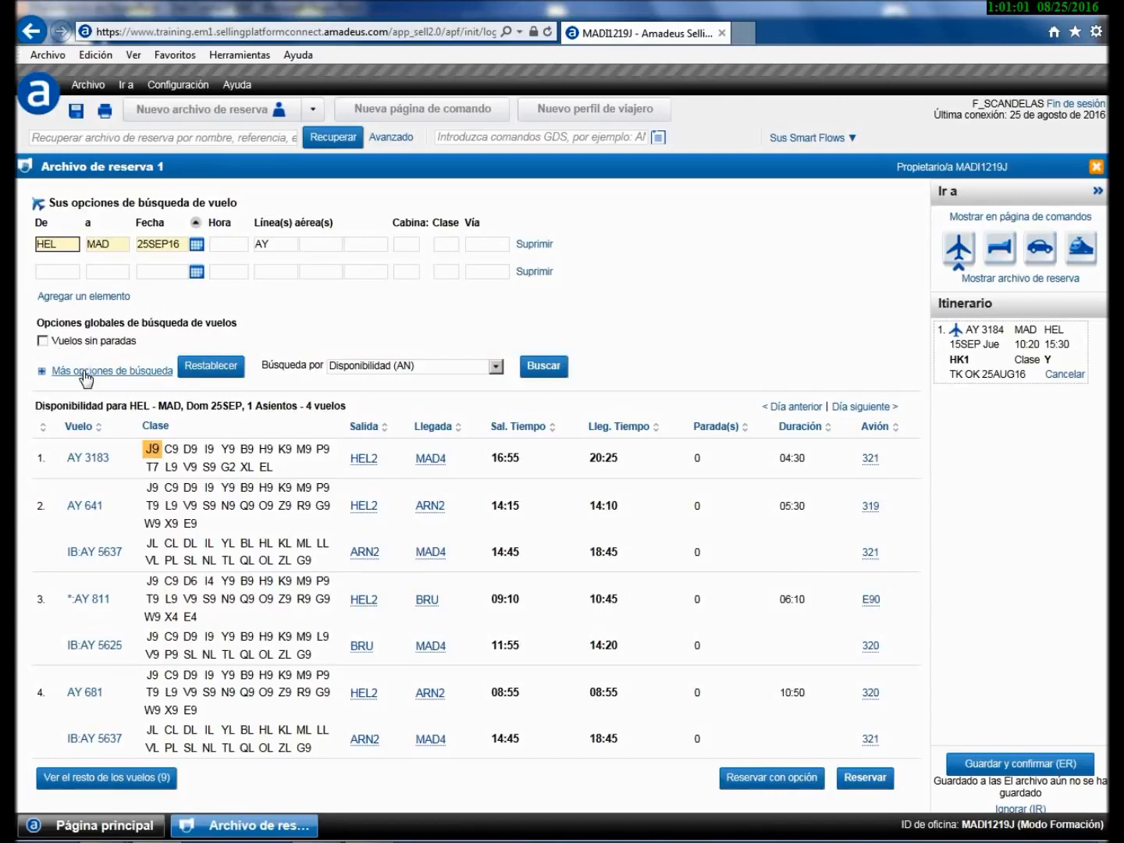
{"action": "left_click", "coordinate": [86, 373]}
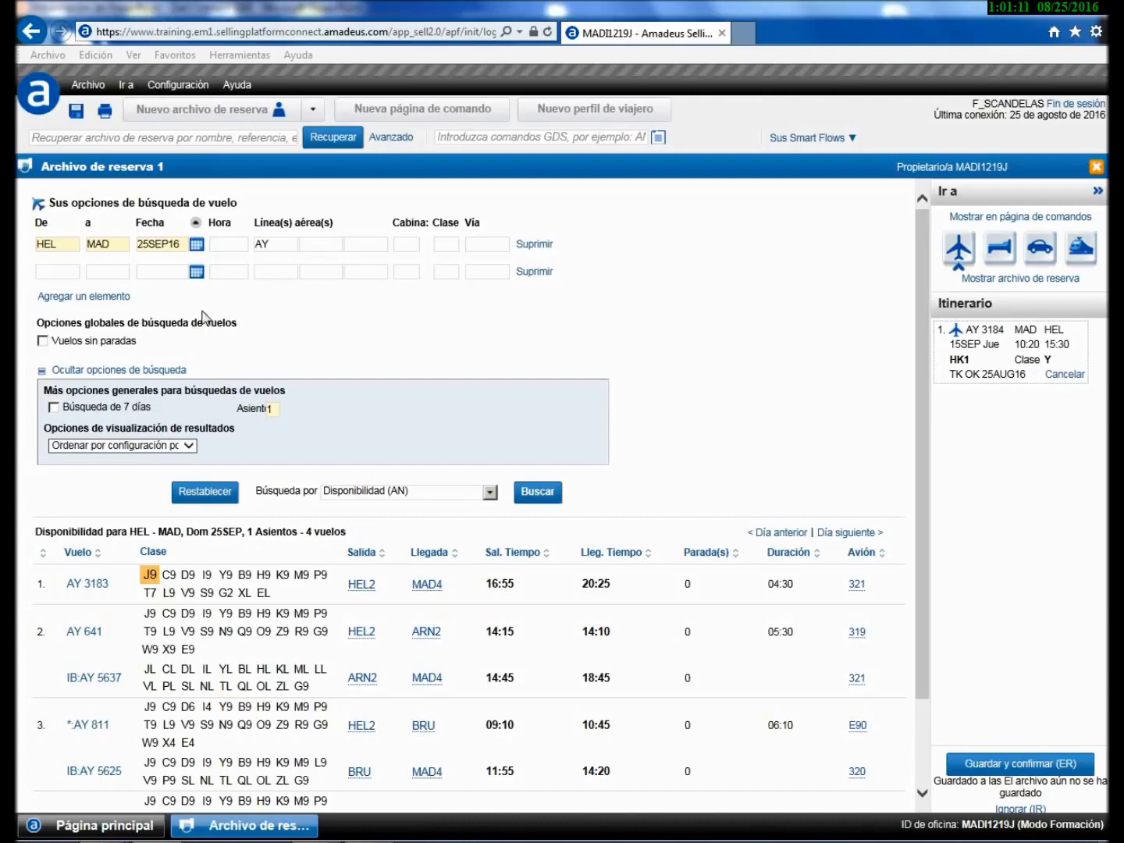
- Add two search rows, then delete all three empty rows so only HEL–MAD remains
{"action": "left_click", "coordinate": [82, 297]}
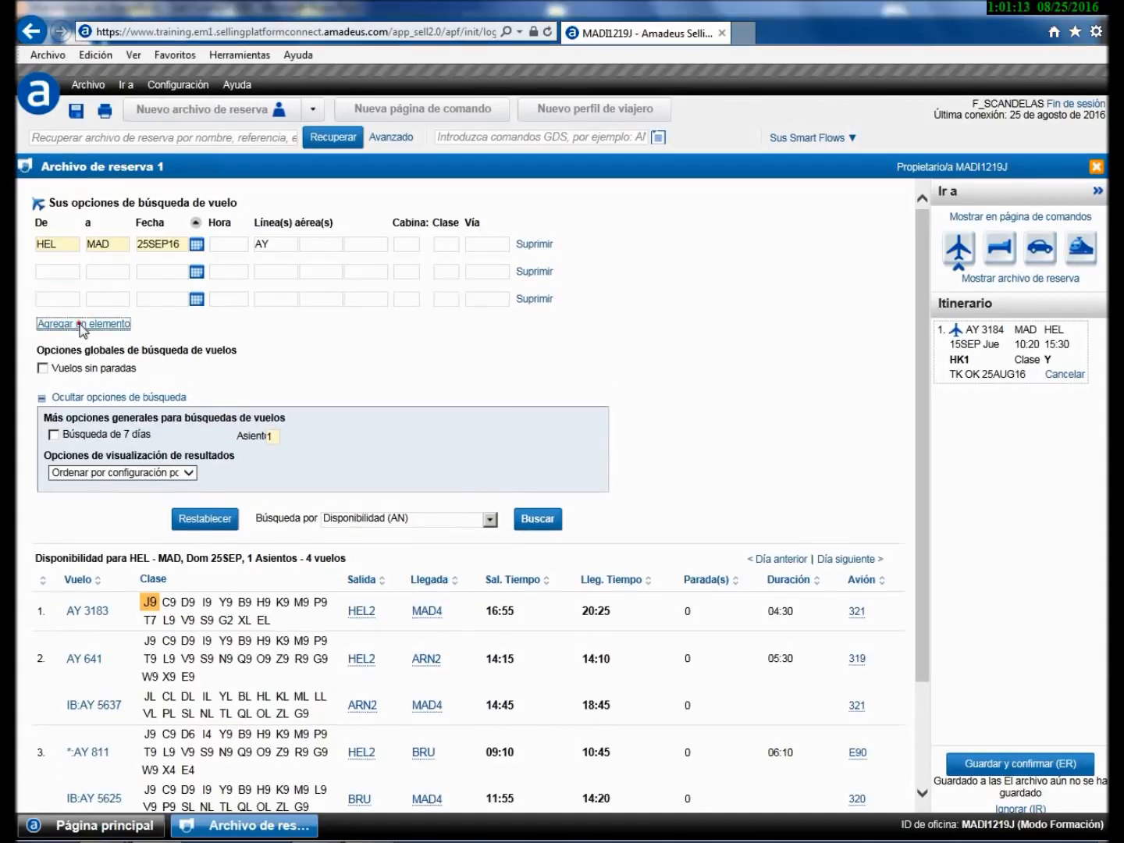
{"action": "left_click", "coordinate": [82, 324]}
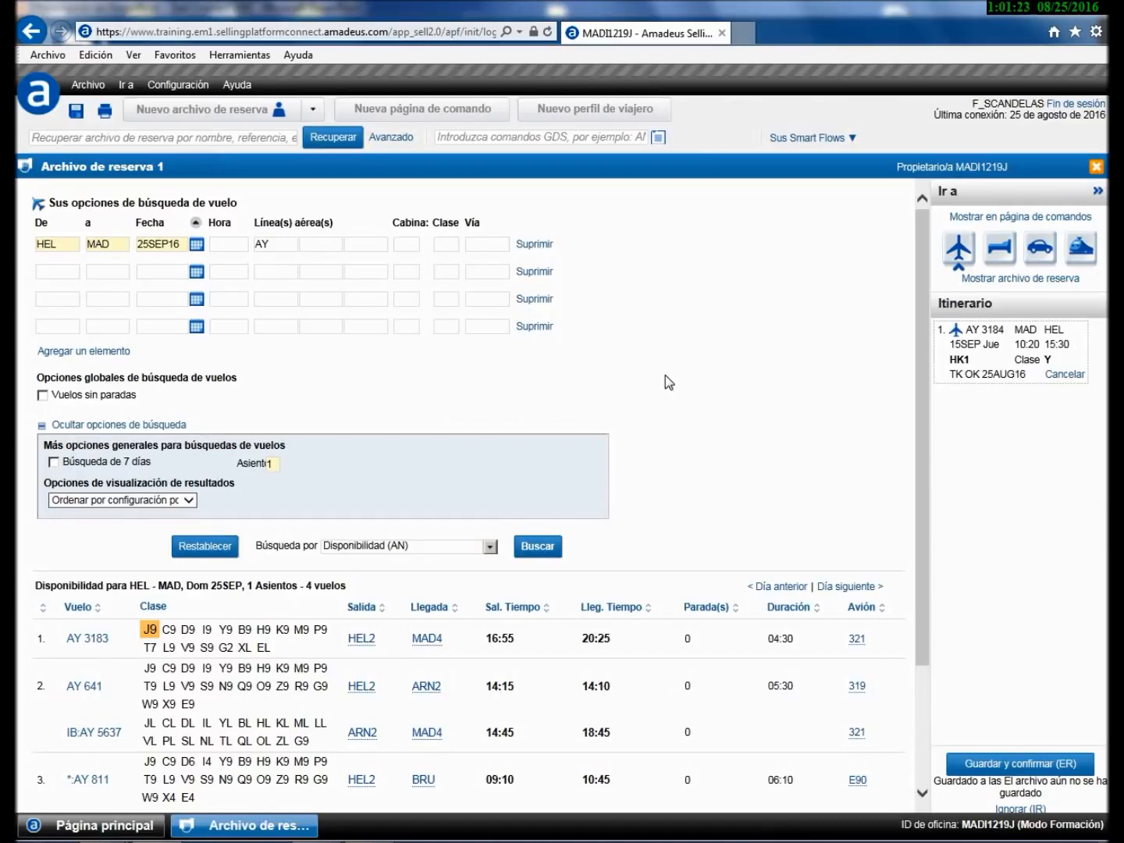
{"action": "left_click", "coordinate": [537, 327]}
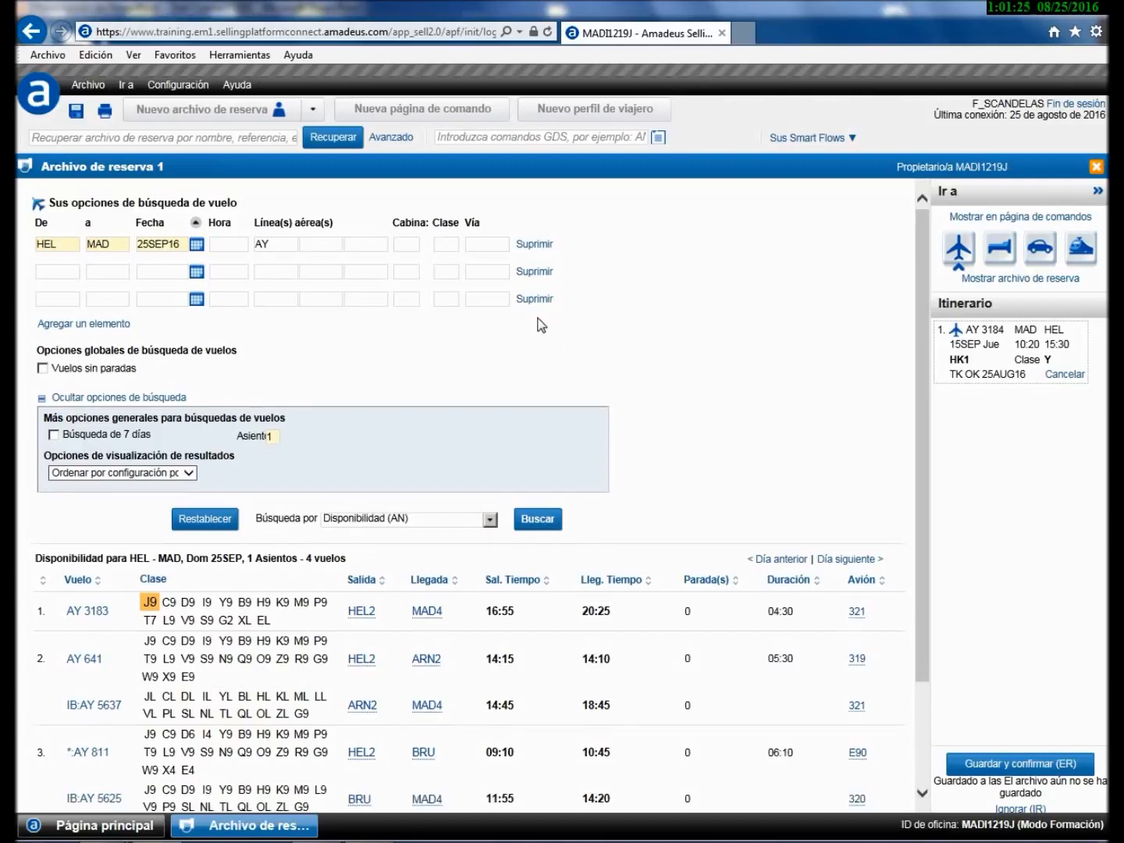
{"action": "left_click", "coordinate": [535, 300]}
{"action": "left_click", "coordinate": [535, 271]}
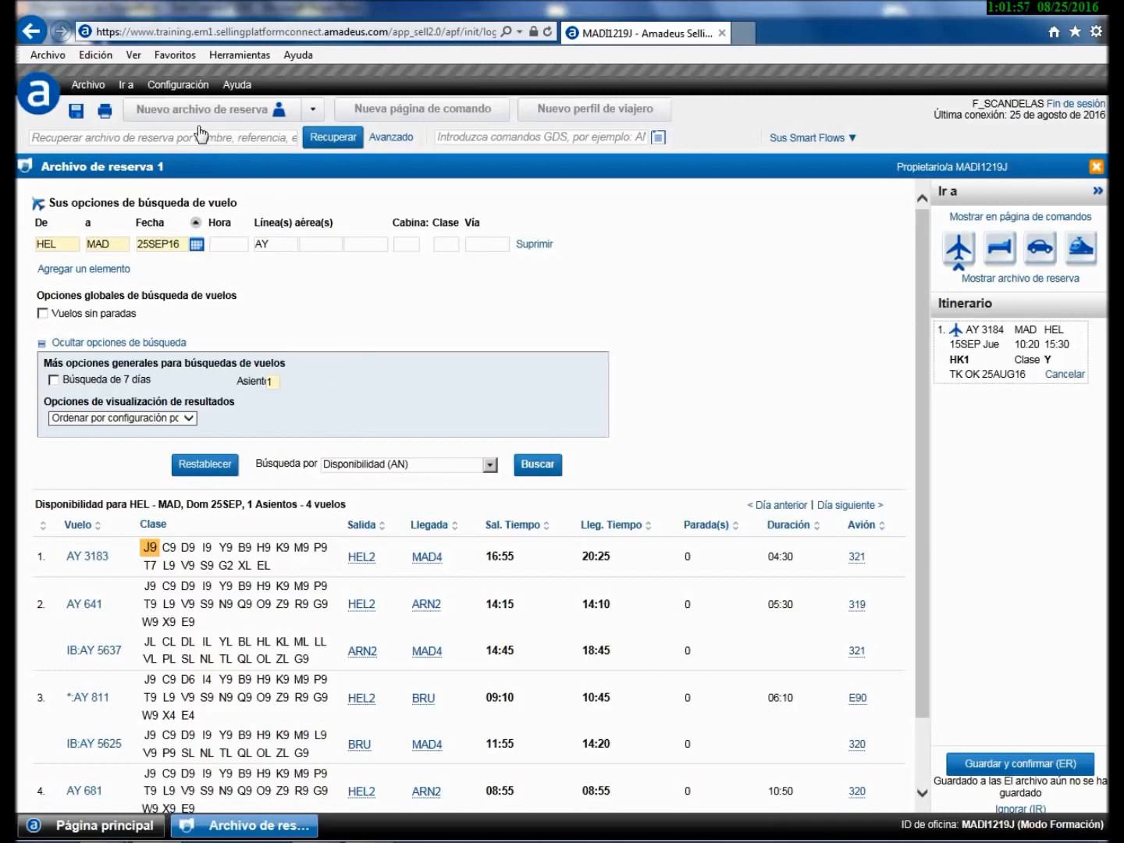
- Start a new flight booking and keep availability as the search type
{"action": "left_click", "coordinate": [313, 109]}
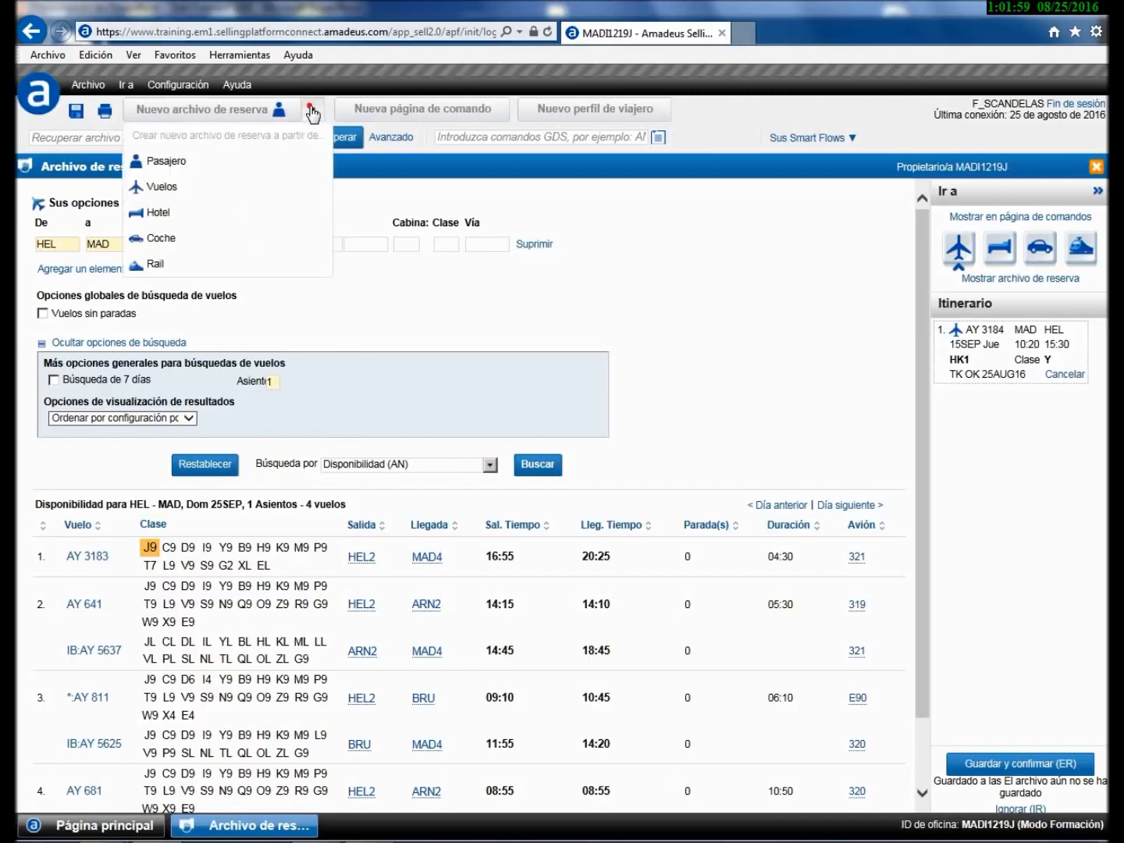
{"action": "left_click", "coordinate": [216, 186]}
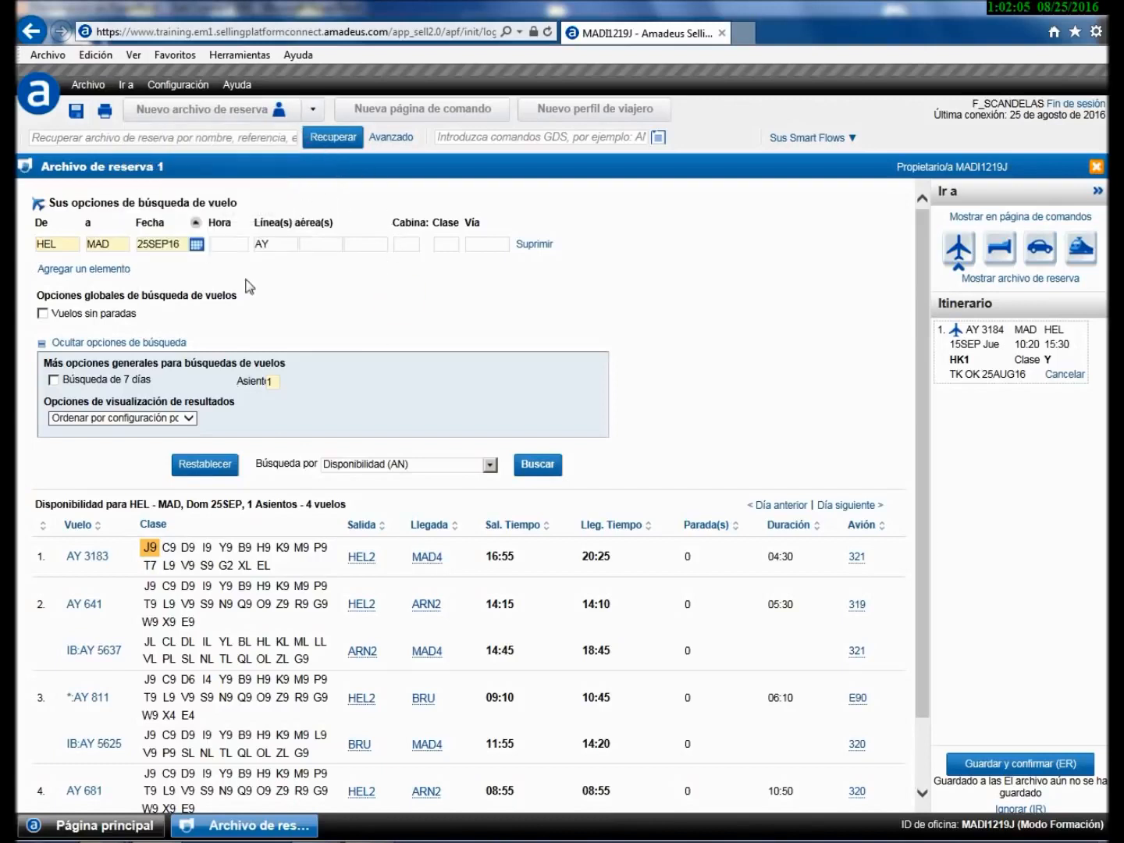
{"action": "left_click", "coordinate": [489, 463]}
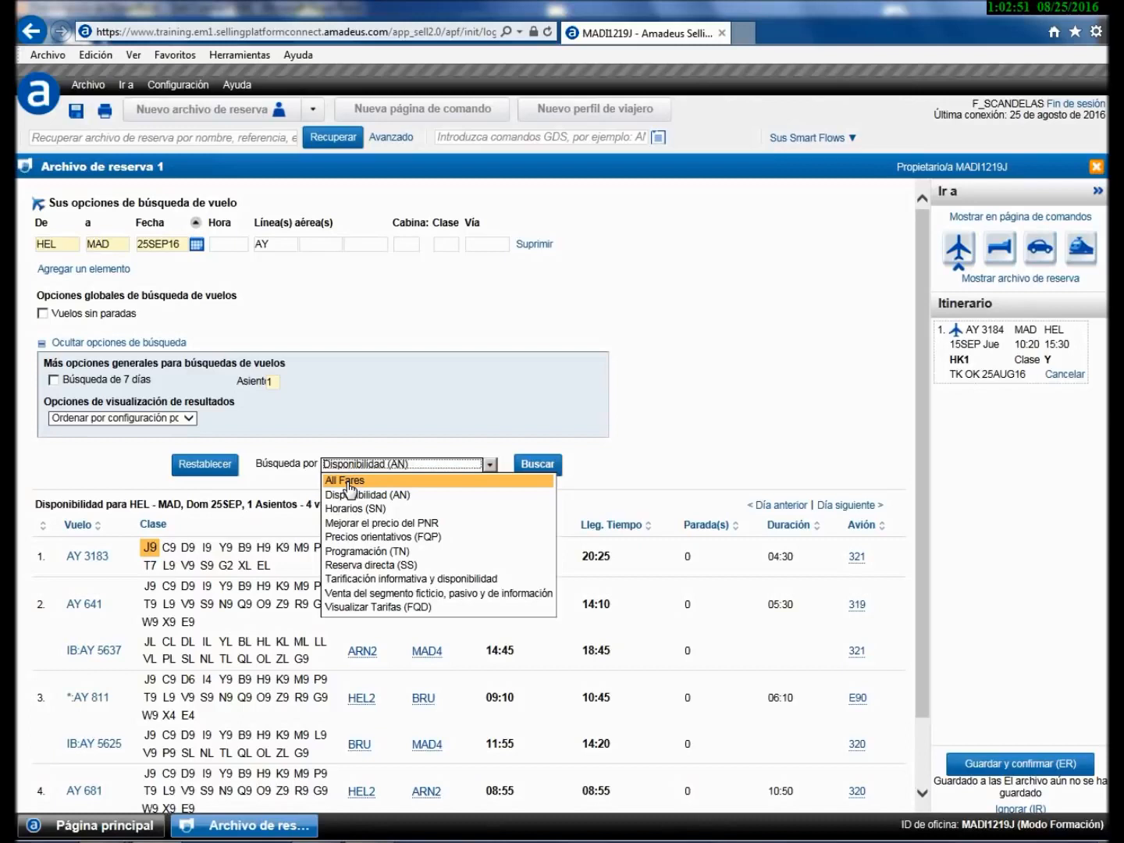
{"action": "left_click", "coordinate": [380, 445]}
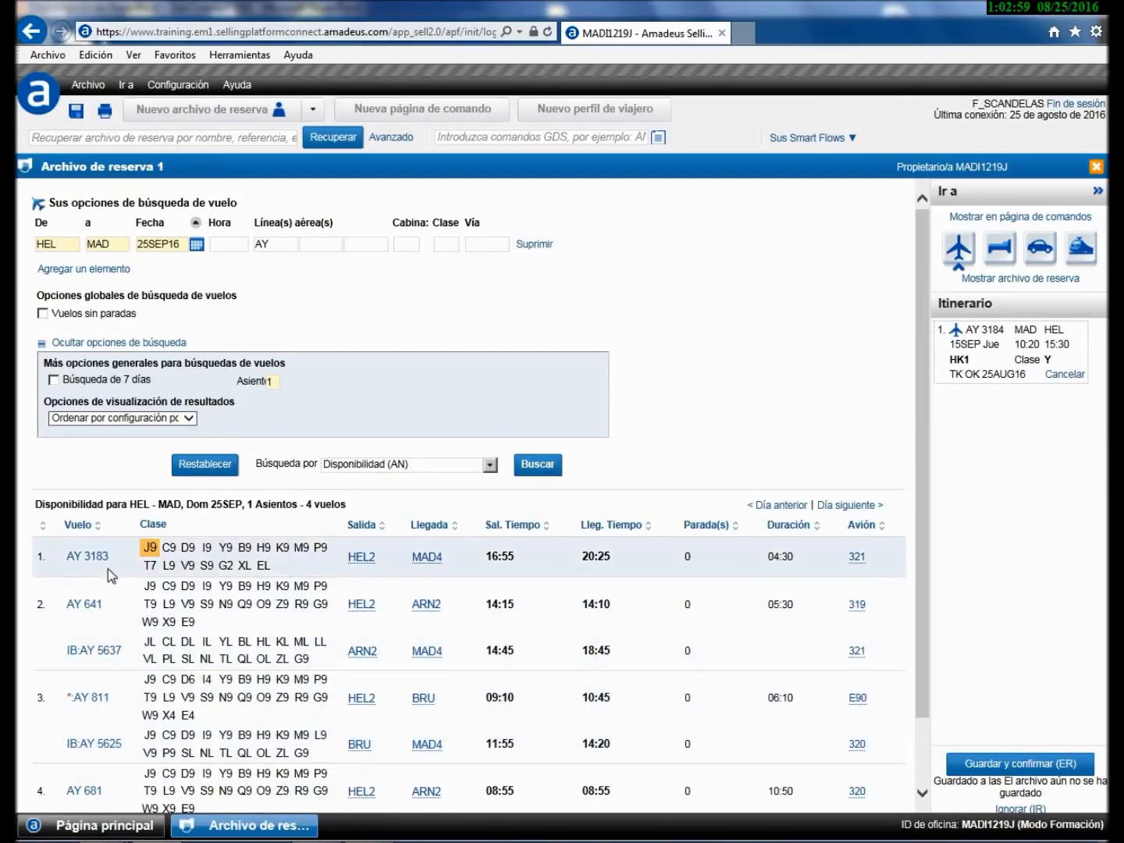
- Check AY 3183's details, select class Y on it, and start booking with options
{"action": "left_click", "coordinate": [88, 556]}
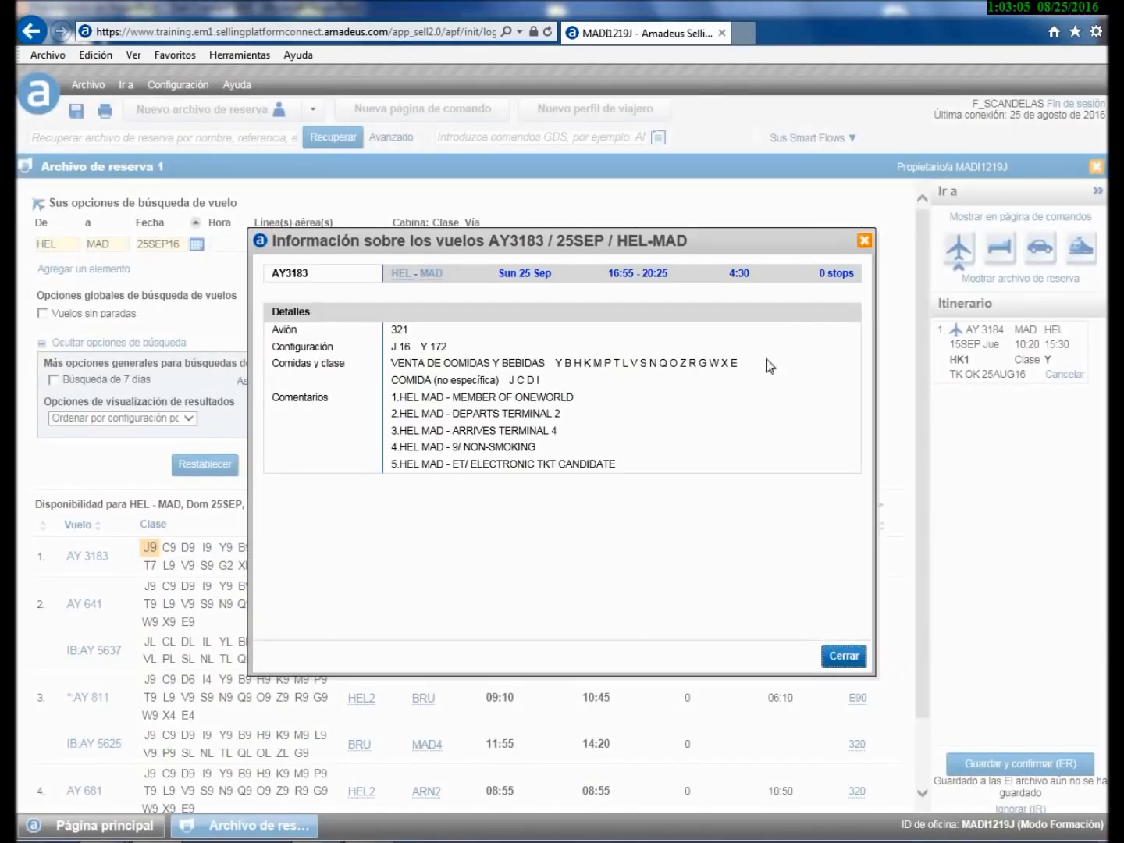
{"action": "left_click", "coordinate": [863, 244]}
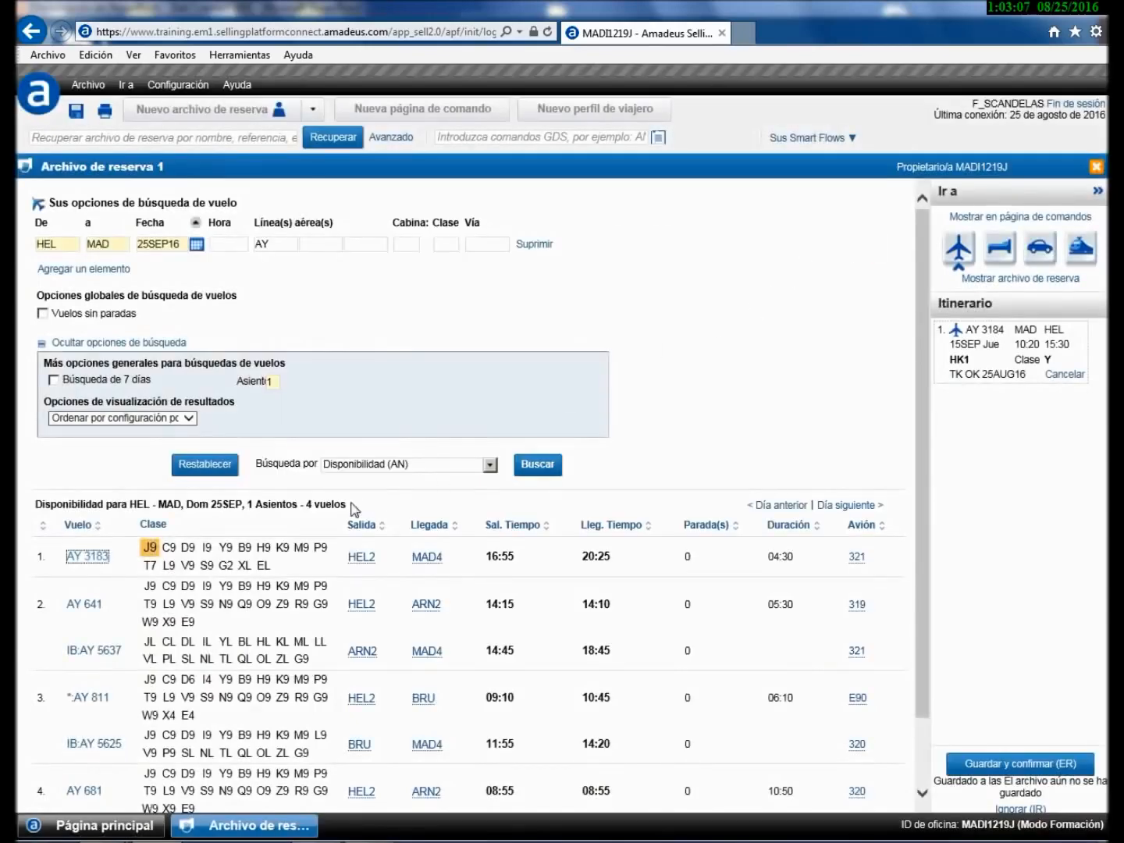
{"action": "left_click", "coordinate": [225, 548]}
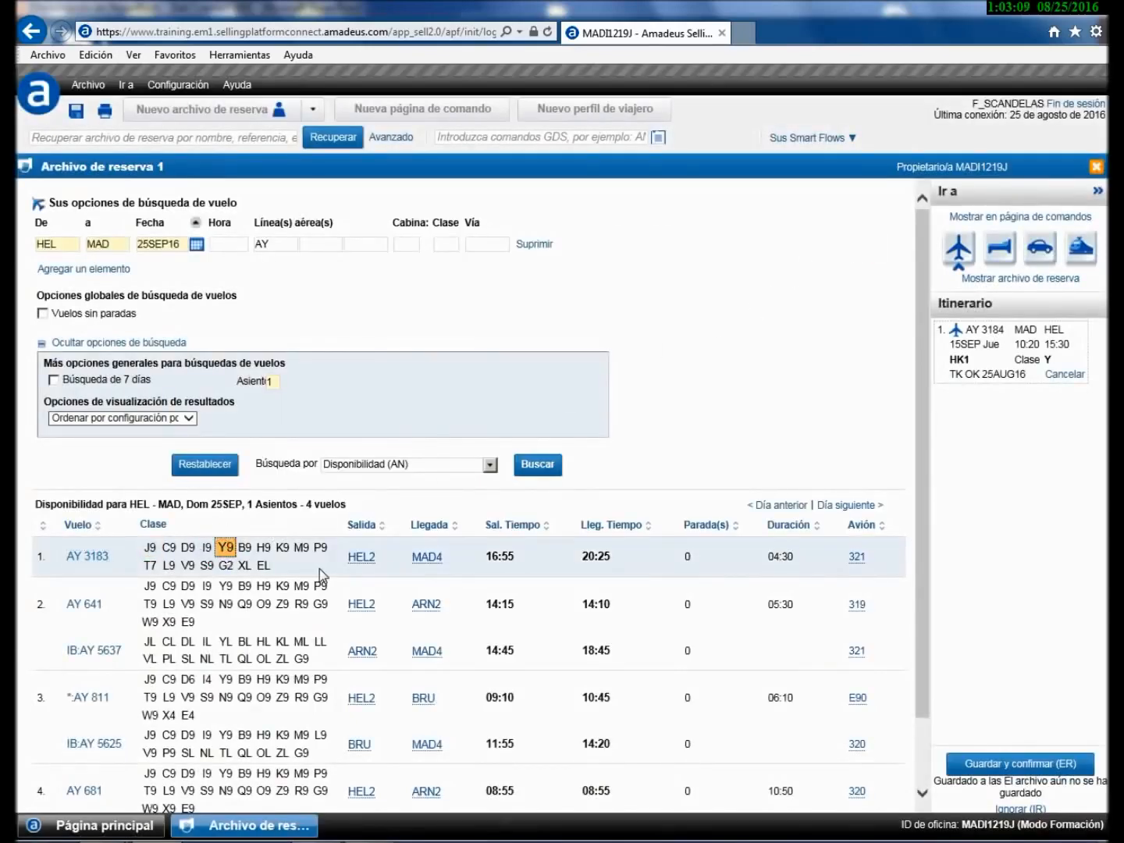
{"action": "scroll", "coordinate": [322, 569], "scroll_direction": "down", "scroll_amount": 1}
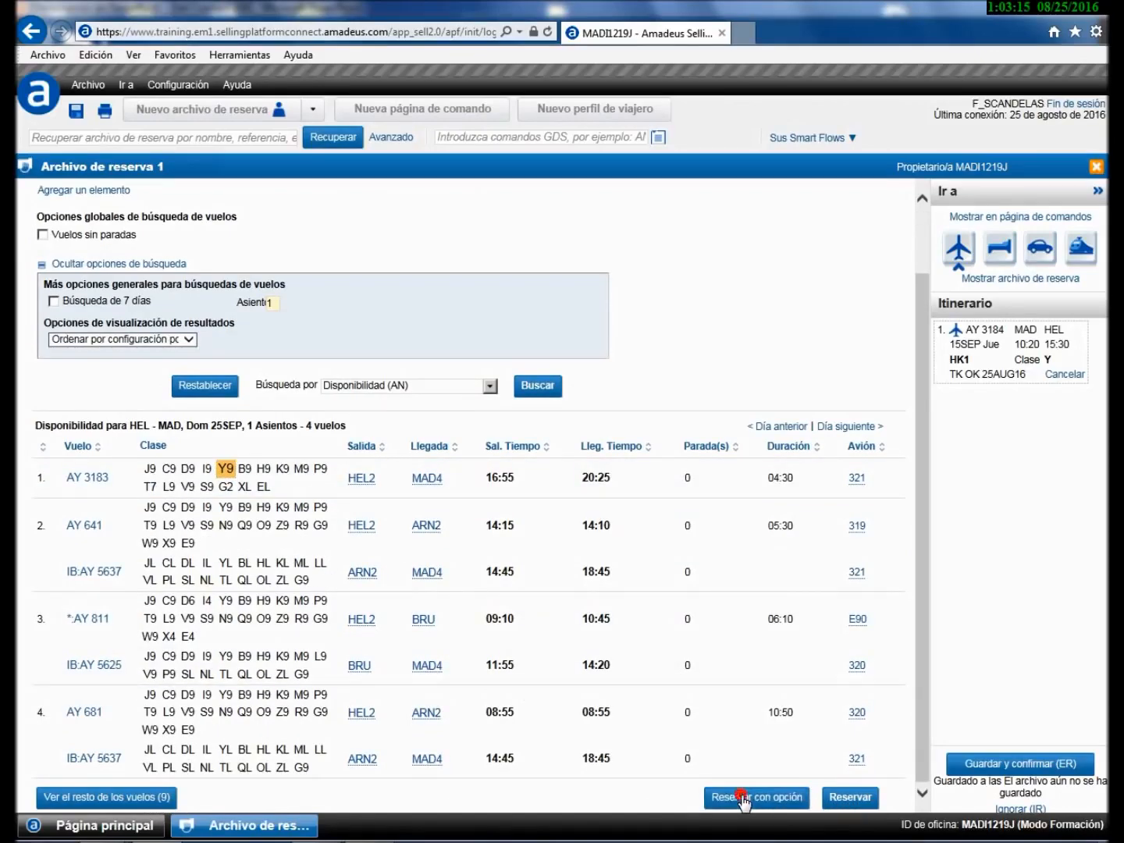
{"action": "left_click", "coordinate": [744, 798]}
- Try action codes U and P in the Reservar con opción form, clear them, and cancel
{"action": "left_click", "coordinate": [401, 488]}
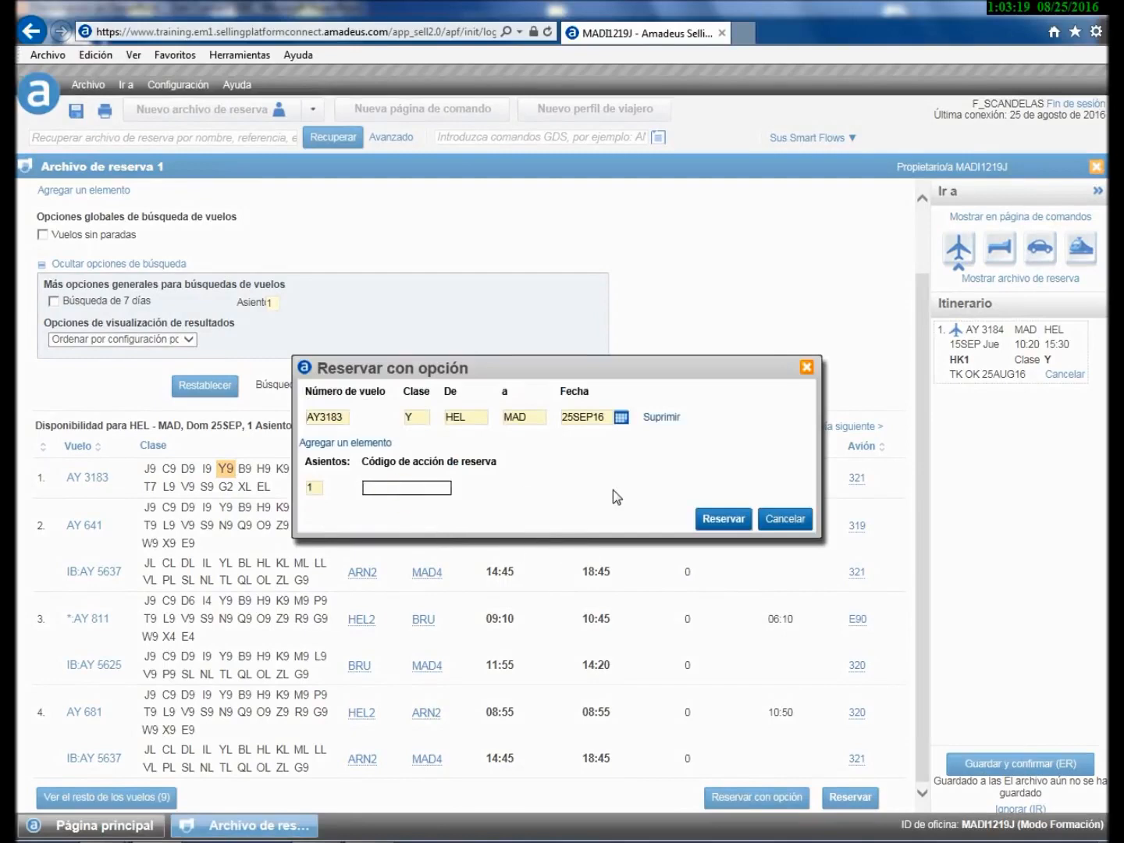
{"action": "type", "text": "U"}
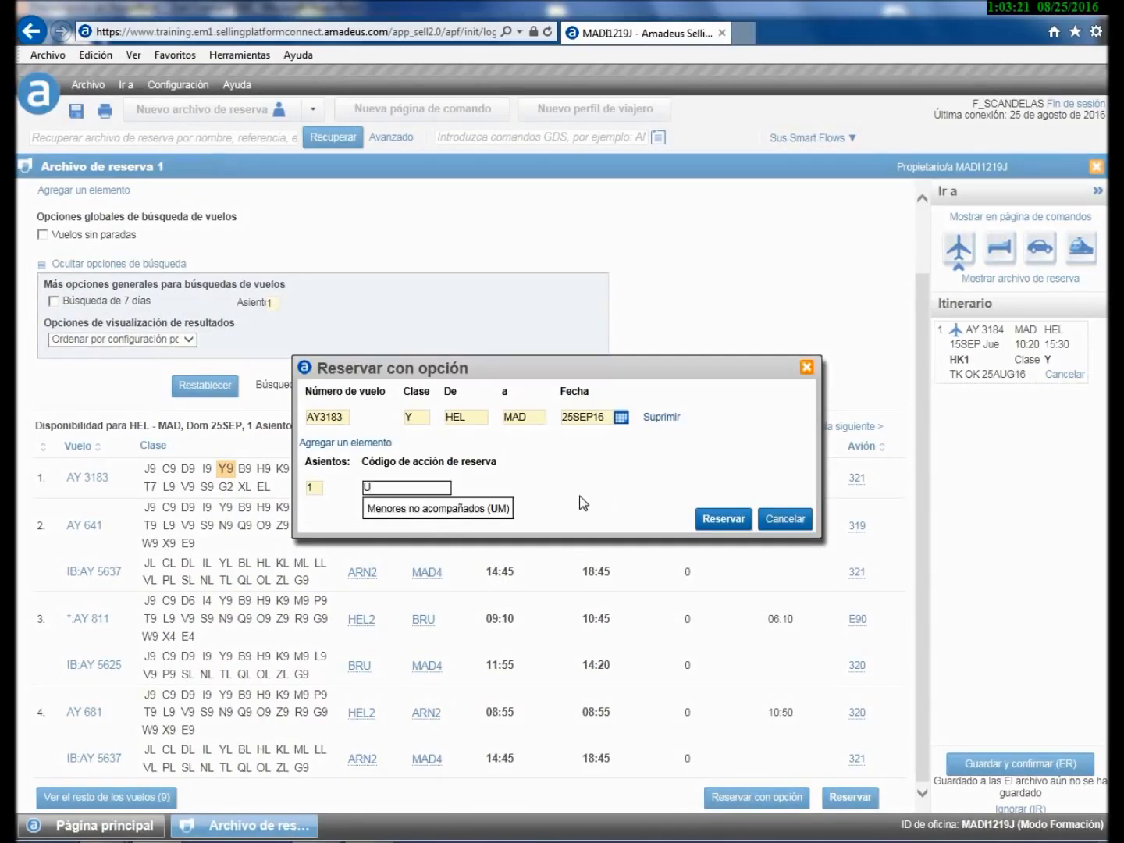
{"action": "key", "text": "BackSpace"}
{"action": "type", "text": "P"}
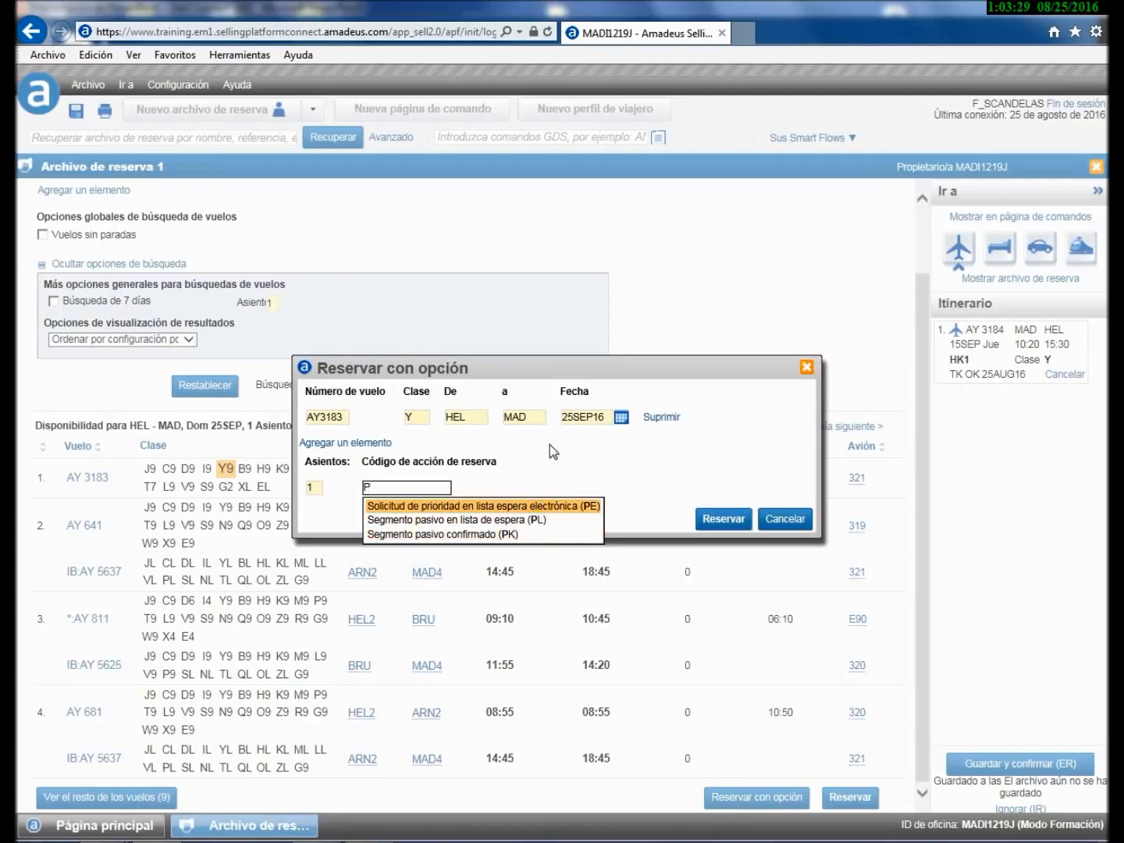
{"action": "key", "text": "BackSpace"}
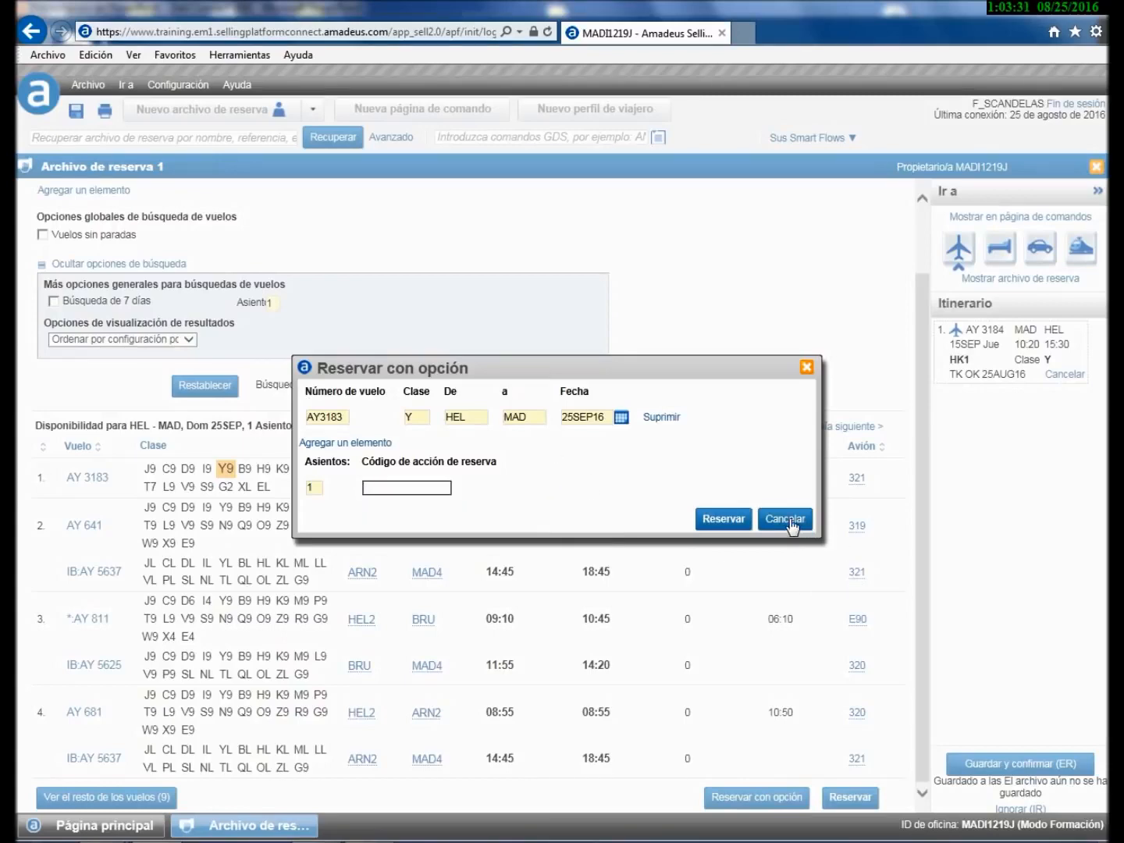
{"action": "left_click", "coordinate": [783, 519]}
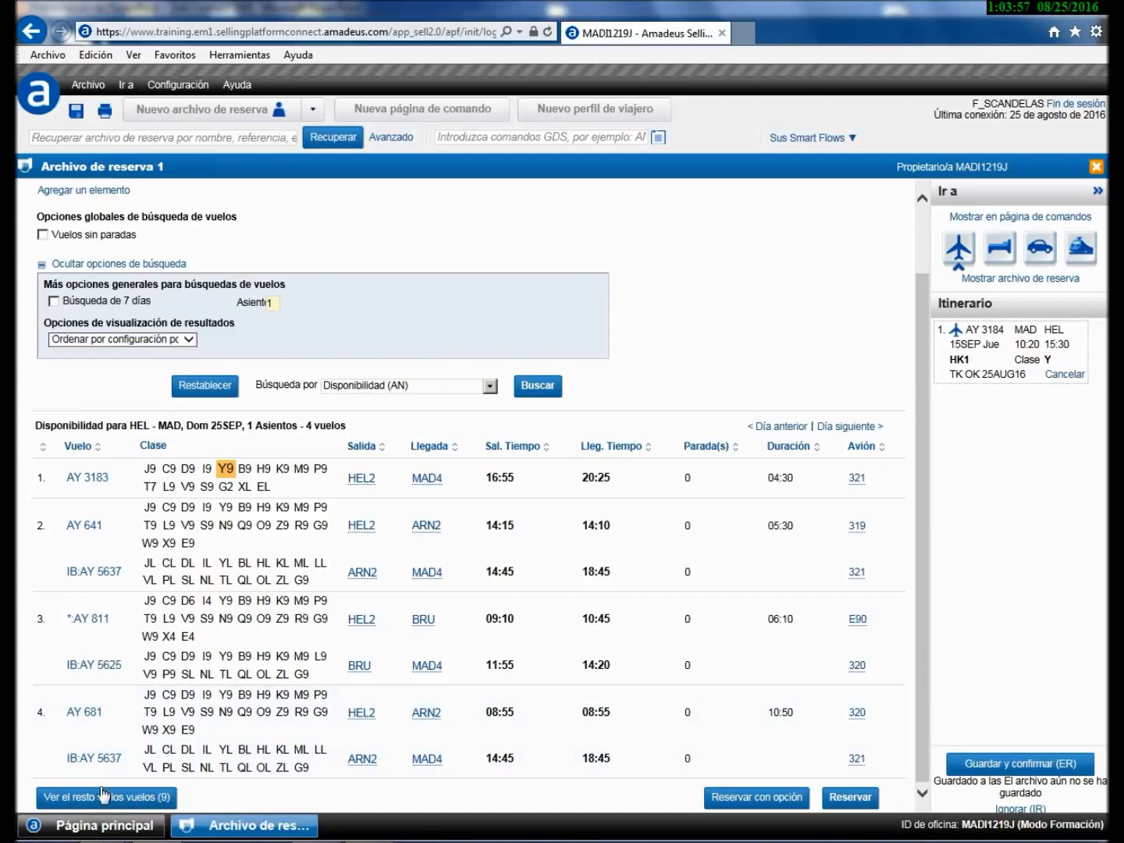
- Show the remaining 9 flights, sell class Y on AY 3183, and save and confirm (ER)
{"action": "left_click", "coordinate": [94, 797]}
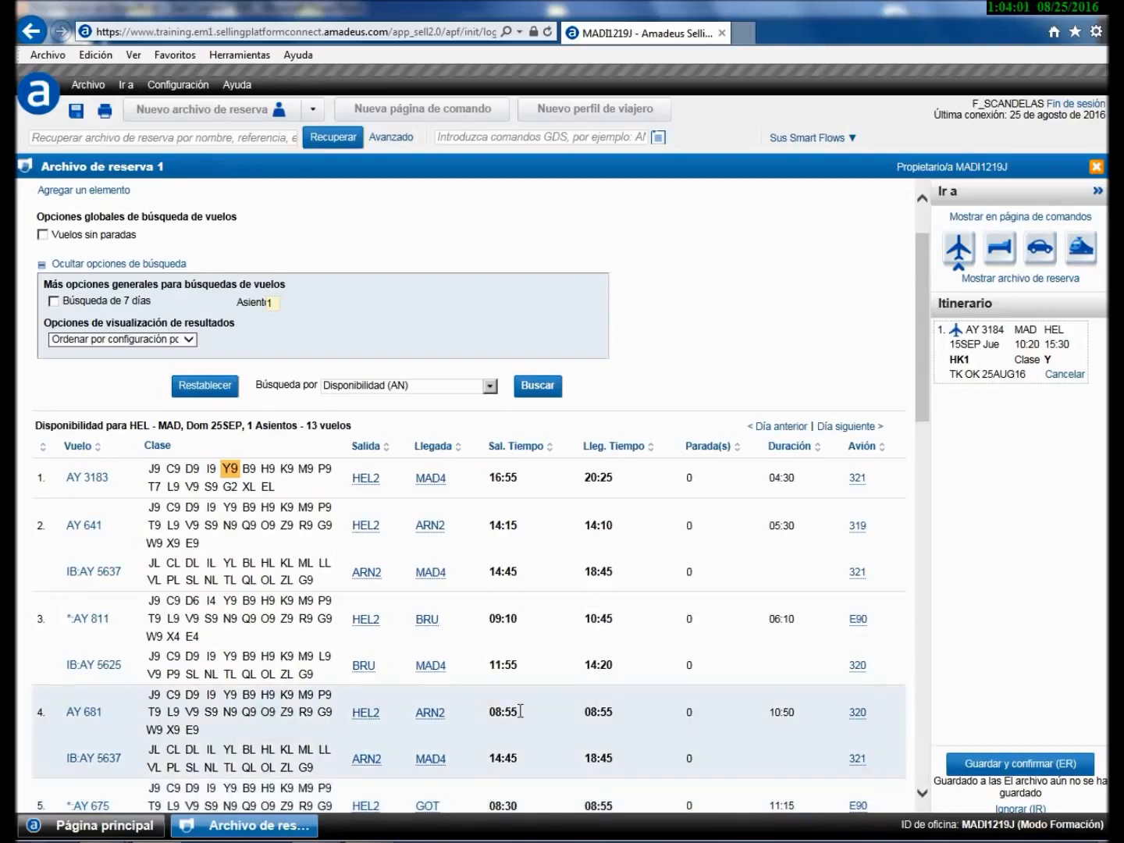
{"action": "mouse_move", "coordinate": [924, 295]}
{"action": "left_mouse_down"}
{"action": "mouse_move", "coordinate": [924, 538]}
{"action": "mouse_move", "coordinate": [924, 308]}
{"action": "left_mouse_up"}
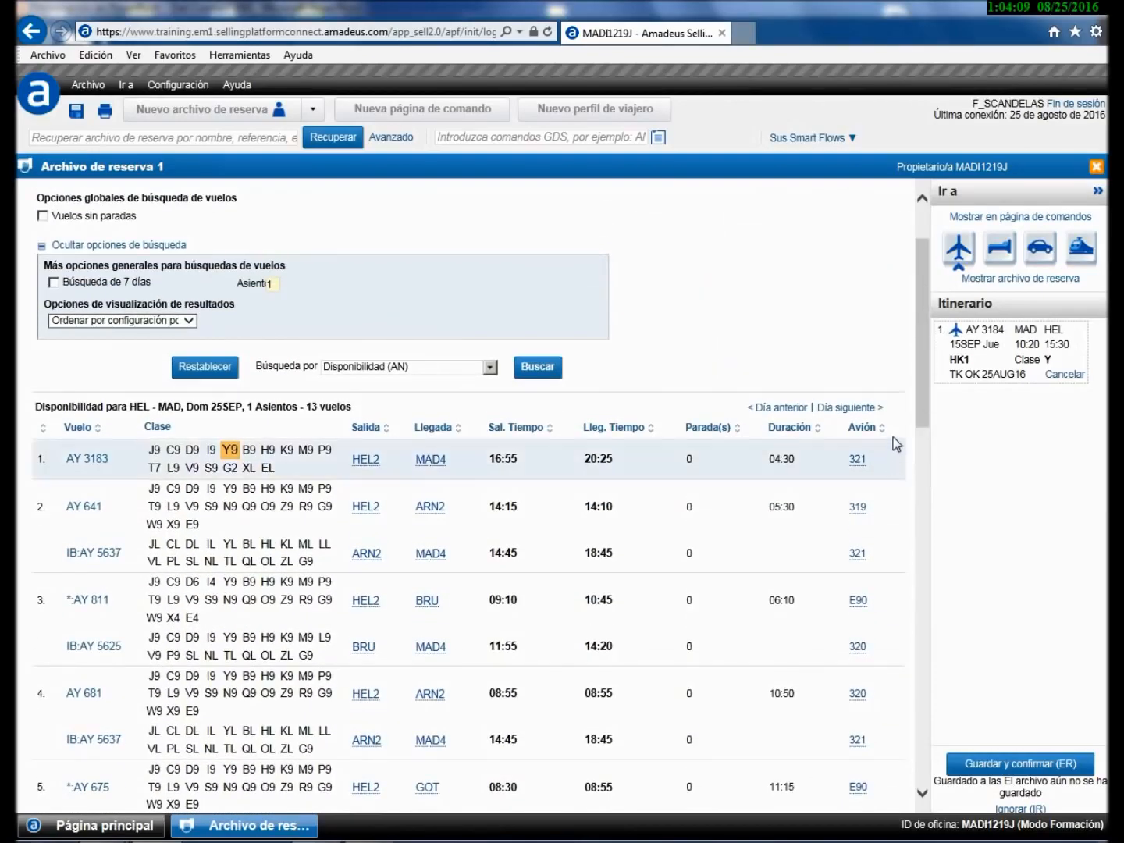
{"action": "left_click", "coordinate": [228, 452]}
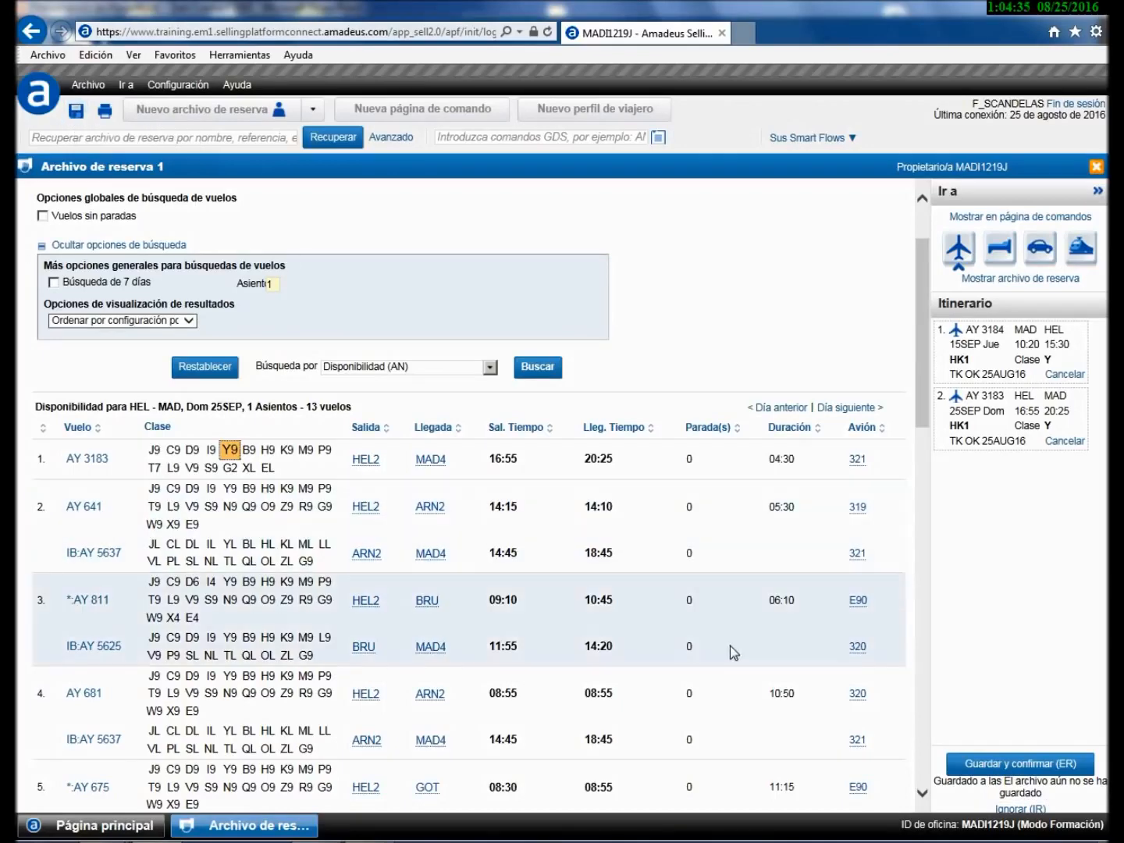
{"action": "left_click", "coordinate": [1030, 763]}
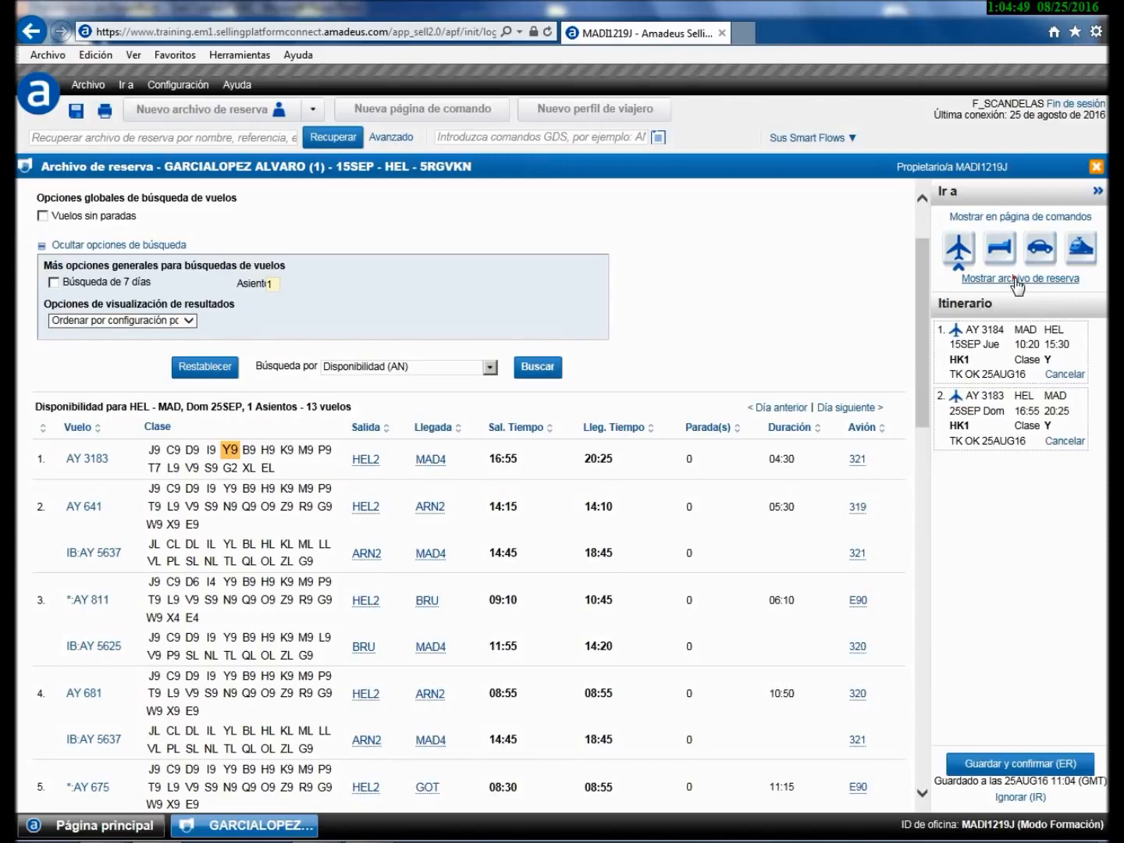
- Display the full booking file and review its cryptic RLR view before closing it
{"action": "left_click", "coordinate": [1016, 279]}
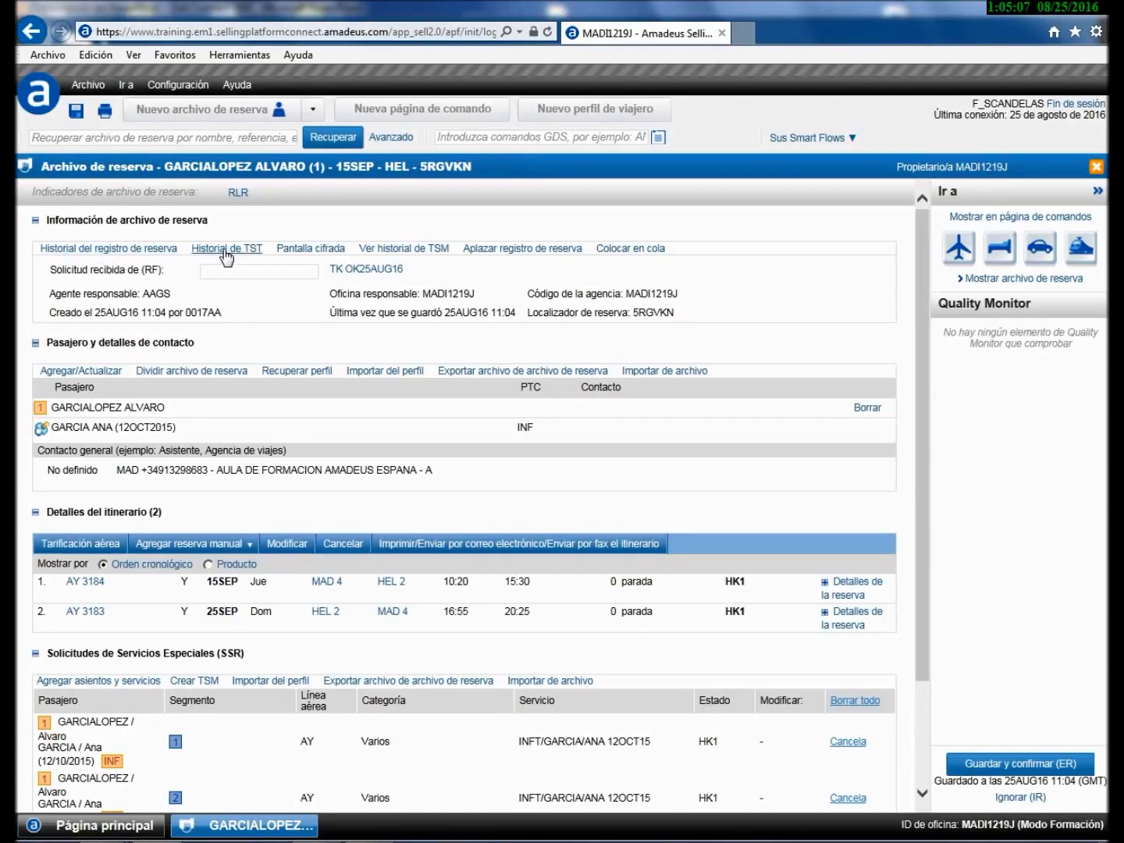
{"action": "left_click", "coordinate": [312, 249]}
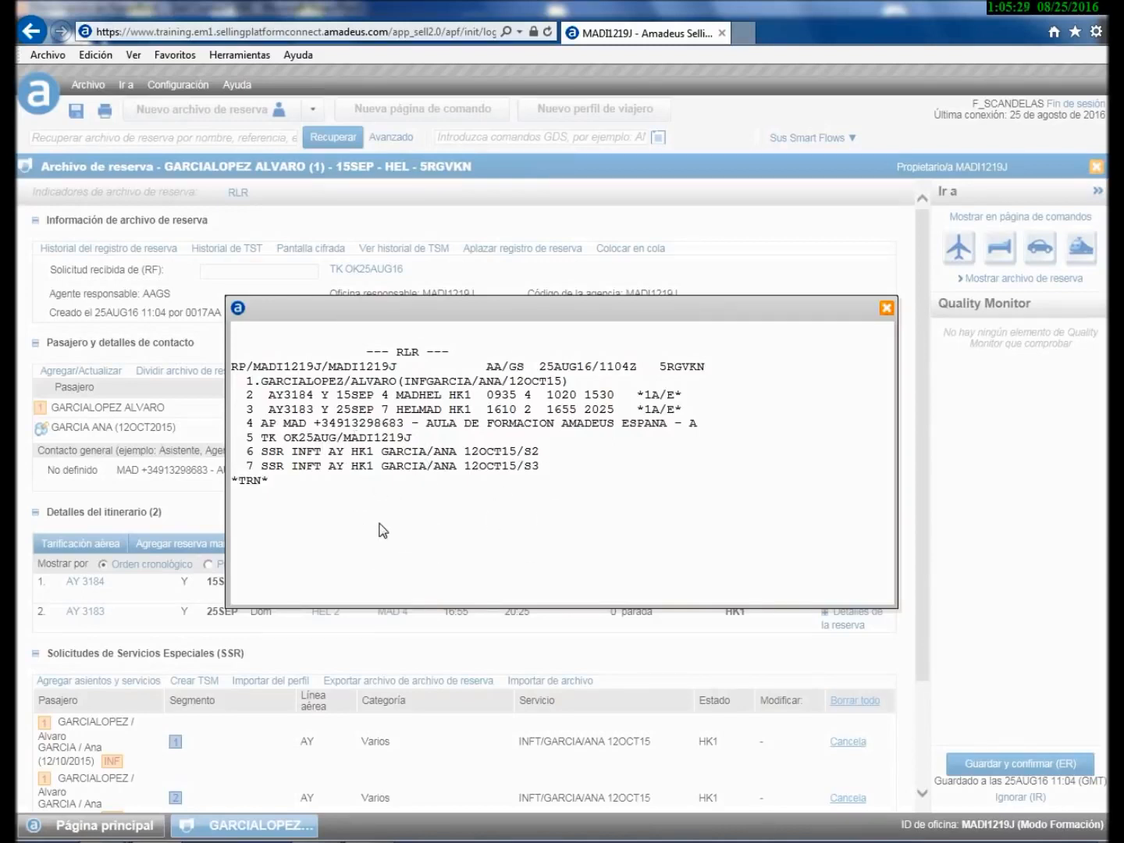
{"action": "left_click", "coordinate": [886, 307]}
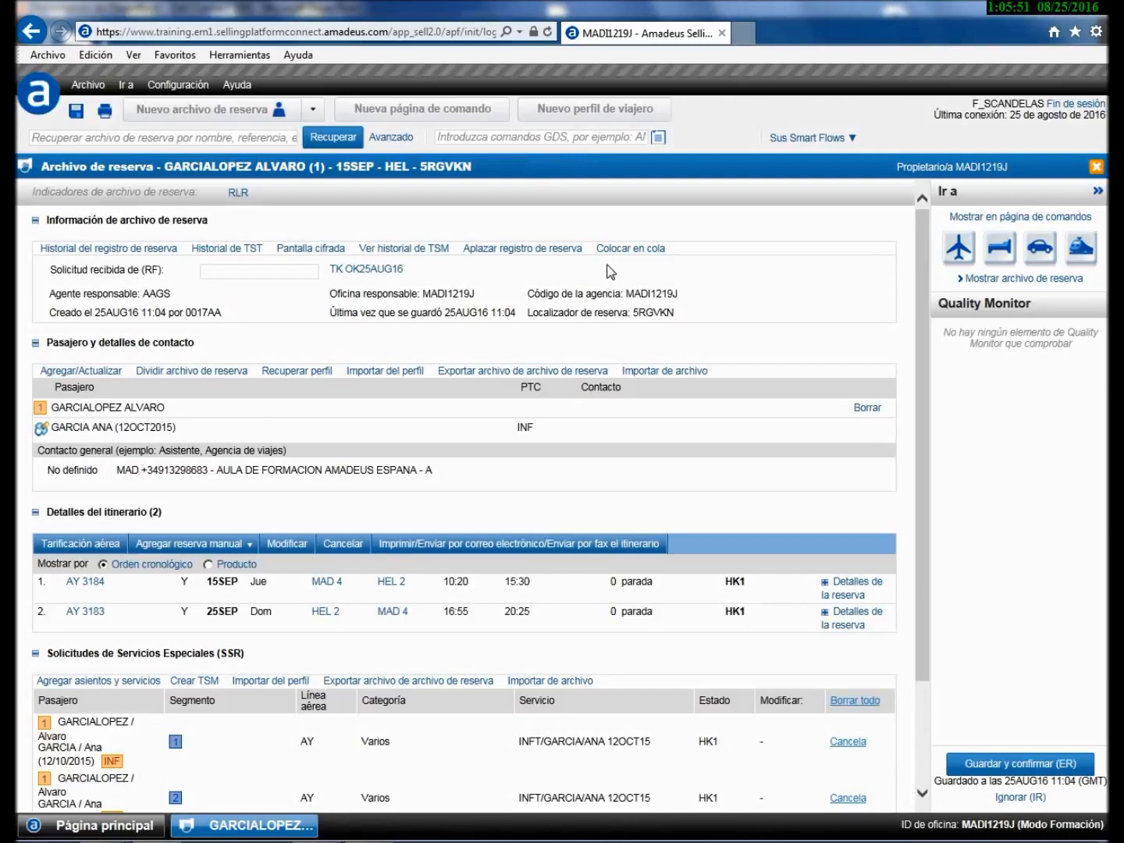
- Keep the ticket status type as Emisión (OK) and accept, giving TK OK25AUG16
{"action": "left_click", "coordinate": [357, 271]}
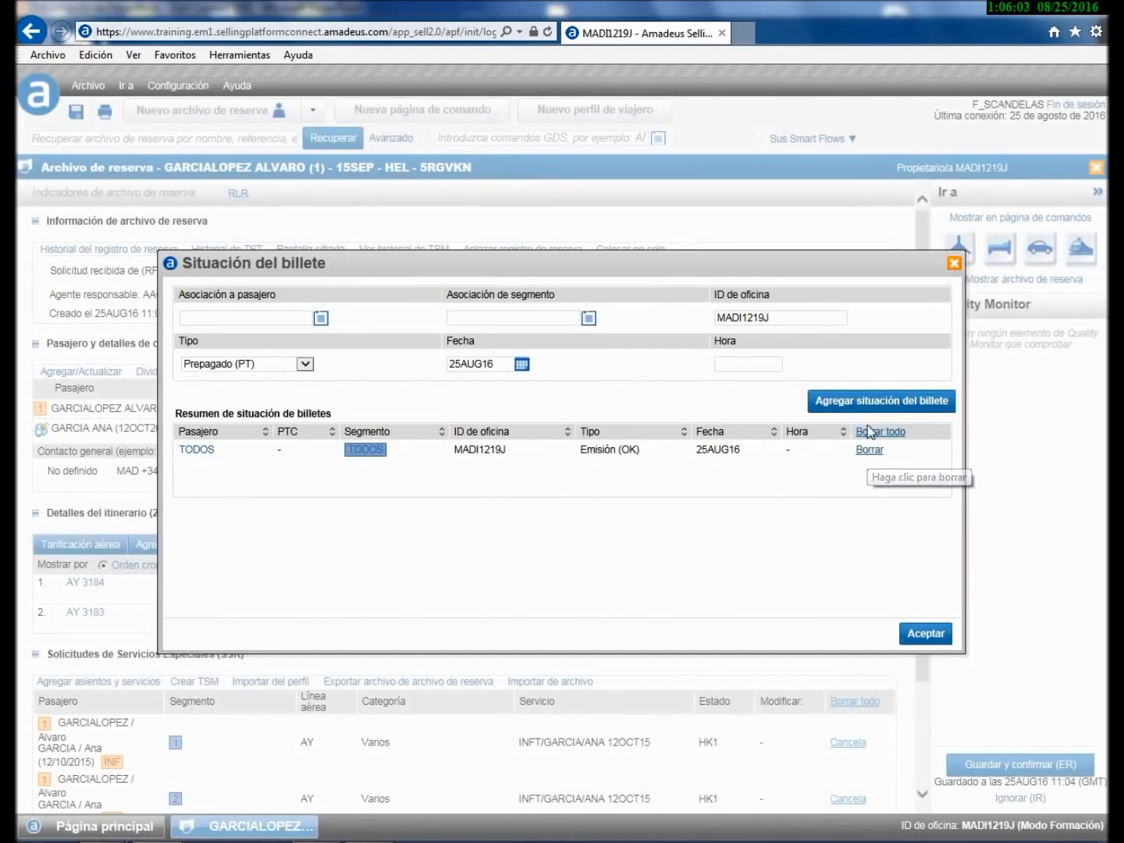
{"action": "left_click", "coordinate": [304, 367]}
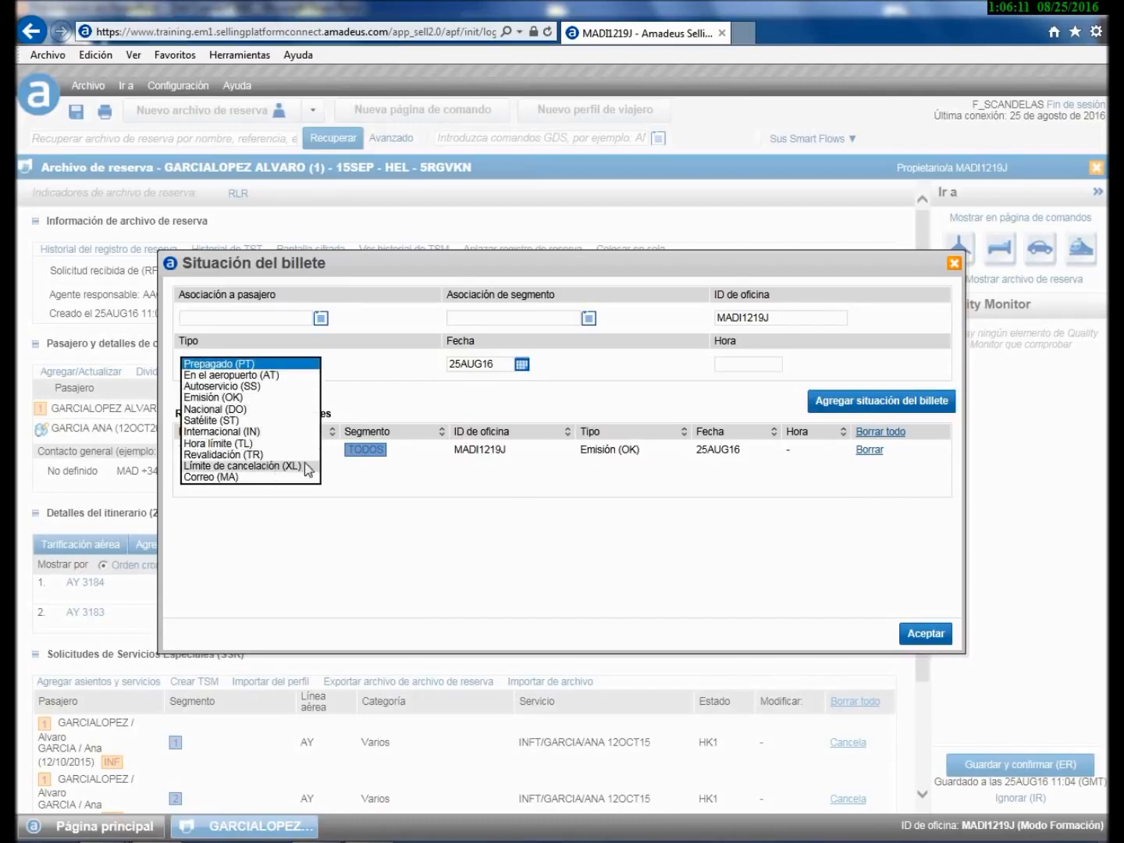
{"action": "left_click", "coordinate": [492, 399]}
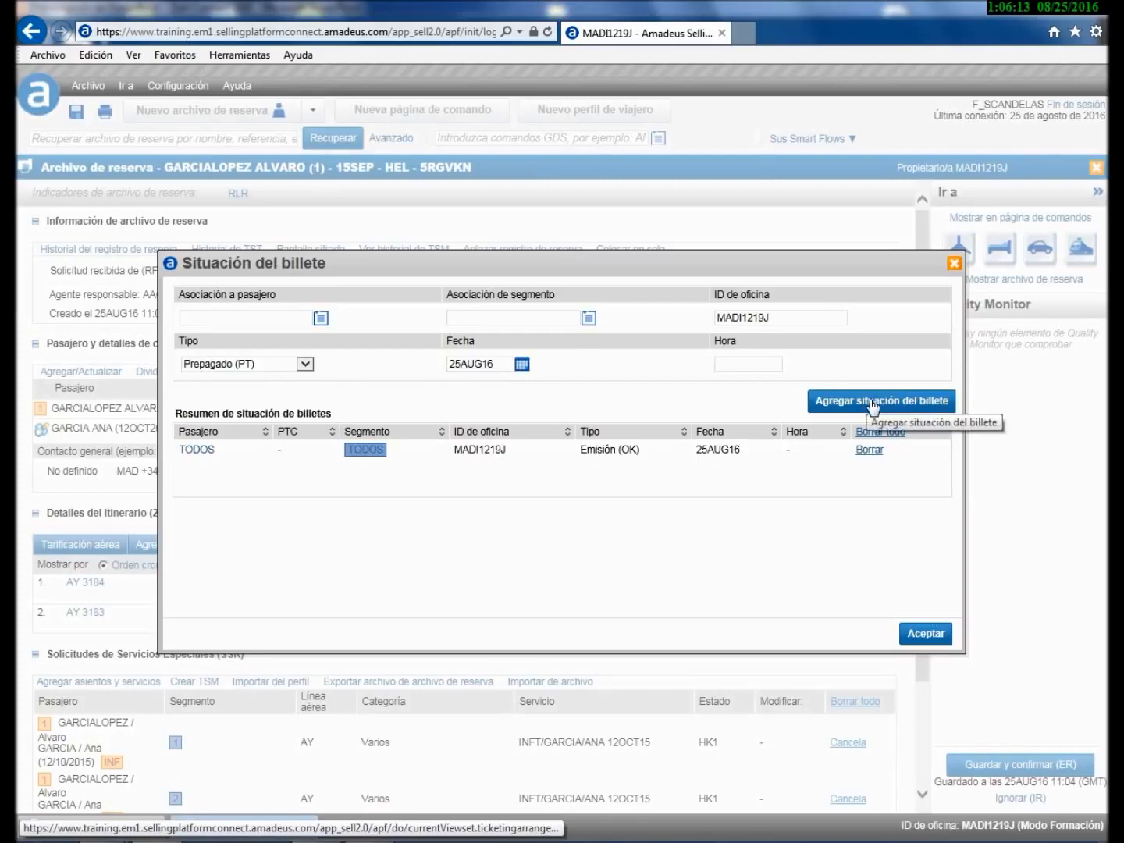
{"action": "left_click", "coordinate": [925, 634]}
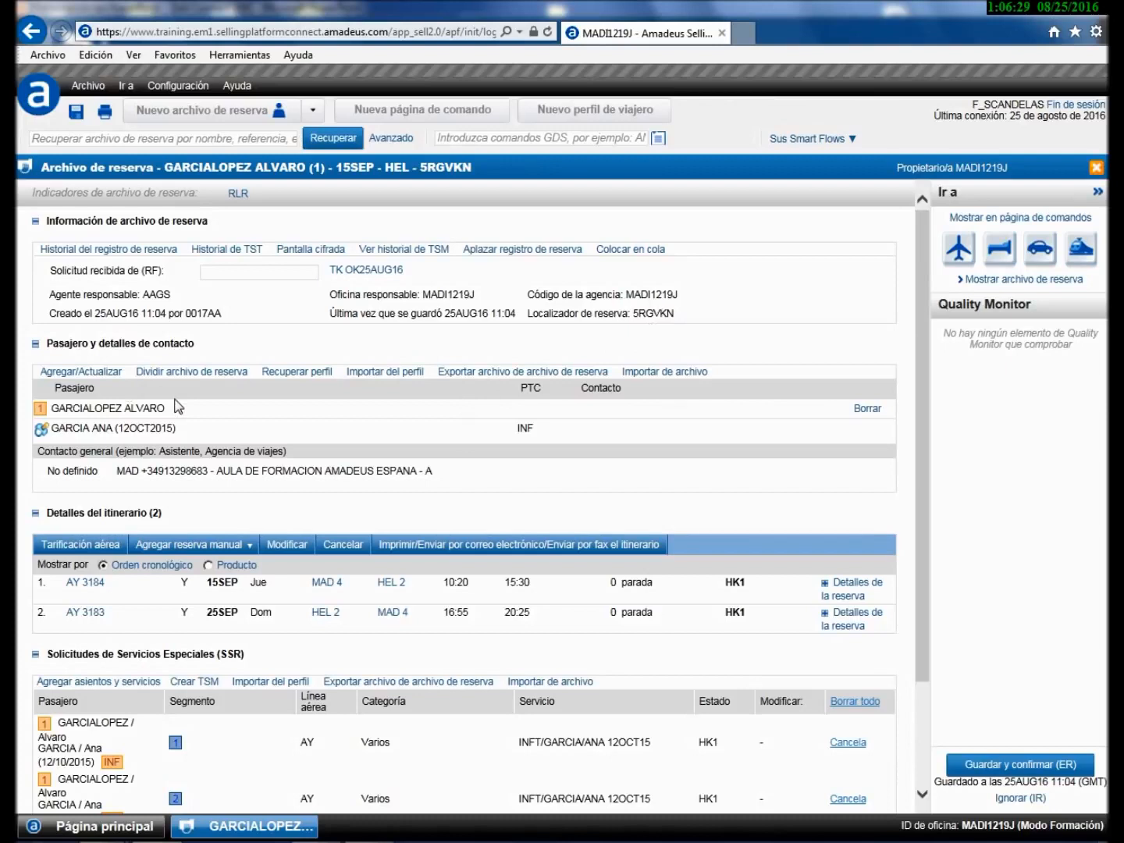
- Add a second general contact of type APE holding the passenger's e-mail address and save it
{"action": "left_click", "coordinate": [81, 372]}
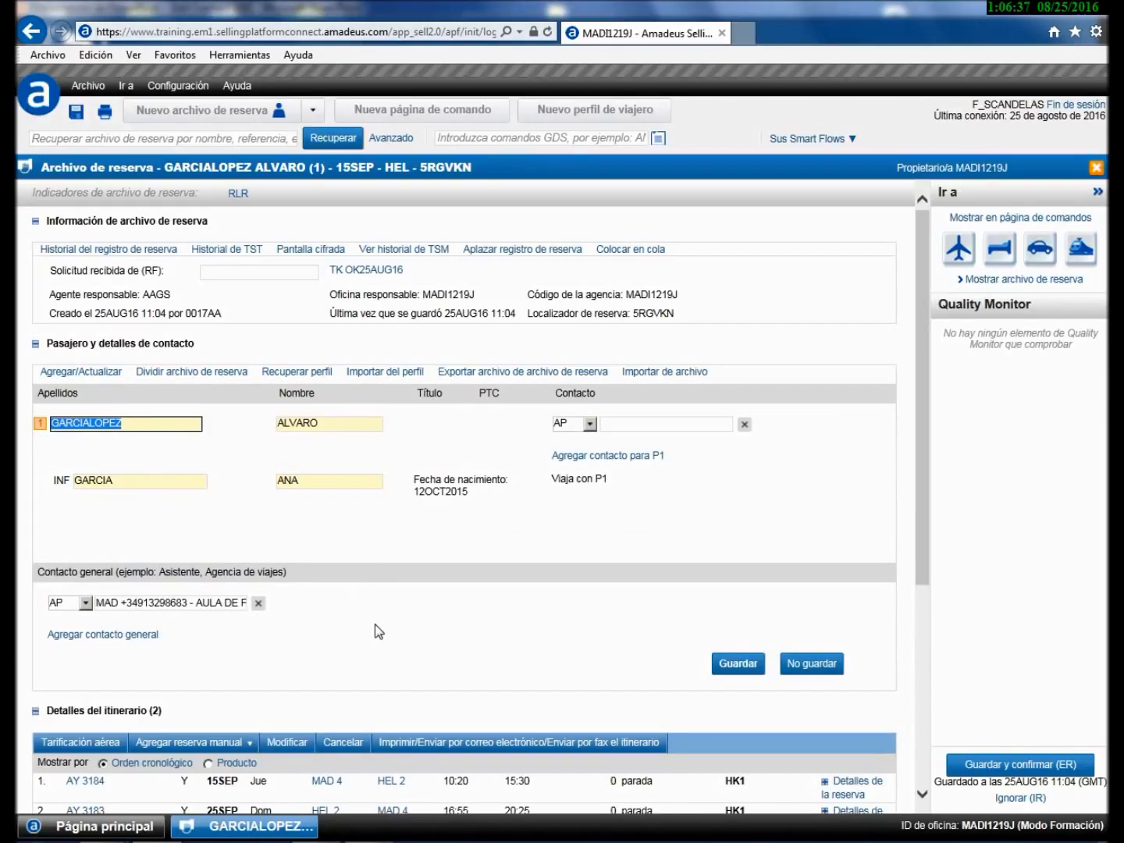
{"action": "left_click", "coordinate": [85, 638]}
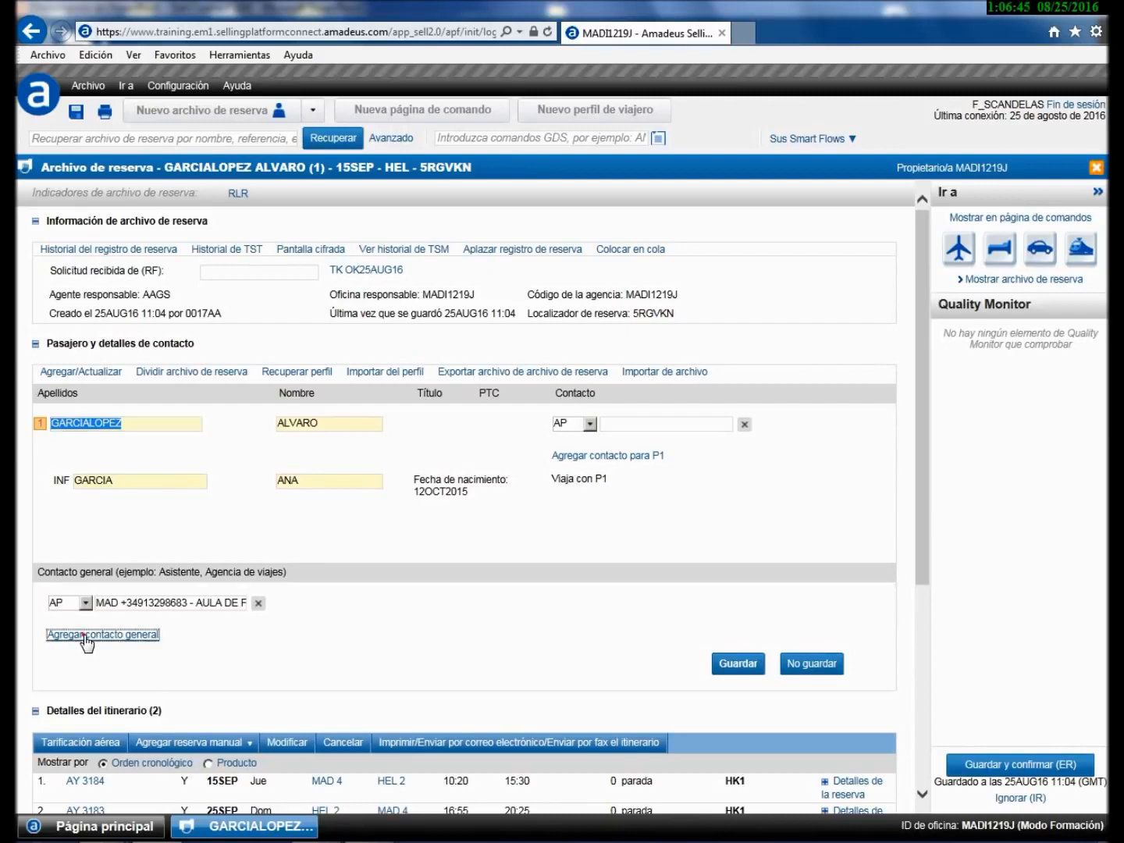
{"action": "left_click", "coordinate": [86, 627]}
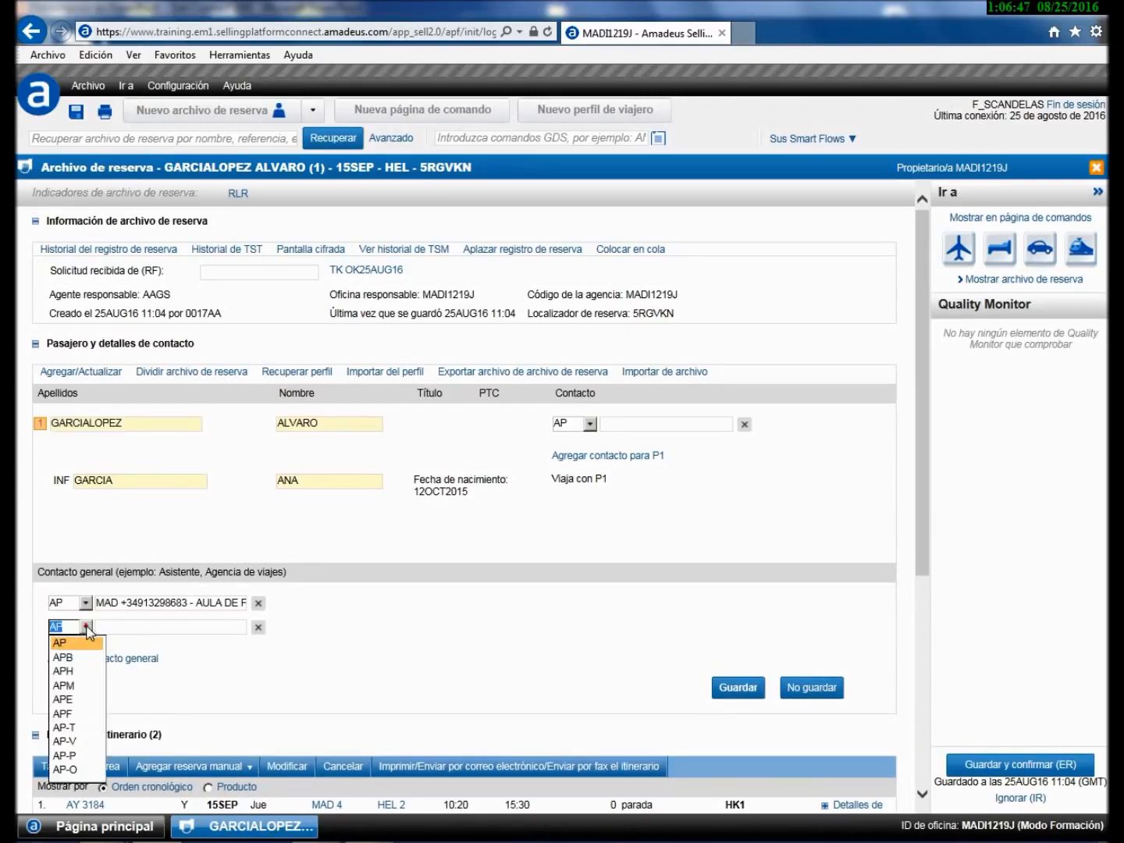
{"action": "left_click", "coordinate": [66, 699]}
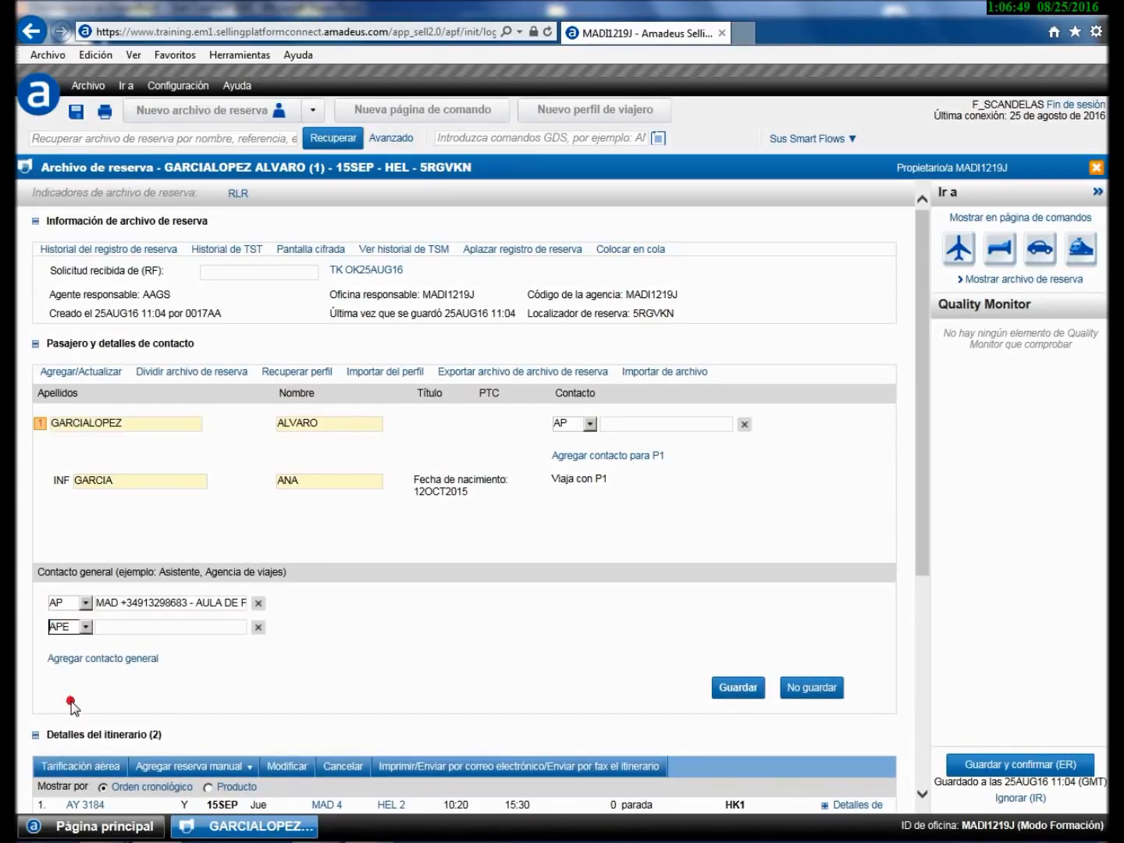
{"action": "left_click", "coordinate": [116, 629]}
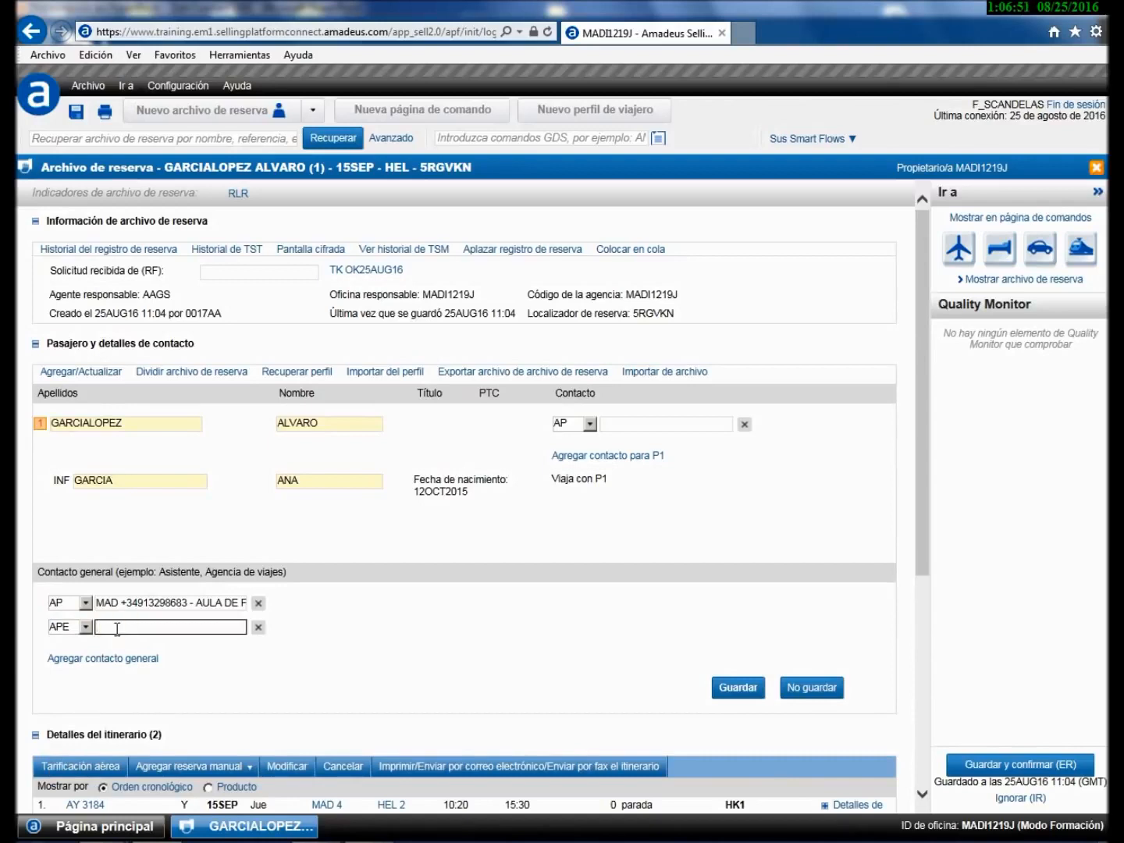
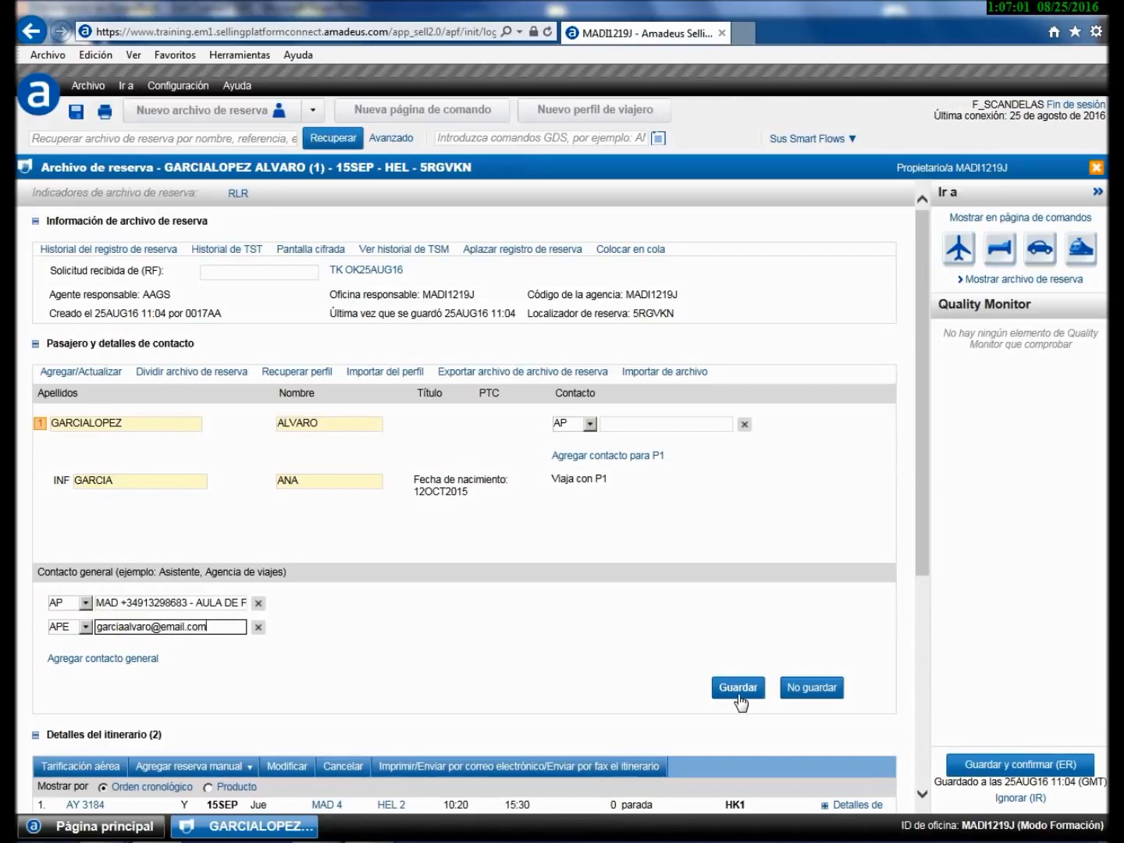
{"action": "left_click", "coordinate": [737, 691]}
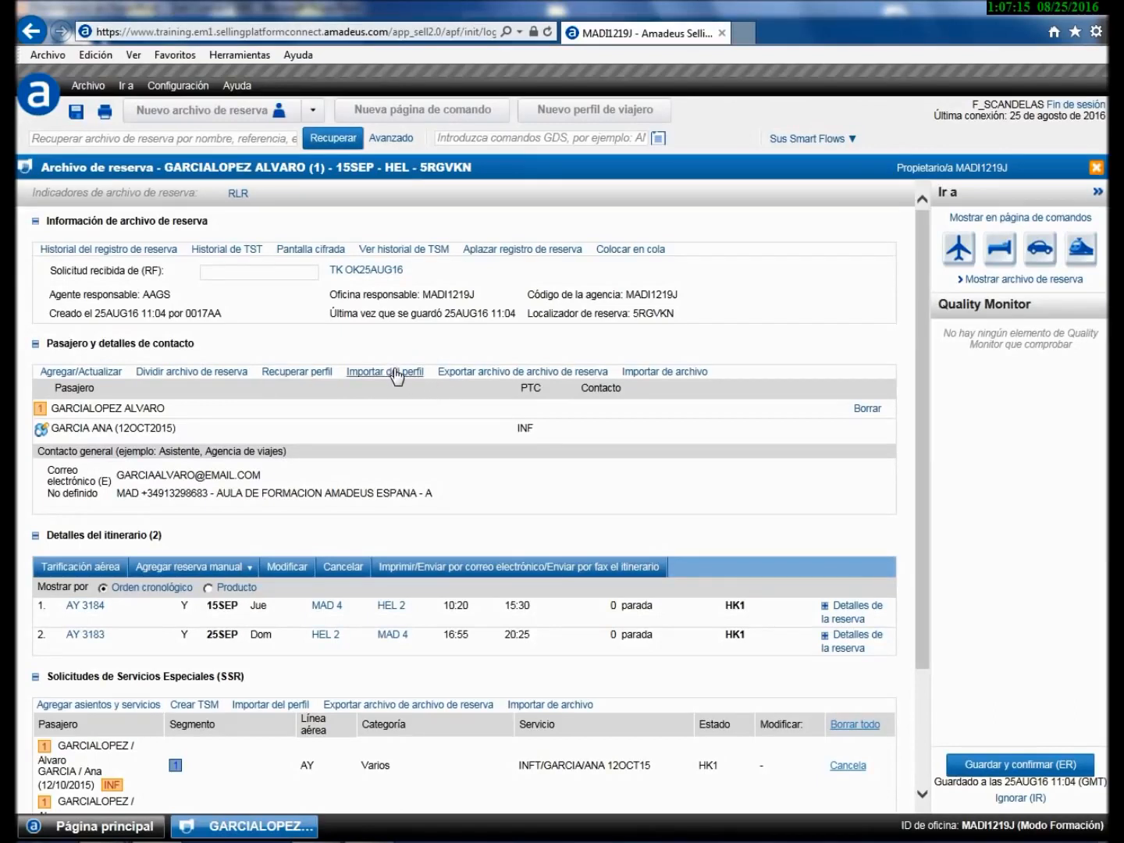
{"action": "left_click", "coordinate": [459, 373]}
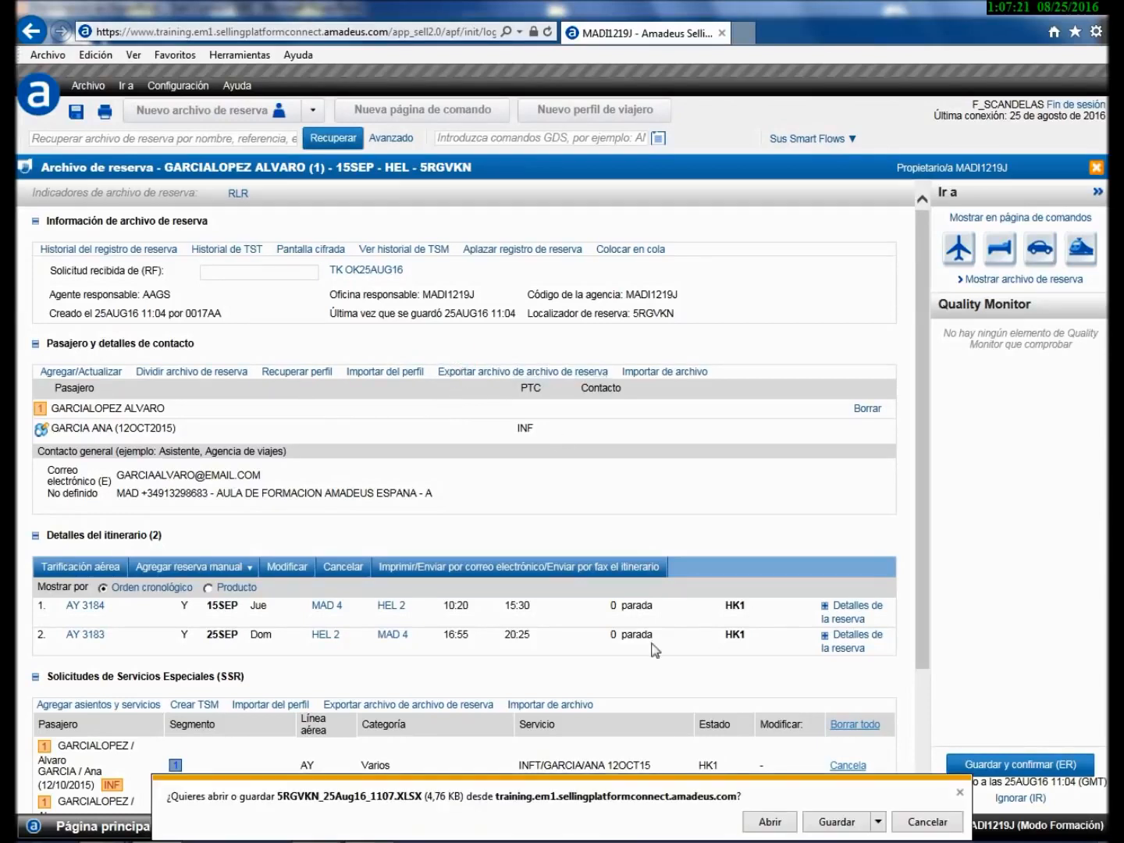
{"action": "left_click", "coordinate": [761, 821]}
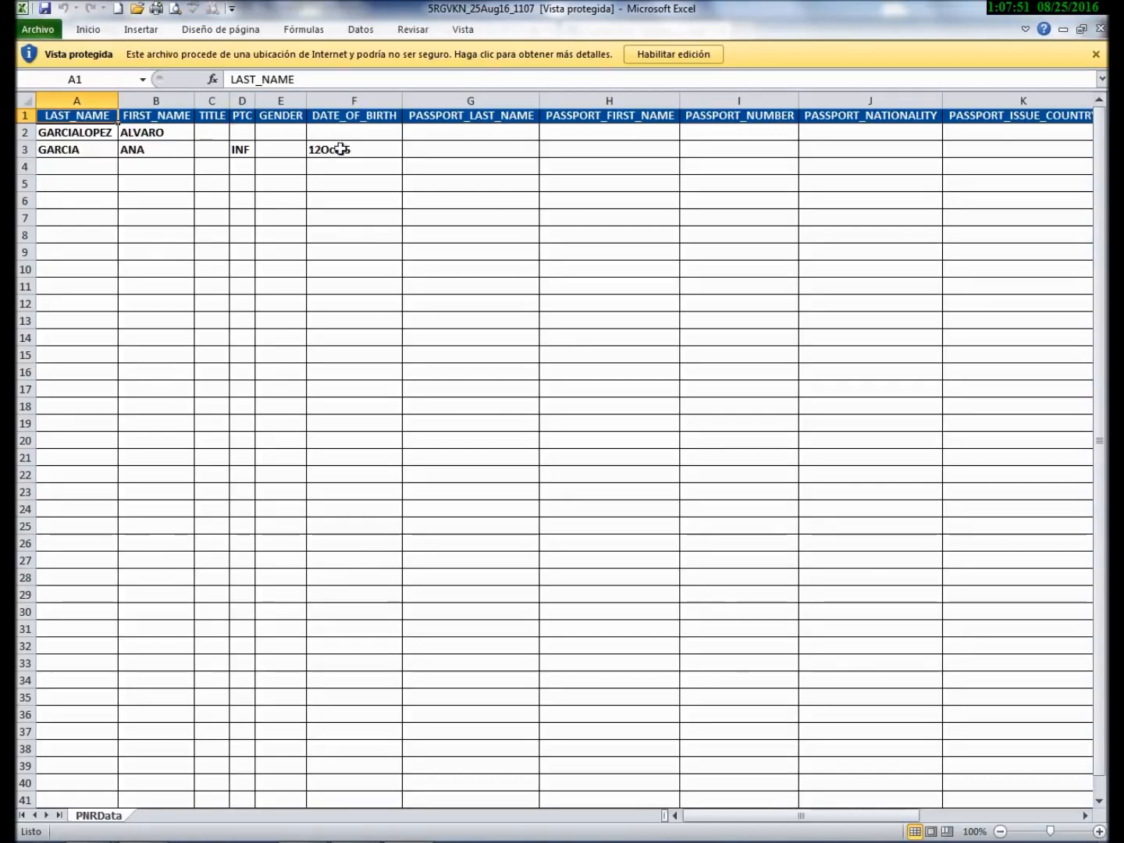
- Inspect the PNRData passport, visa, address and frequent-flyer columns, then close Excel
{"action": "left_click", "coordinate": [570, 134]}
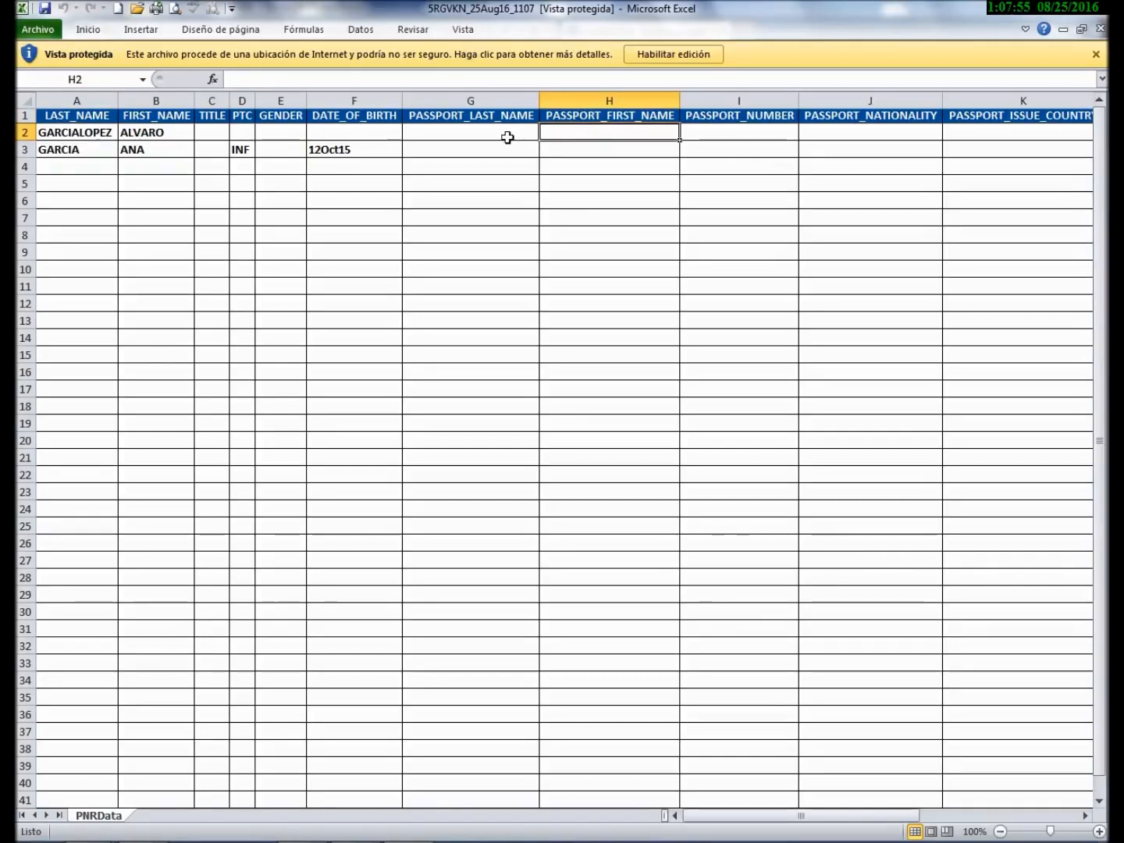
{"action": "left_click_drag", "start_coordinate": [874, 821], "coordinate": [959, 819]}
{"action": "left_click", "coordinate": [568, 134]}
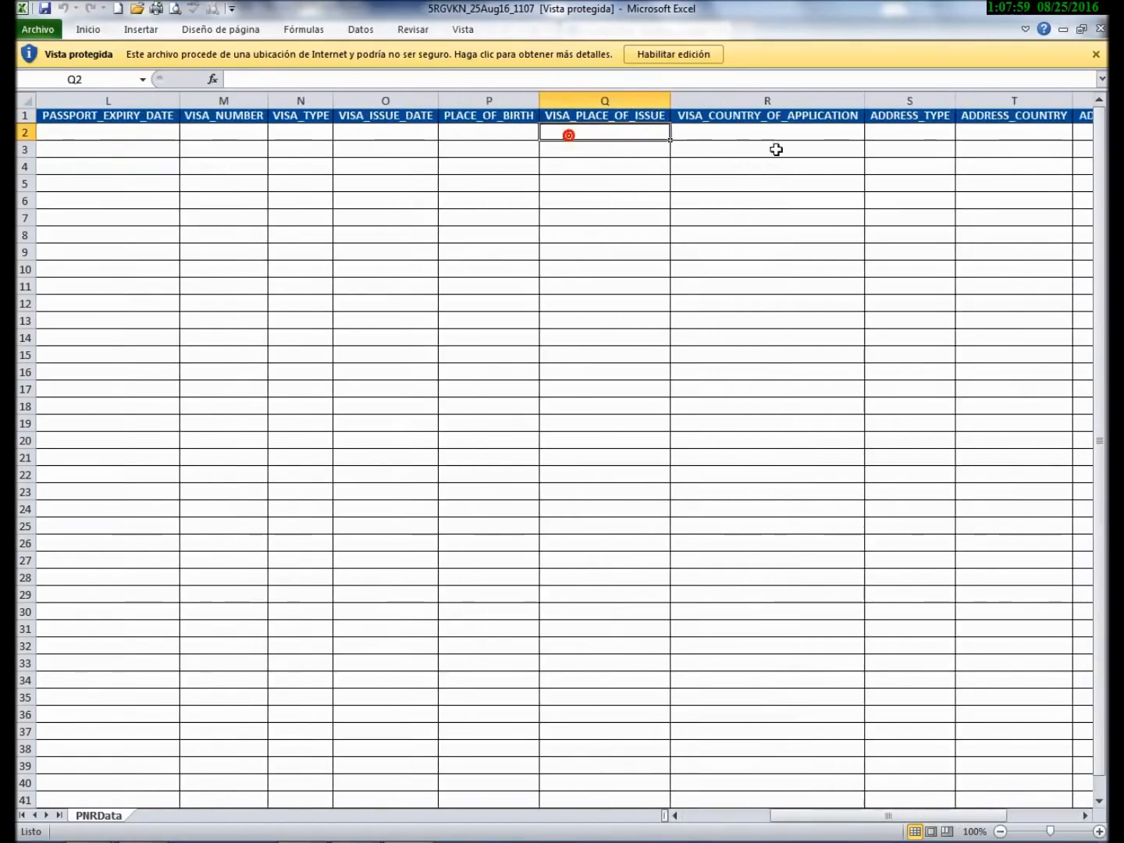
{"action": "left_click", "coordinate": [890, 132]}
{"action": "left_click_drag", "start_coordinate": [967, 823], "coordinate": [1041, 821]}
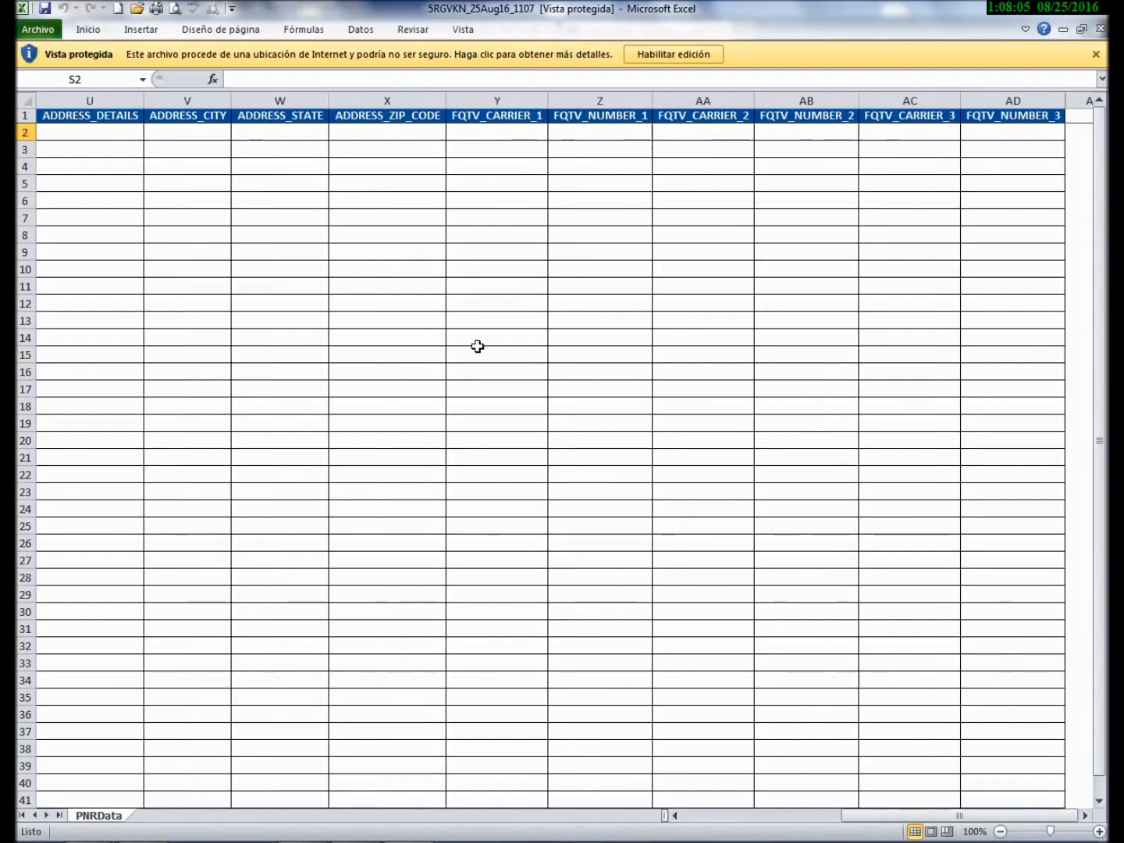
{"action": "left_click", "coordinate": [1089, 7]}
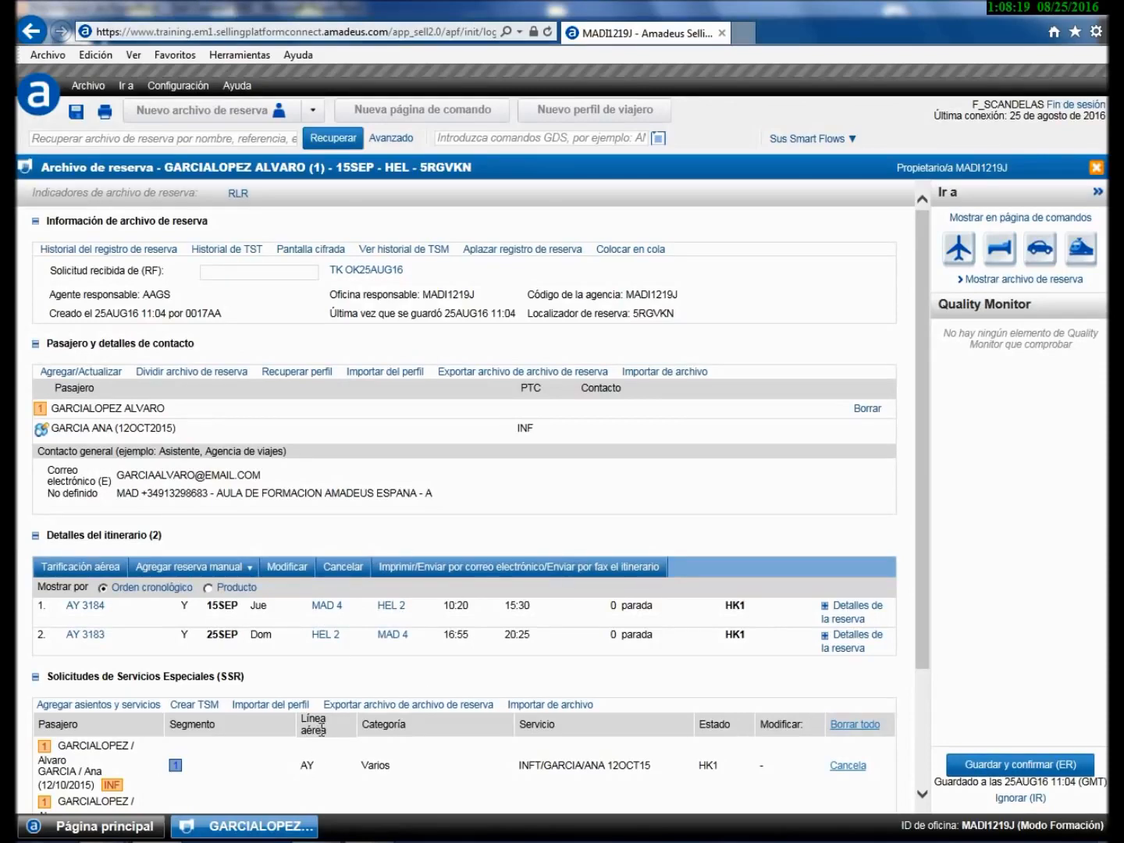
- Look over the Agregar reserva manual options, then close them
{"action": "scroll", "coordinate": [319, 730], "scroll_direction": "down", "scroll_amount": 2}
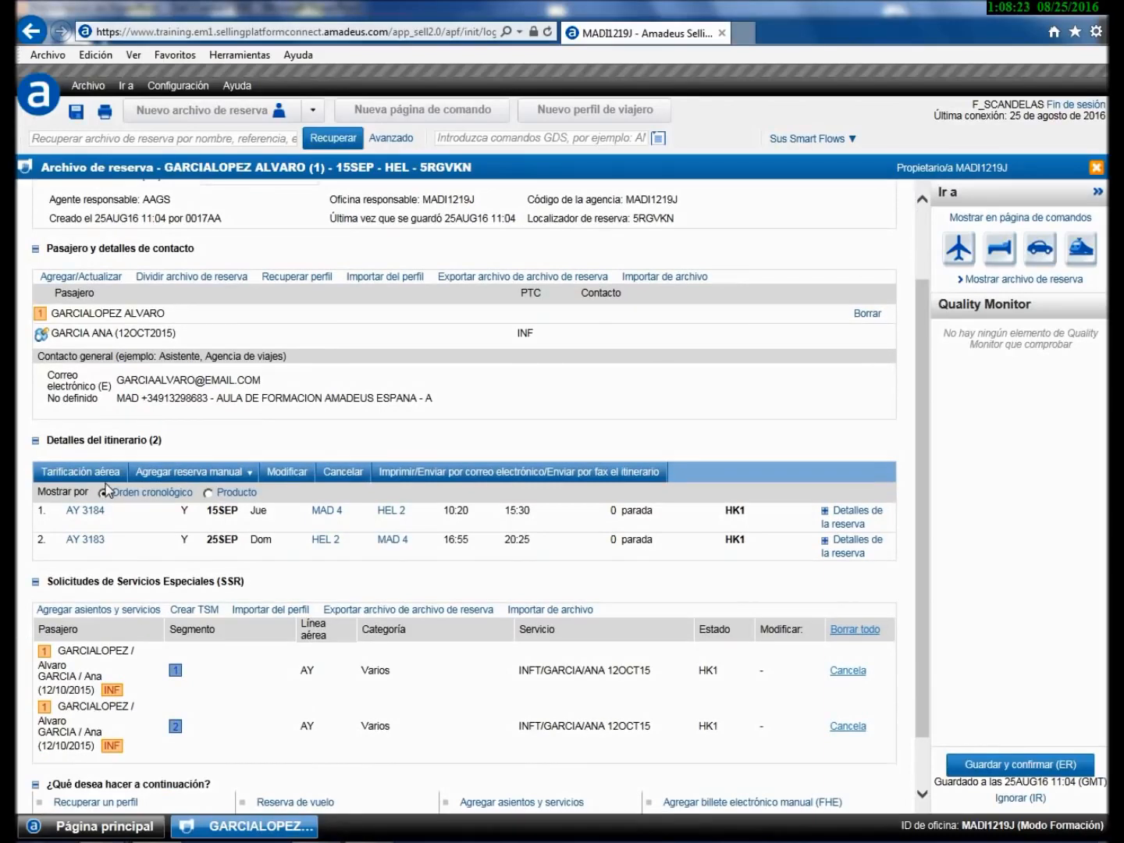
{"action": "left_click", "coordinate": [221, 474]}
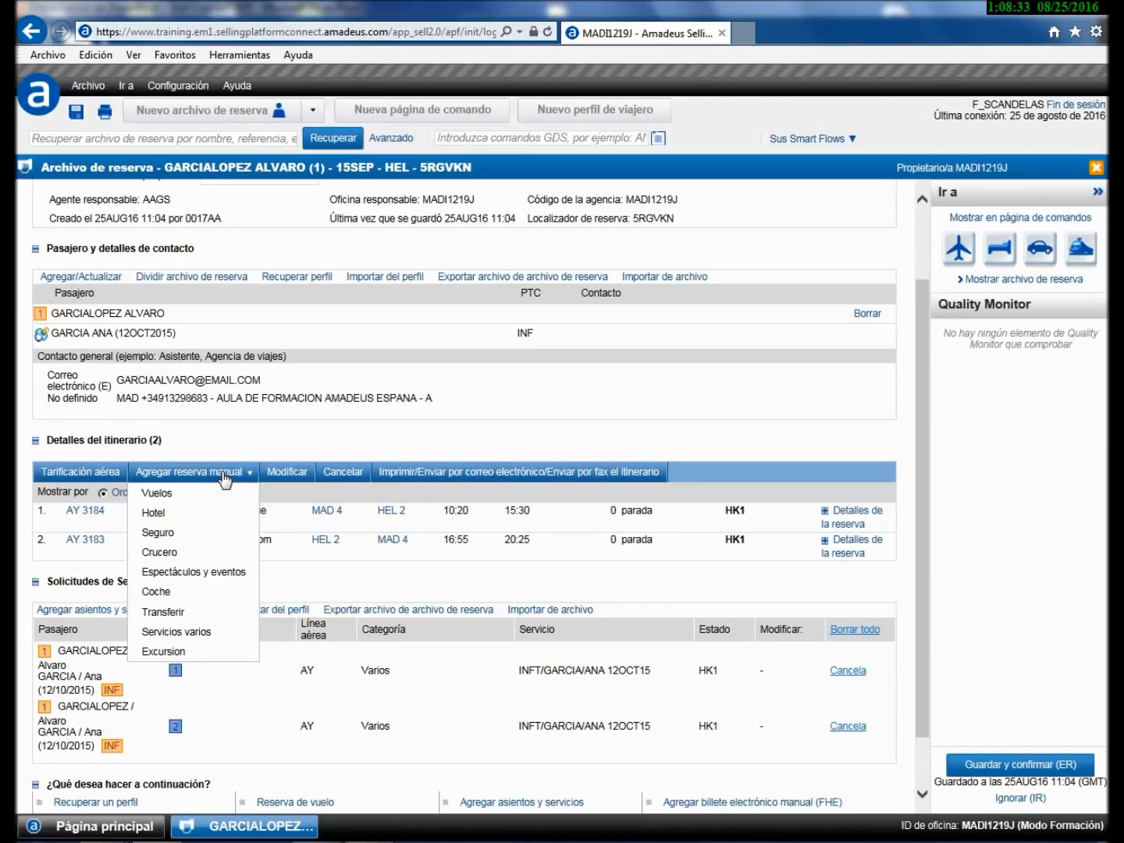
{"action": "left_click", "coordinate": [224, 478]}
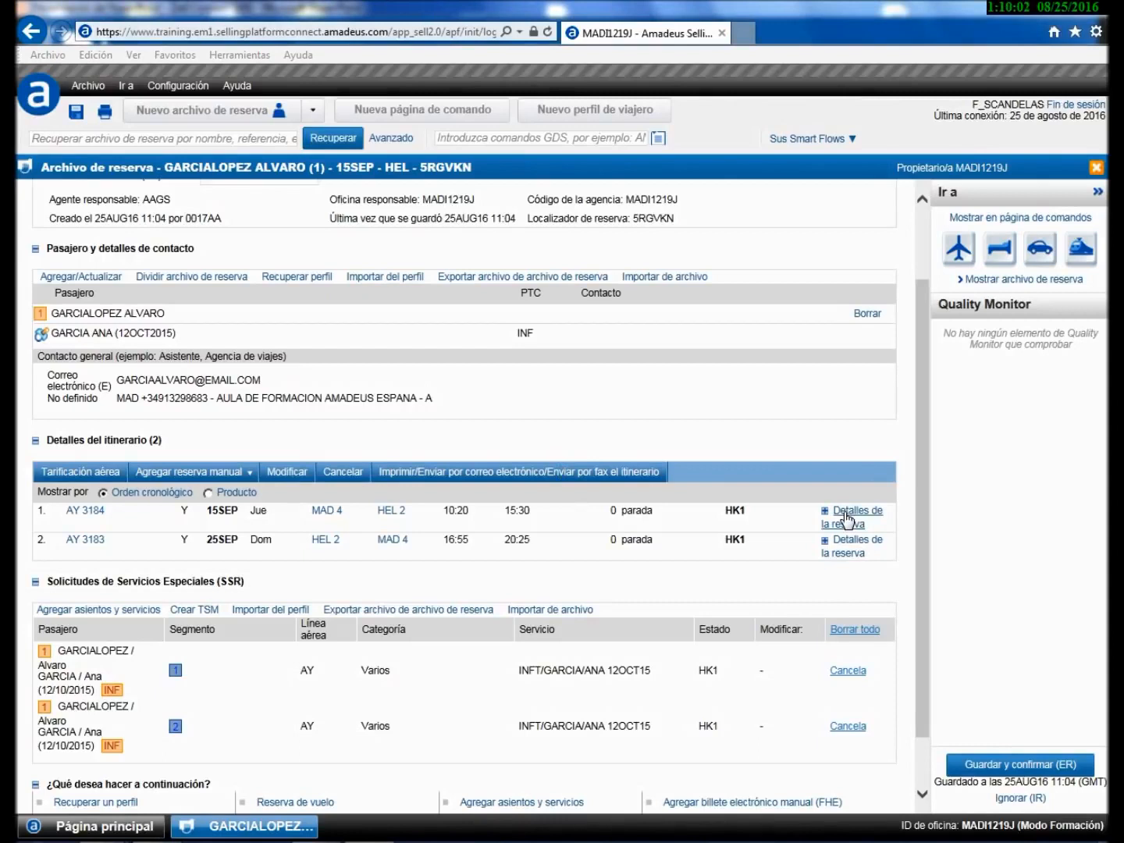
- Expand and collapse AY 3184's booking details, then bring up Tarificación aérea
{"action": "left_click", "coordinate": [846, 516]}
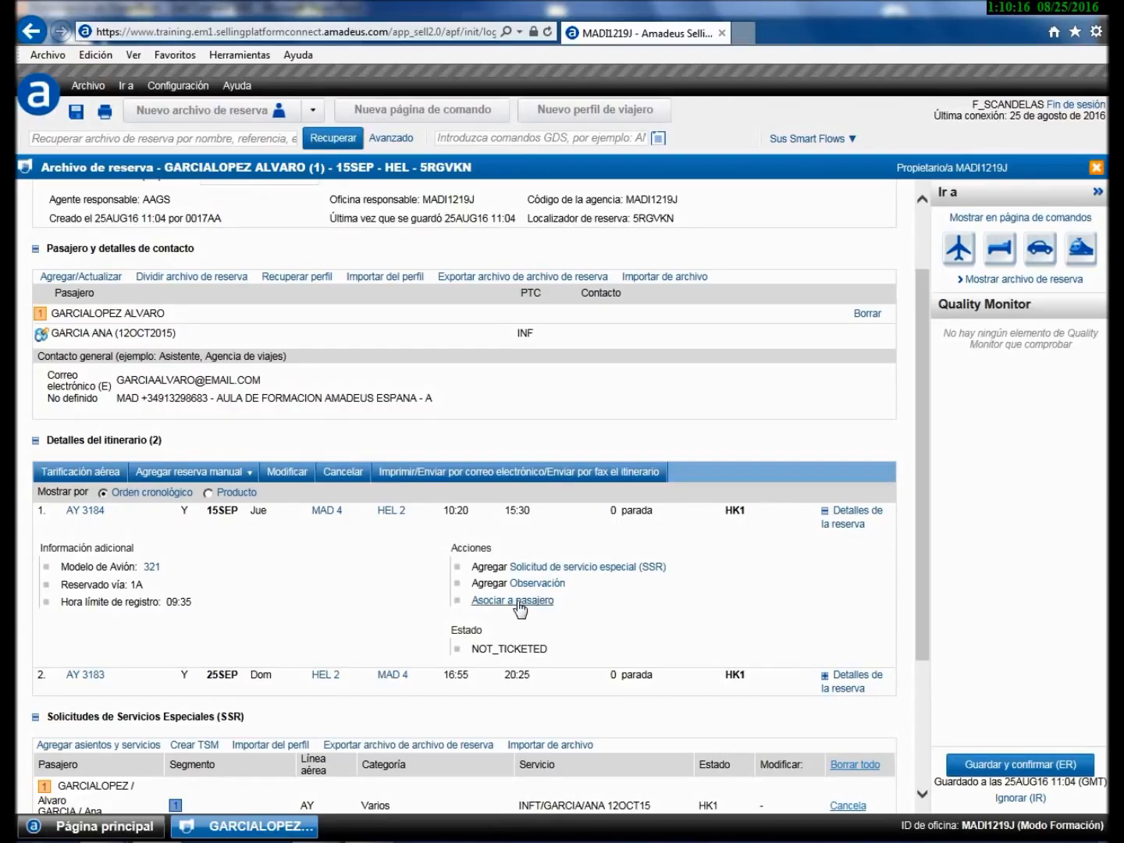
{"action": "left_click", "coordinate": [840, 522]}
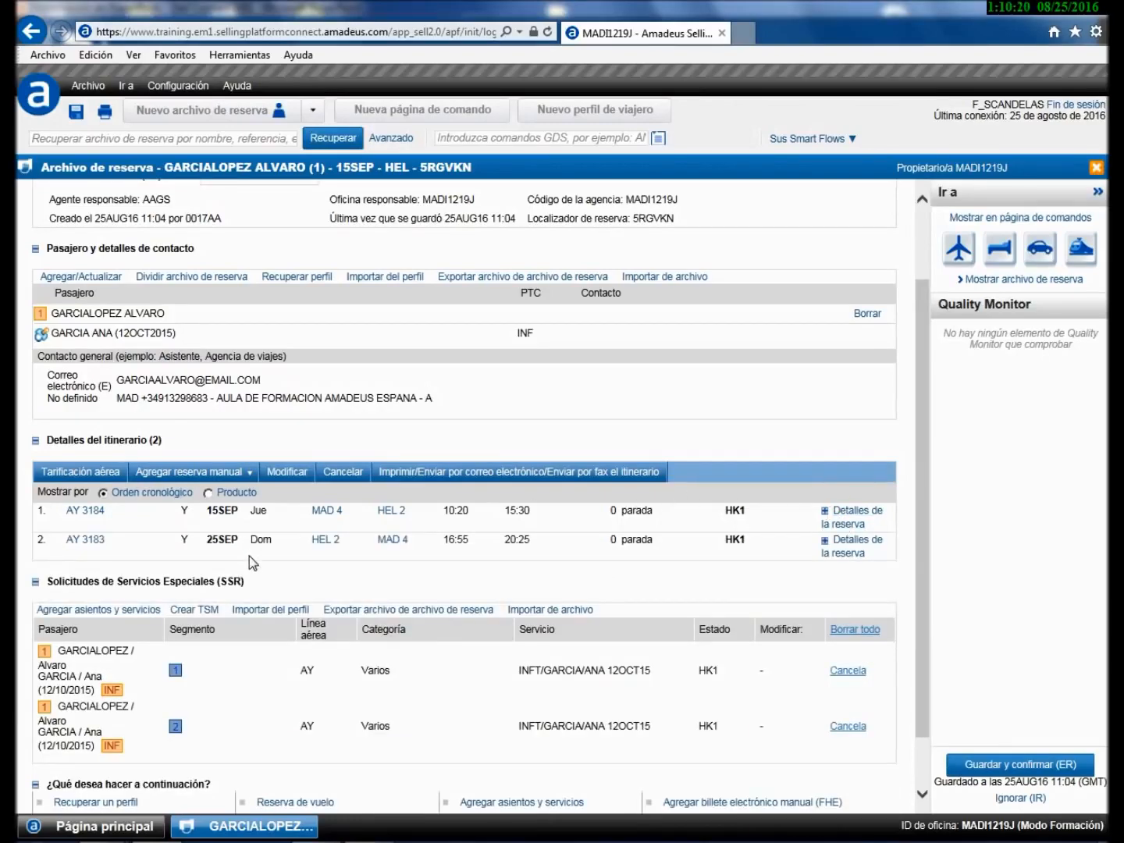
{"action": "scroll", "coordinate": [249, 555], "scroll_direction": "down", "scroll_amount": 1}
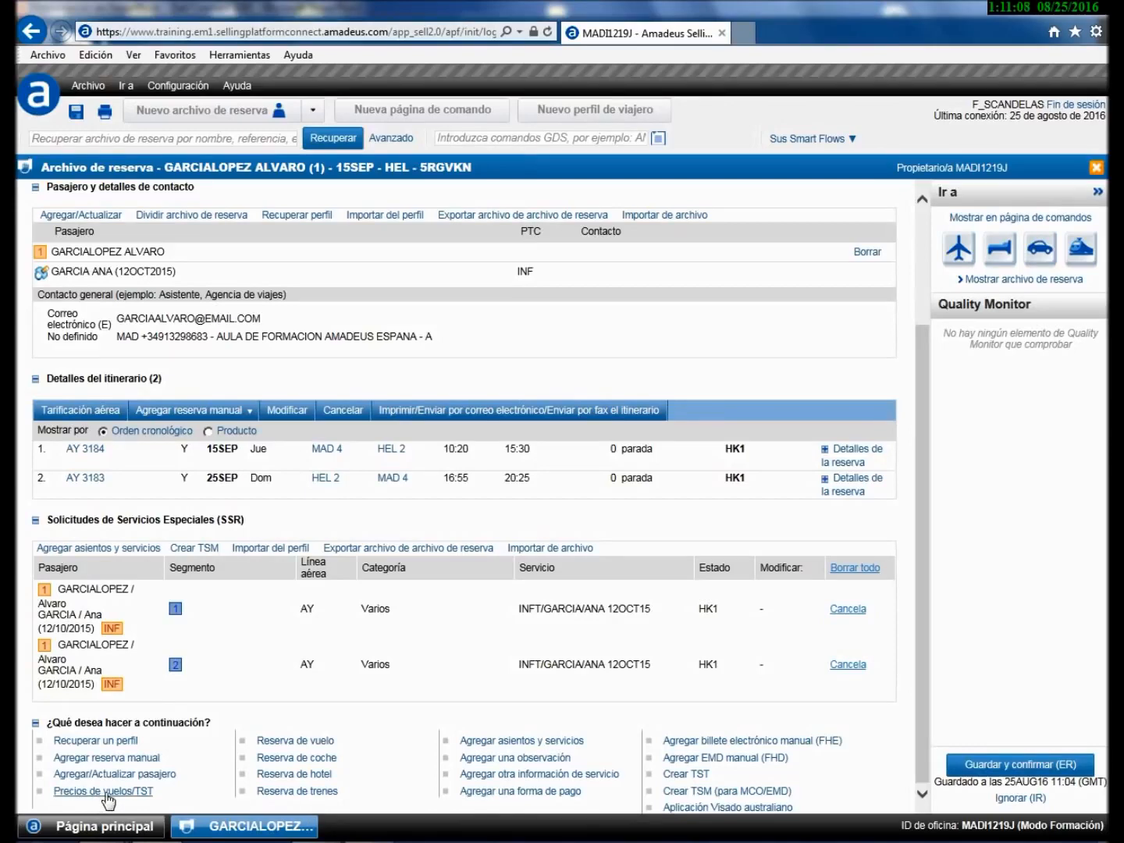
{"action": "left_click", "coordinate": [62, 416]}
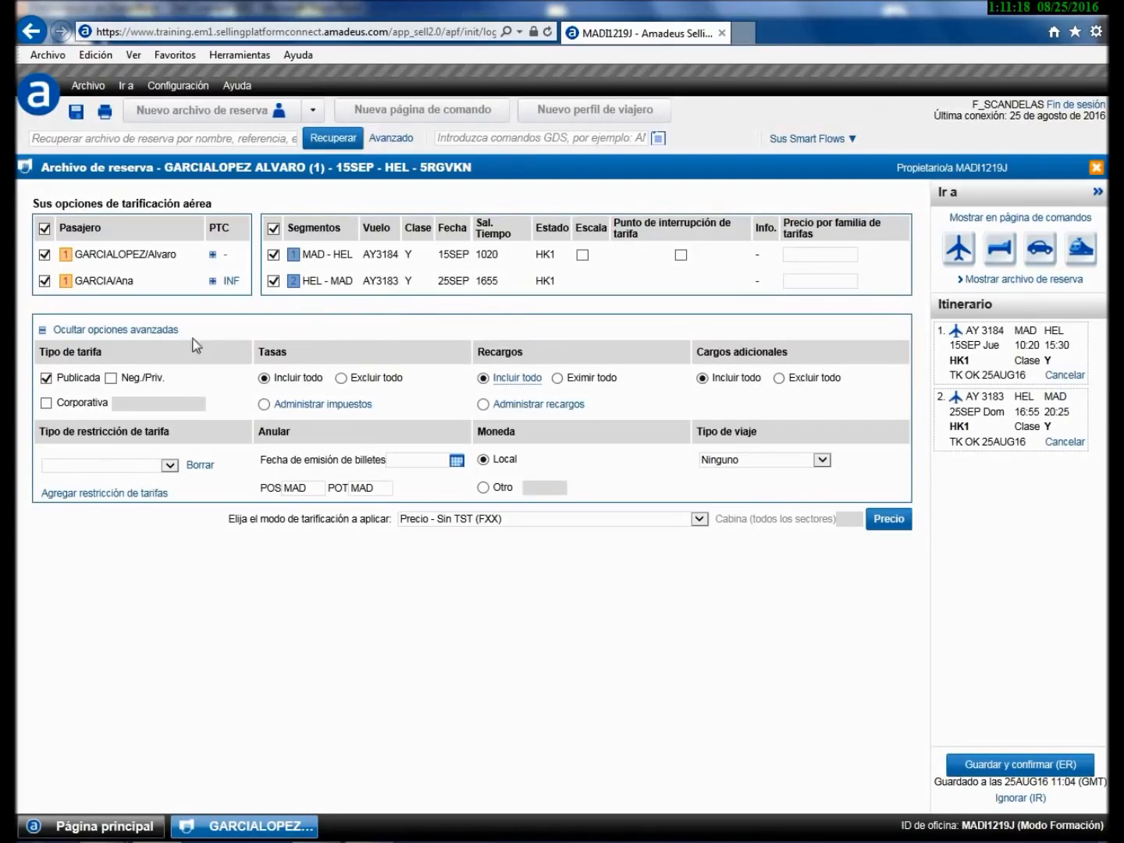
- Price both AY flights with Neg./Priv. fares in FXB mode, creating a 349.42 EUR adult TST
{"action": "left_click", "coordinate": [112, 379]}
{"action": "left_click", "coordinate": [46, 404]}
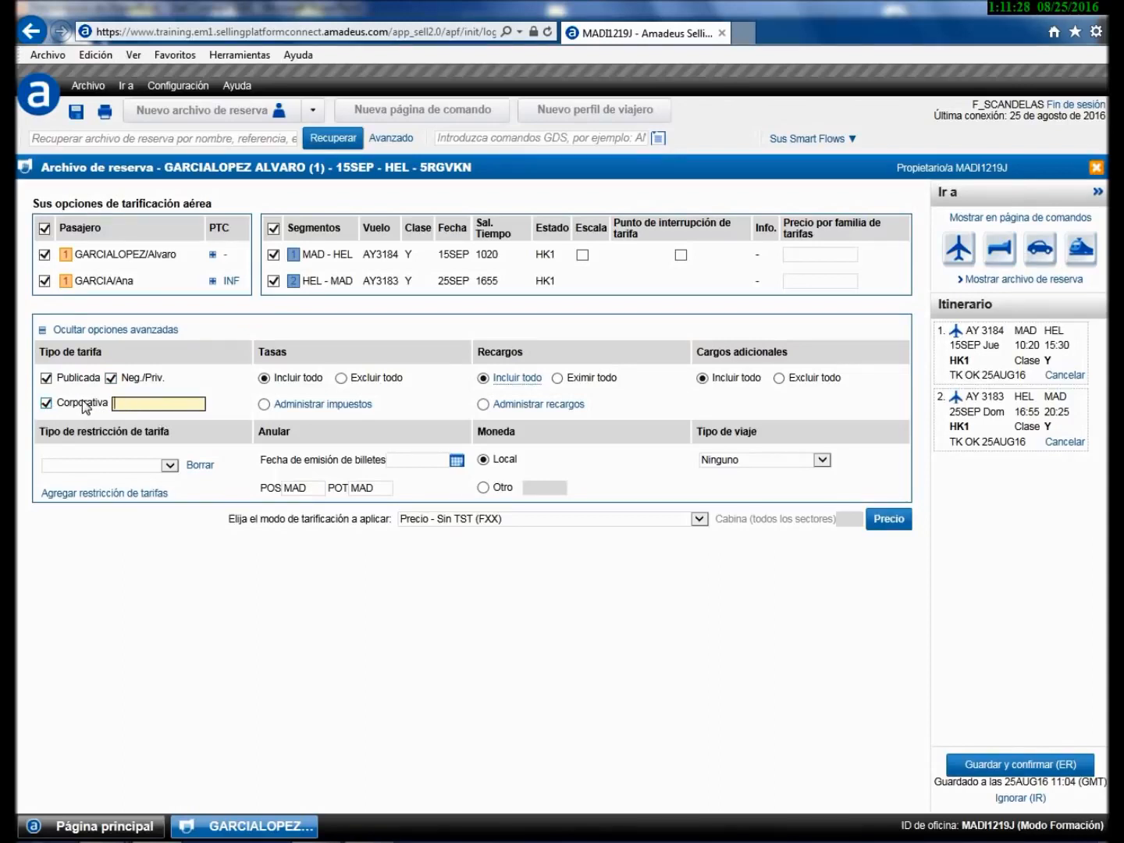
{"action": "left_click", "coordinate": [46, 403]}
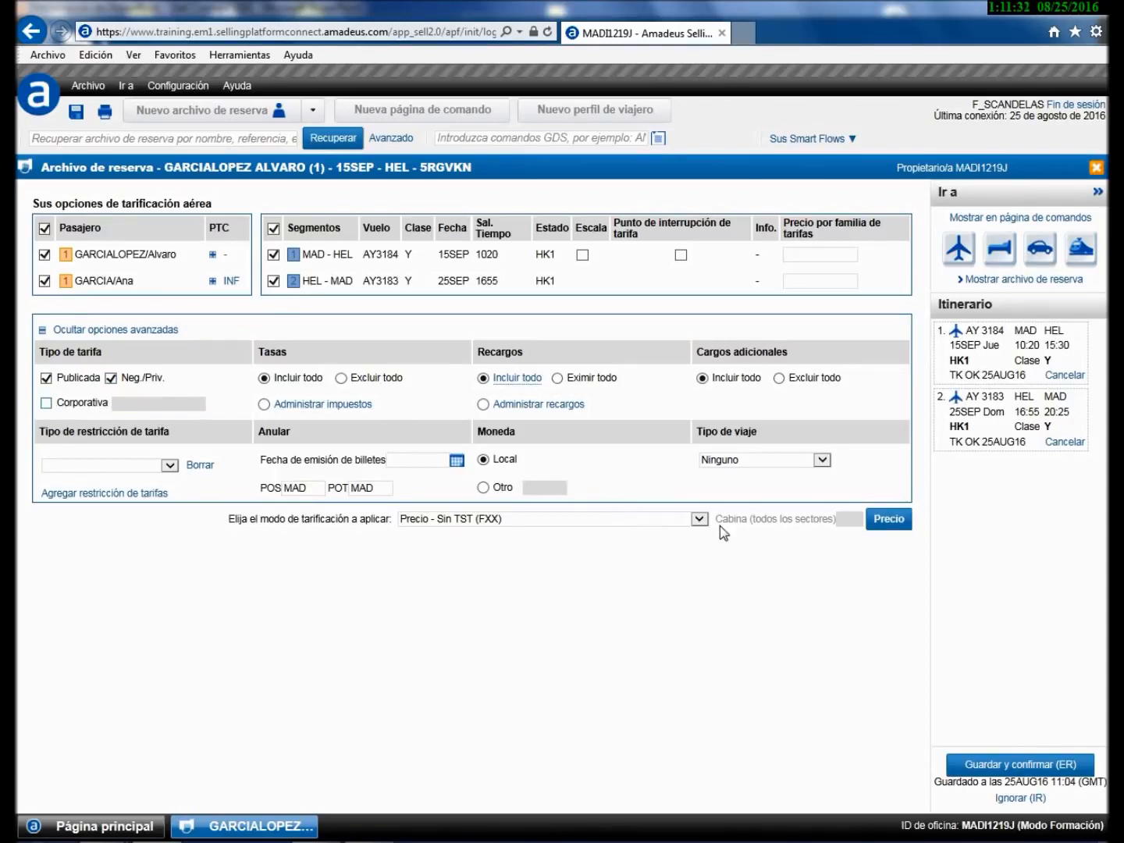
{"action": "left_click", "coordinate": [700, 519]}
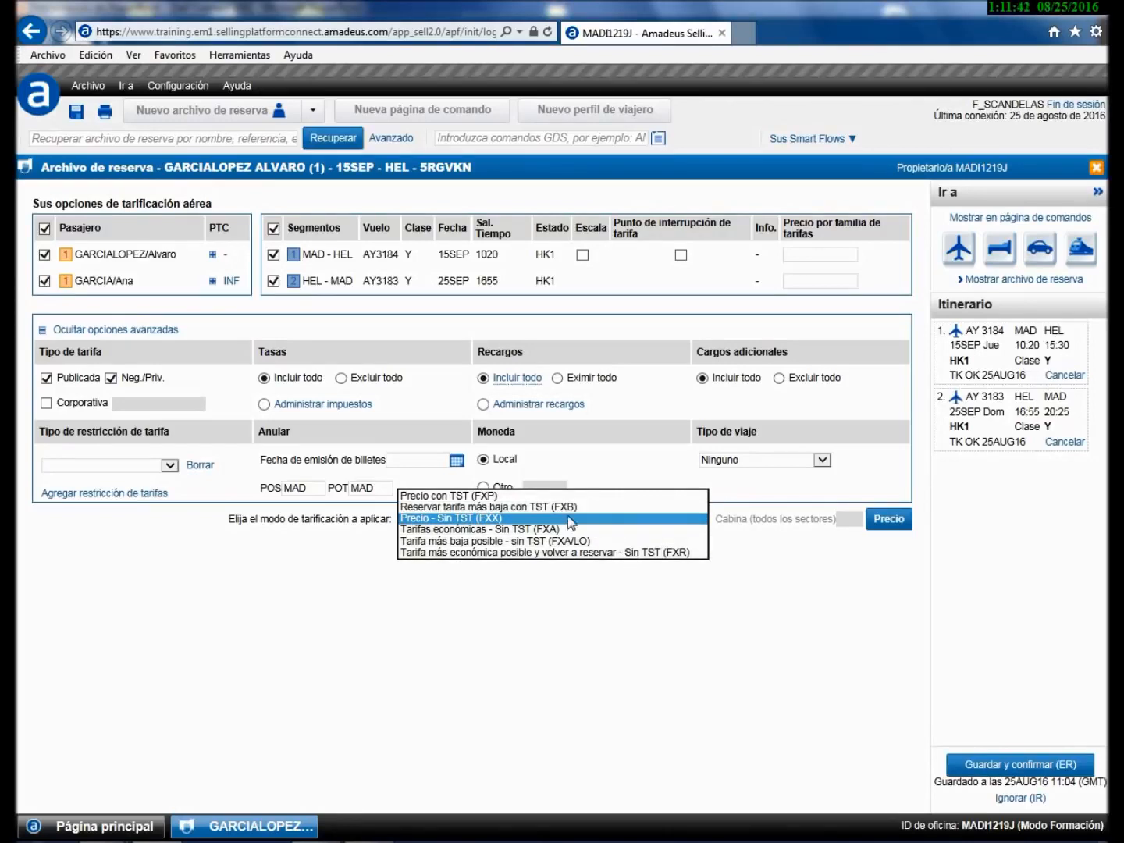
{"action": "left_click", "coordinate": [546, 507]}
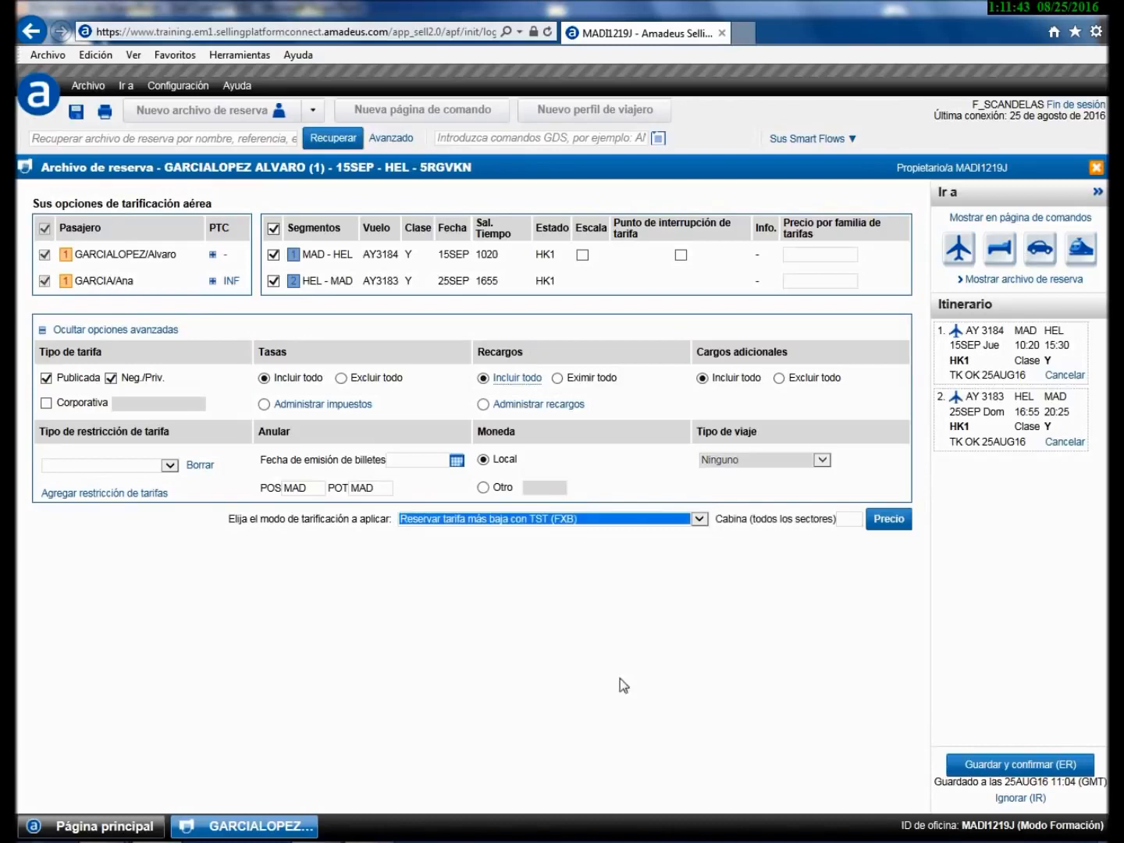
{"action": "left_click", "coordinate": [896, 517]}
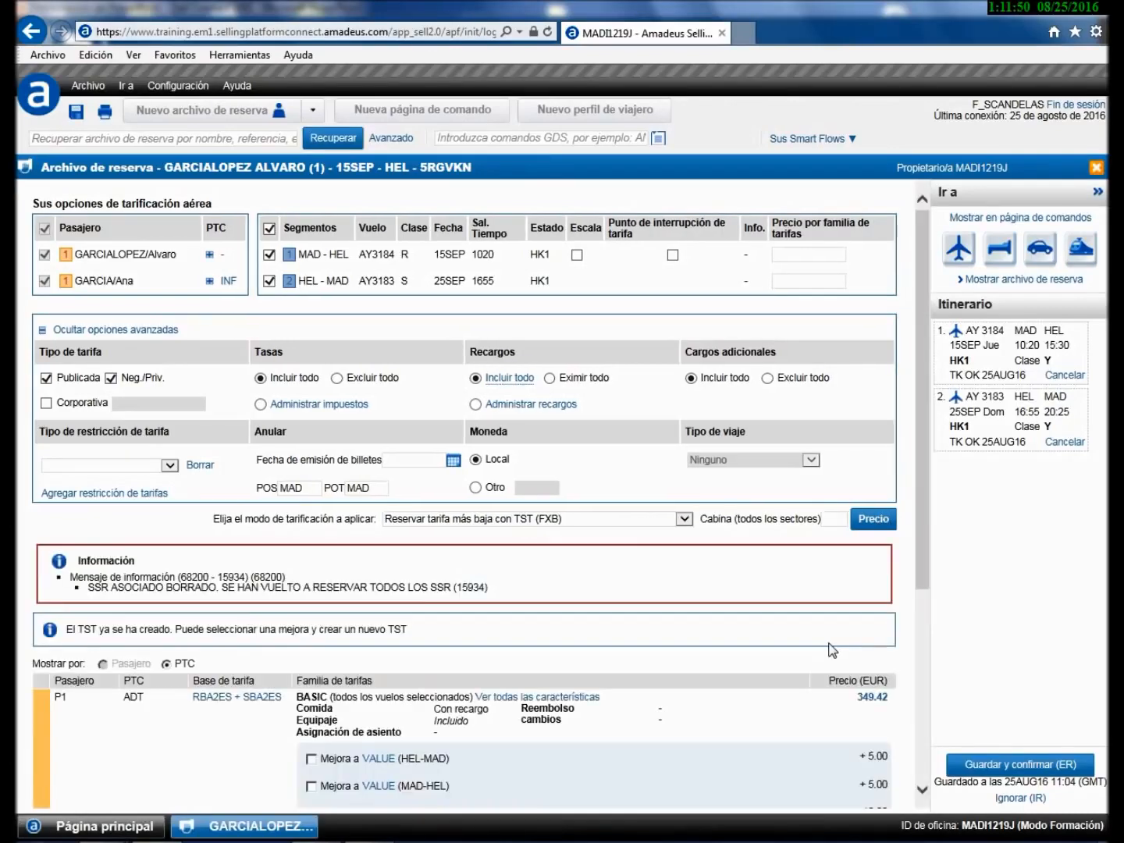
- Read the fare conditions for the adult's RBA2ES + SBA2ES fare basis
{"action": "scroll", "coordinate": [831, 651], "scroll_direction": "down", "scroll_amount": 2}
{"action": "scroll", "coordinate": [831, 652], "scroll_direction": "down", "scroll_amount": 2}
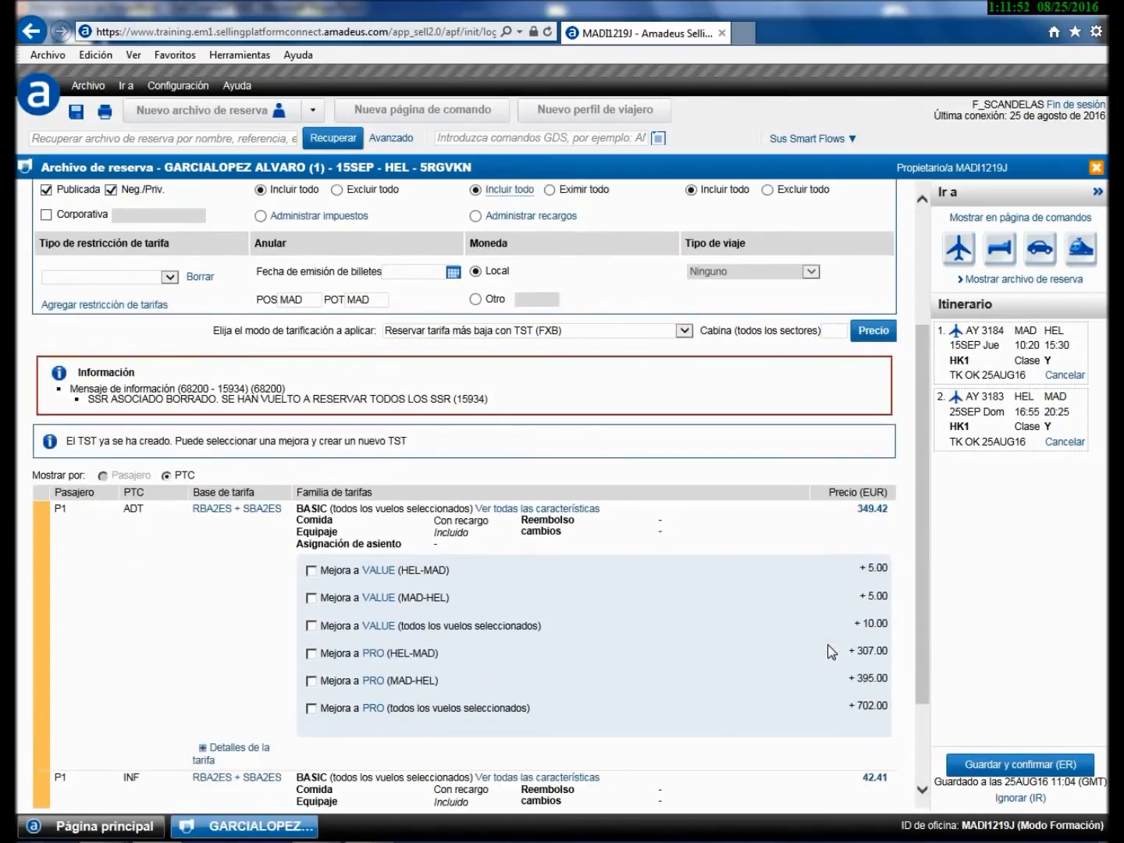
{"action": "scroll", "coordinate": [831, 651], "scroll_direction": "down", "scroll_amount": 2}
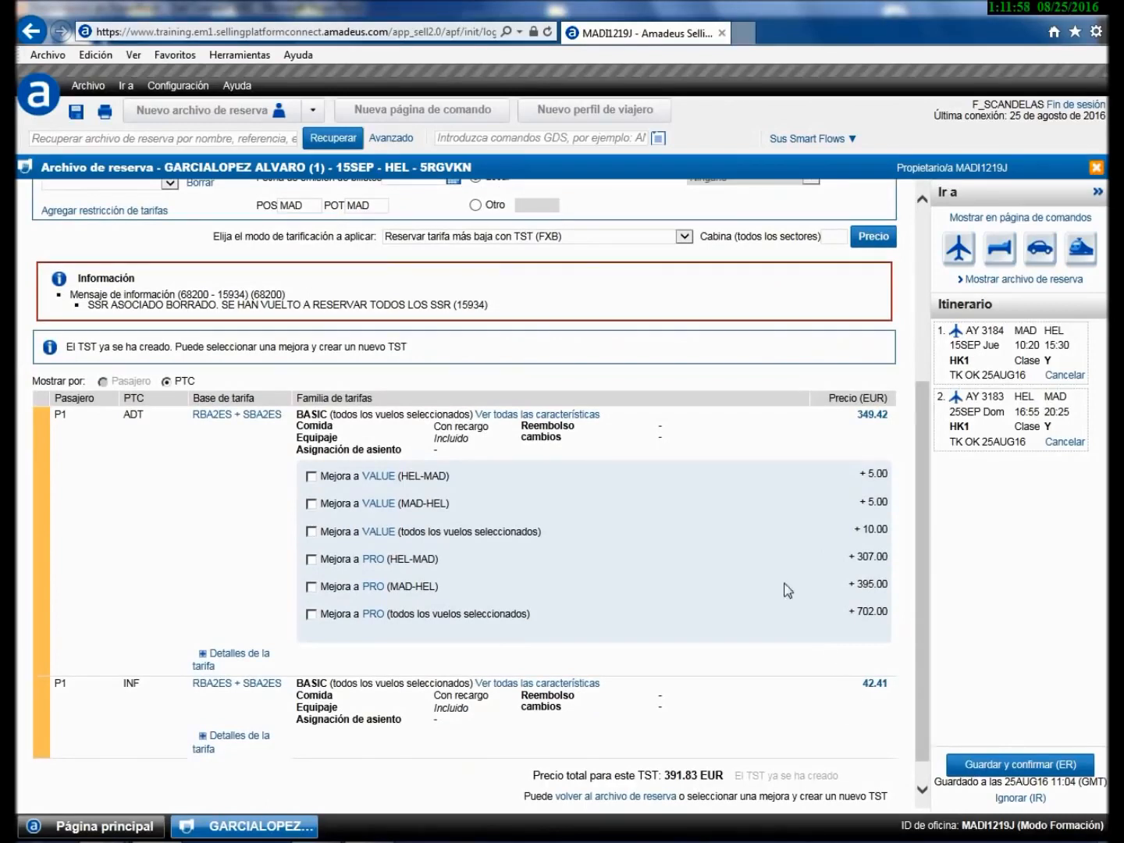
{"action": "left_click", "coordinate": [229, 418]}
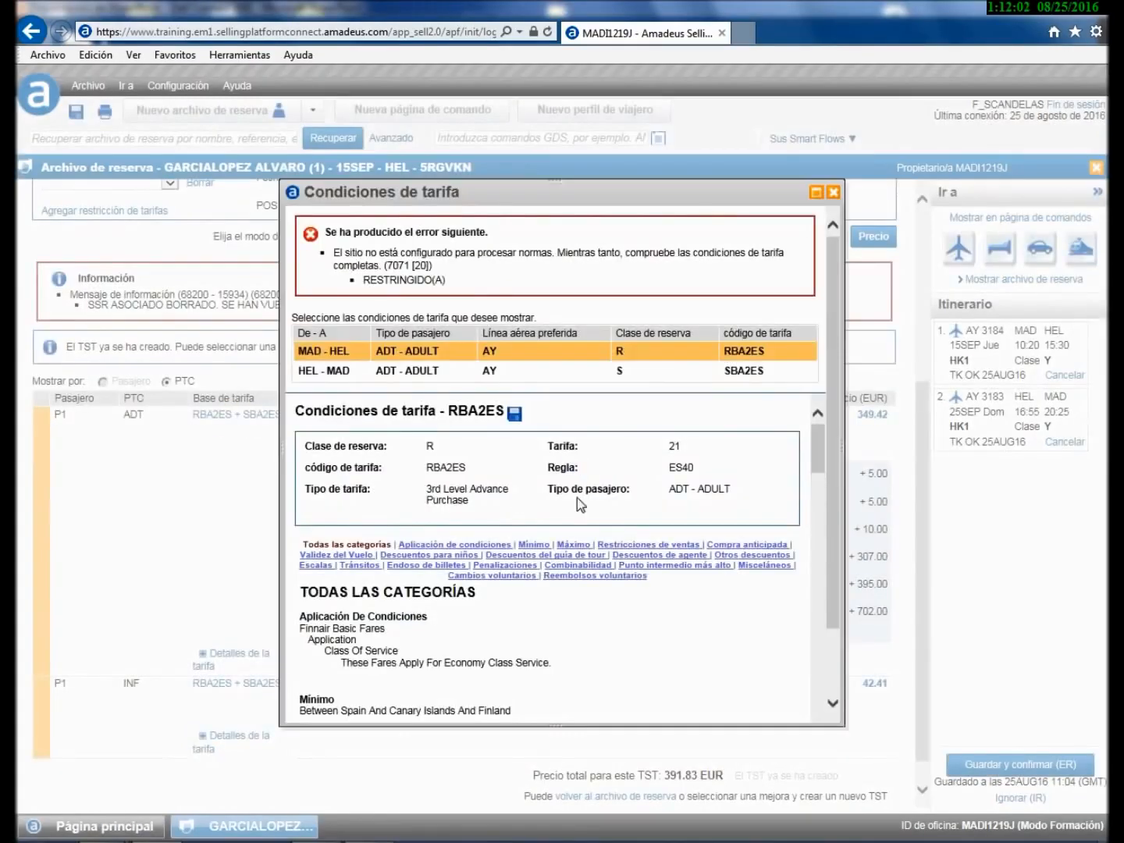
{"action": "scroll", "coordinate": [634, 677], "scroll_direction": "down", "scroll_amount": 5}
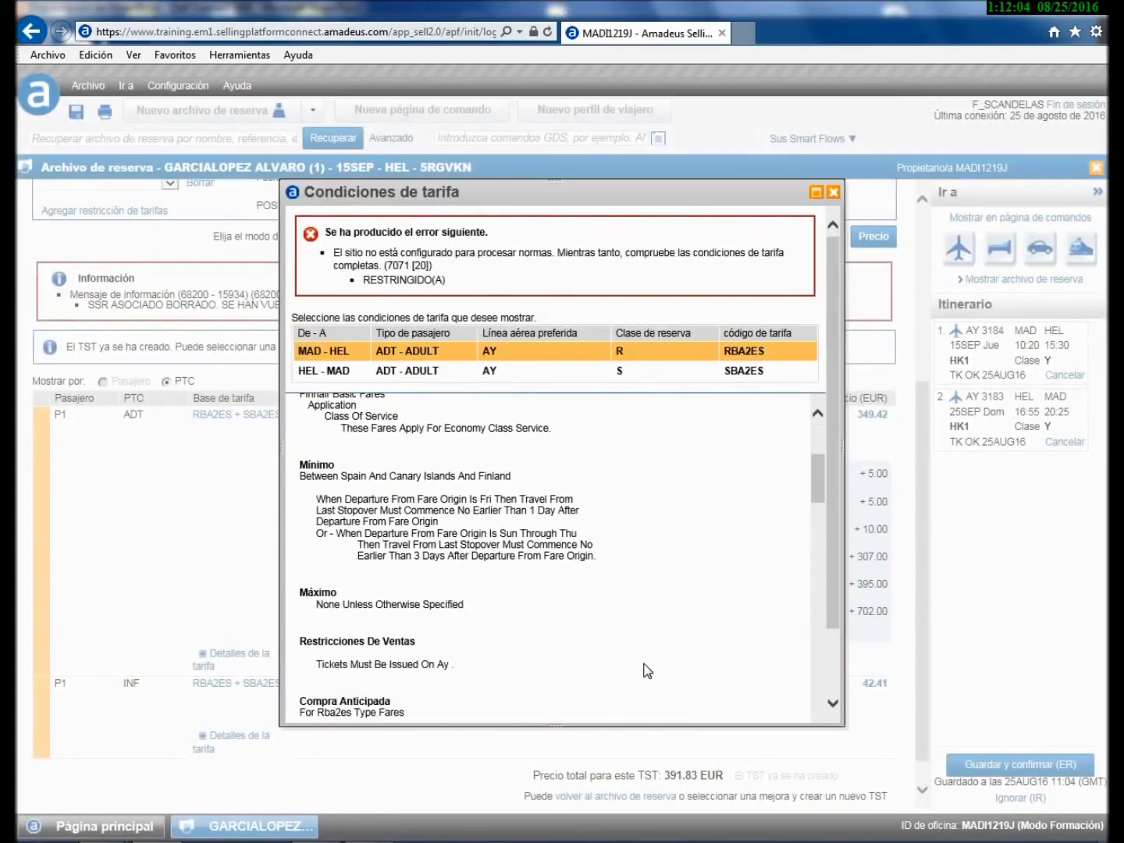
{"action": "scroll", "coordinate": [646, 670], "scroll_direction": "down", "scroll_amount": 4}
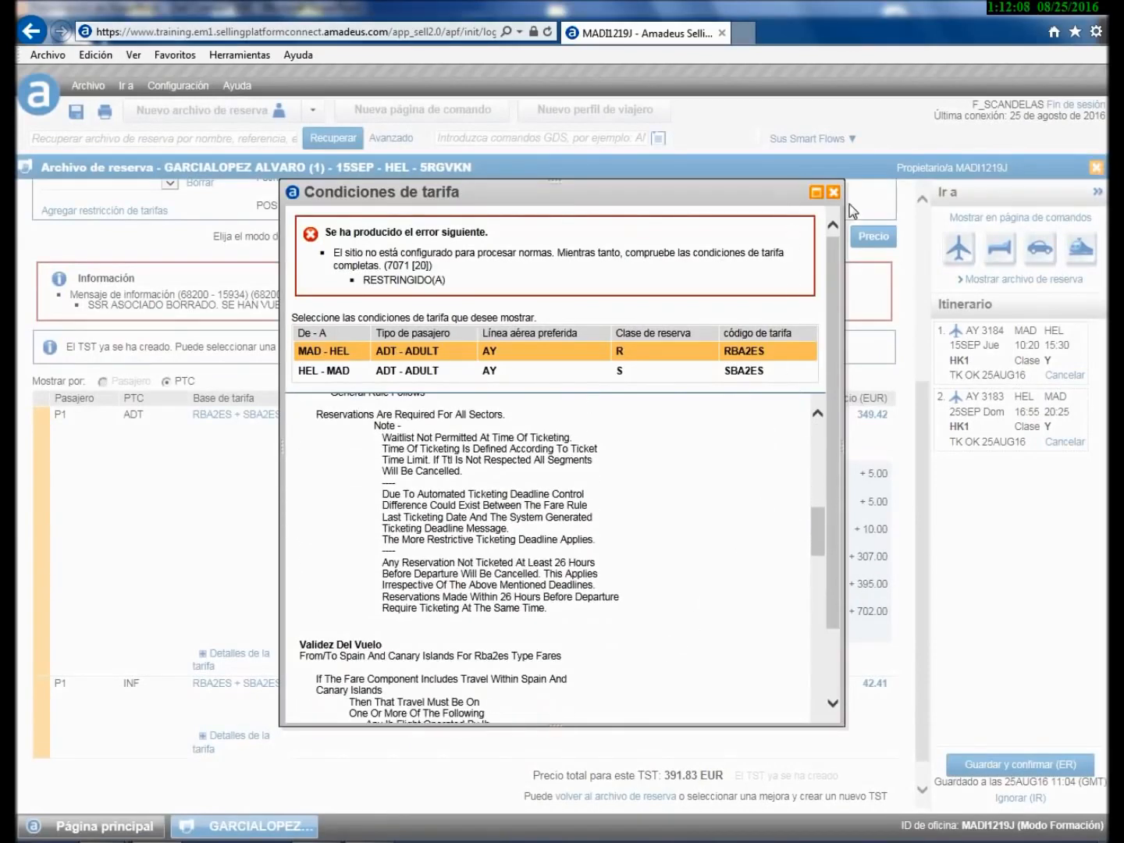
{"action": "left_click", "coordinate": [831, 193]}
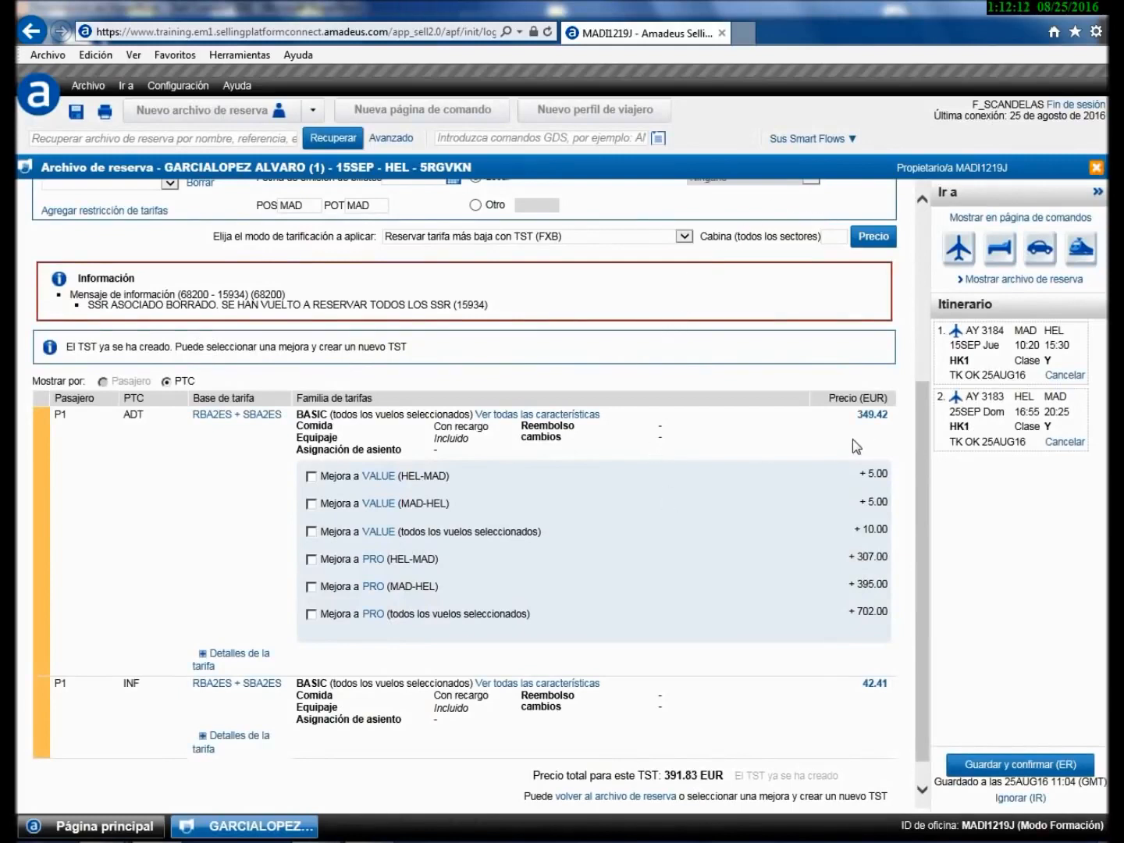
- Expand the adult's 349.42 EUR fare breakdown, keep the current colour scheme, and return to the booking file
{"action": "left_click", "coordinate": [228, 661]}
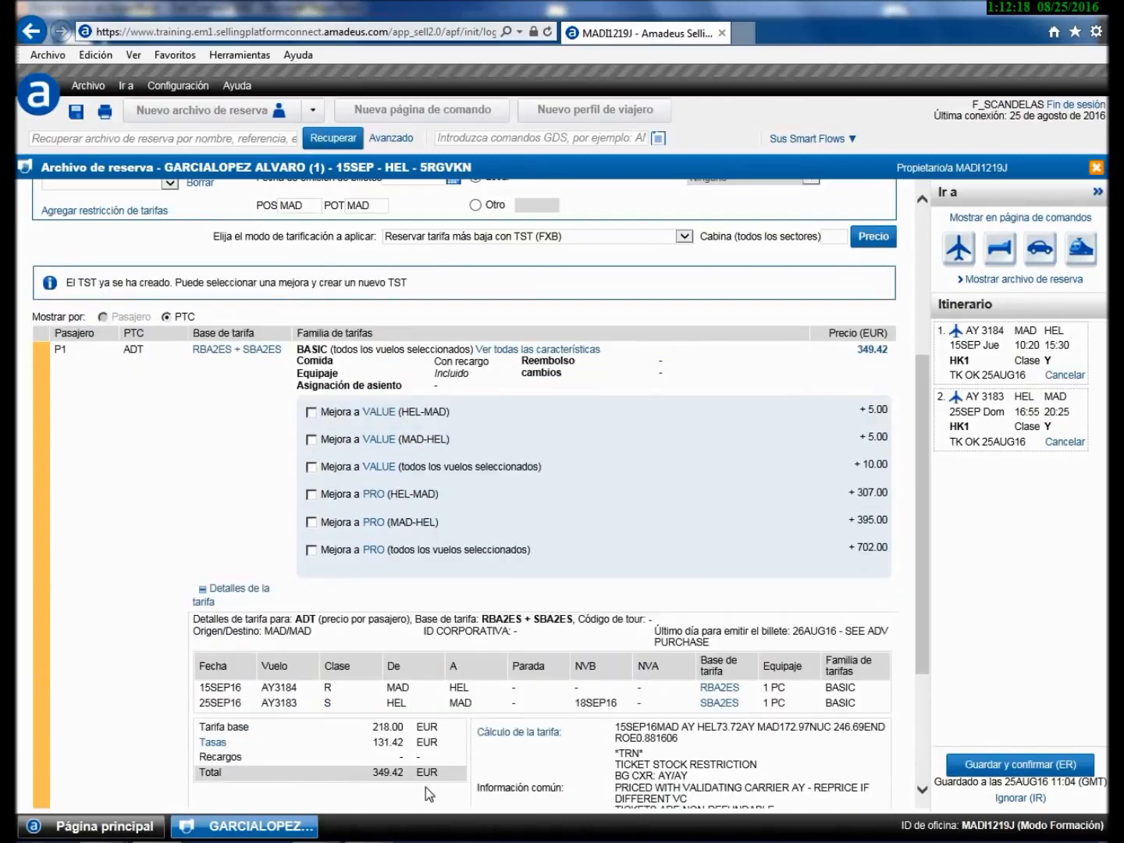
{"action": "scroll", "coordinate": [425, 766], "scroll_direction": "down", "scroll_amount": 1}
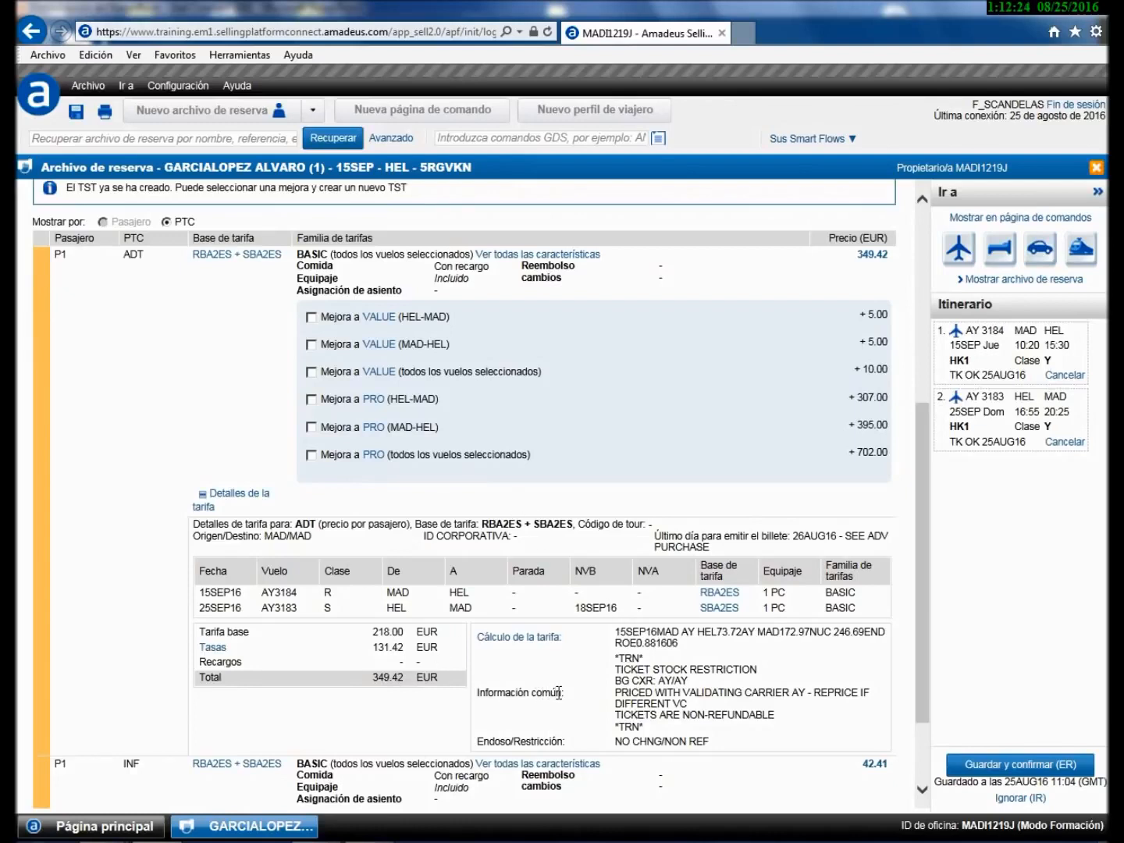
{"action": "scroll", "coordinate": [763, 695], "scroll_direction": "down", "scroll_amount": 1}
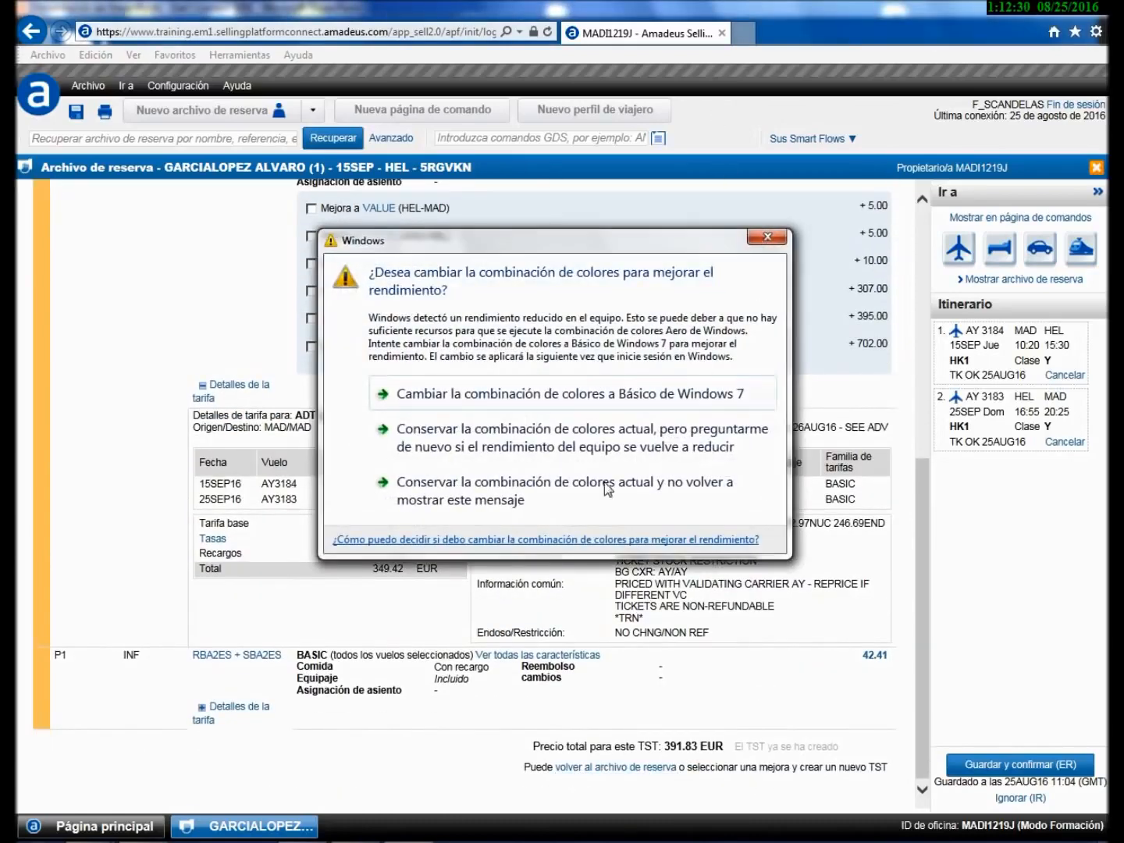
{"action": "left_click", "coordinate": [489, 491]}
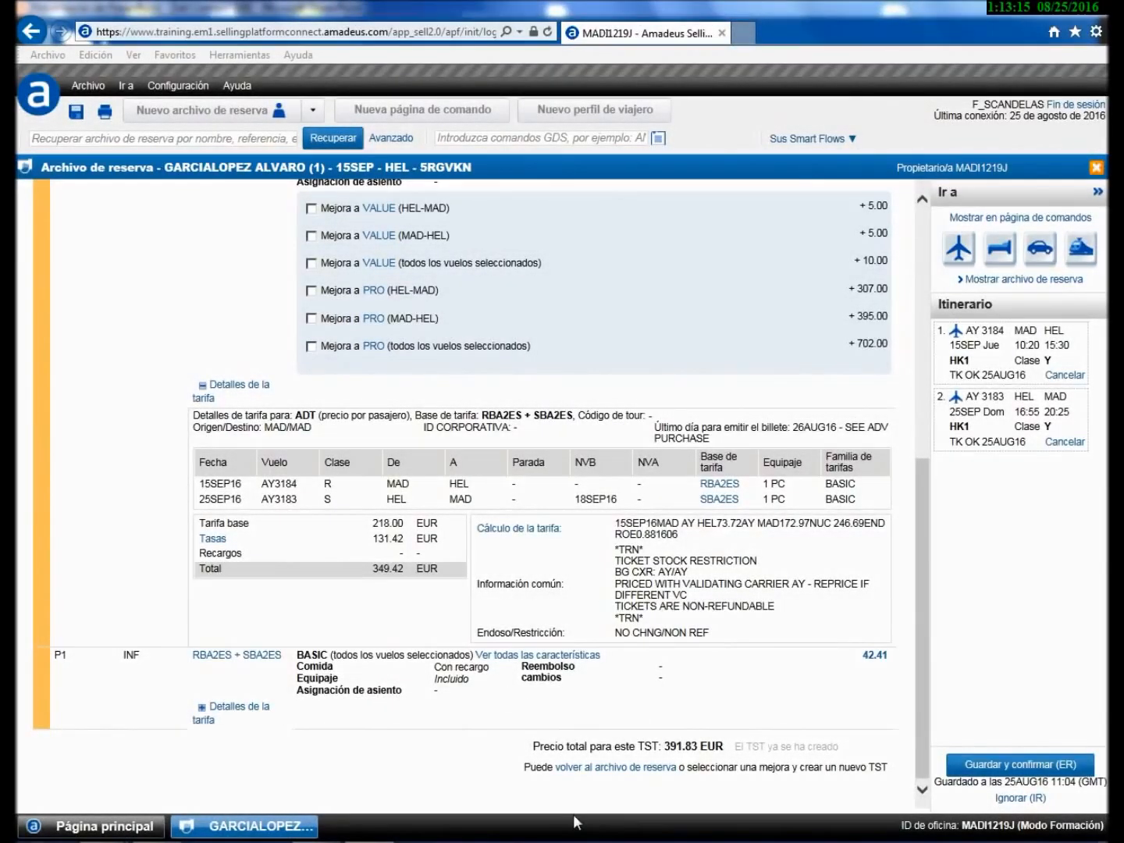
{"action": "left_click", "coordinate": [616, 767]}
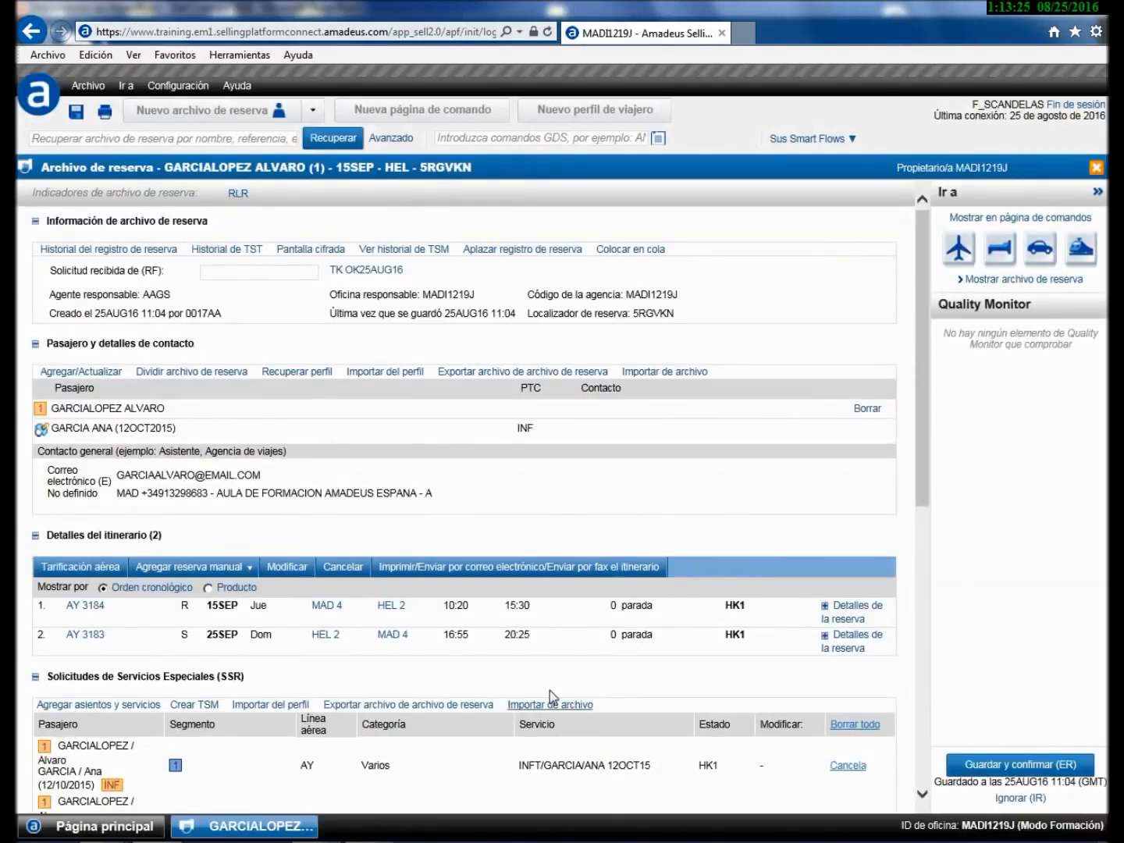
- Review the adult's stored TST1 in Tarifas almacenadas and close it; stored fares total 391.83 EUR
{"action": "scroll", "coordinate": [544, 686], "scroll_direction": "down", "scroll_amount": 5}
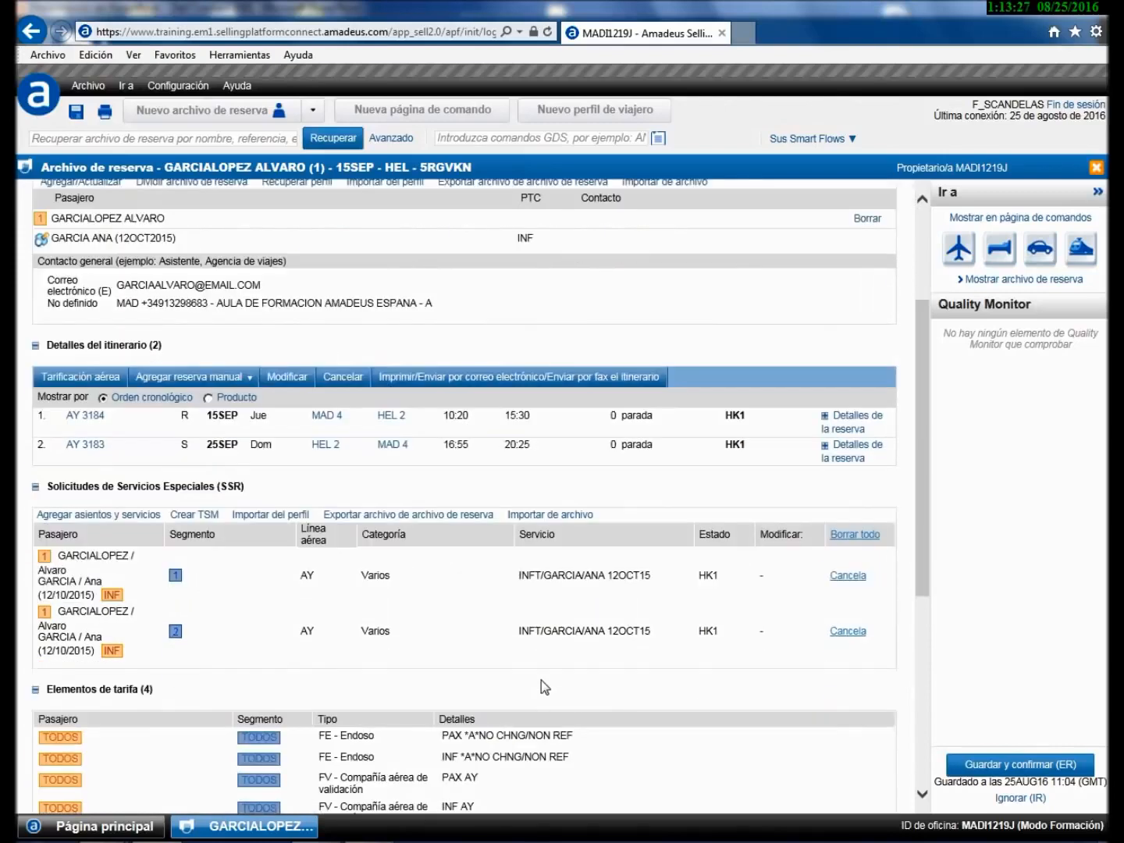
{"action": "scroll", "coordinate": [541, 681], "scroll_direction": "down", "scroll_amount": 3}
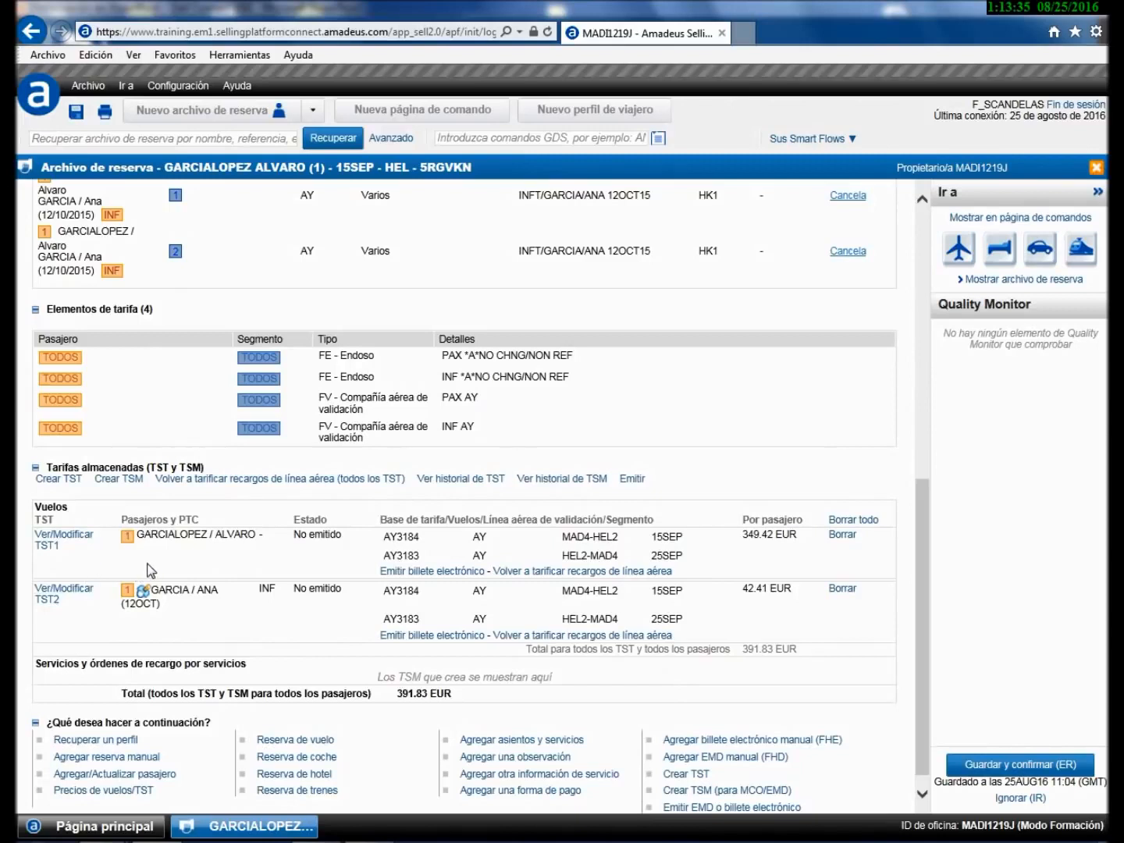
{"action": "left_click", "coordinate": [67, 544]}
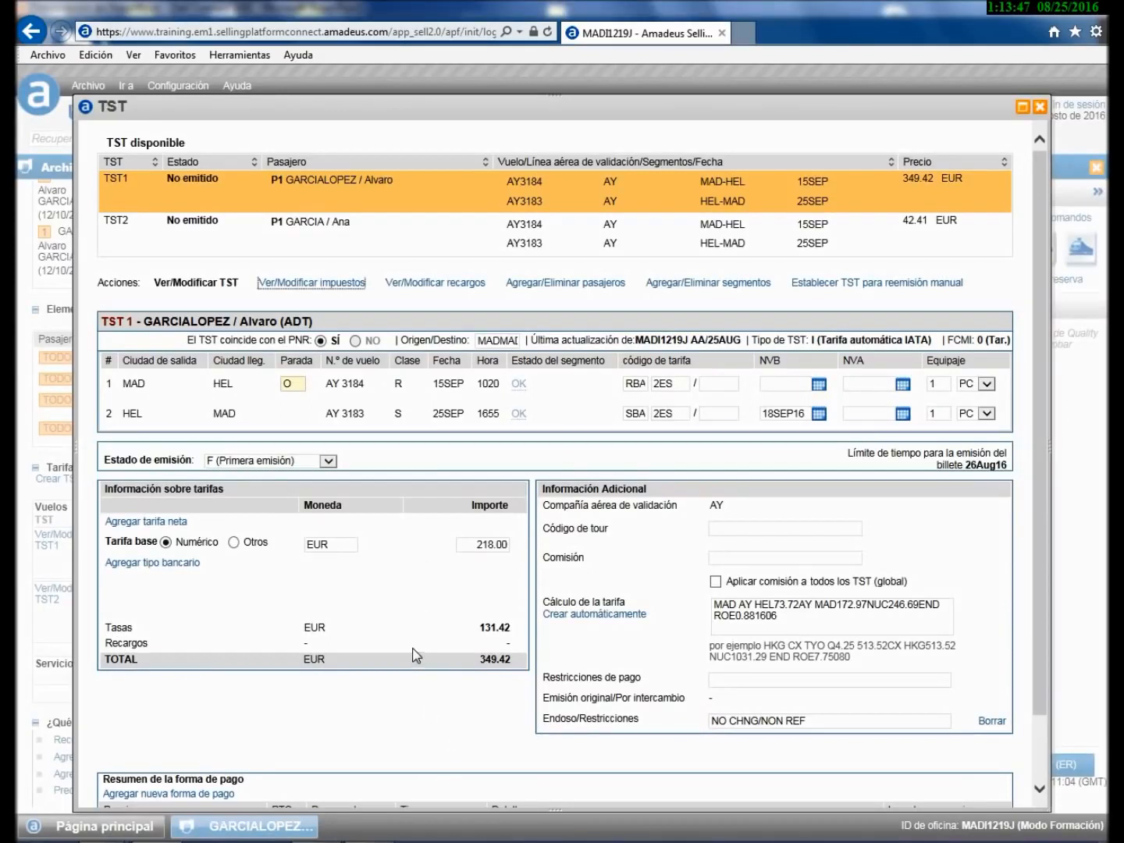
{"action": "scroll", "coordinate": [406, 633], "scroll_direction": "down", "scroll_amount": 1}
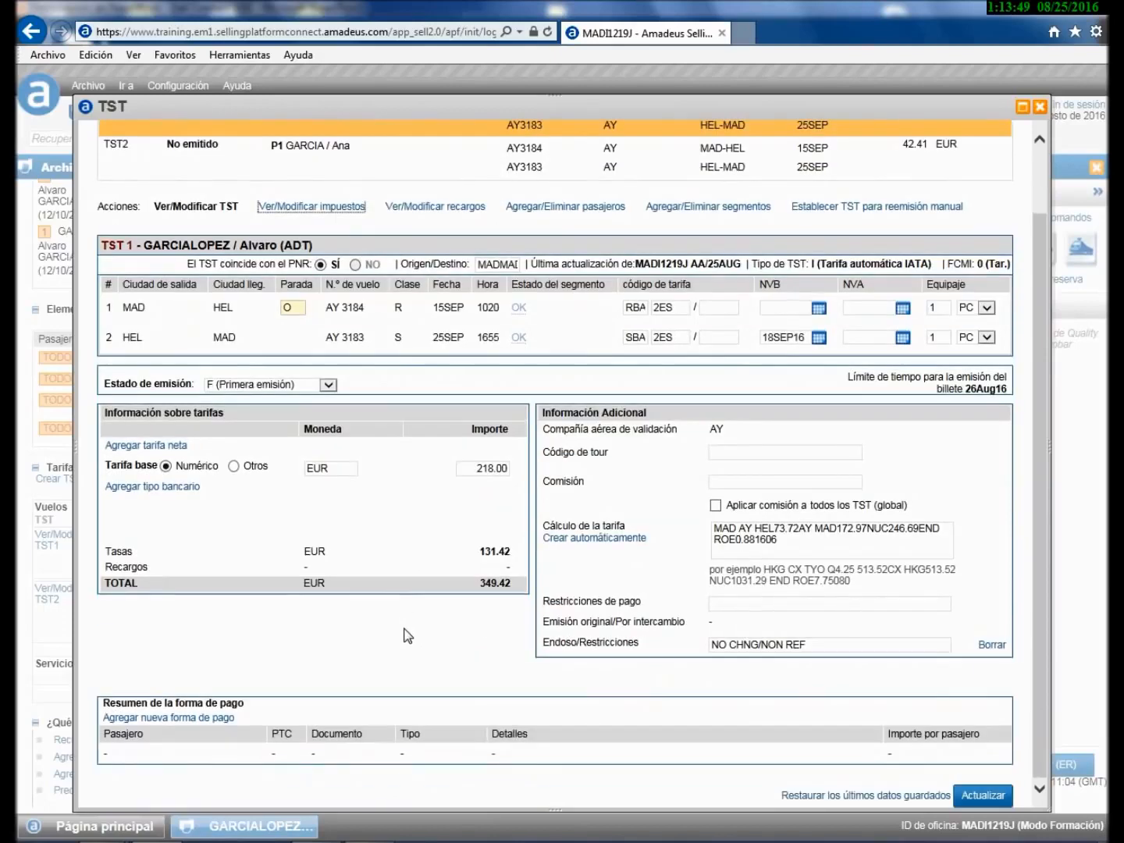
{"action": "left_click", "coordinate": [1041, 109]}
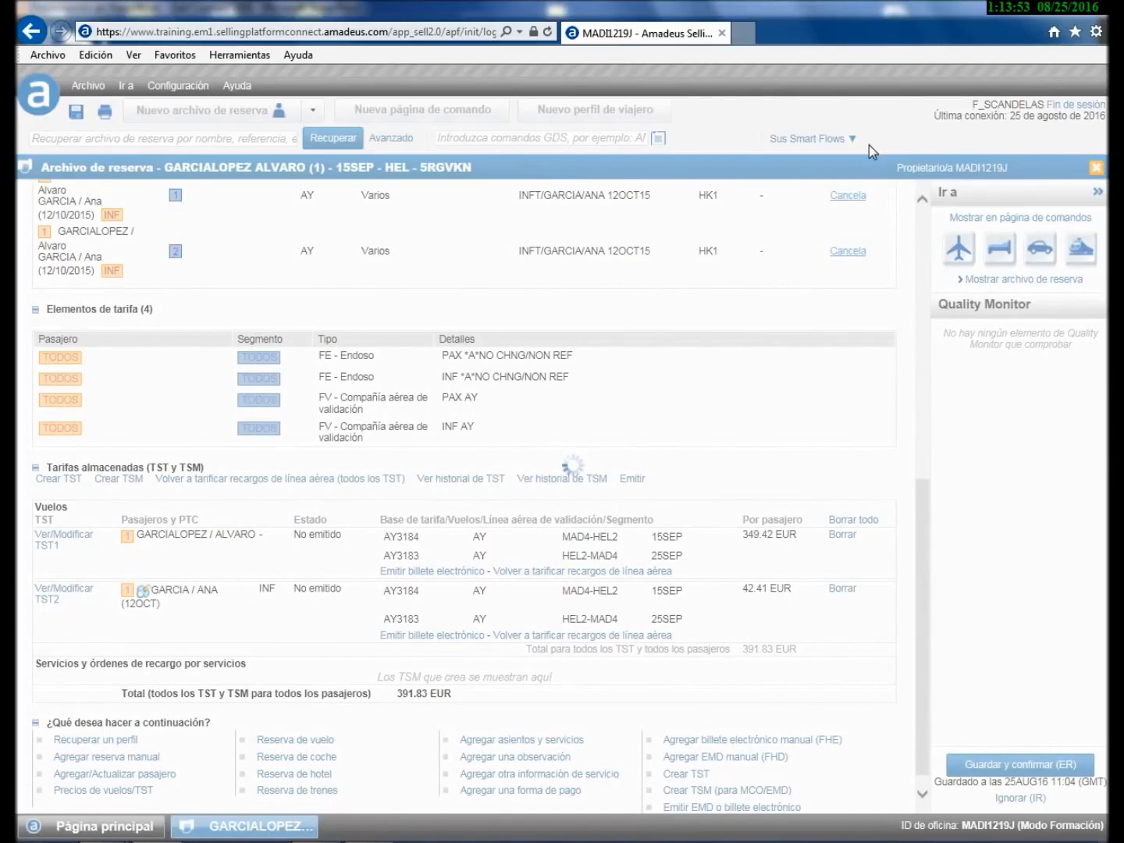
{"action": "scroll", "coordinate": [782, 360], "scroll_direction": "up", "scroll_amount": 6}
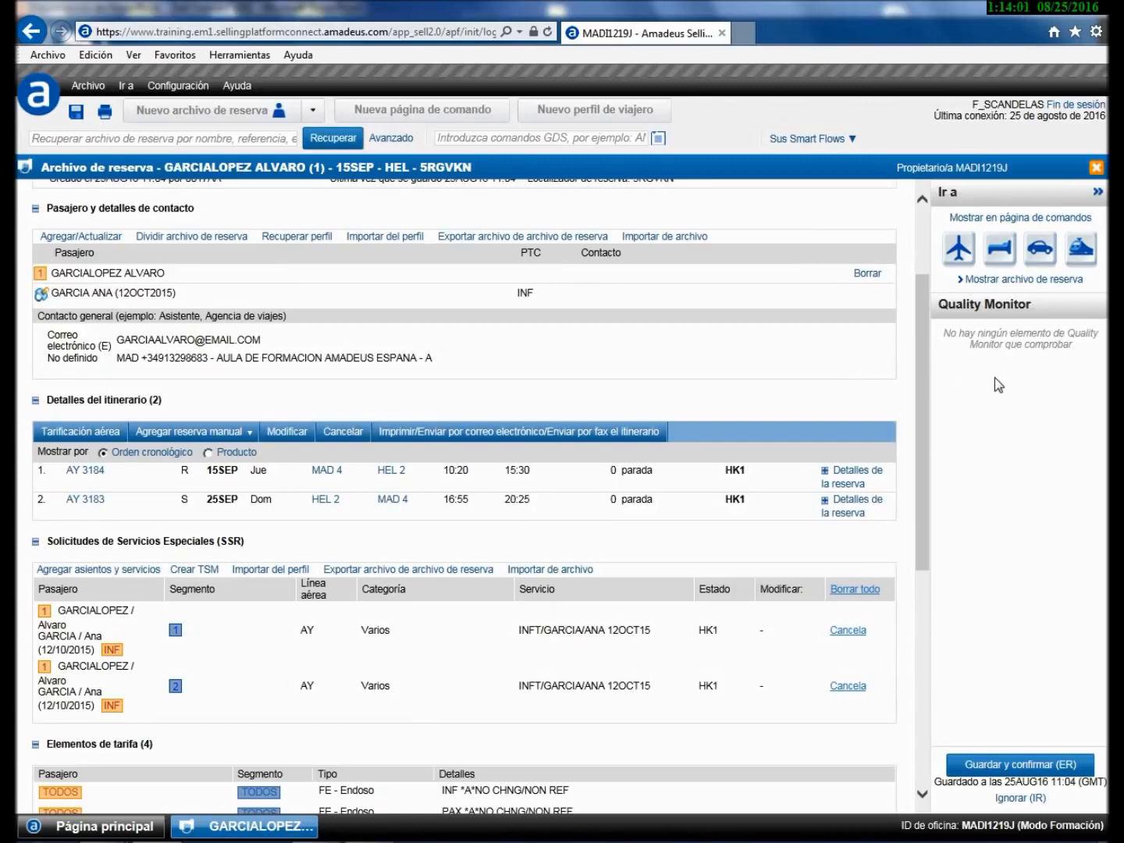
- Show the booking on the command page and list its TSTs with TQT: adult 349.42, infant 42.41 EUR
{"action": "left_click", "coordinate": [1028, 223]}
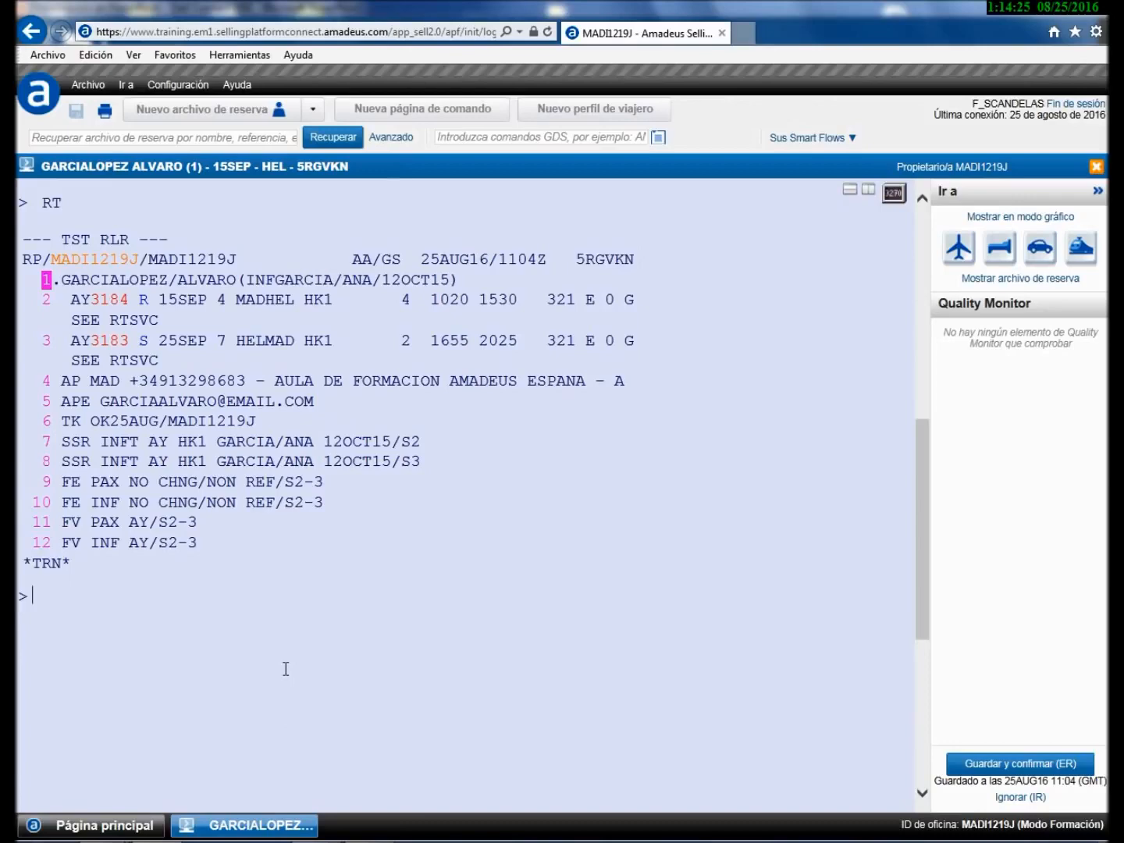
{"action": "type", "text": "tqt"}
{"action": "key", "text": "Return"}
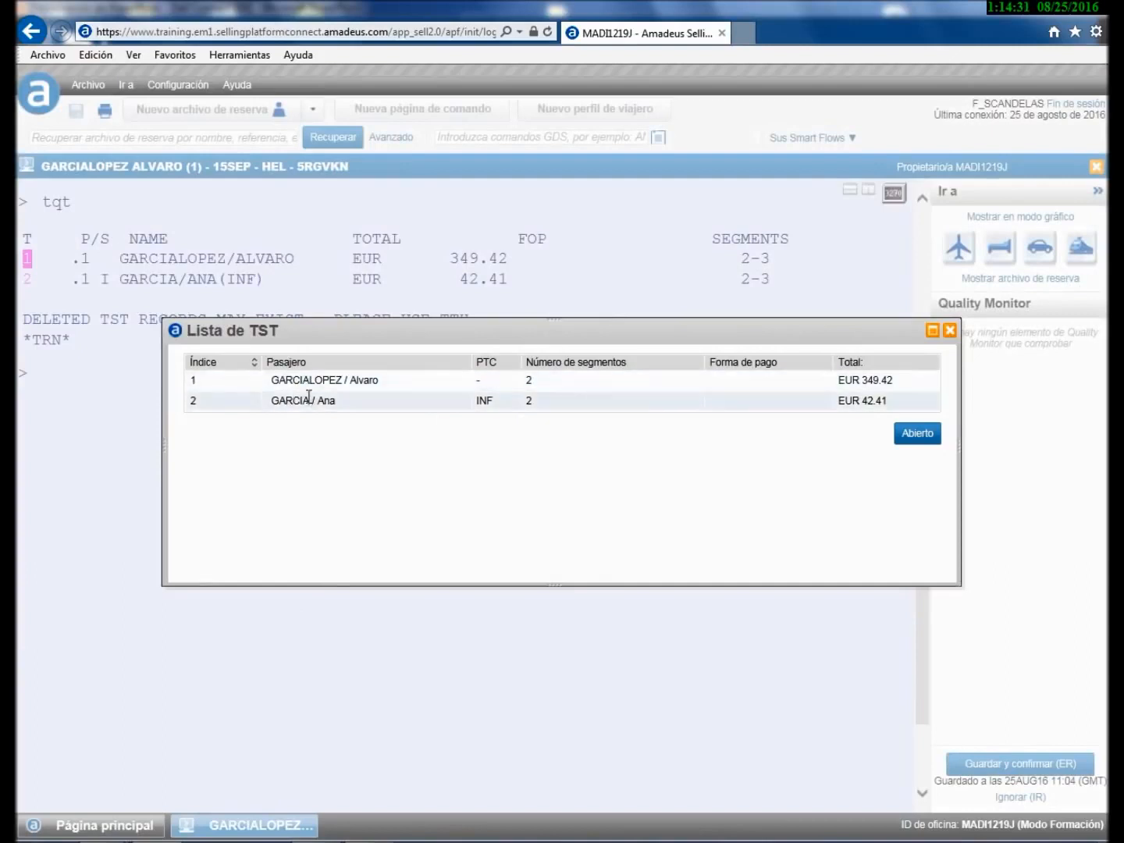
{"action": "left_click", "coordinate": [949, 330]}
{"action": "left_click", "coordinate": [81, 386]}
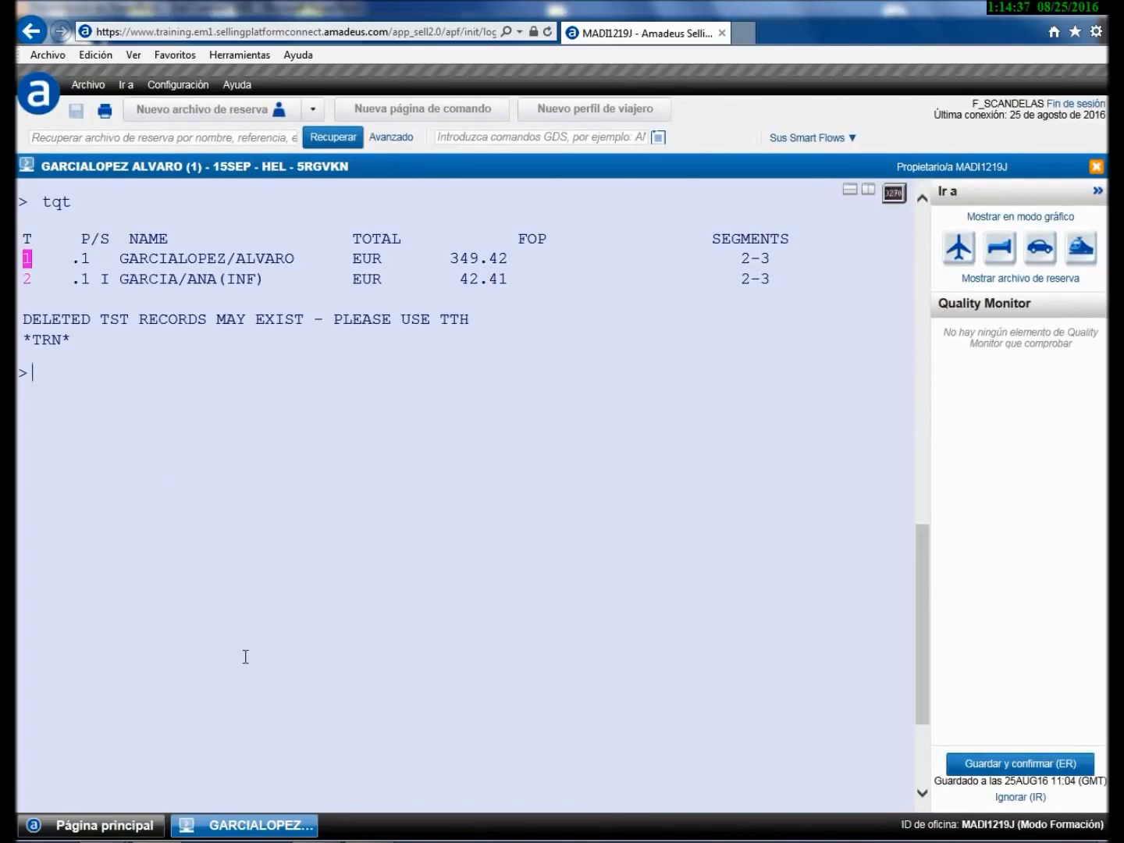
- Set Página de comandos to Mostrar el TST críptico, save it, and go back to the booking
{"action": "left_click", "coordinate": [129, 832]}
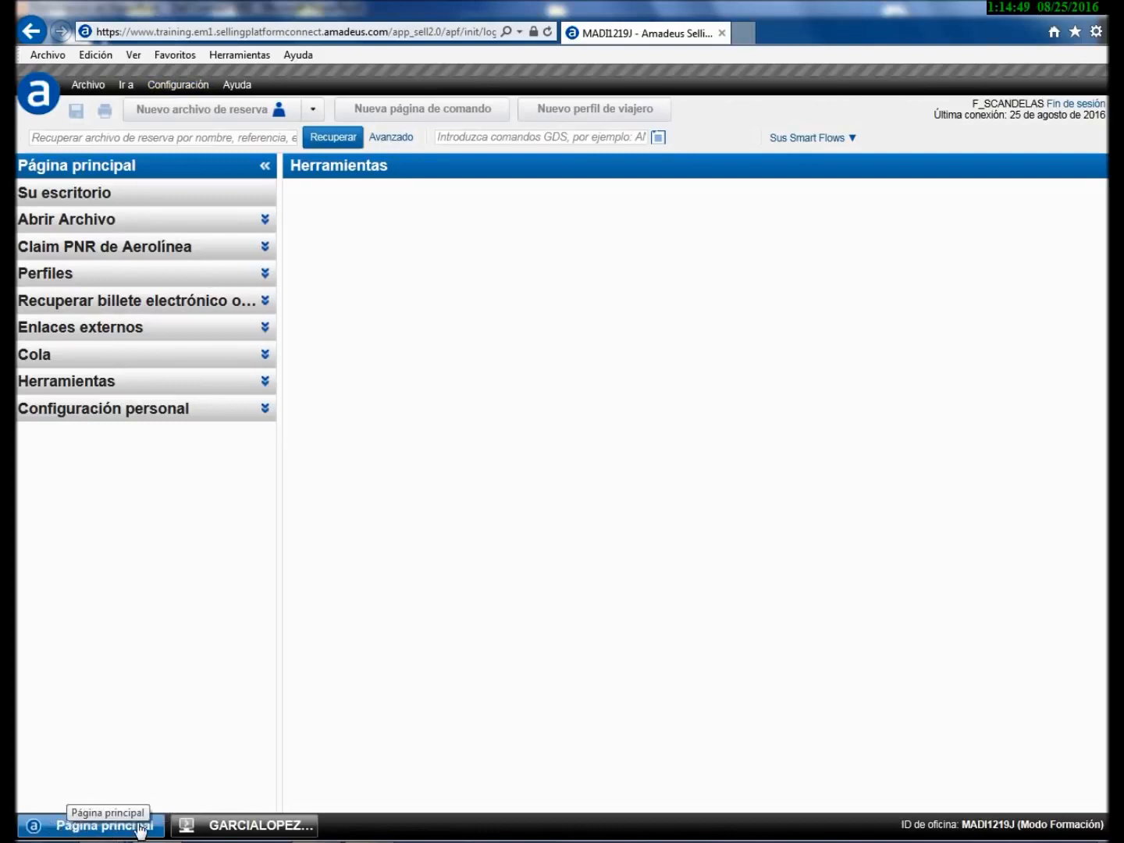
{"action": "left_click", "coordinate": [234, 824]}
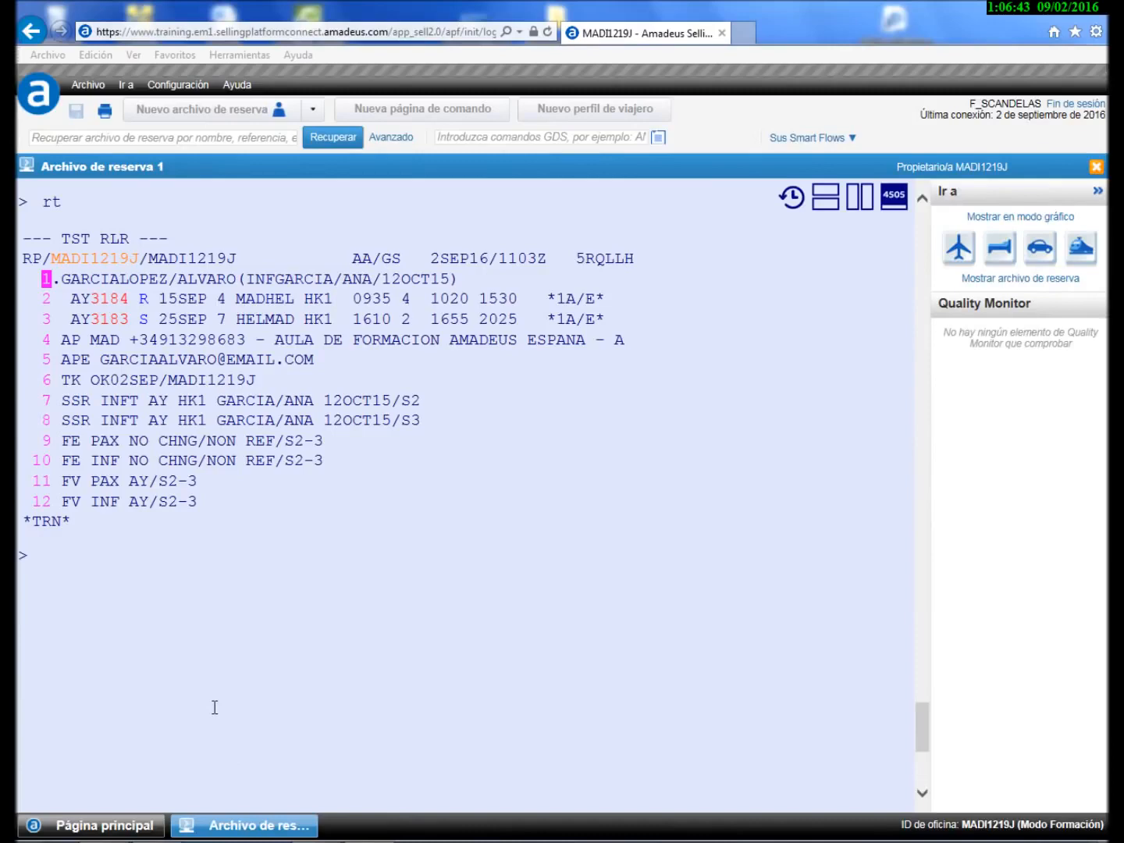
{"action": "left_click", "coordinate": [144, 826]}
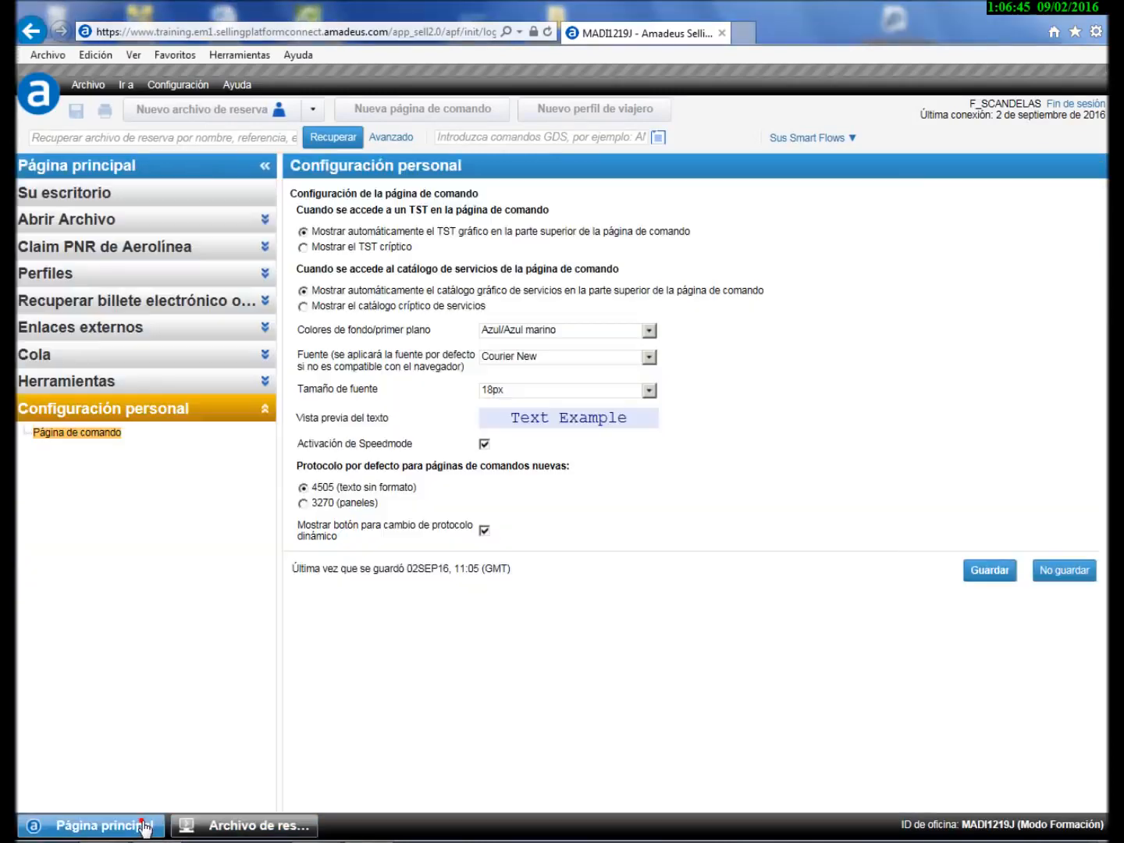
{"action": "left_click", "coordinate": [304, 247]}
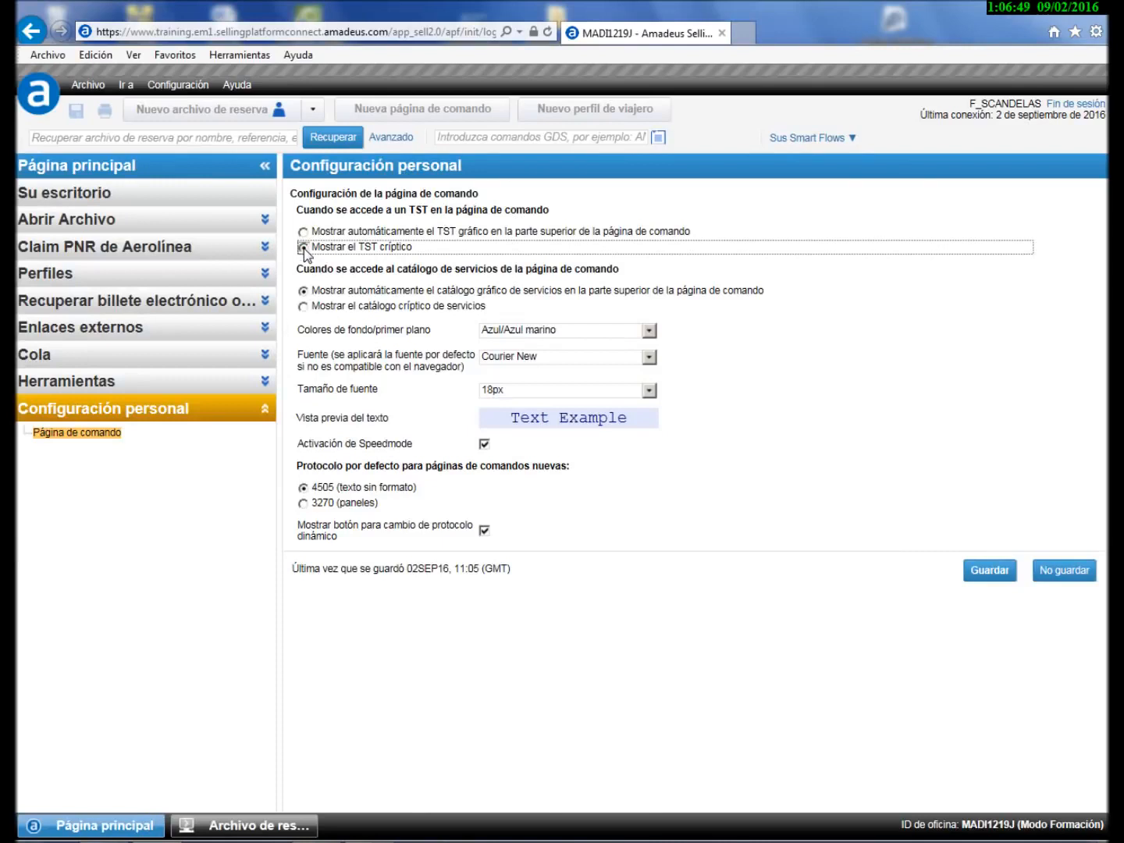
{"action": "left_click", "coordinate": [987, 572]}
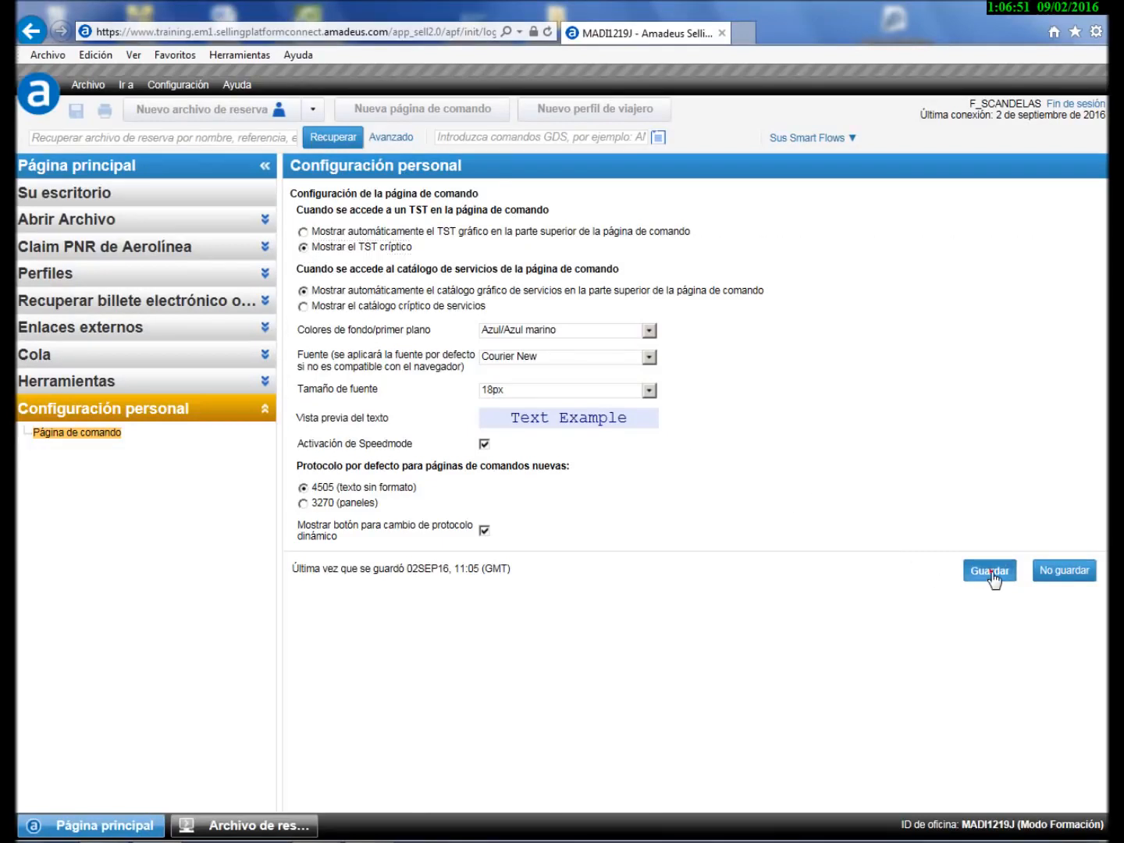
{"action": "left_click", "coordinate": [277, 830]}
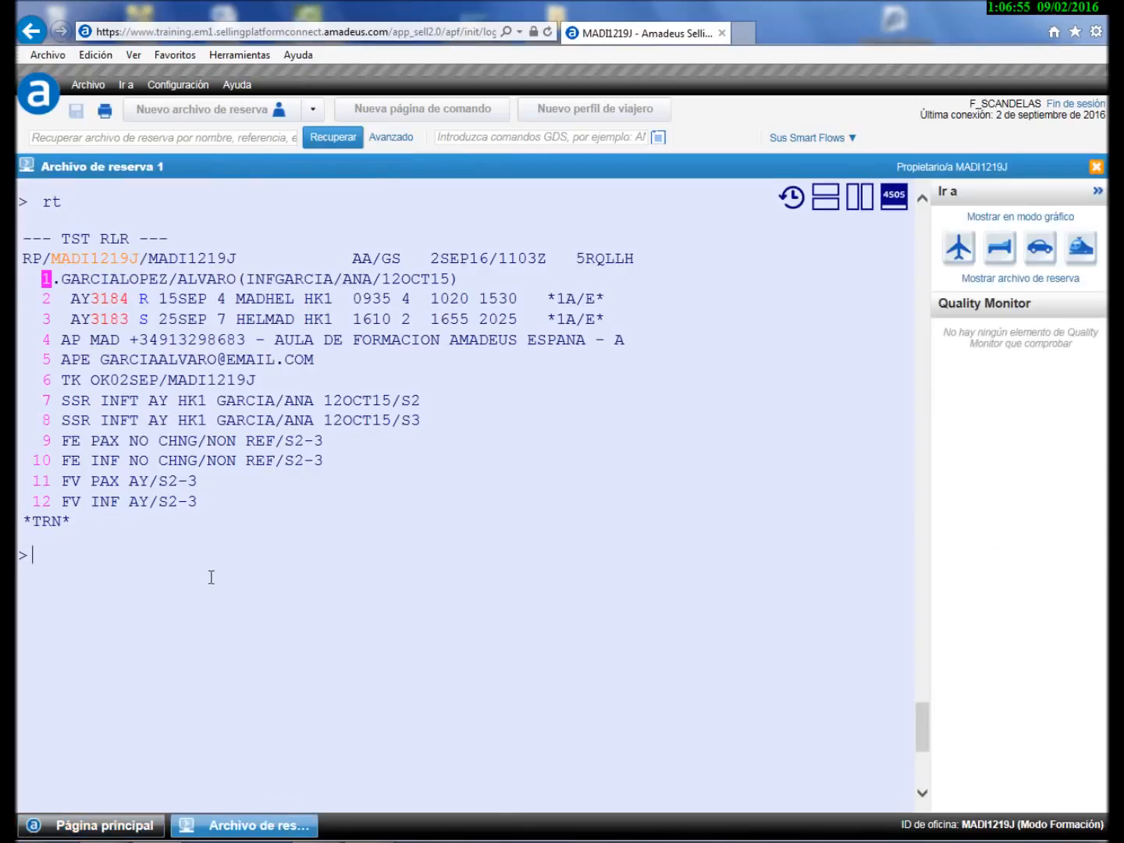
- Run TQT then TQT/T1 to show TST 1 cryptically: FXB fare 218.00 EUR, total 349.42 EUR
{"action": "type", "text": "tqt"}
{"action": "key", "text": "Return"}
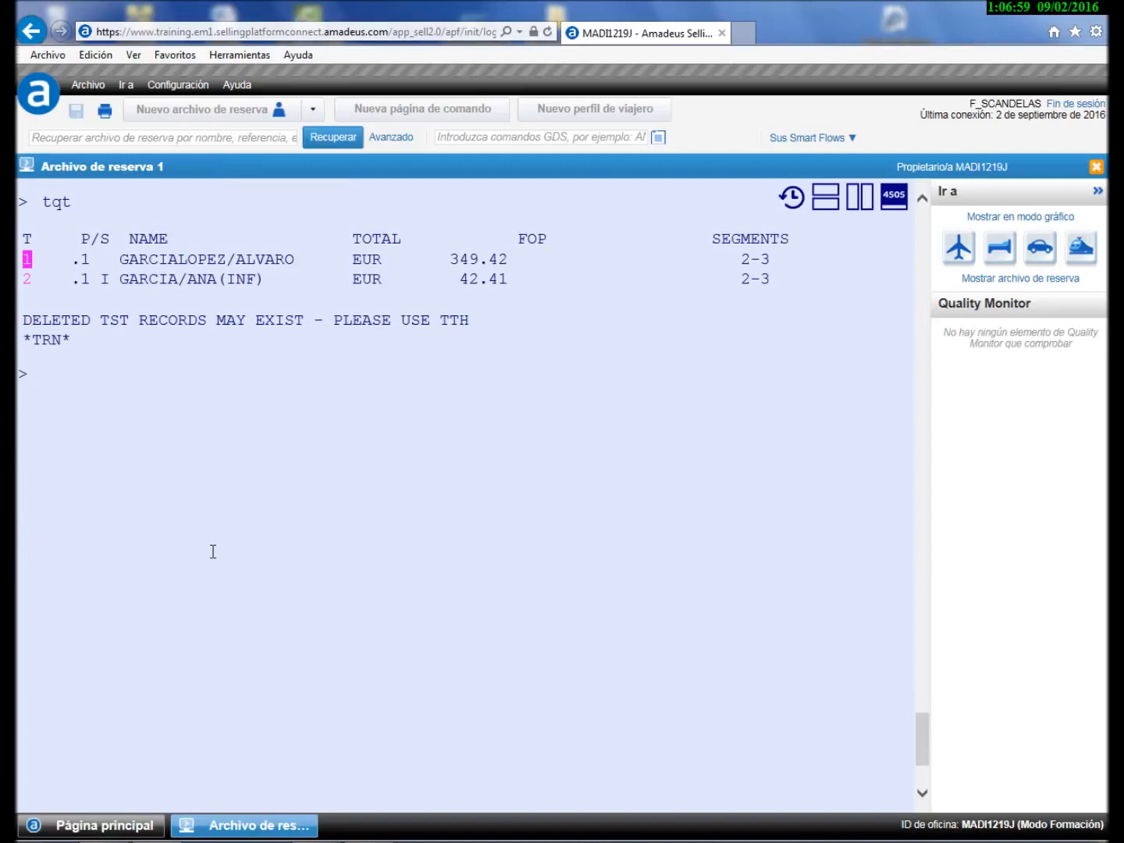
{"action": "type", "text": "tqt/t1"}
{"action": "key", "text": "Return"}
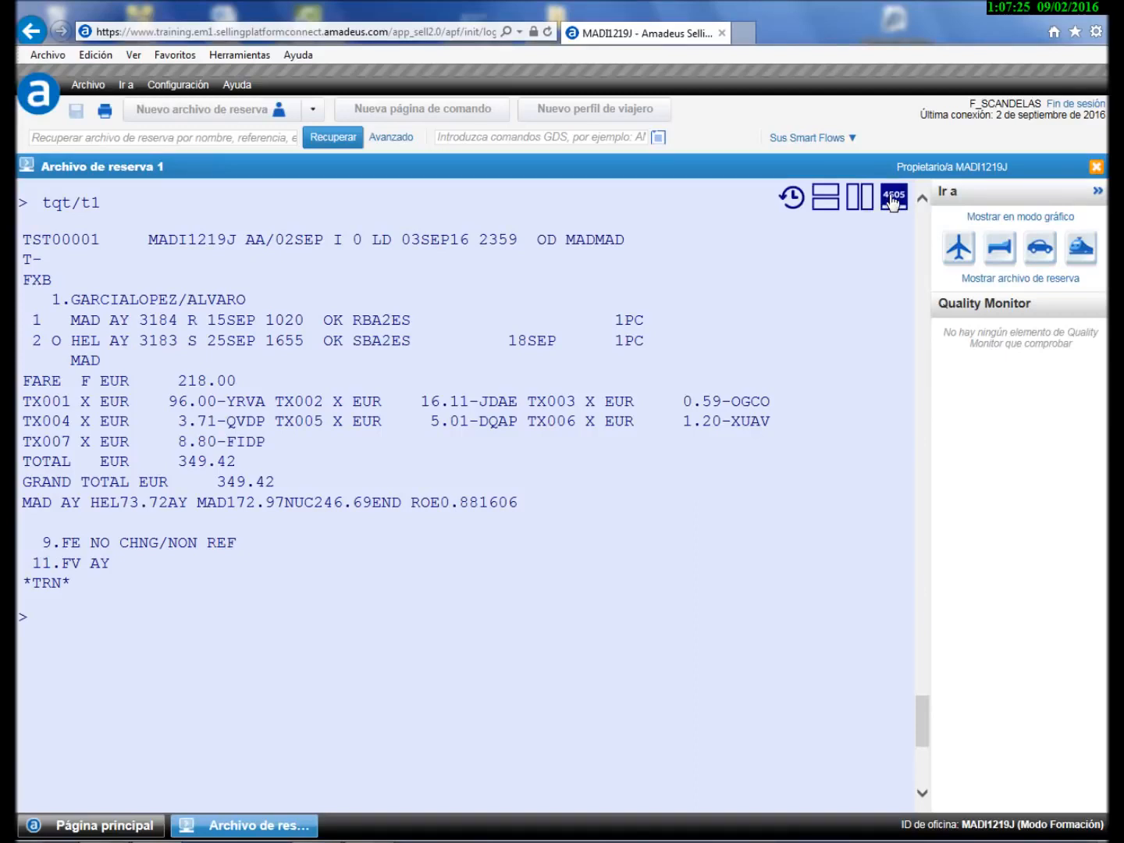
- Switch the command page to 3270 panel mode and display TST 1 with TQT/T1
{"action": "left_click", "coordinate": [892, 200]}
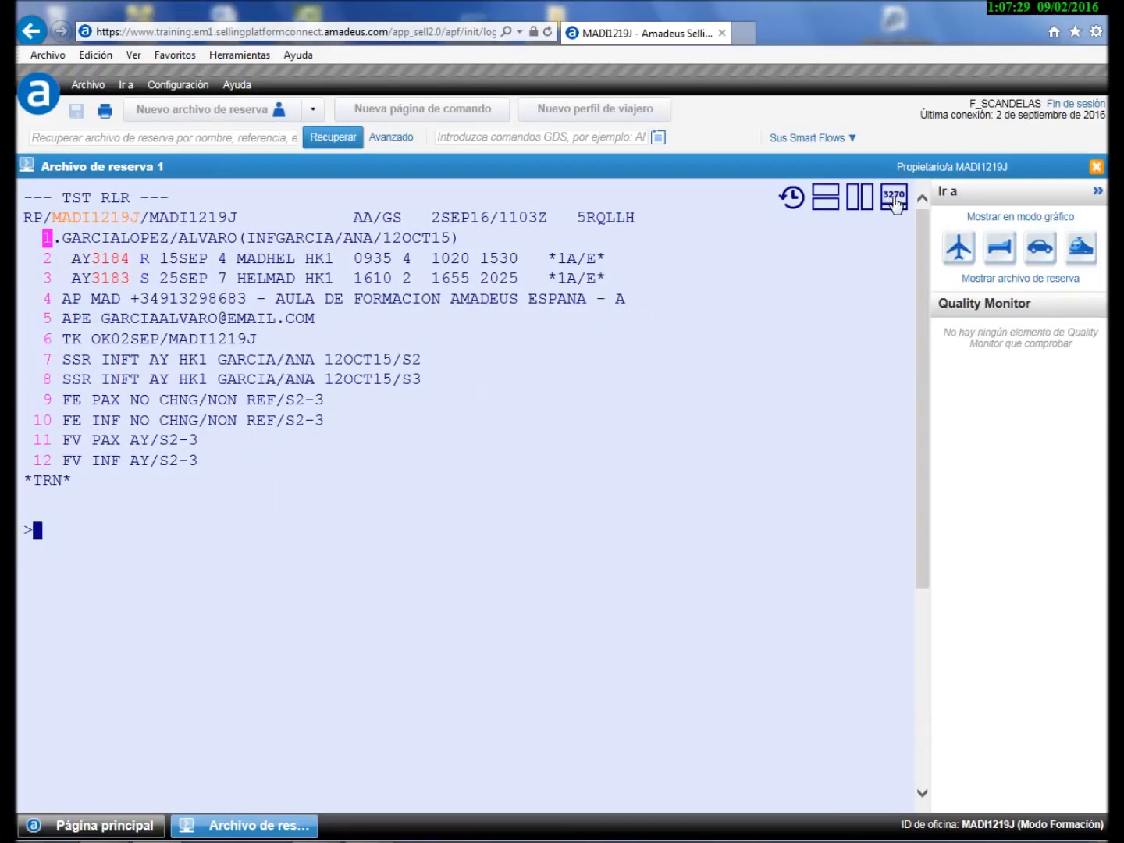
{"action": "type", "text": "tqt/t1"}
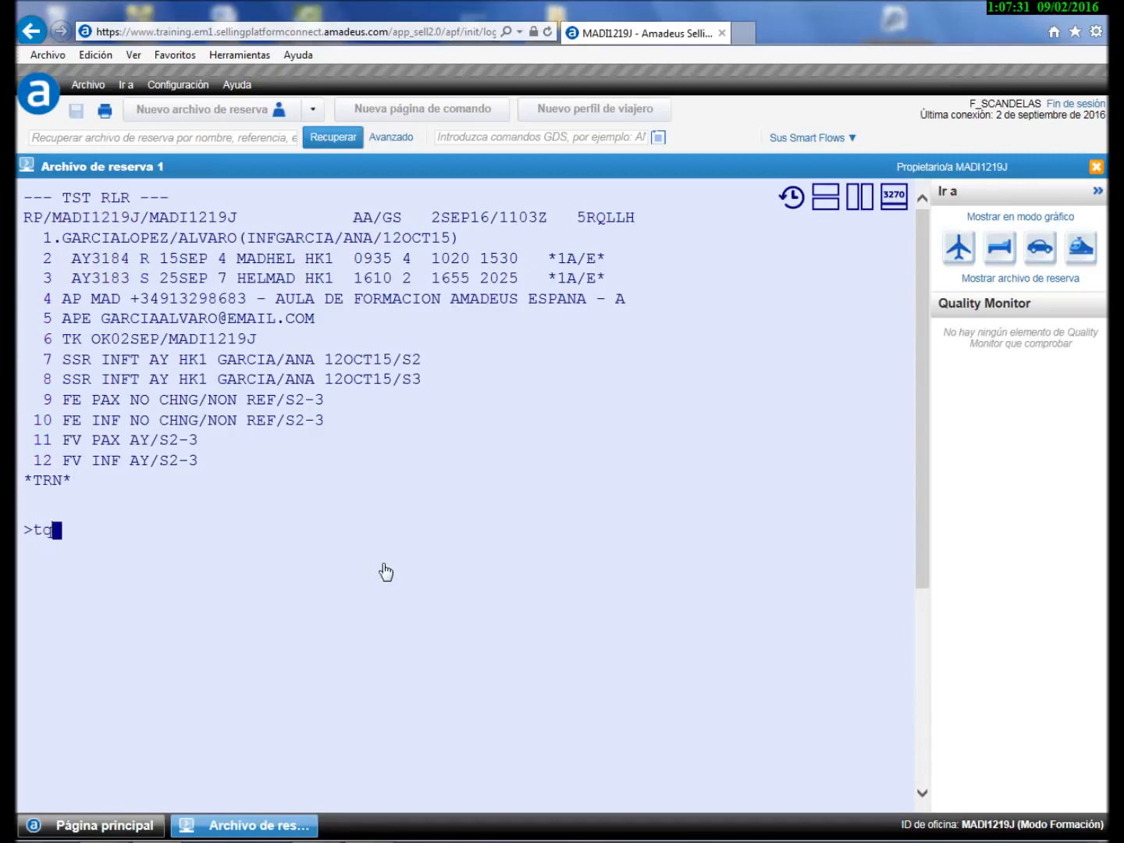
{"action": "key", "text": "Return"}
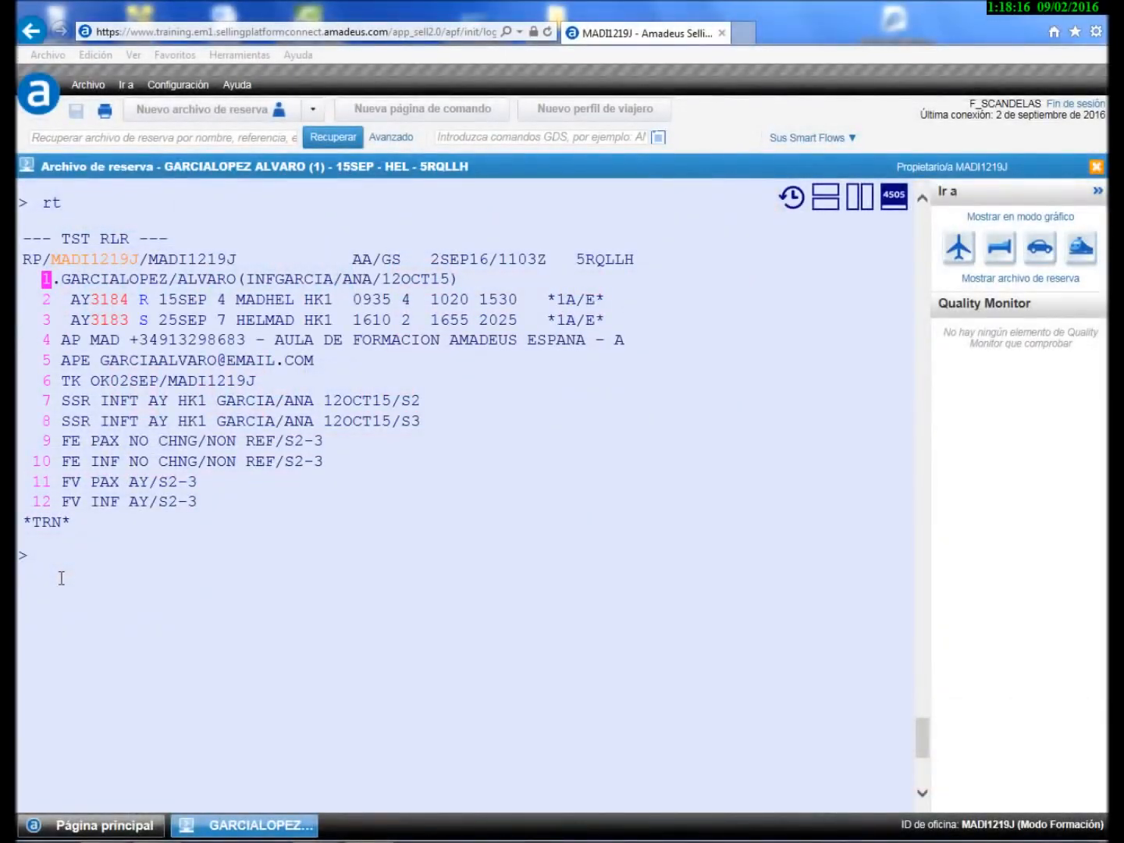
- Return to the booking from the home page and open the FXK seats and services catalogue maximised
{"action": "left_click", "coordinate": [108, 829]}
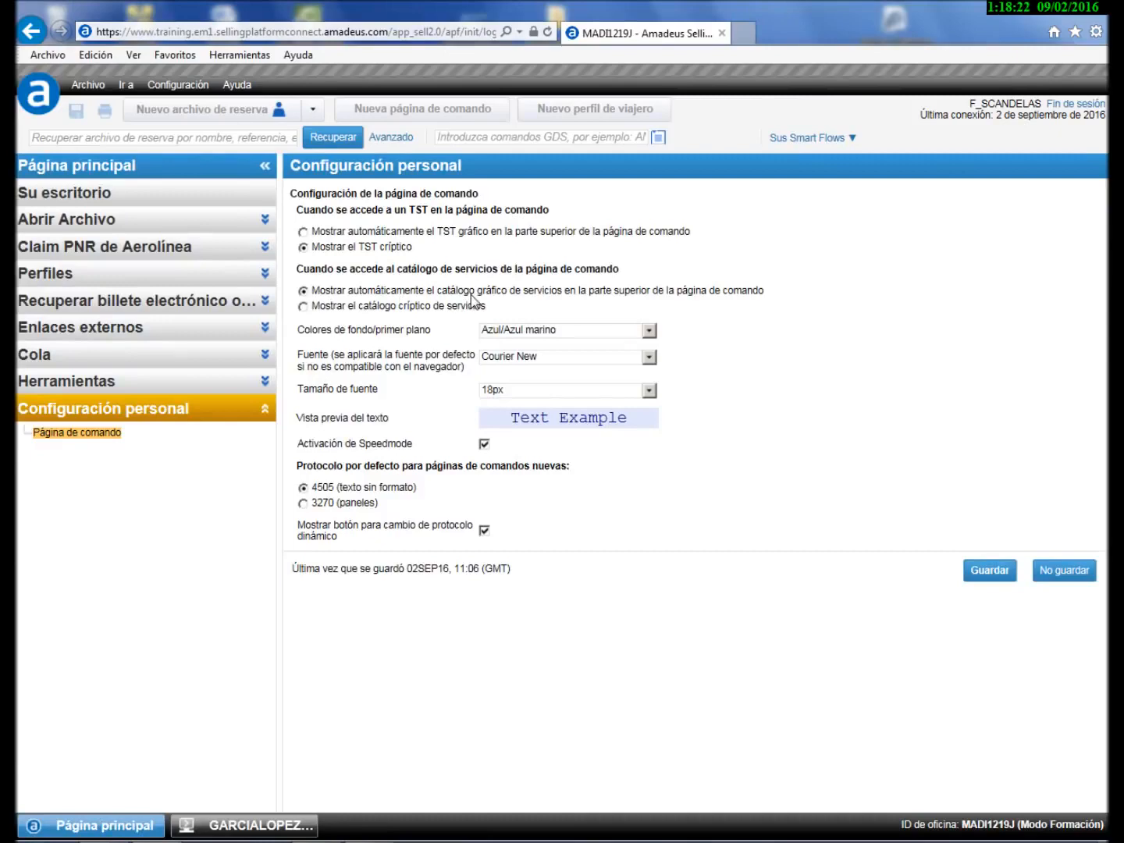
{"action": "left_click", "coordinate": [273, 824]}
{"action": "type", "text": "fxk"}
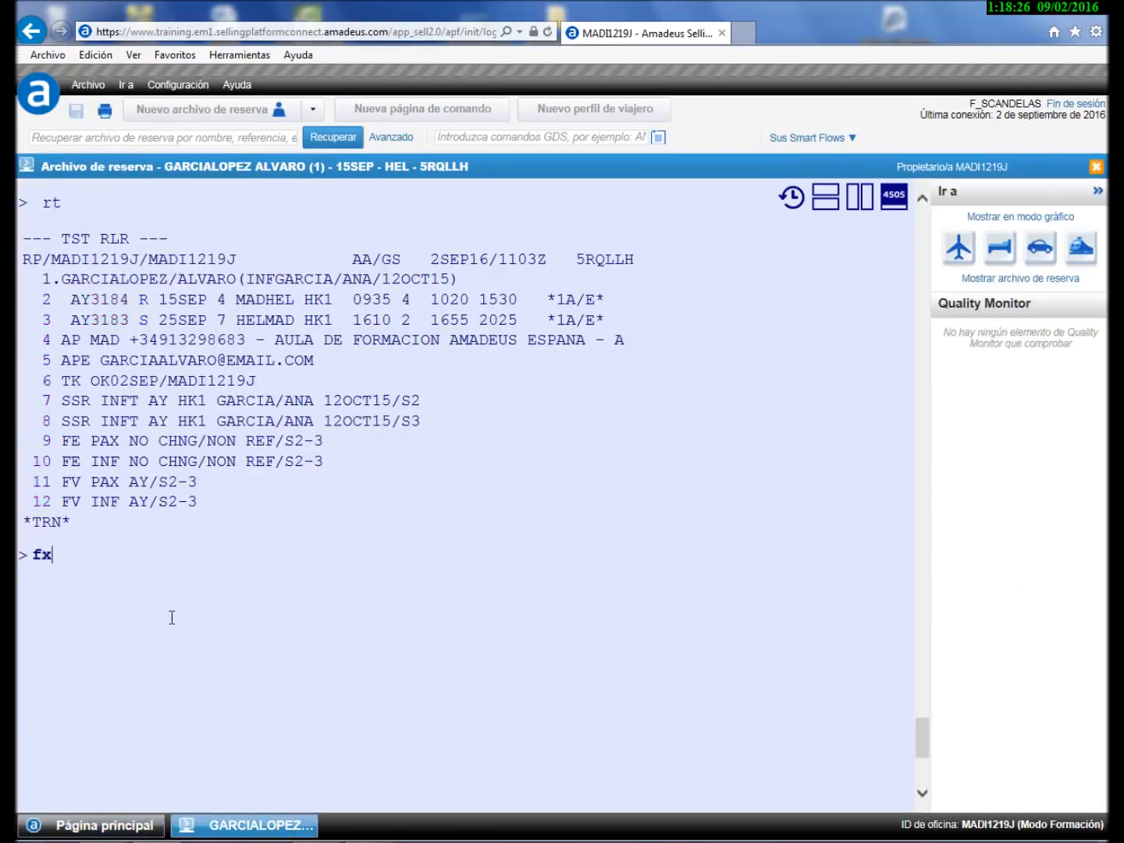
{"action": "key", "text": "Return"}
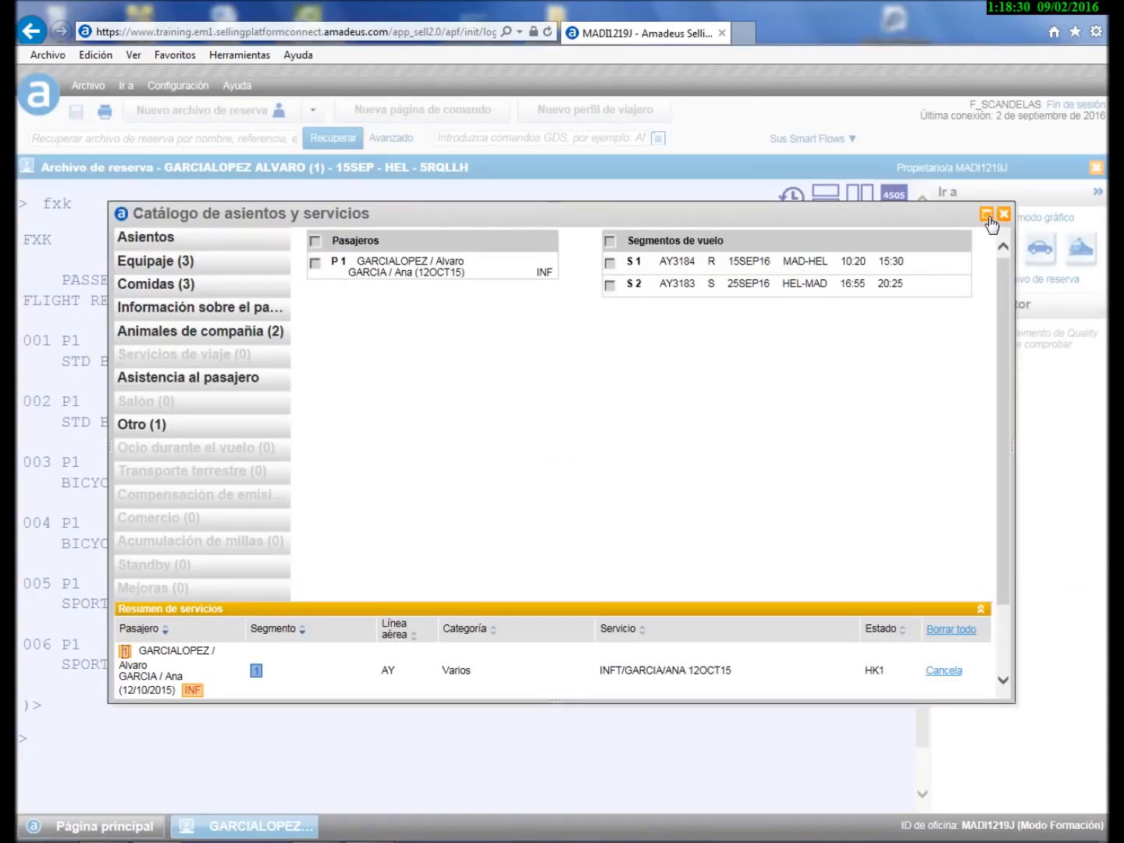
{"action": "left_click", "coordinate": [987, 216]}
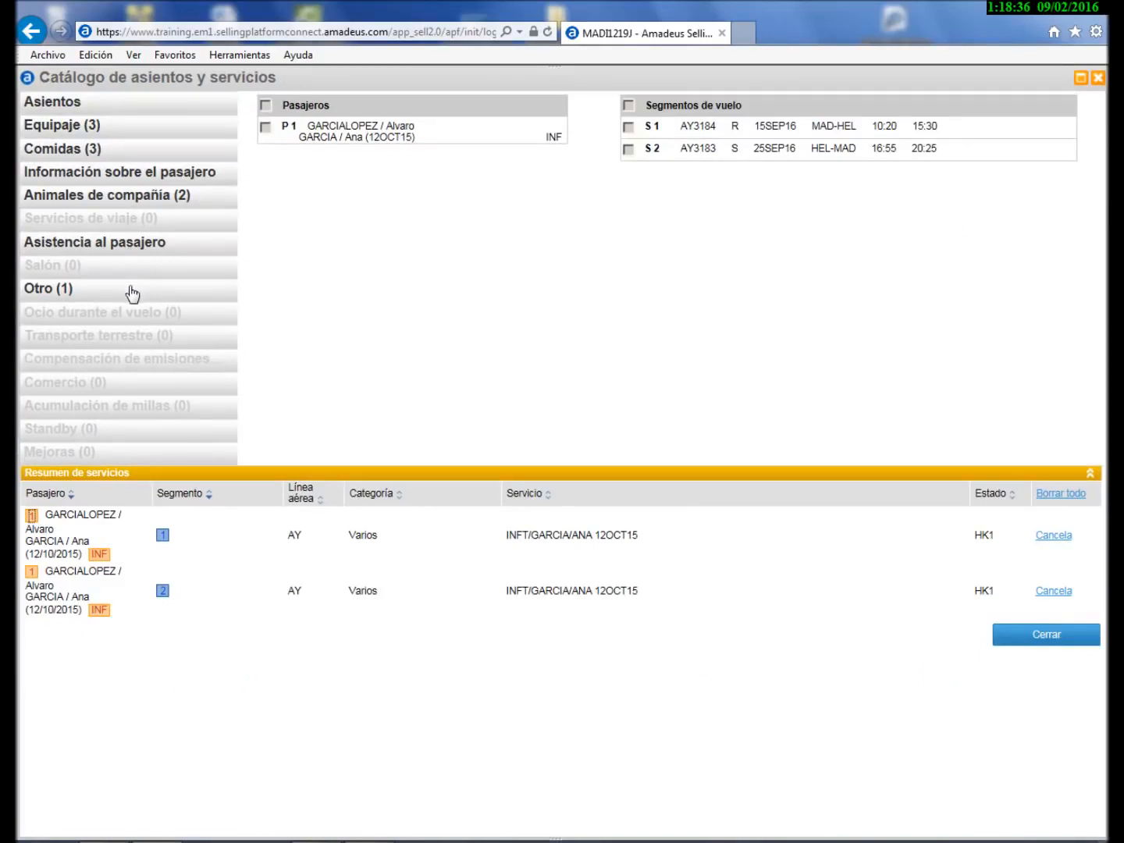
- Open the seat map, highlight seats not allowed for infants, and choose 13C on Madrid–Helsinki
{"action": "left_click", "coordinate": [62, 107]}
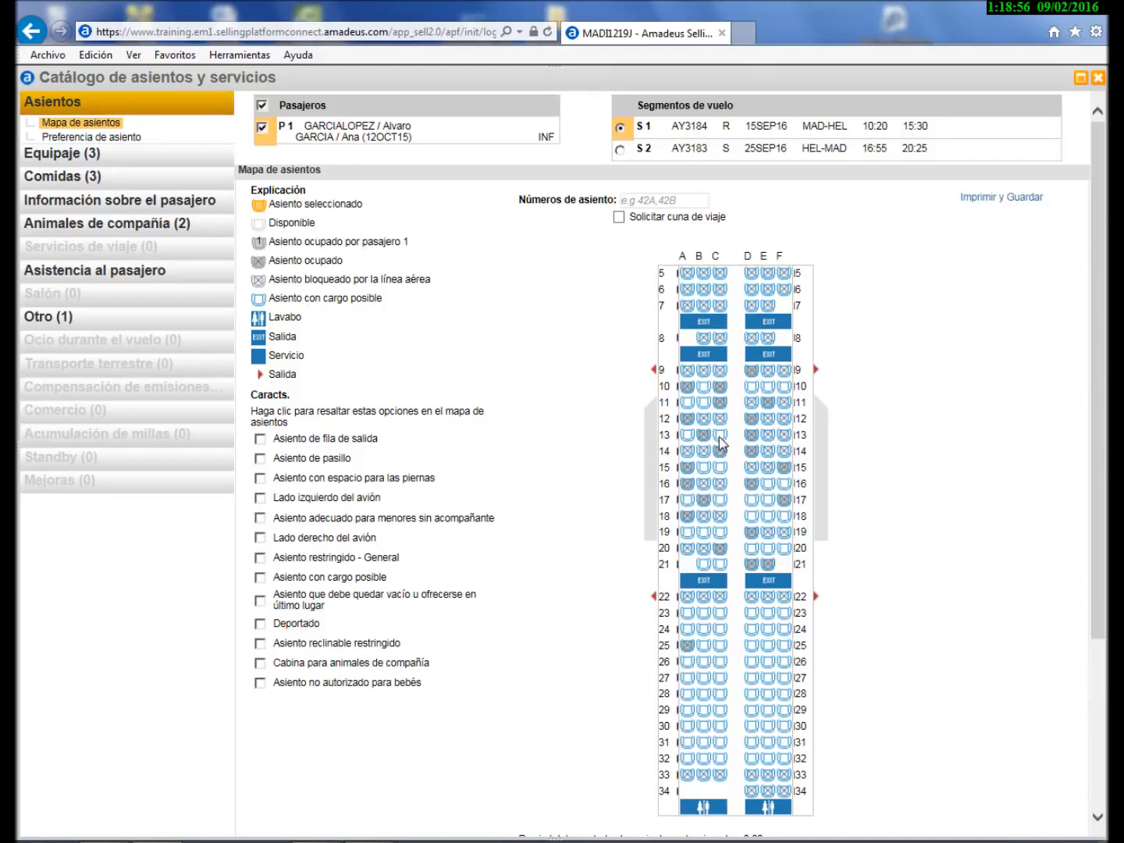
{"action": "mouse_move", "coordinate": [720, 443]}
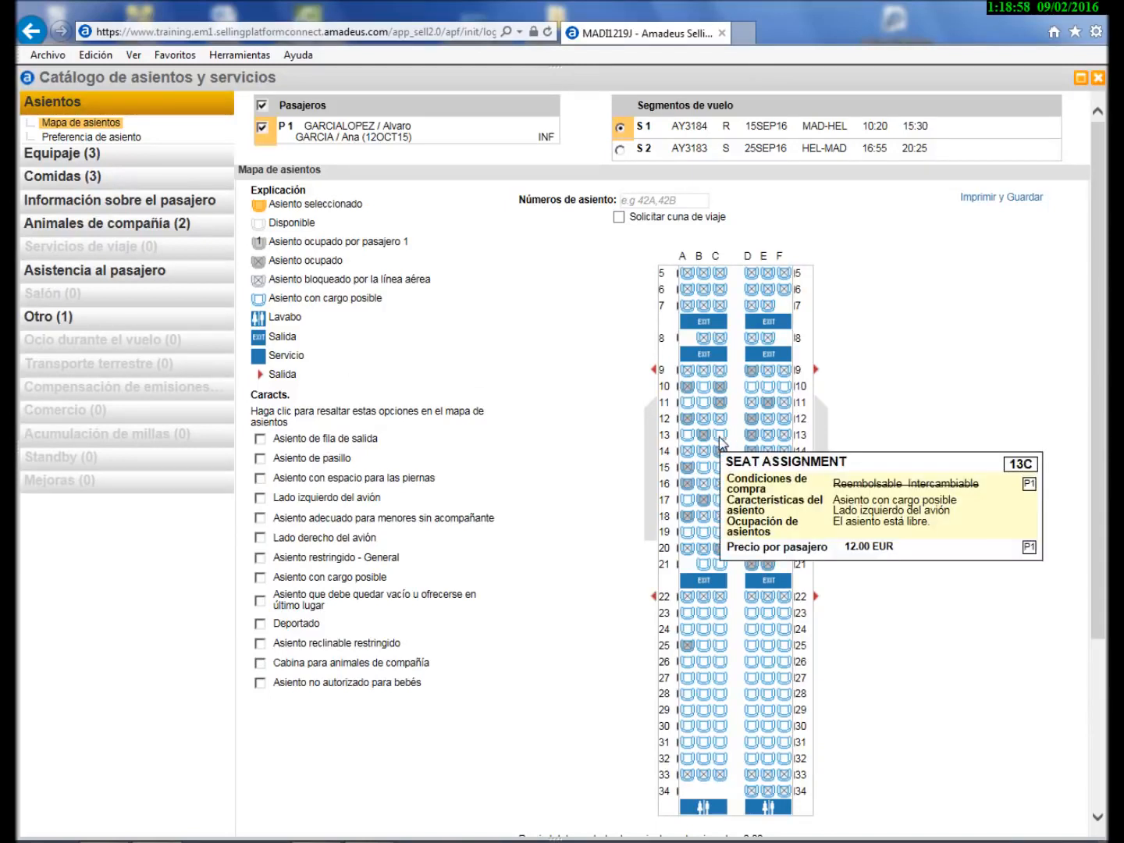
{"action": "mouse_move", "coordinate": [771, 452]}
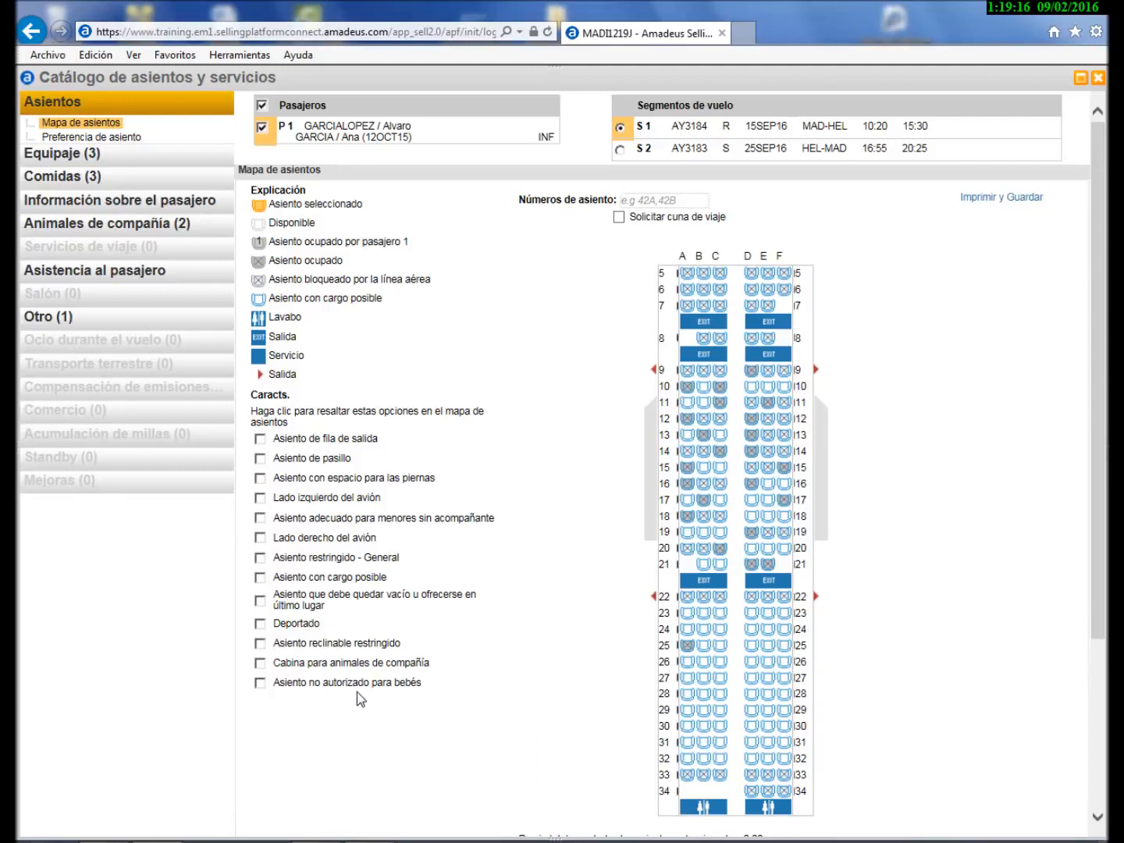
{"action": "left_click", "coordinate": [259, 684]}
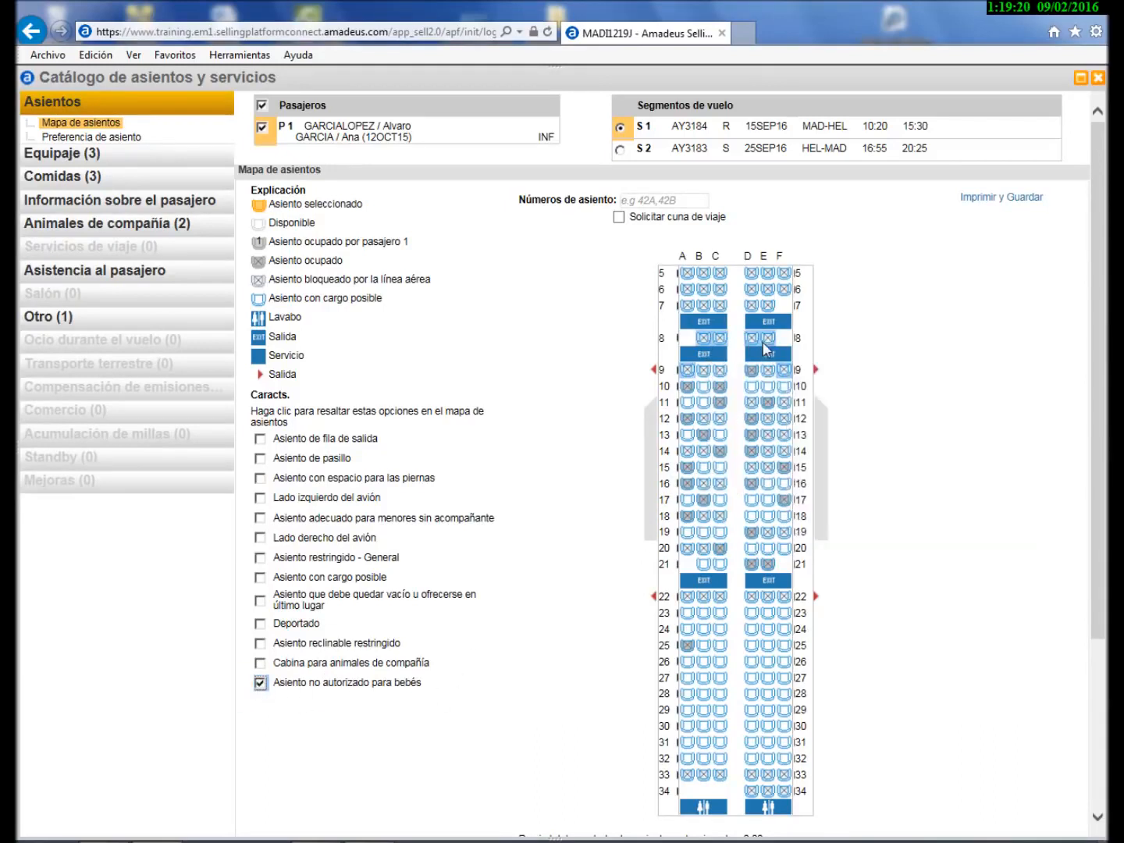
{"action": "mouse_move", "coordinate": [783, 366]}
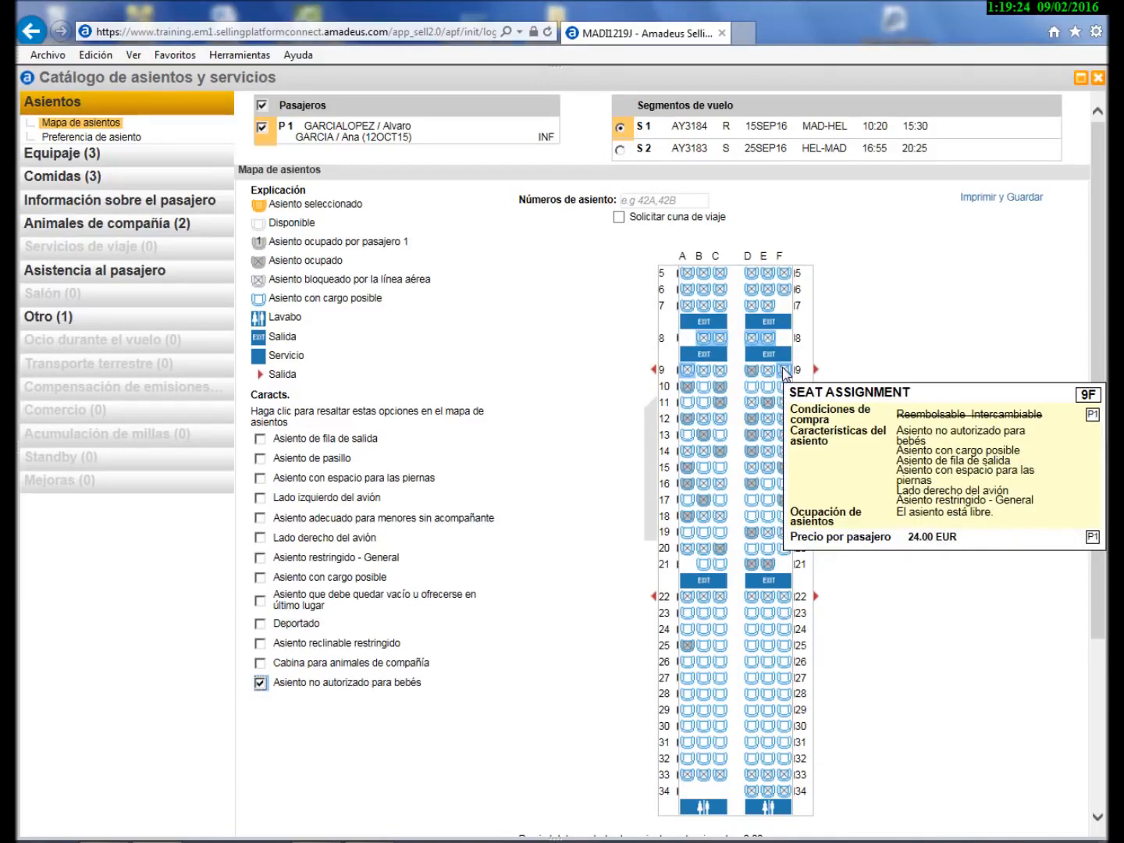
{"action": "left_click", "coordinate": [720, 437]}
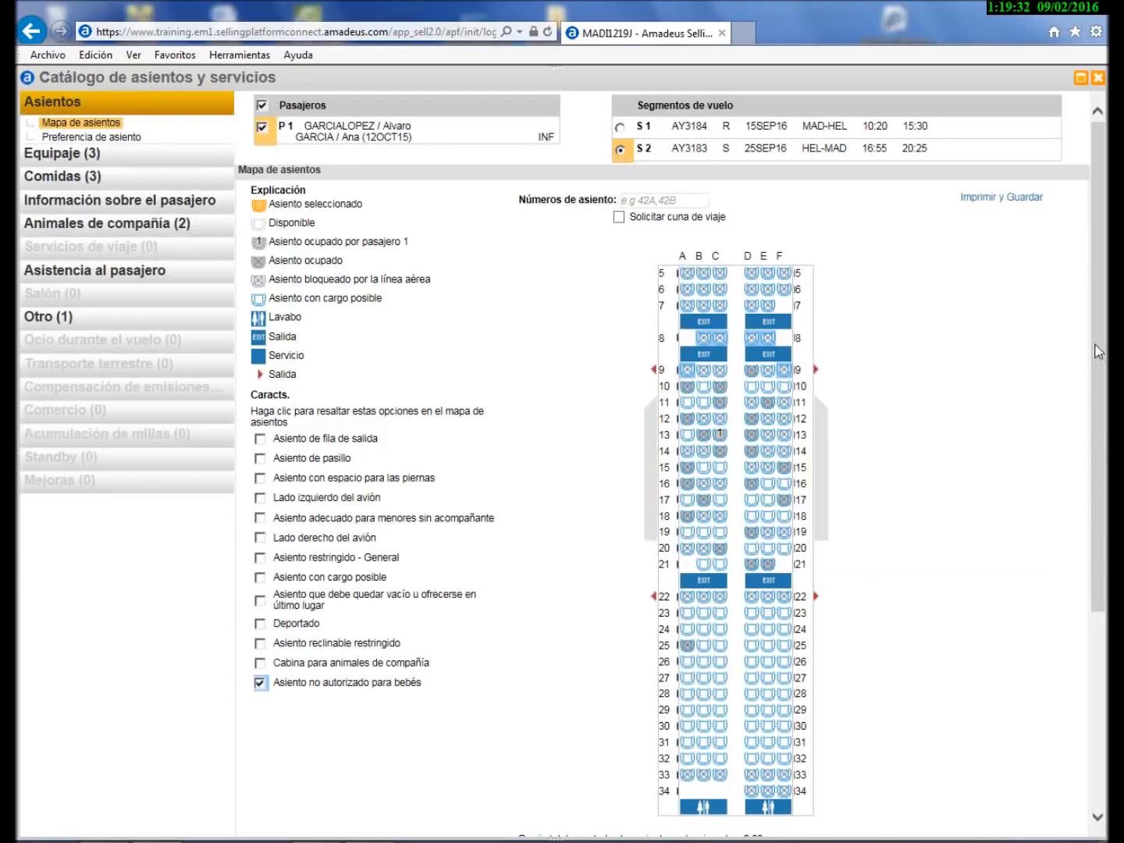
- Choose seat 19D on Helsinki–Madrid and add both seat requests to the booking
{"action": "left_click_drag", "start_coordinate": [1100, 463], "coordinate": [1097, 652]}
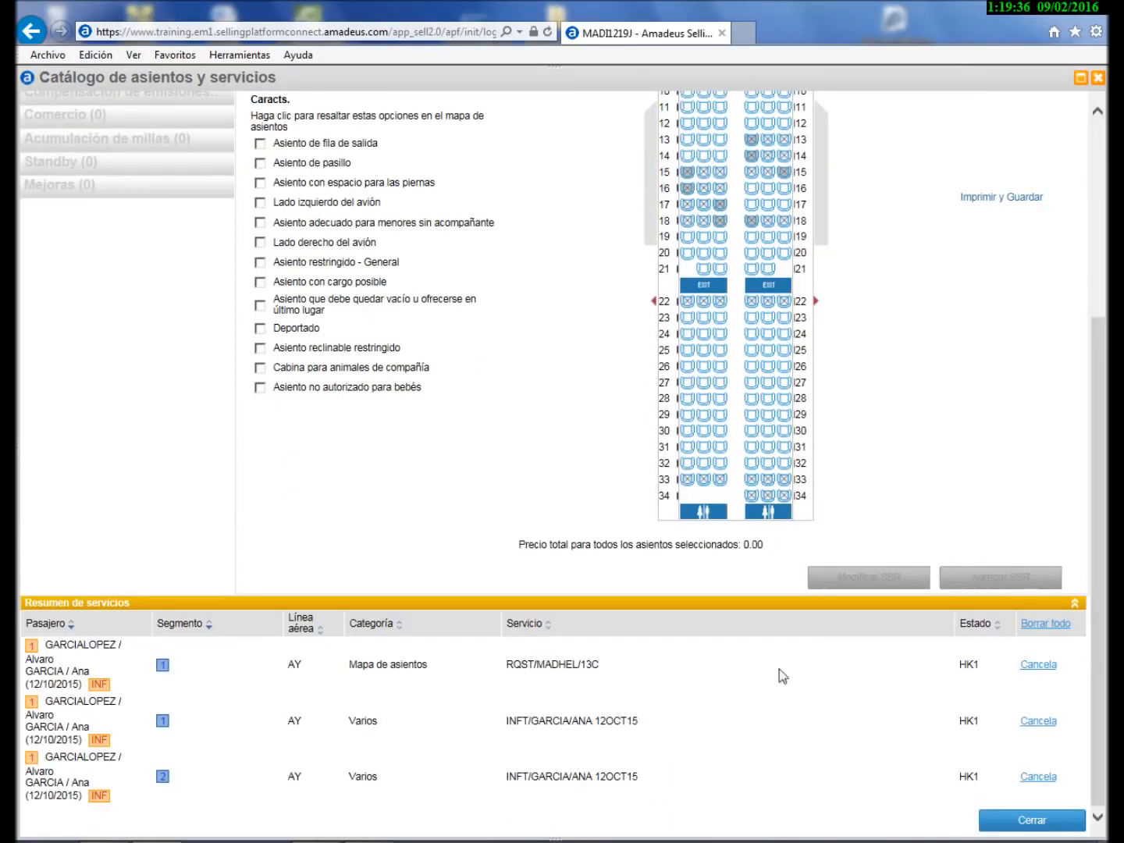
{"action": "left_click_drag", "start_coordinate": [1101, 640], "coordinate": [1102, 410]}
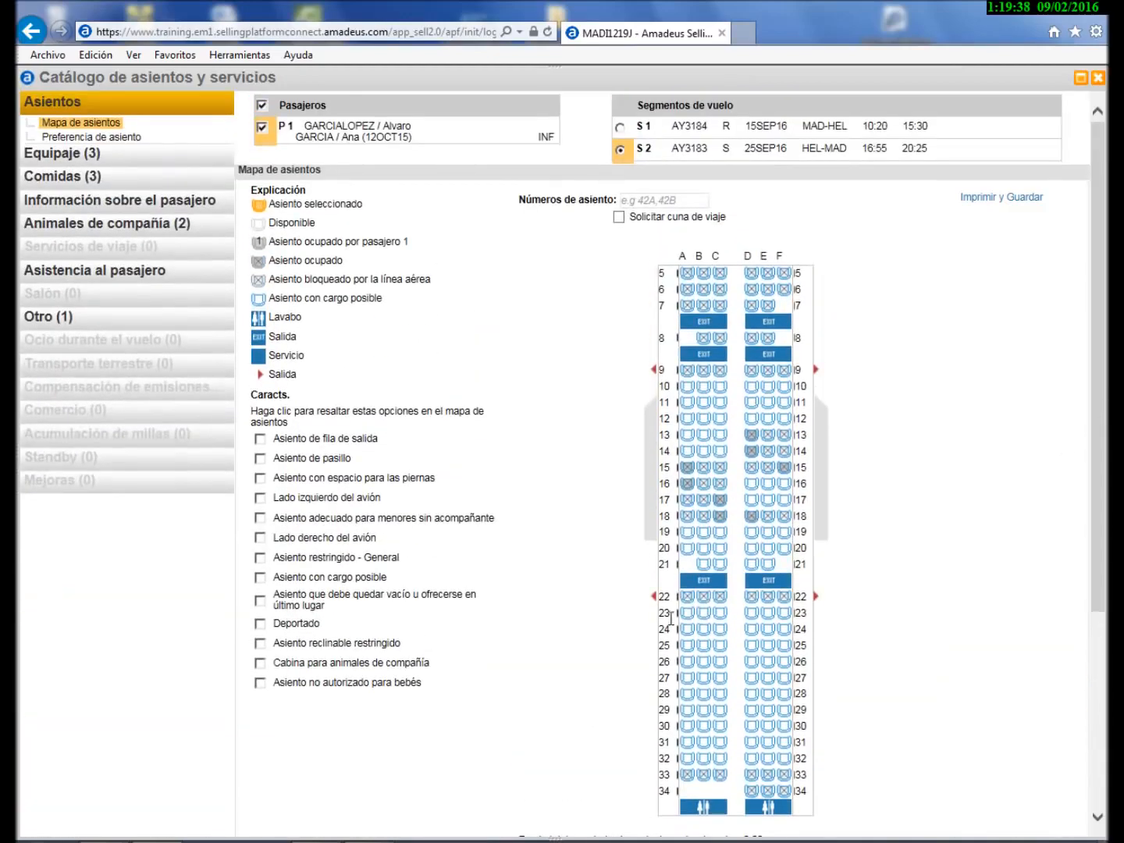
{"action": "left_click", "coordinate": [748, 532]}
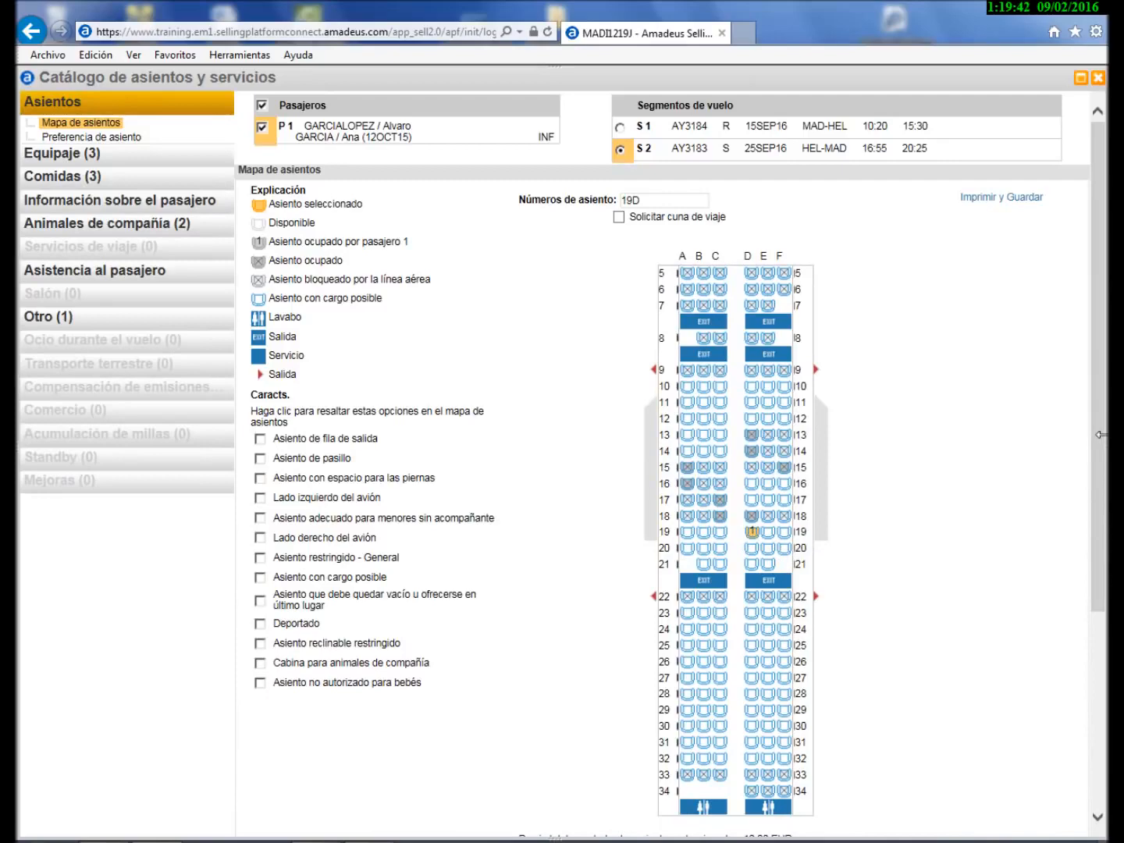
{"action": "left_click_drag", "start_coordinate": [1100, 439], "coordinate": [1101, 593]}
{"action": "left_click", "coordinate": [986, 641]}
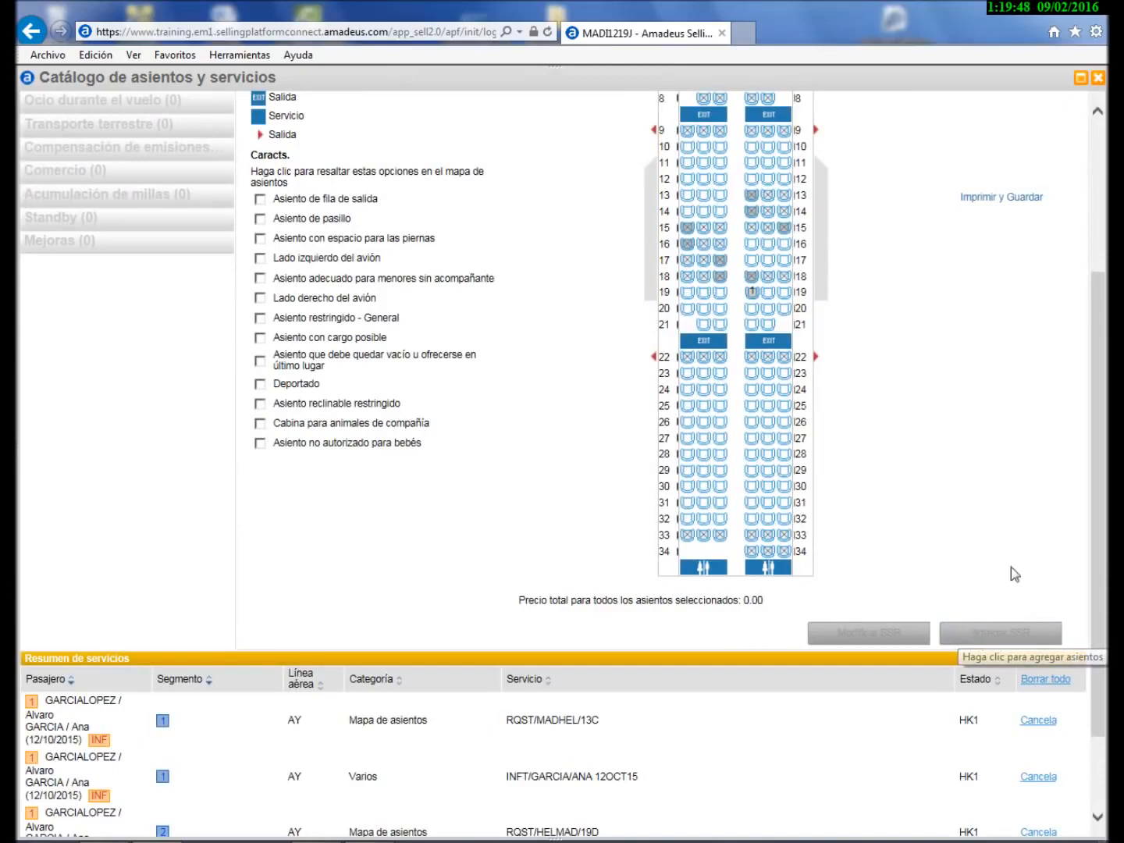
{"action": "scroll", "coordinate": [1101, 576], "scroll_direction": "up", "scroll_amount": 3}
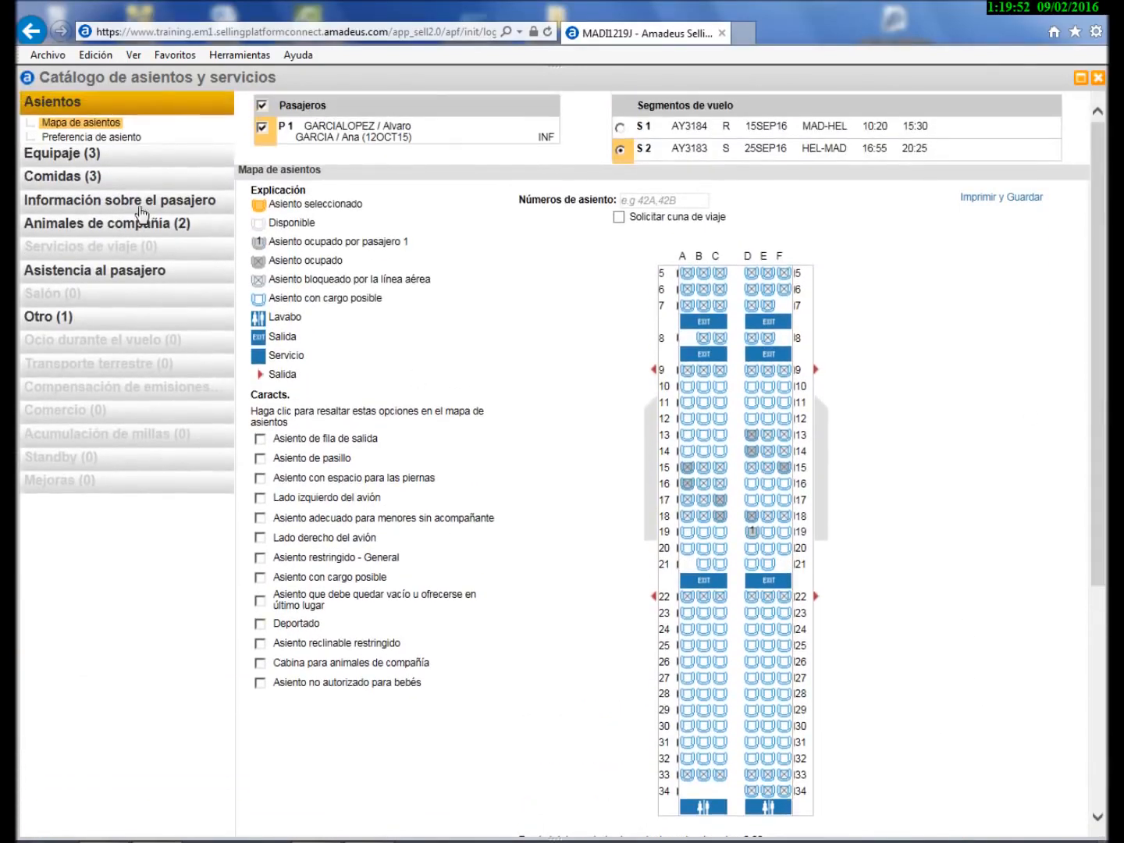
{"action": "left_click", "coordinate": [98, 156]}
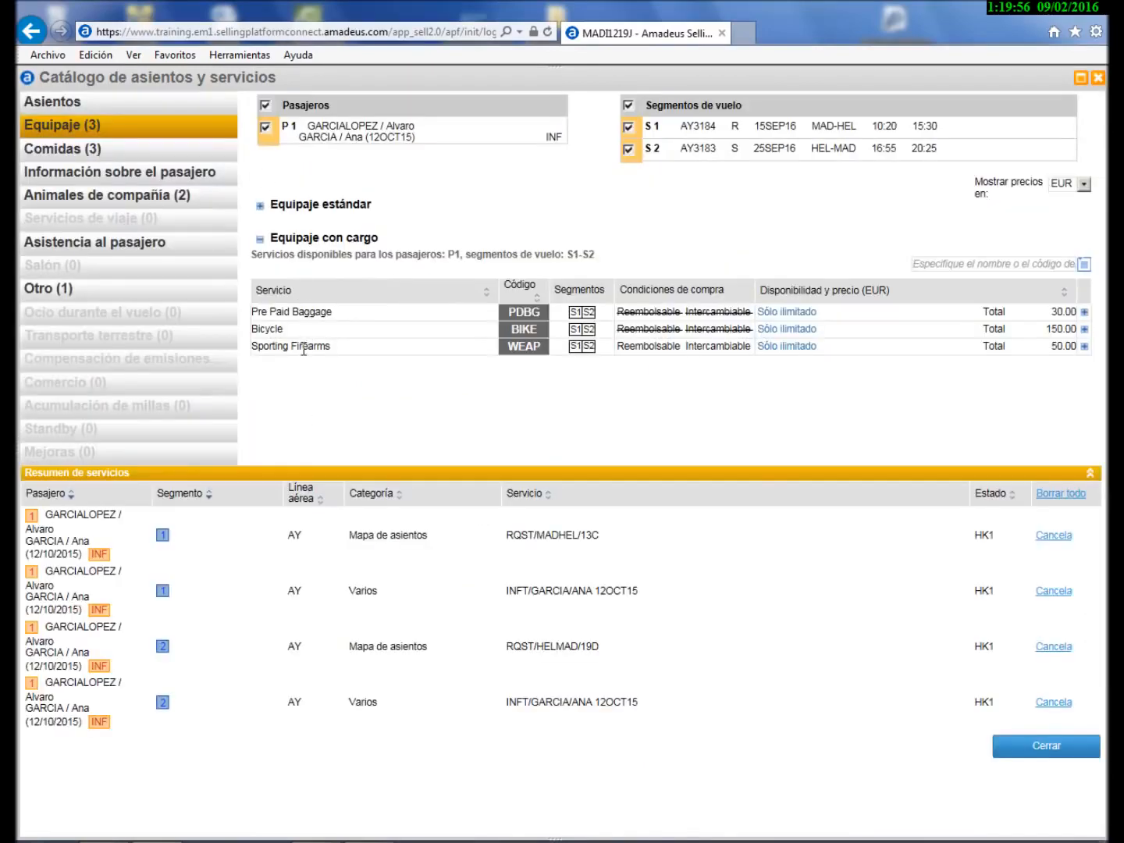
- Request Pre Paid Baggage at 15.00 EUR for the HEL–MAD flight only, then close the catalogue
{"action": "left_click", "coordinate": [1083, 312]}
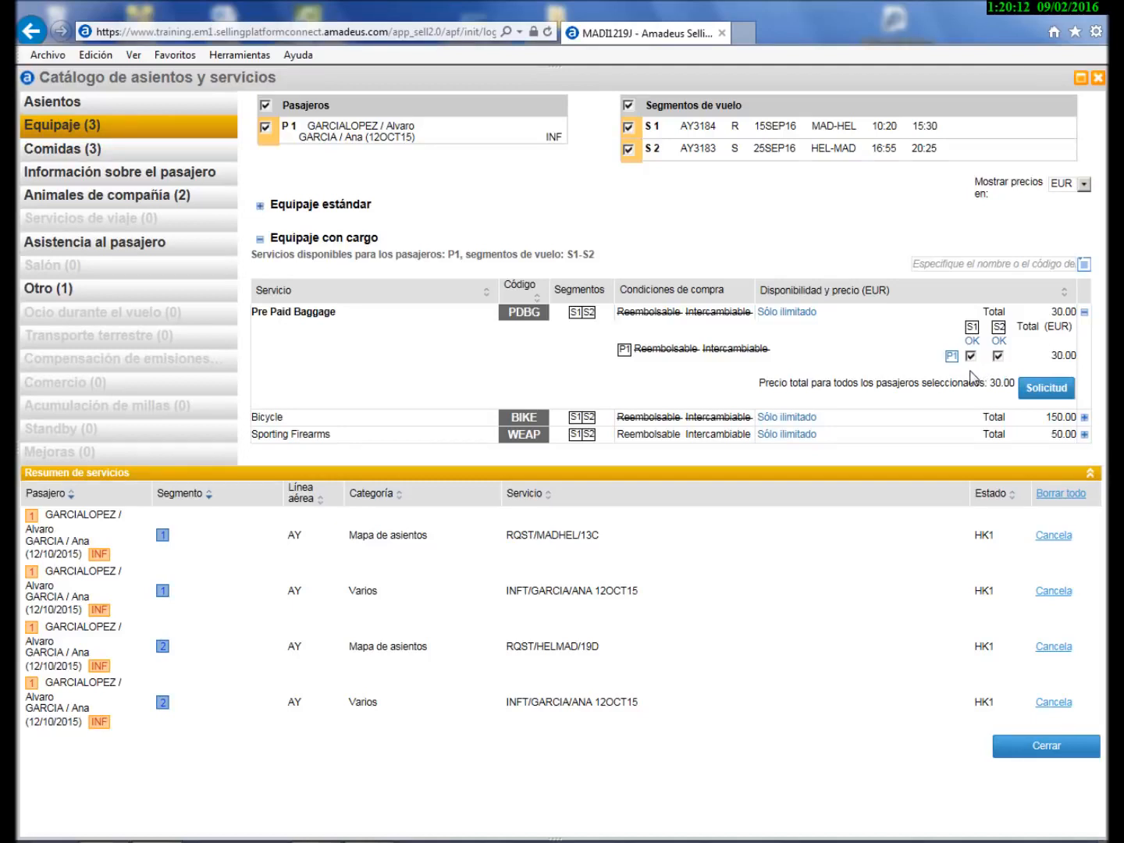
{"action": "left_click", "coordinate": [972, 356]}
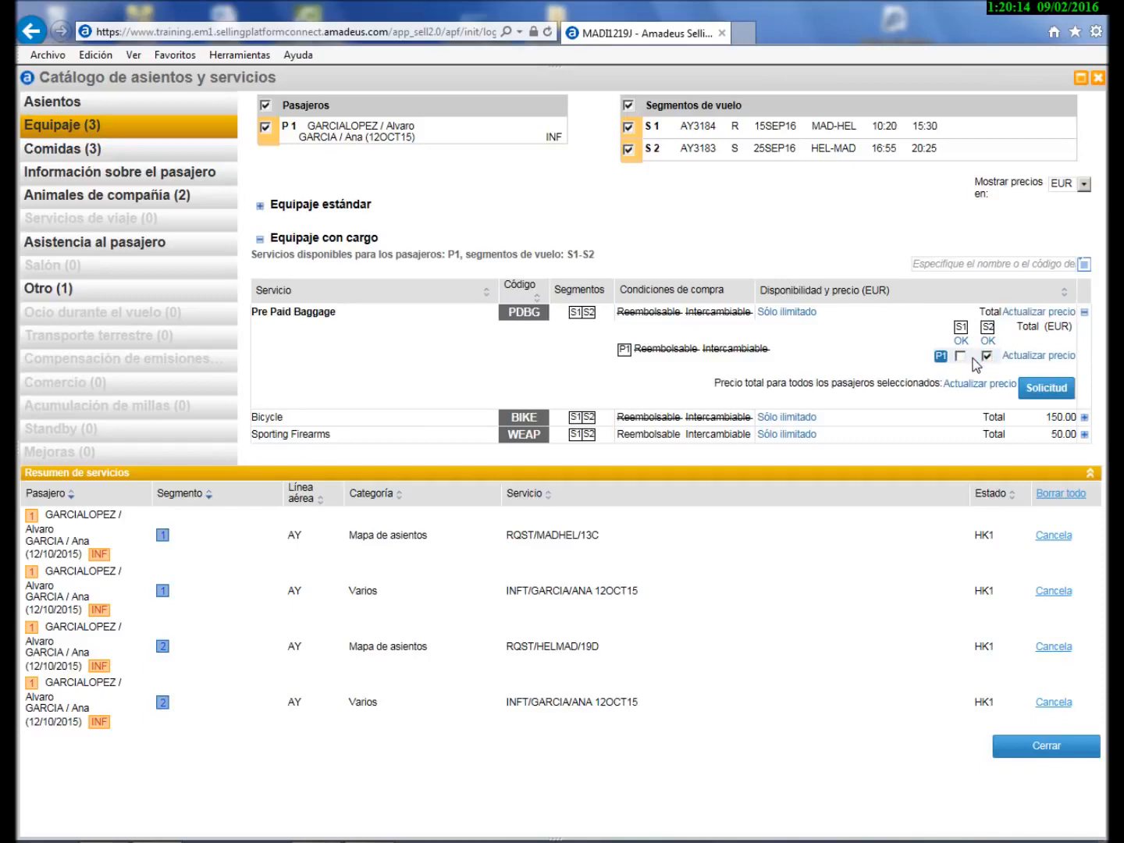
{"action": "left_click", "coordinate": [1026, 356]}
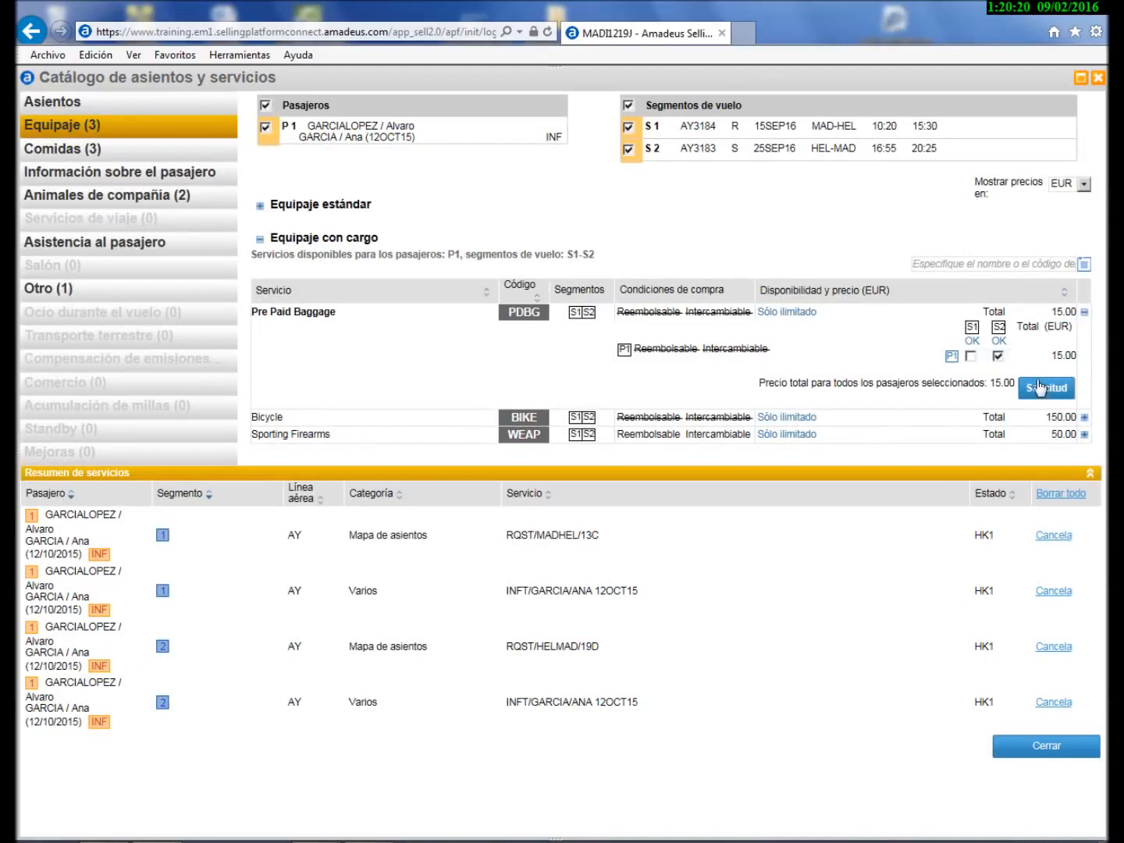
{"action": "left_click", "coordinate": [1039, 389]}
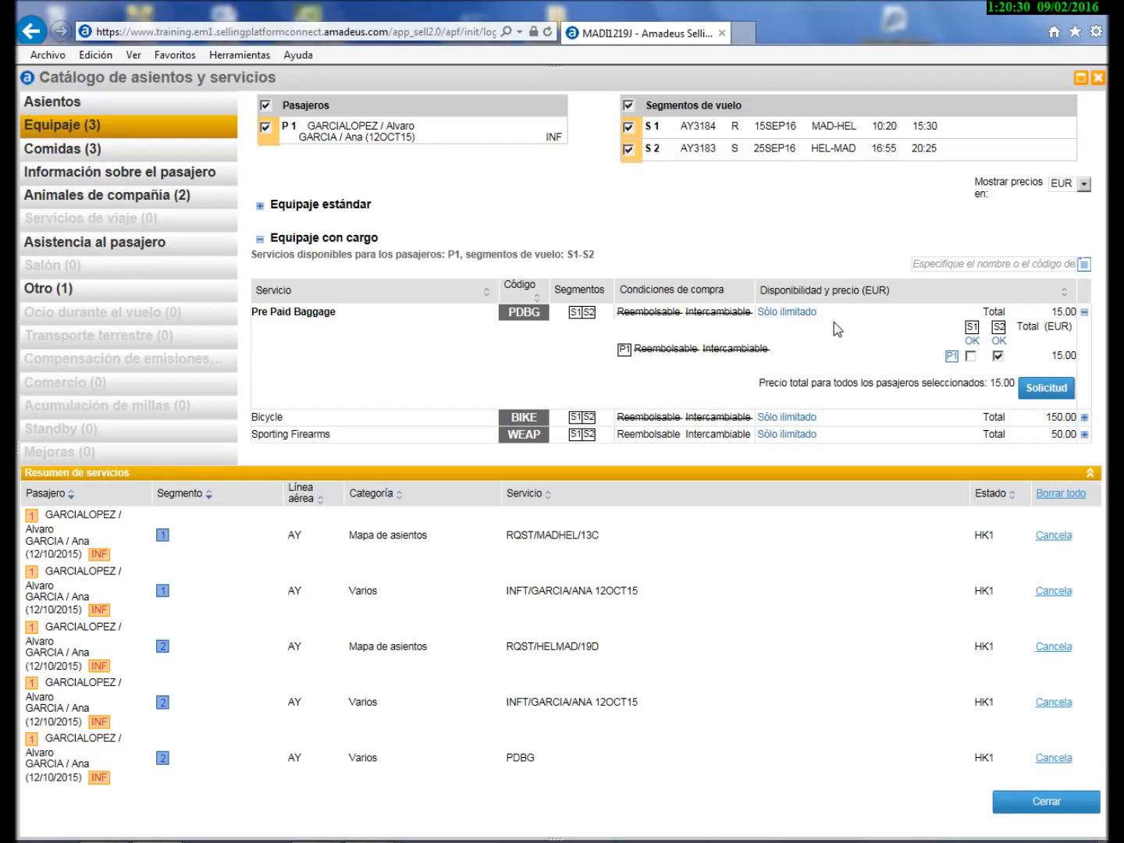
{"action": "left_click", "coordinate": [1023, 807]}
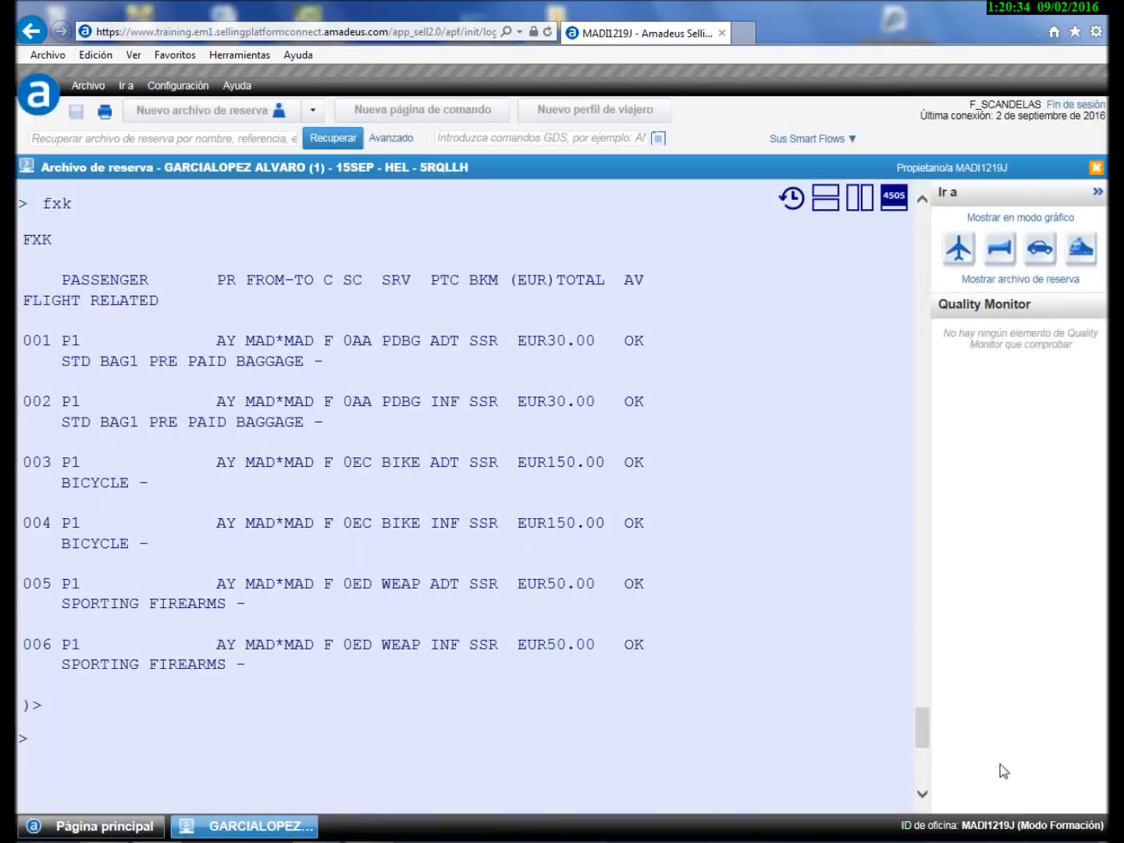
- Redisplay the booking with RT and mark the two seat request lines and the prepaid baggage SSR
{"action": "type", "text": "rt"}
{"action": "key", "text": "Return"}
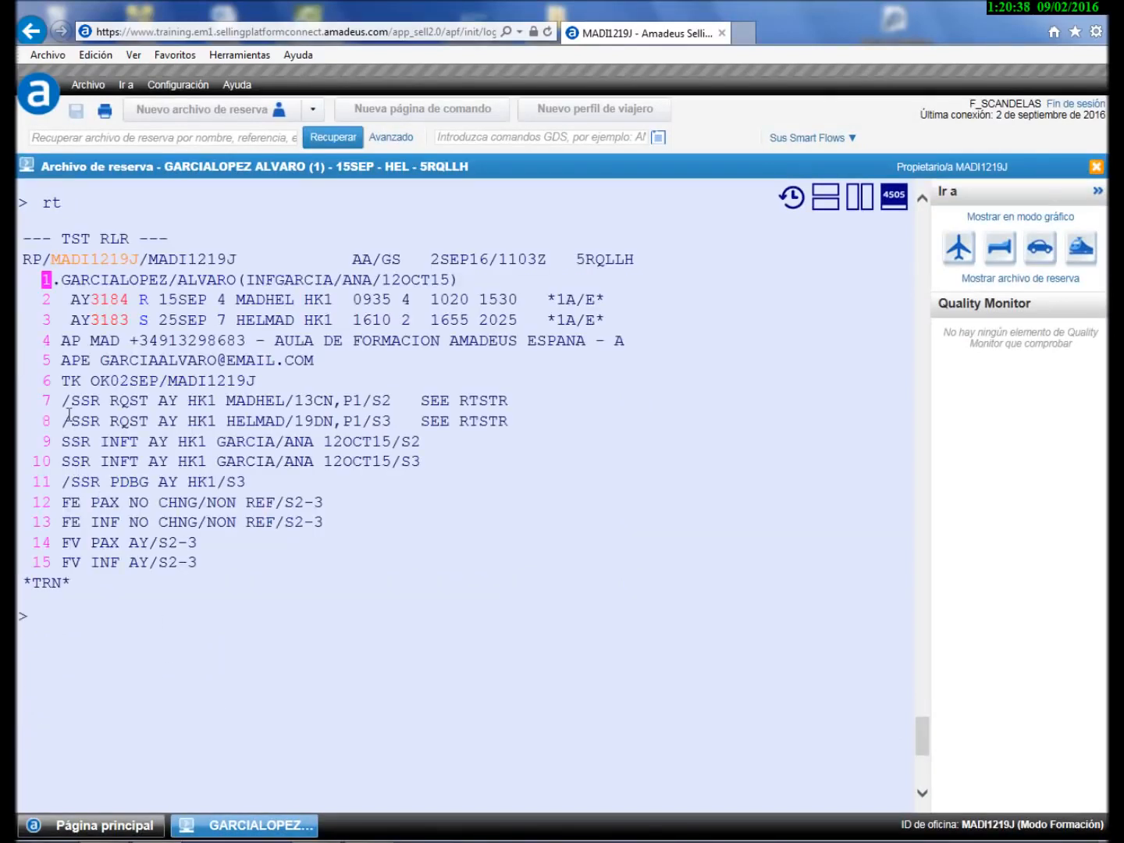
{"action": "left_click_drag", "start_coordinate": [62, 399], "coordinate": [517, 419]}
{"action": "left_click_drag", "start_coordinate": [51, 482], "coordinate": [245, 481]}
{"action": "left_click", "coordinate": [64, 629]}
- Price the ancillaries with FXG (baggage EUR15.00, seat EUR24.00) and add FP CASH
{"action": "type", "text": "fxg"}
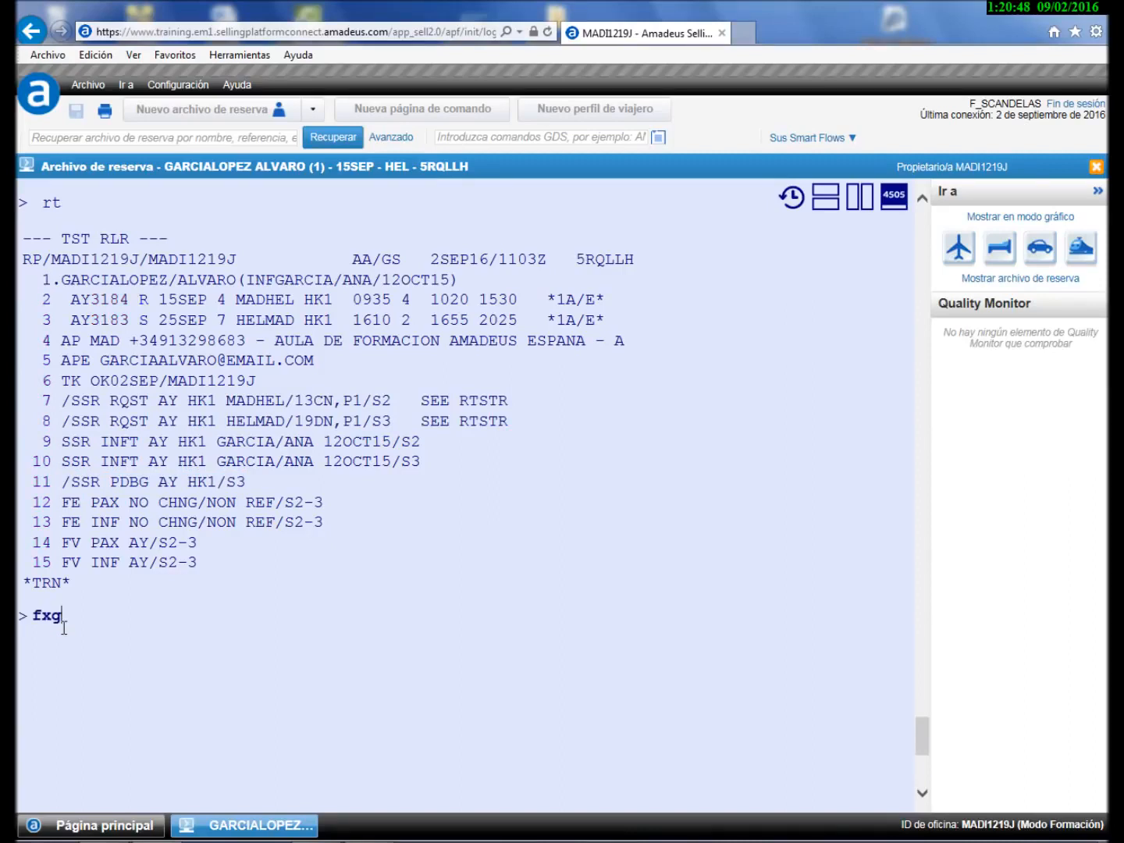
{"action": "key", "text": "Return"}
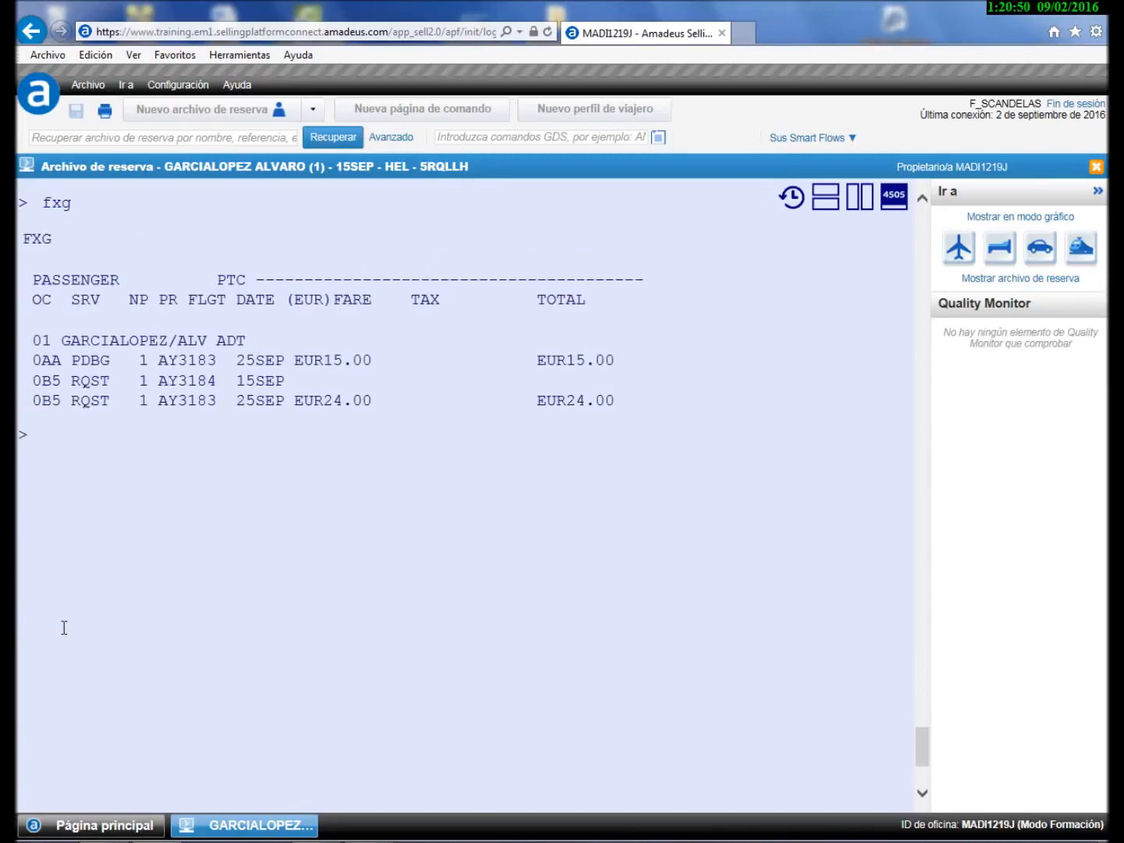
{"action": "type", "text": "fpcash"}
{"action": "key", "text": "Return"}
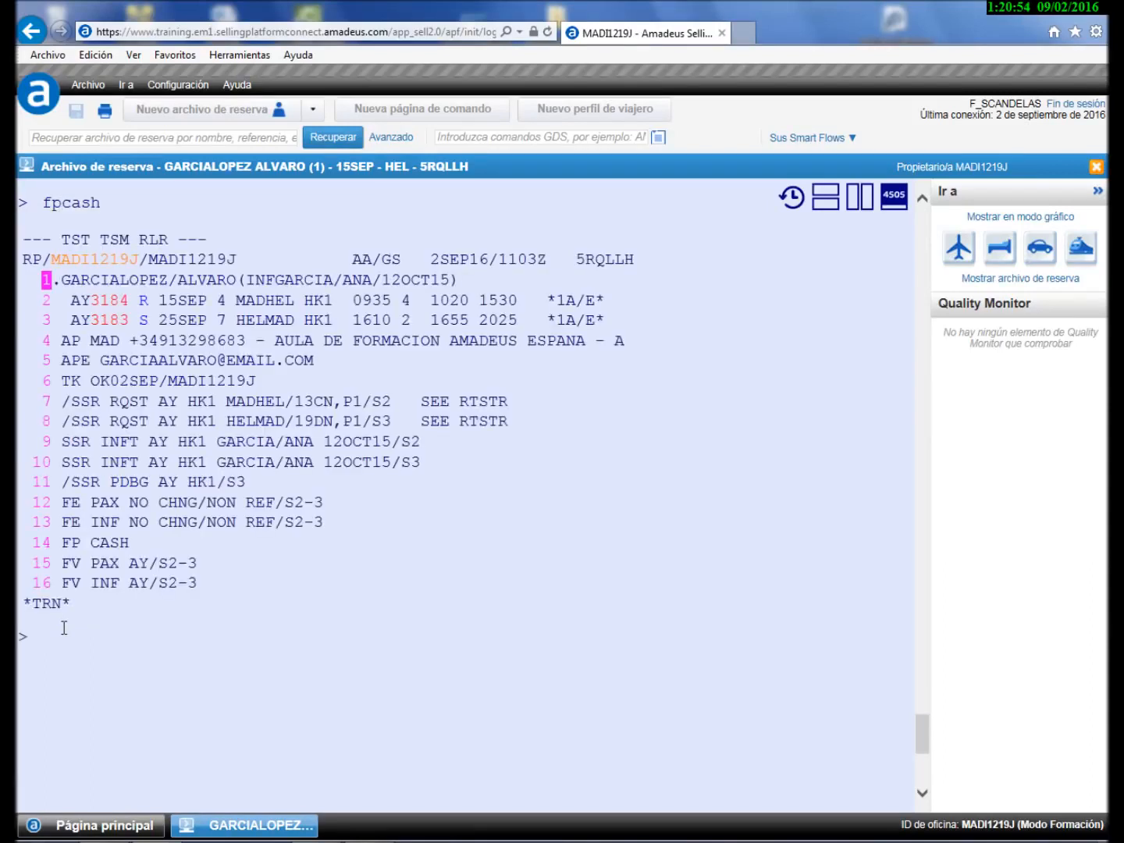
- Issue the tickets and EMDs with TTP/TTM/RT, resending it after the warning
{"action": "type", "text": "ttp/"}
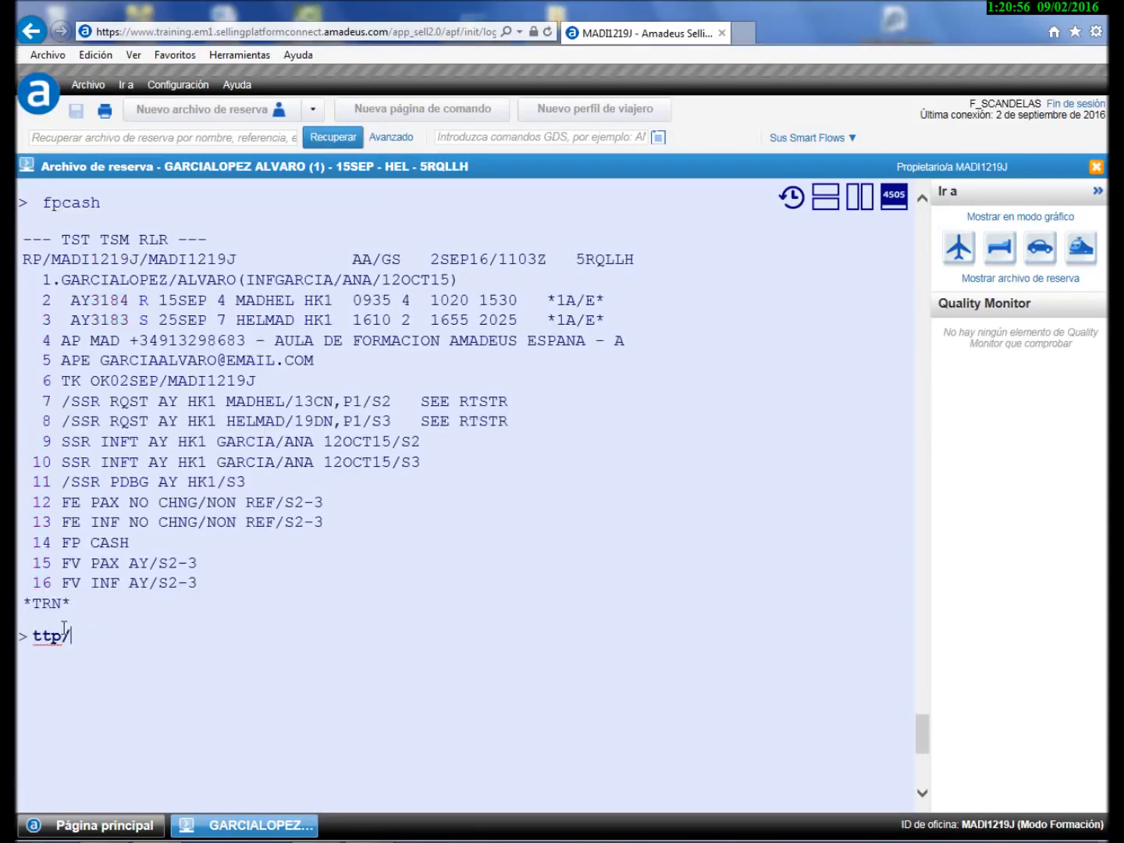
{"action": "type", "text": "ttm/rt"}
{"action": "key", "text": "Return"}
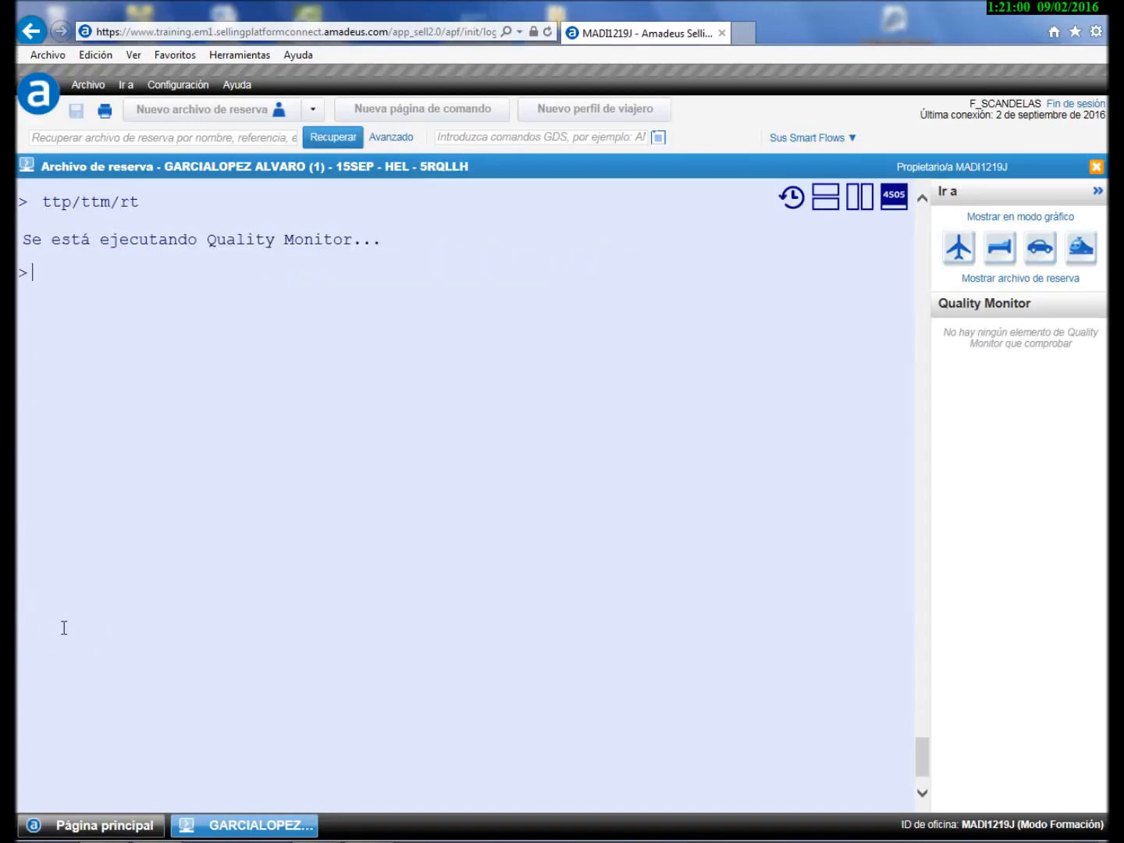
{"action": "type", "text": "ttp/ttm/rt"}
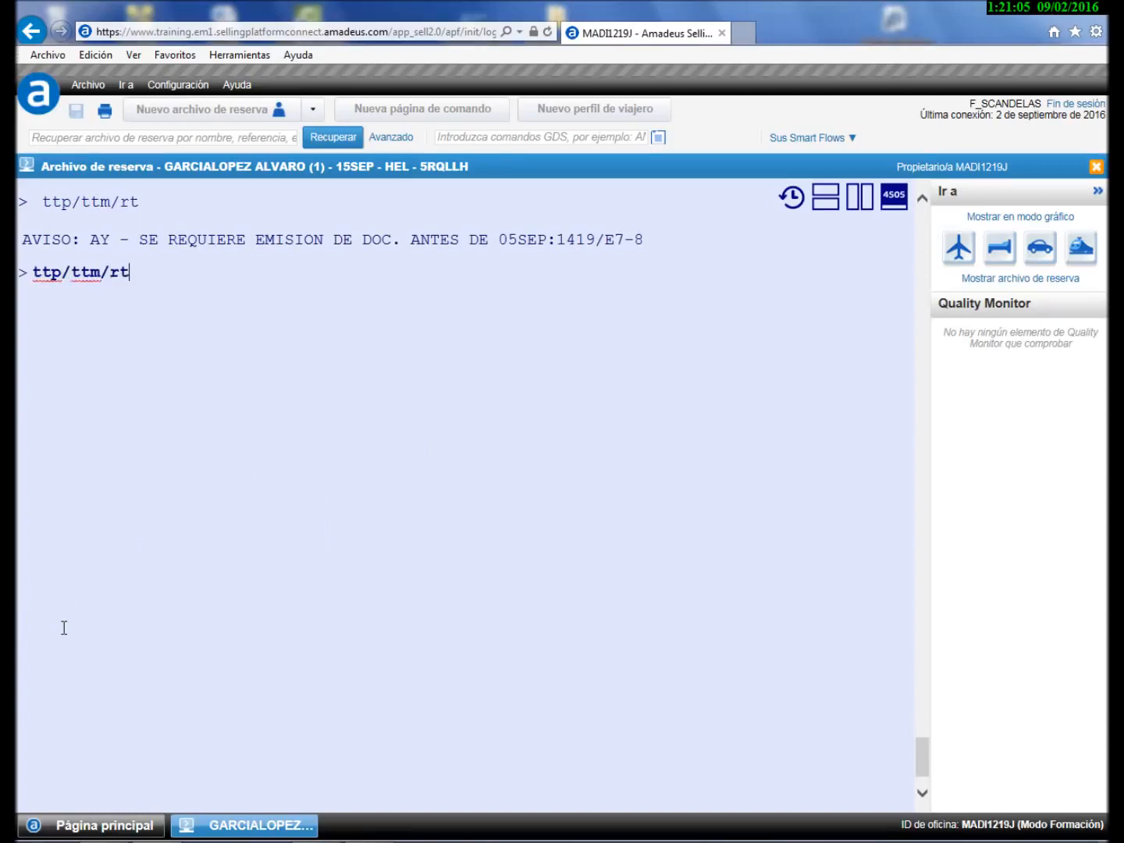
{"action": "key", "text": "Return"}
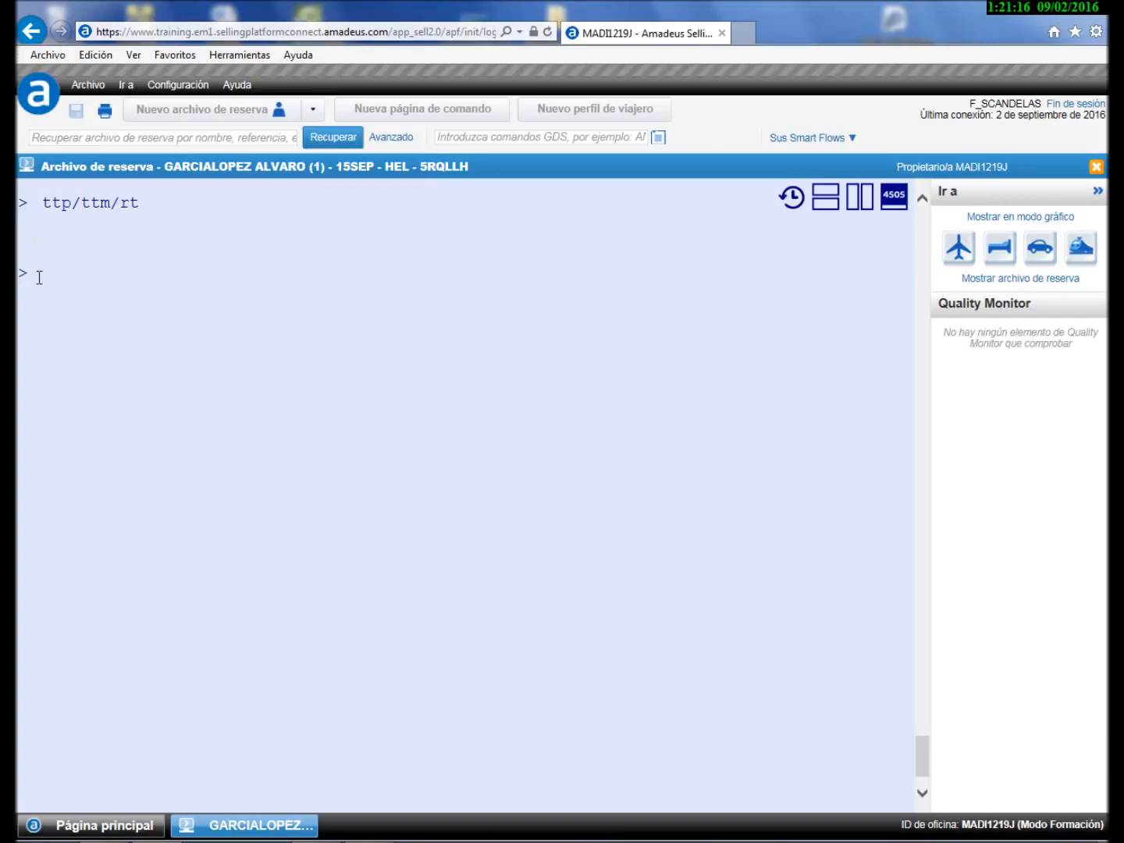
- Redisplay the booking and open the adult's e-ticket: EUR 349.42, paid cash
{"action": "type", "text": "rt"}
{"action": "key", "text": "Return"}
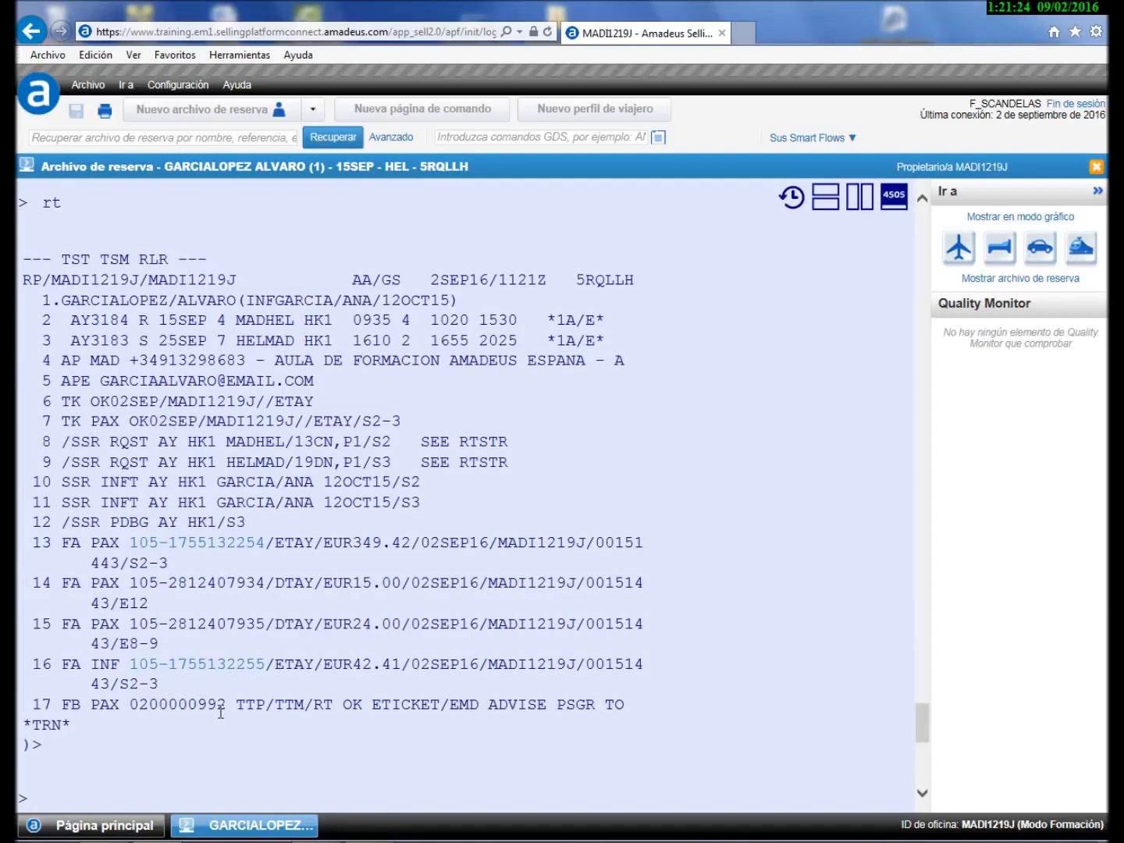
{"action": "left_click", "coordinate": [163, 541]}
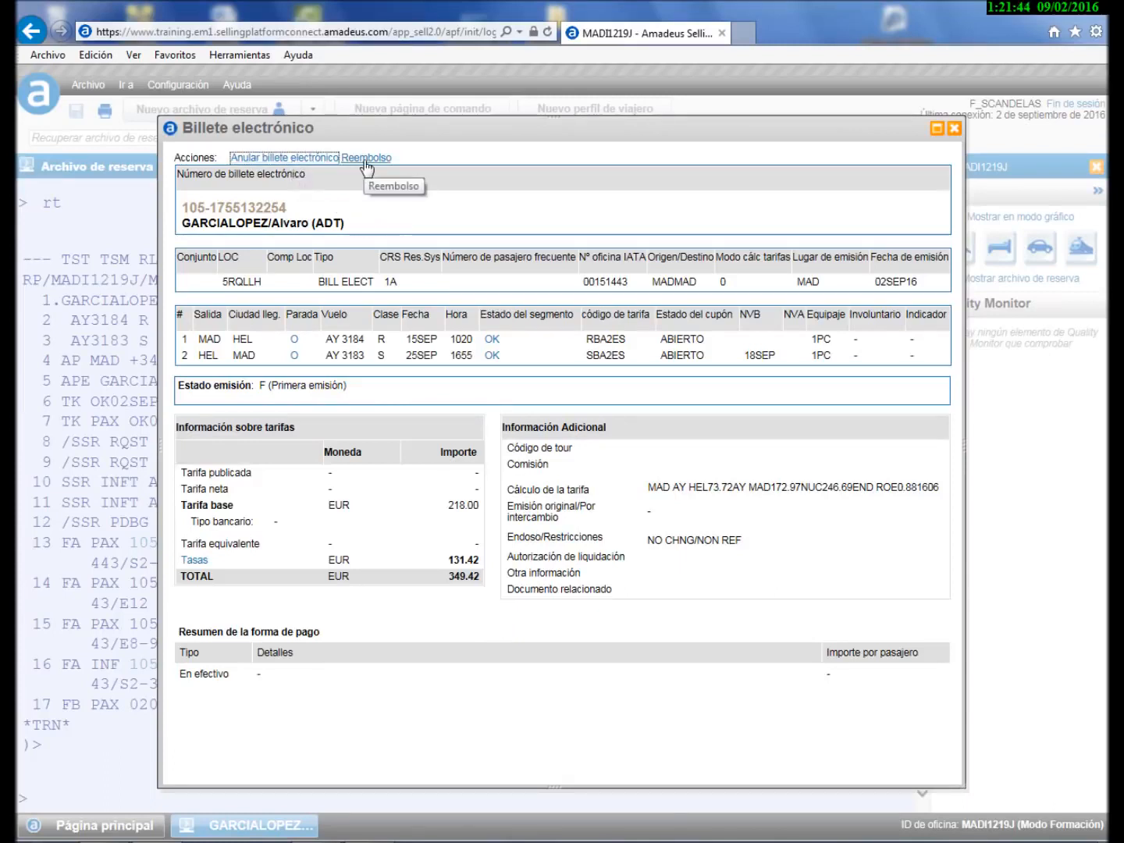
- View the booking file graphically, reviewing both e-tickets, including the infant's, and the 15.00 and 24.00 EUR EMDs
{"action": "left_click", "coordinate": [953, 126]}
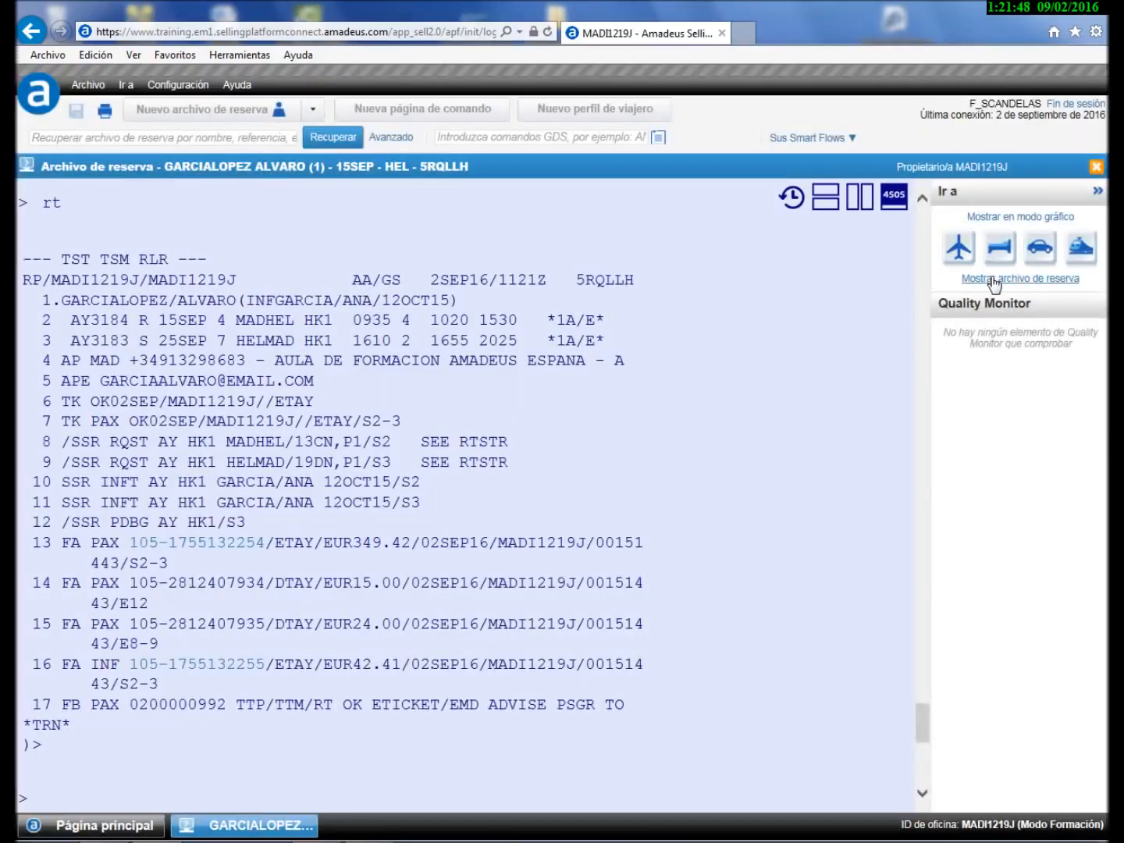
{"action": "left_click", "coordinate": [993, 279]}
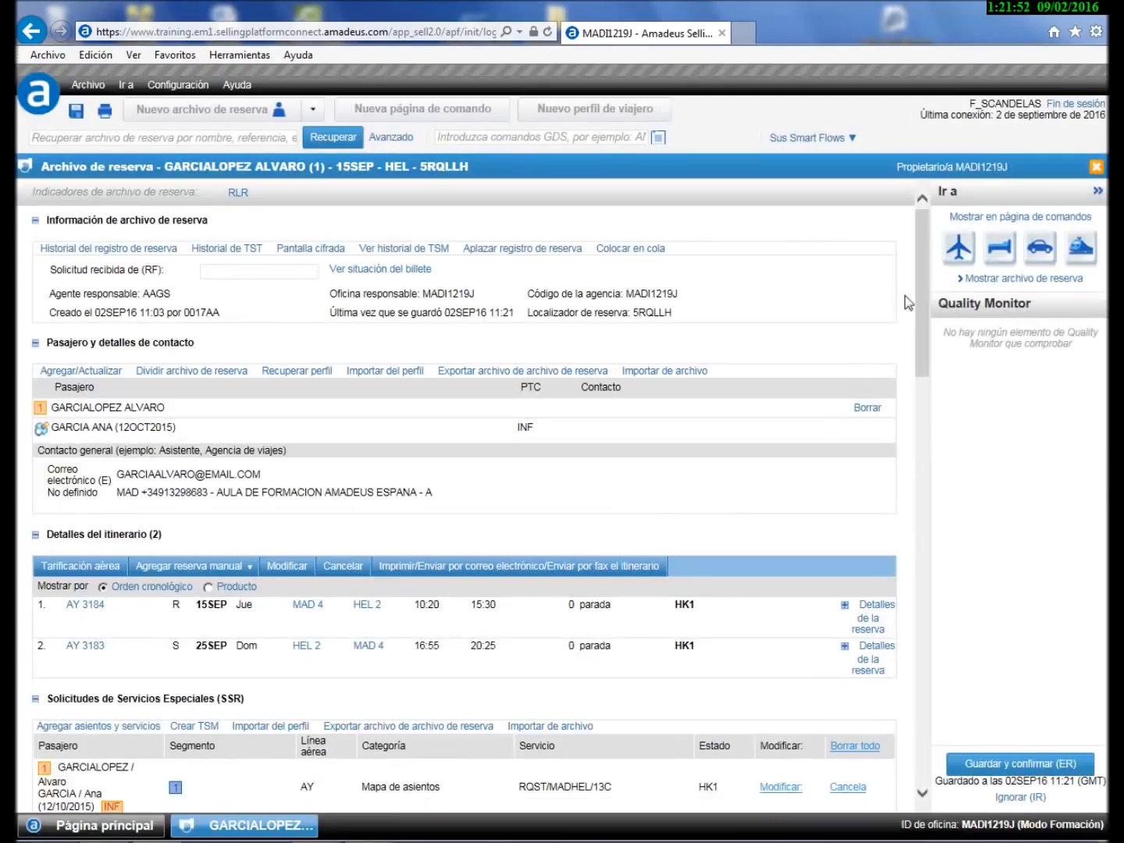
{"action": "left_click_drag", "start_coordinate": [919, 288], "coordinate": [931, 673]}
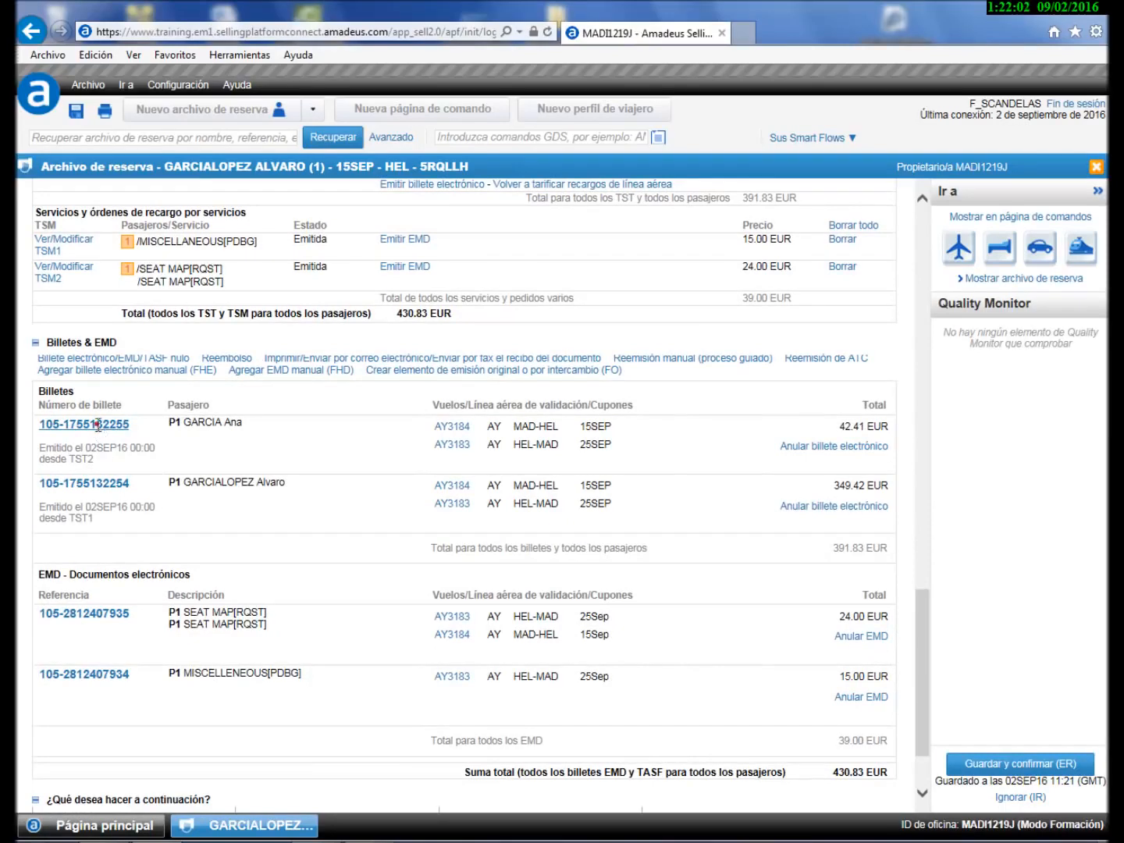
{"action": "left_click", "coordinate": [99, 425]}
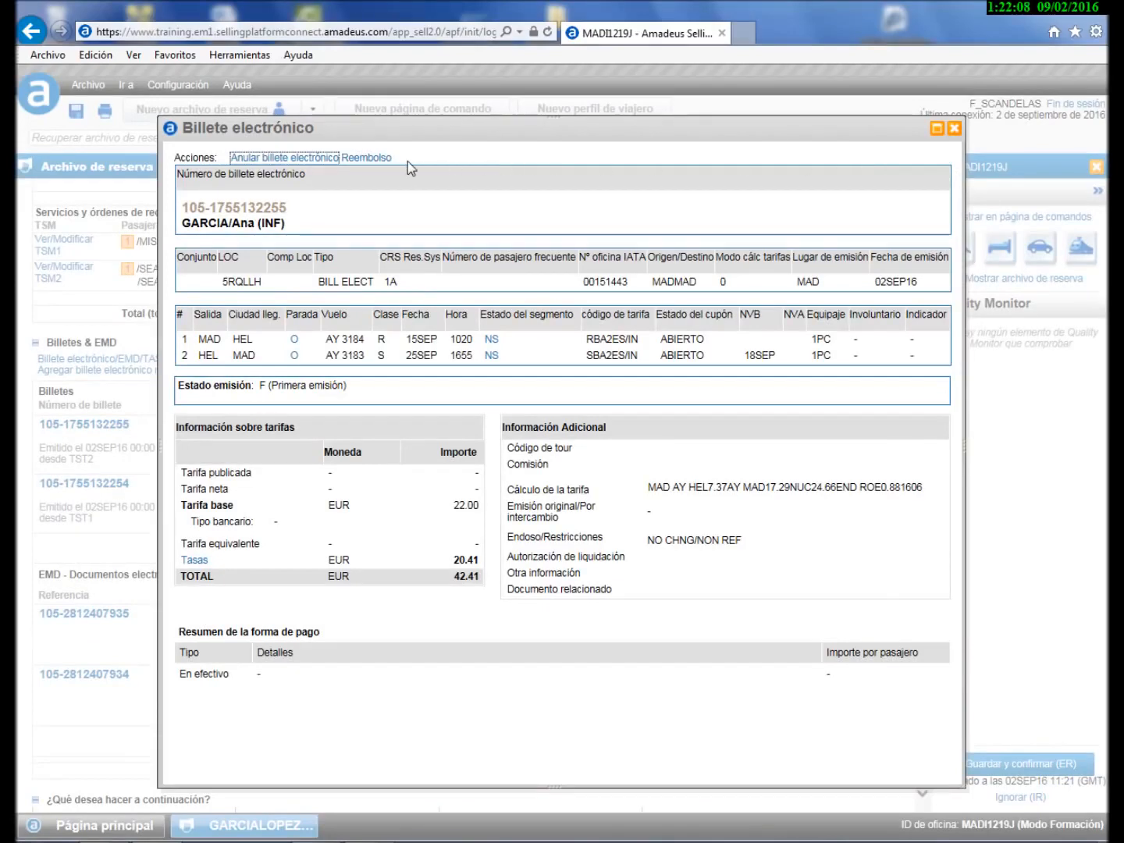
{"action": "left_click", "coordinate": [953, 130]}
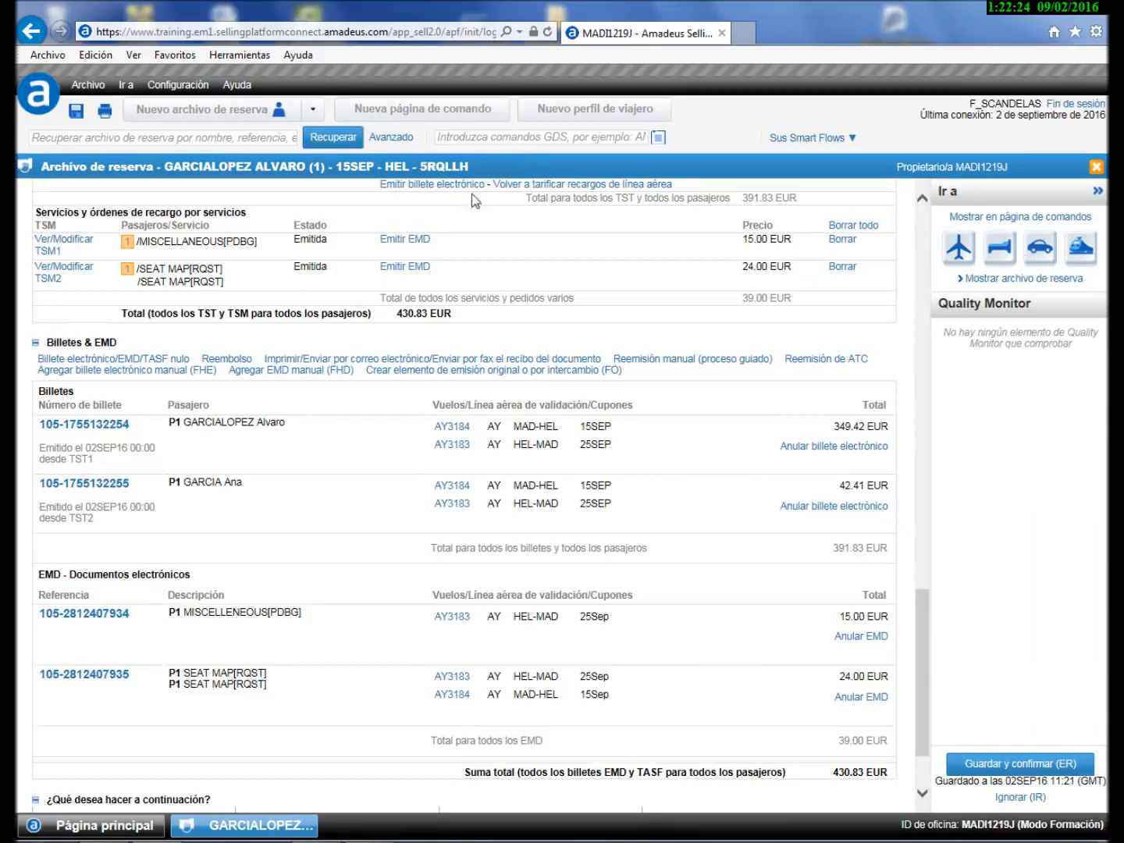
{"action": "left_click", "coordinate": [313, 111]}
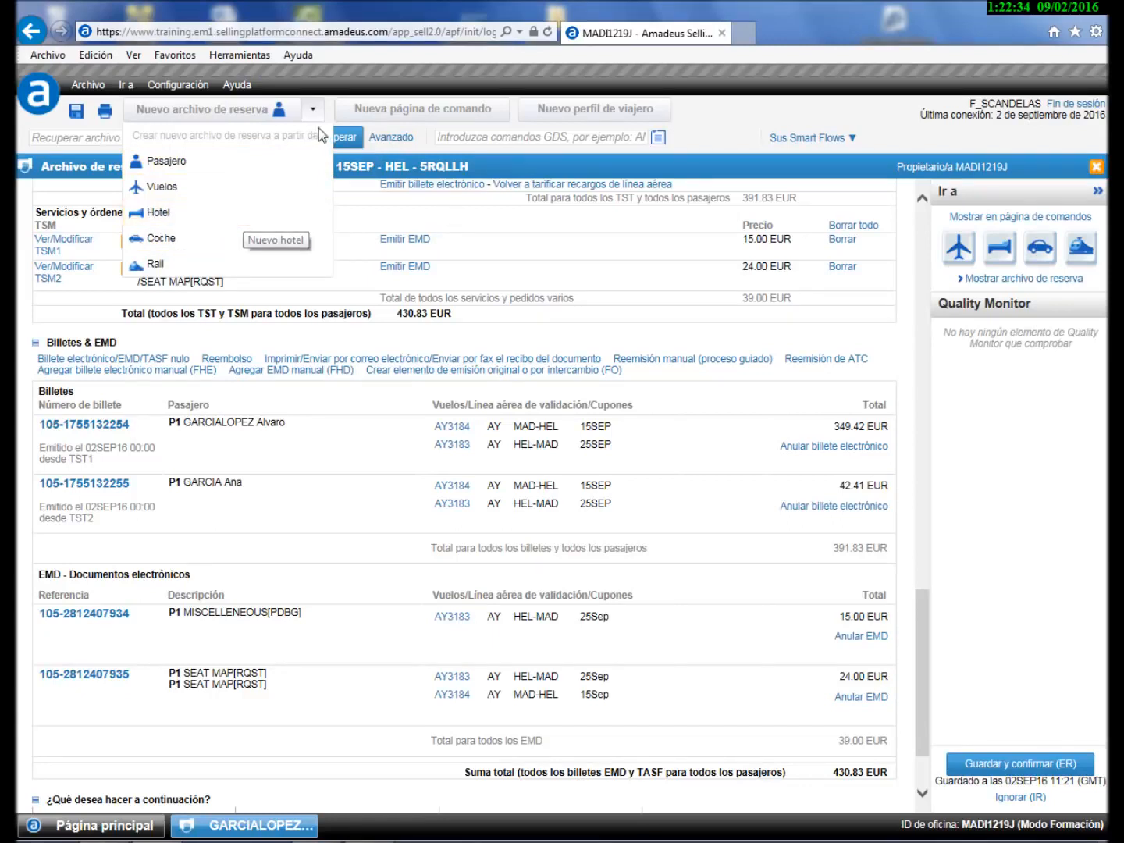
- Search rental cars at Helsinki Vantaa (HEL) for 15–25 September 2016, checking providers and extra options
{"action": "left_click", "coordinate": [312, 110]}
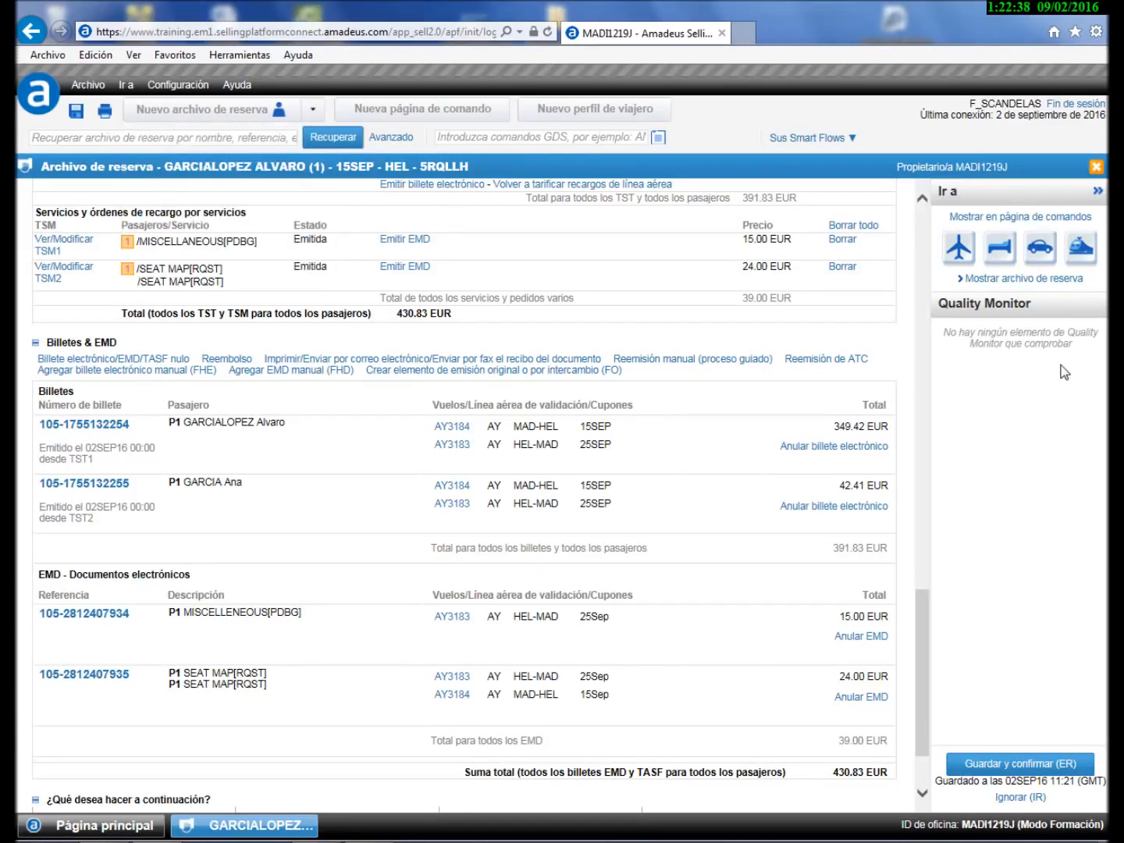
{"action": "left_click", "coordinate": [1041, 250]}
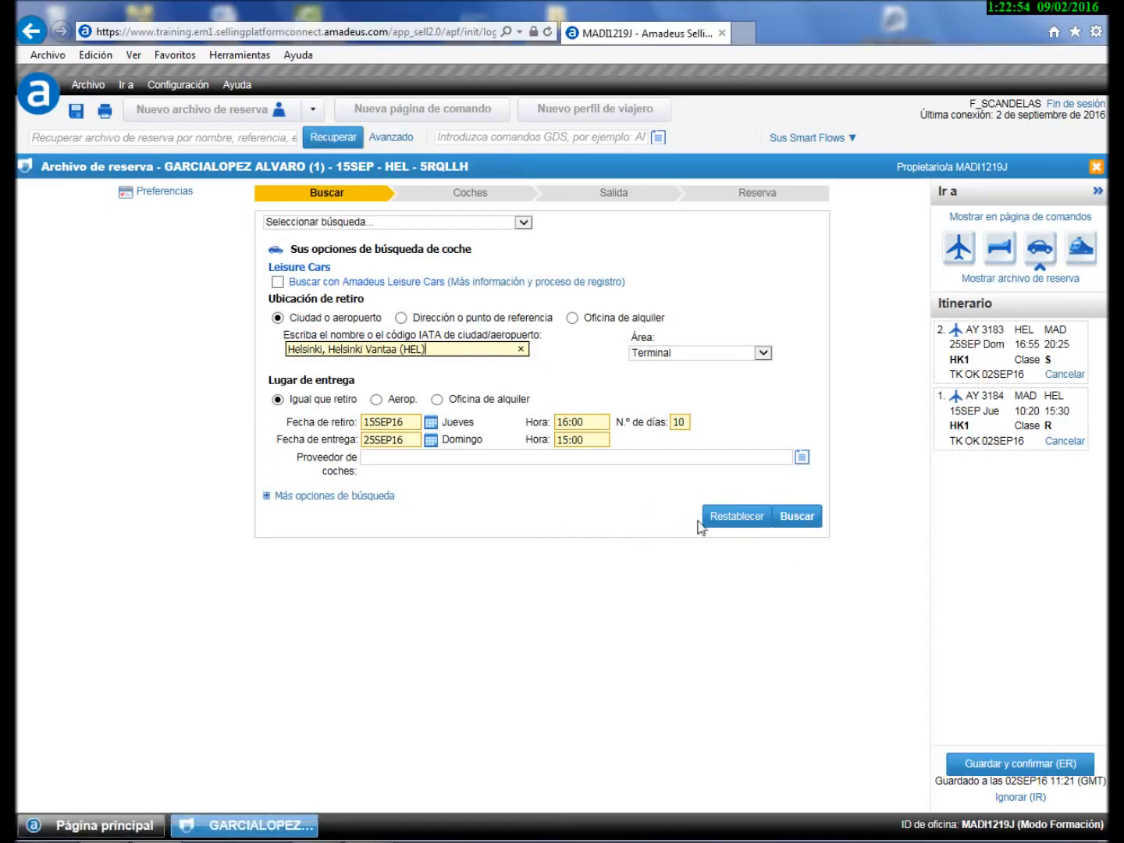
{"action": "left_click", "coordinate": [802, 457]}
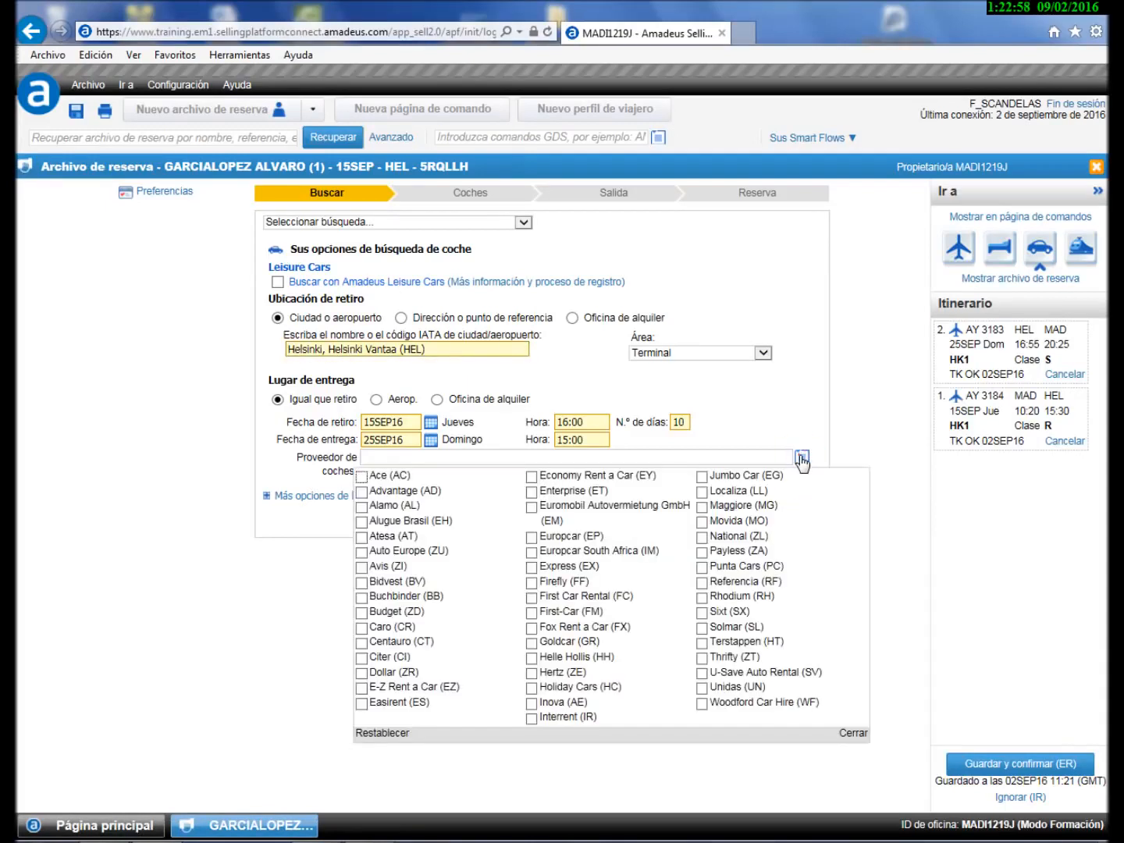
{"action": "left_click", "coordinate": [802, 457]}
{"action": "left_click", "coordinate": [351, 500]}
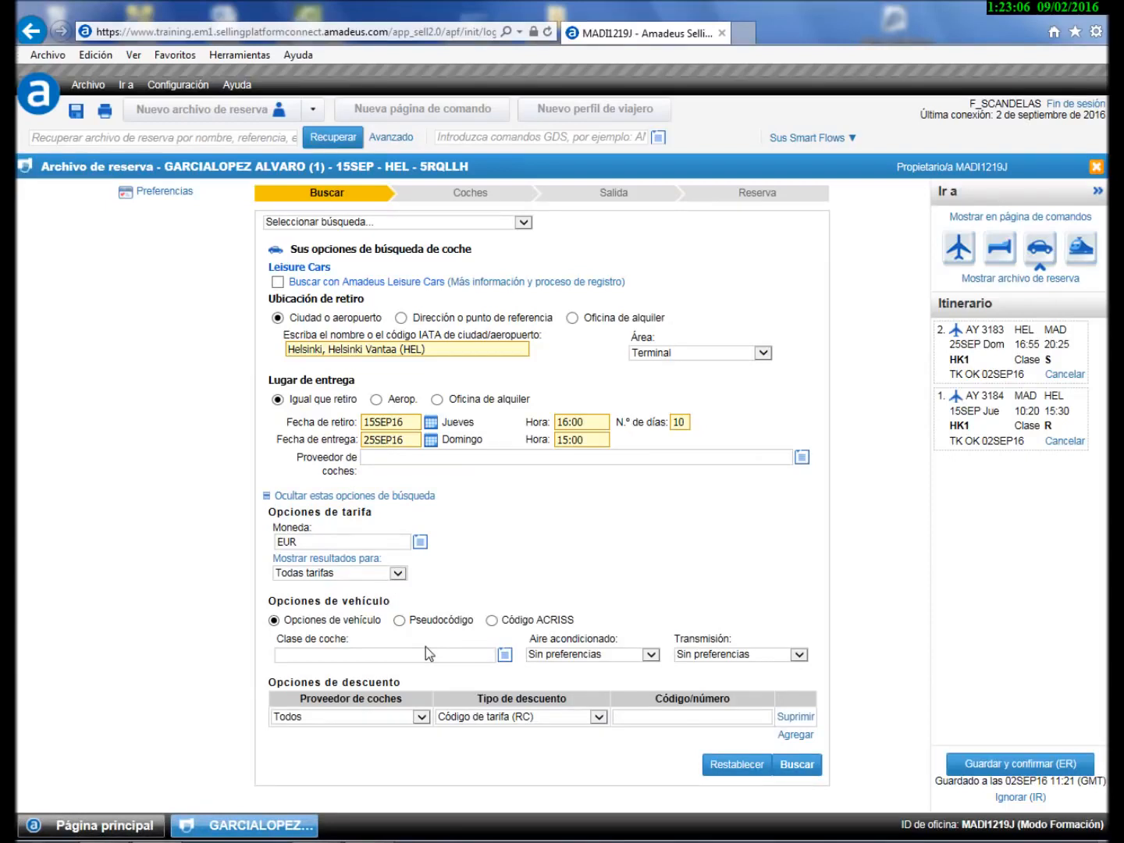
{"action": "left_click", "coordinate": [797, 762]}
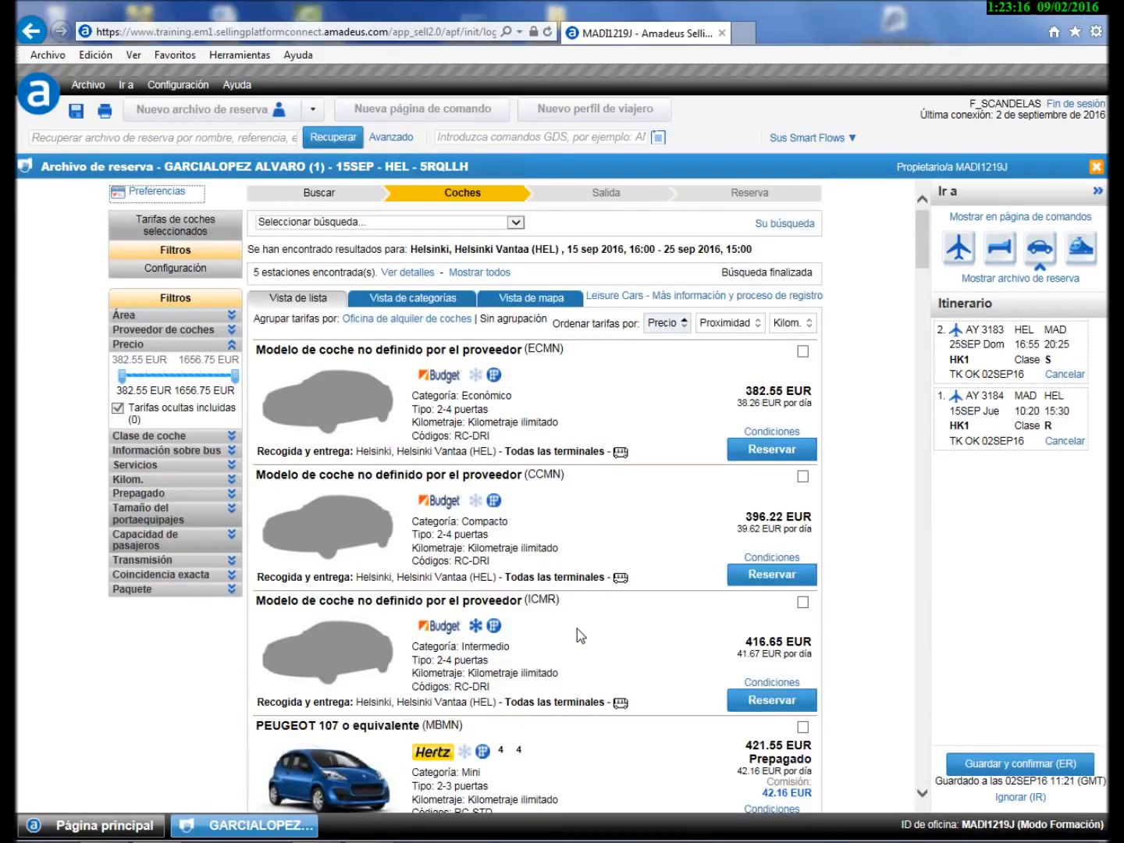
- Book the Budget compact CCMN car offer at 396.22 EUR
{"action": "scroll", "coordinate": [577, 629], "scroll_direction": "down", "scroll_amount": 1}
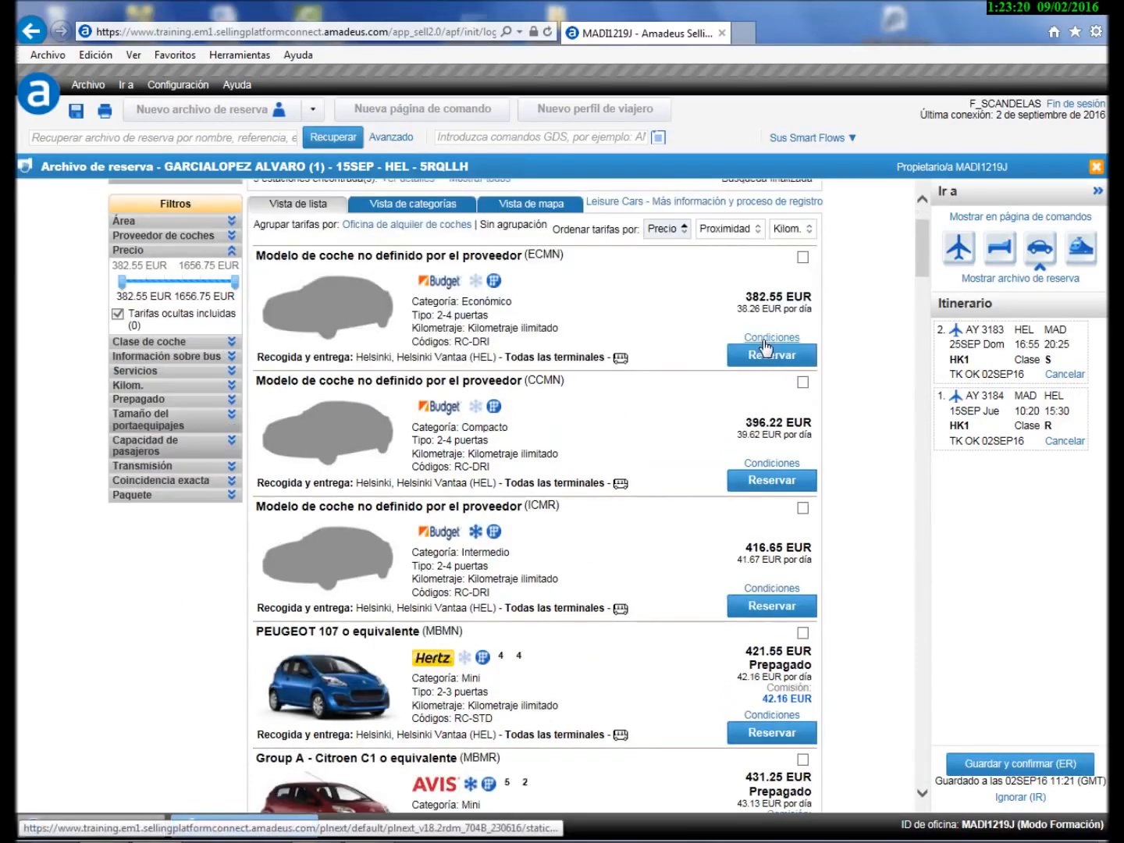
{"action": "mouse_move", "coordinate": [772, 343]}
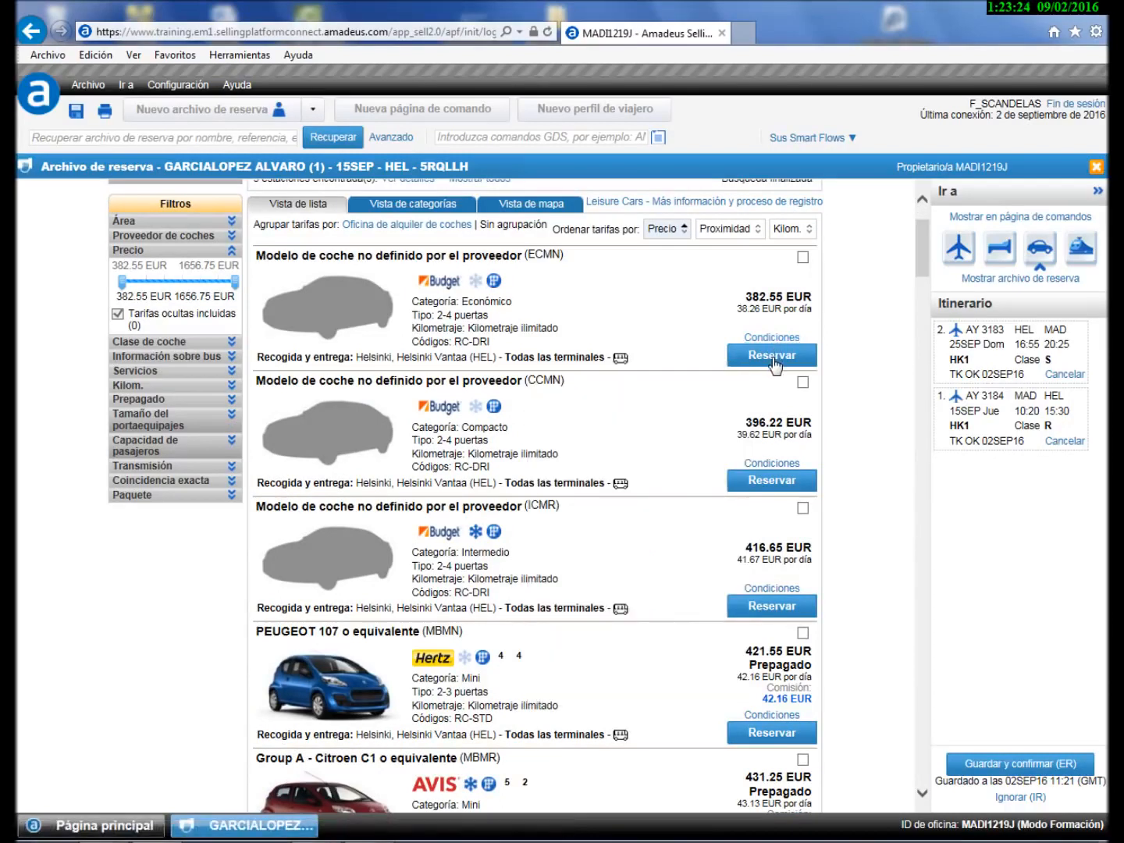
{"action": "left_click", "coordinate": [769, 480]}
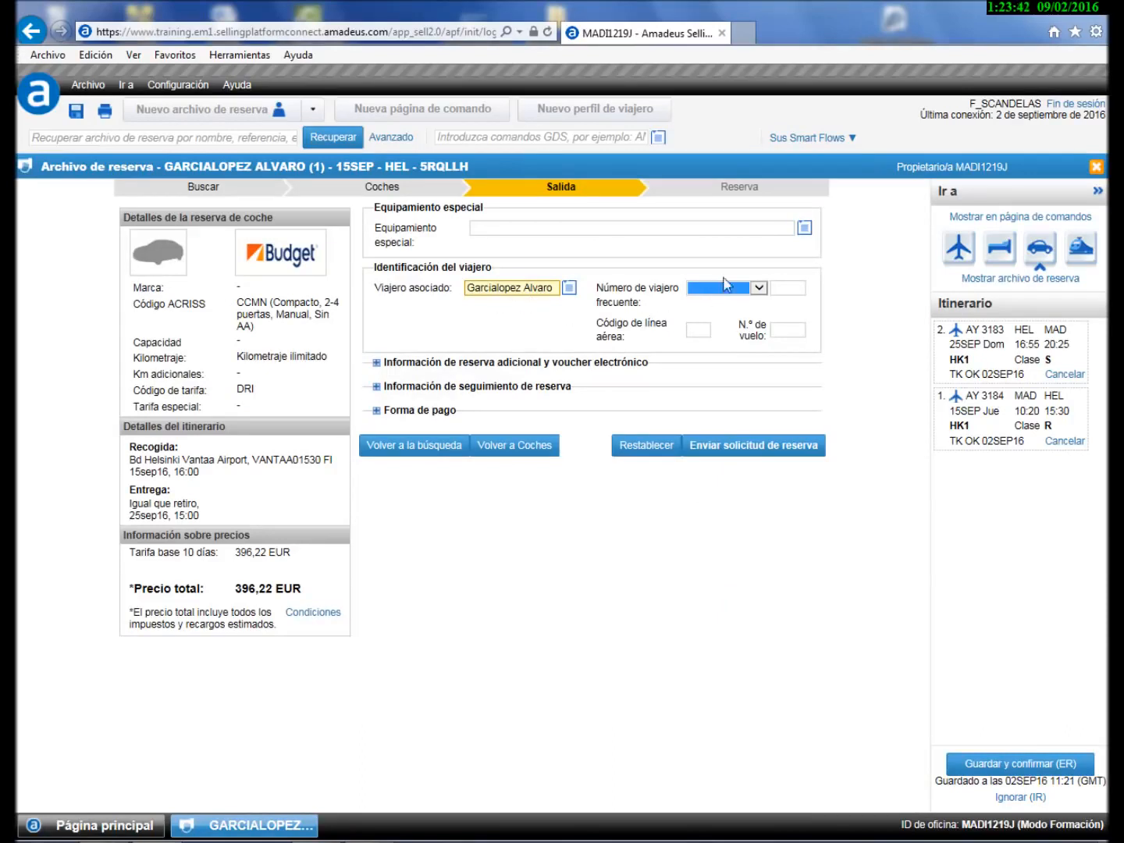
- Add a CSI infant seat for 6 months to 1 year and send the Budget car booking request
{"action": "left_click", "coordinate": [804, 228]}
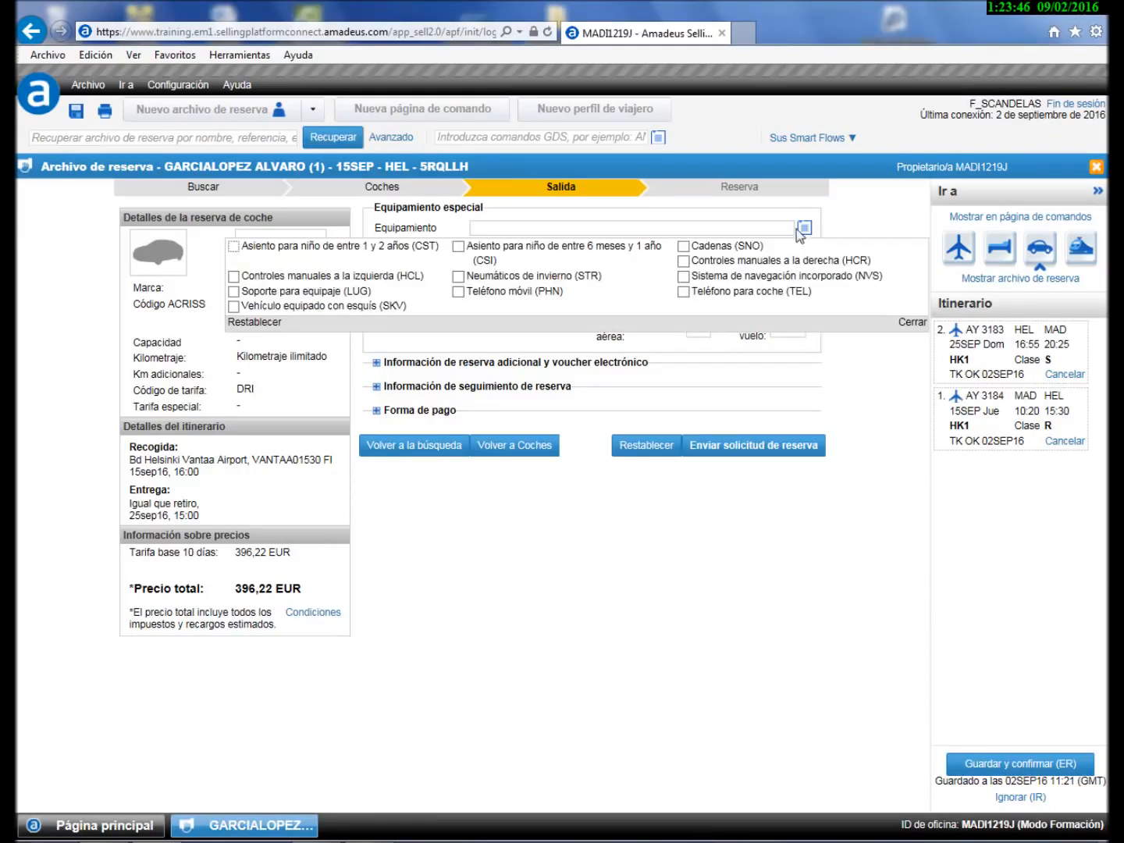
{"action": "left_click", "coordinate": [458, 246]}
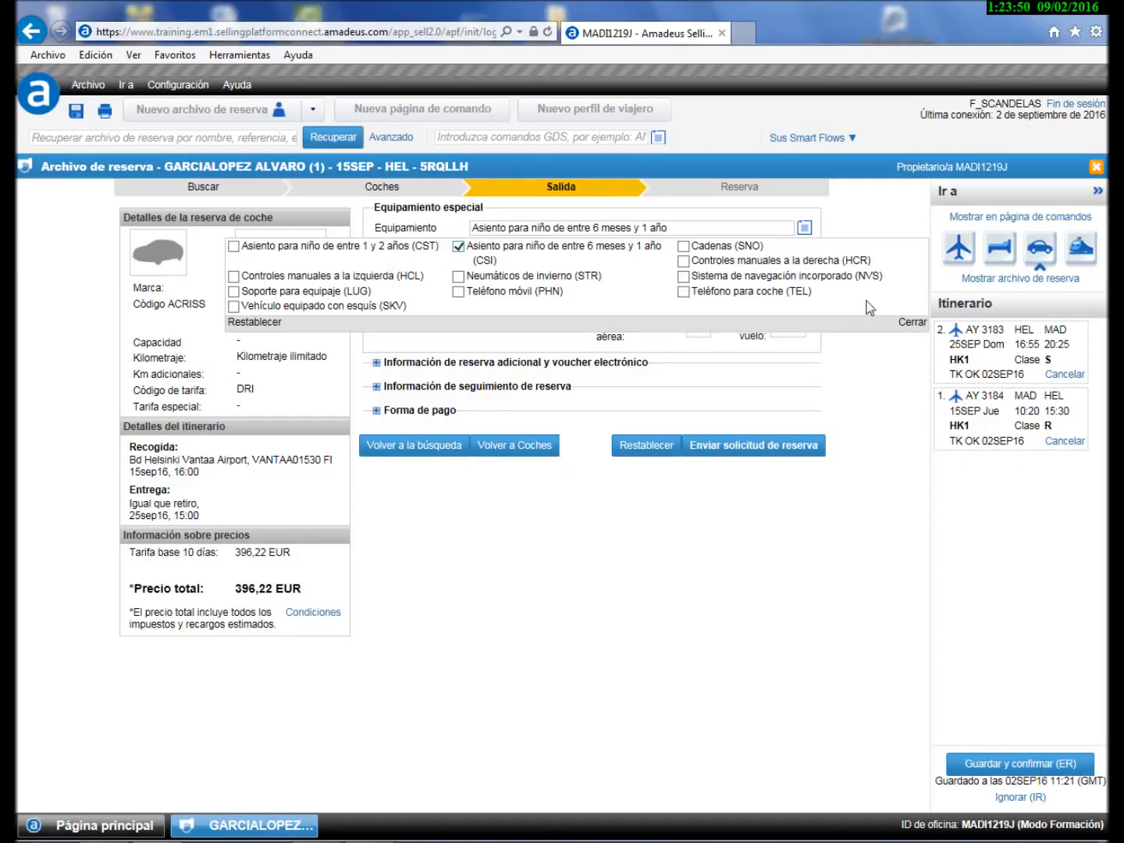
{"action": "left_click", "coordinate": [911, 322]}
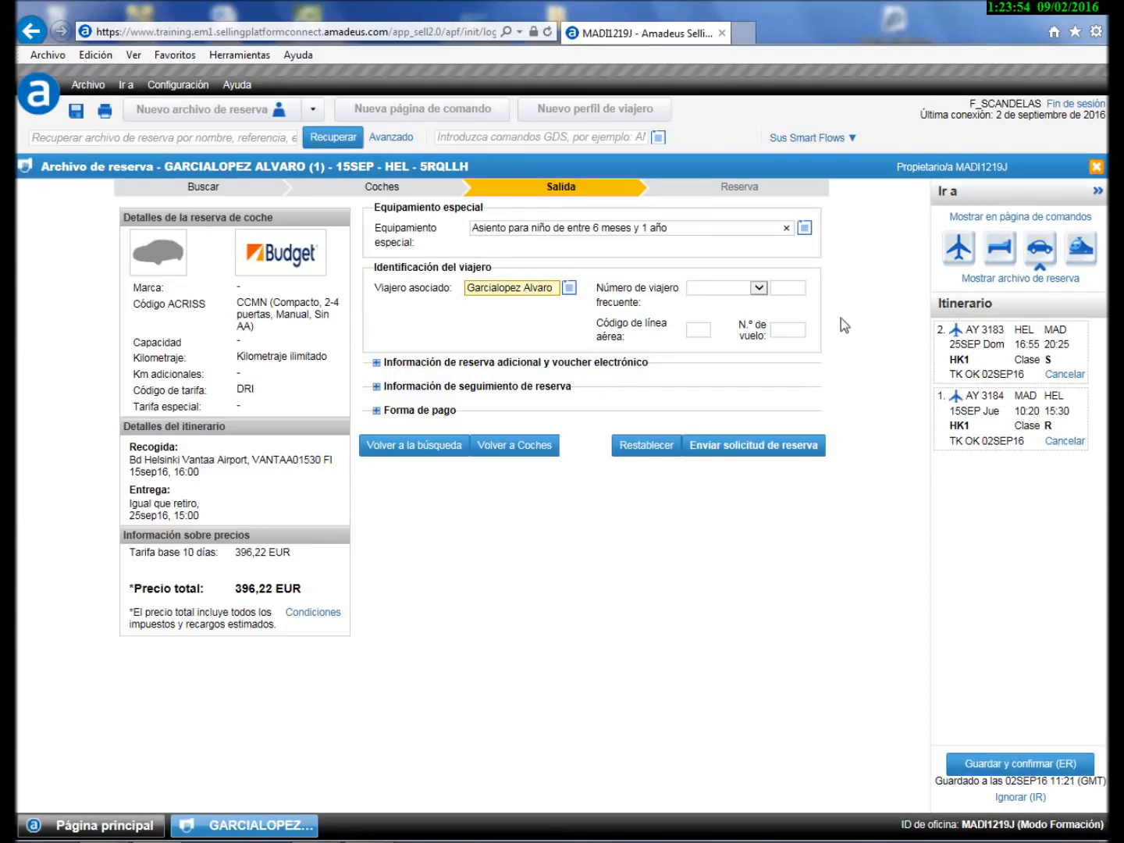
{"action": "left_click", "coordinate": [751, 448]}
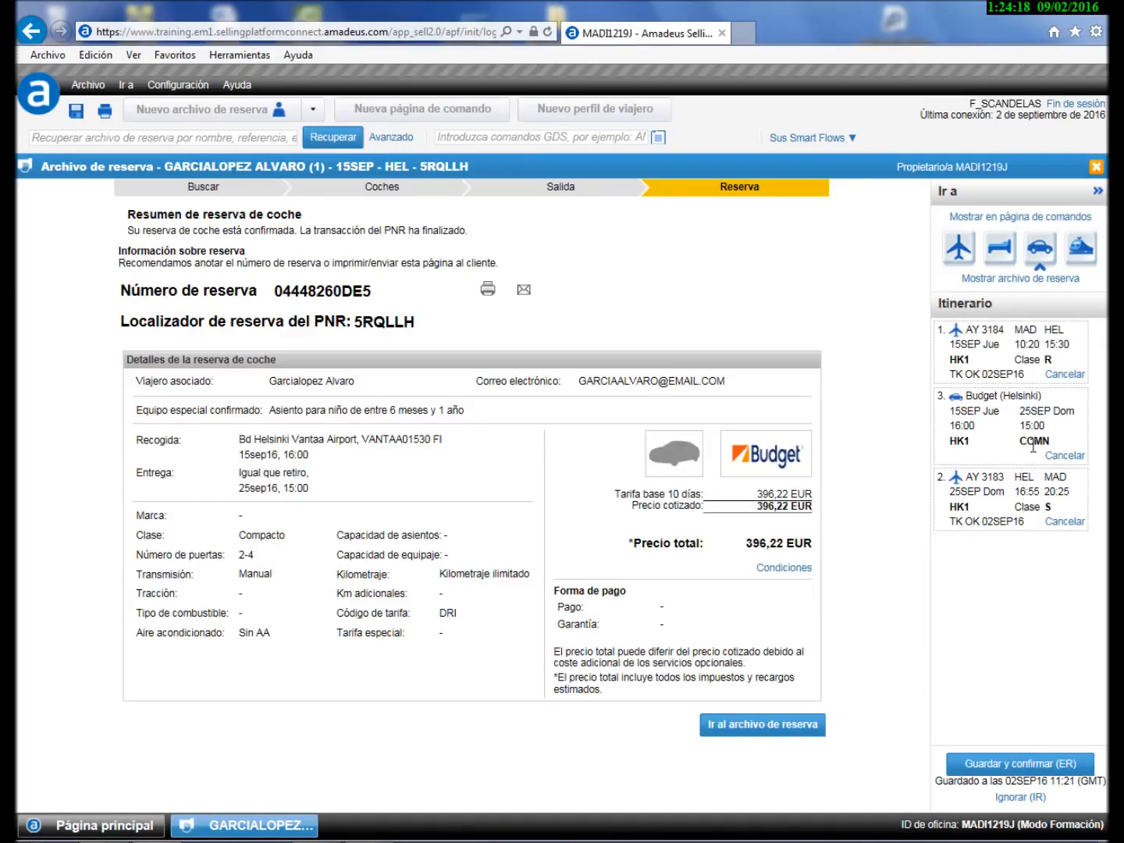
- Show the car-and-flight booking on the command page, then start blank command page 10
{"action": "left_click", "coordinate": [1035, 218]}
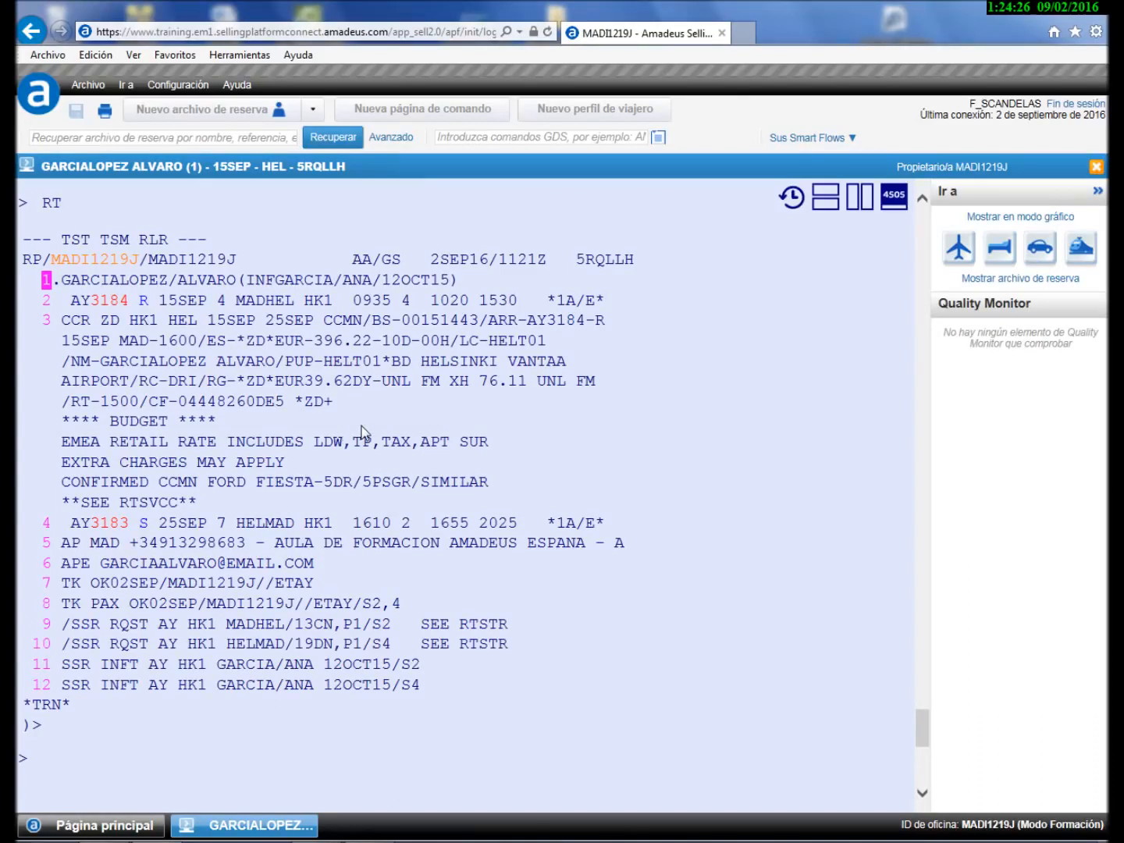
{"action": "left_click", "coordinate": [725, 839]}
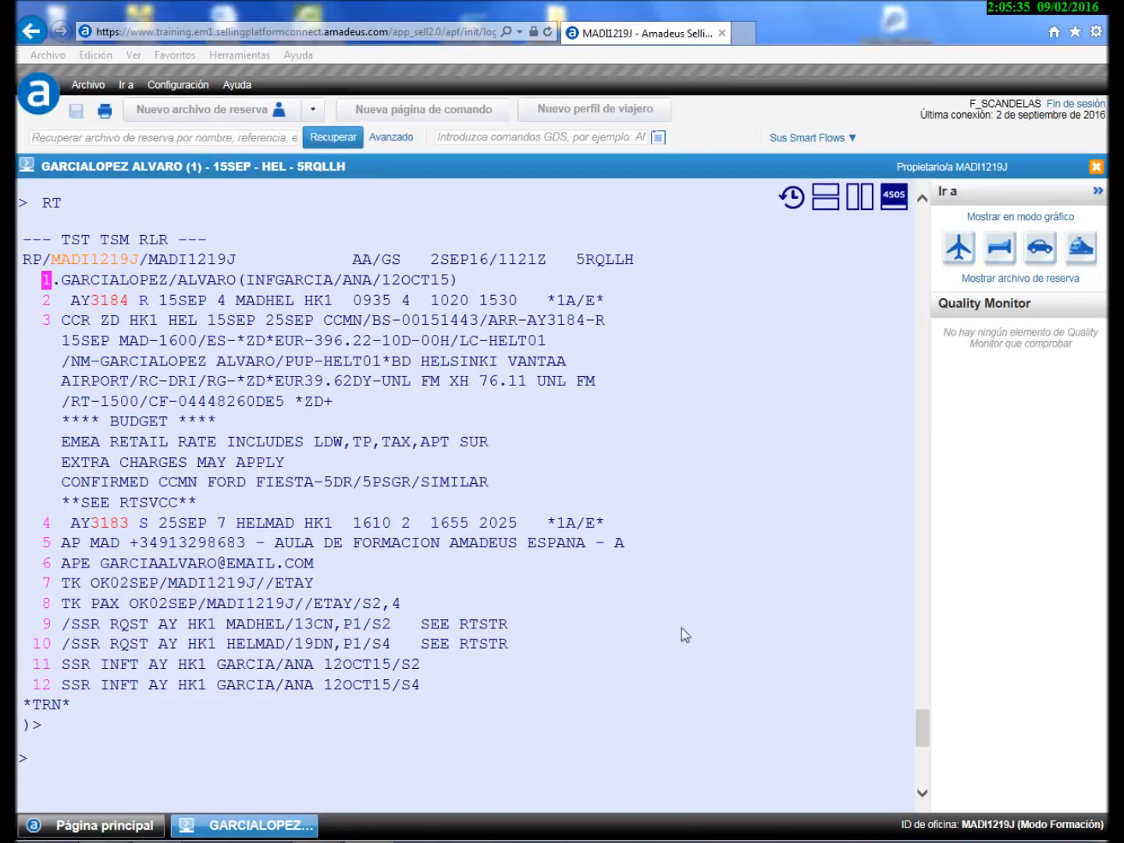
{"action": "left_click", "coordinate": [419, 116]}
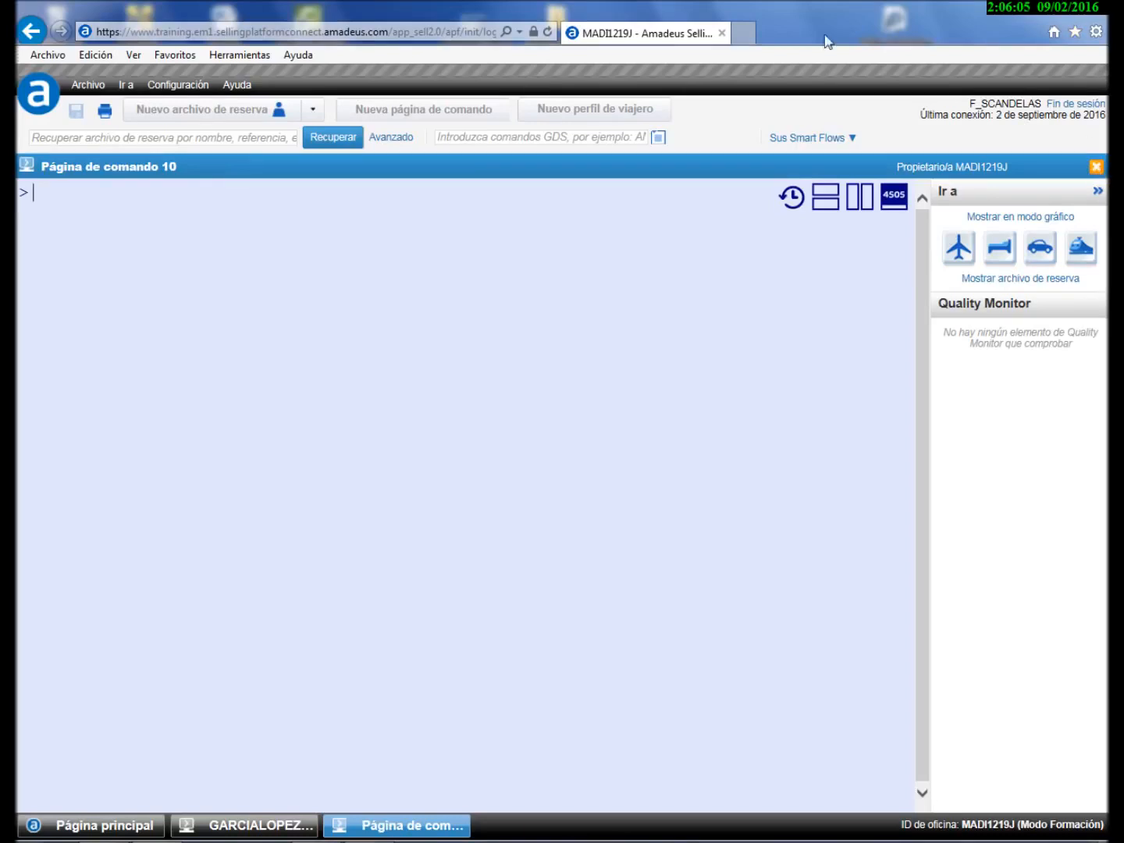
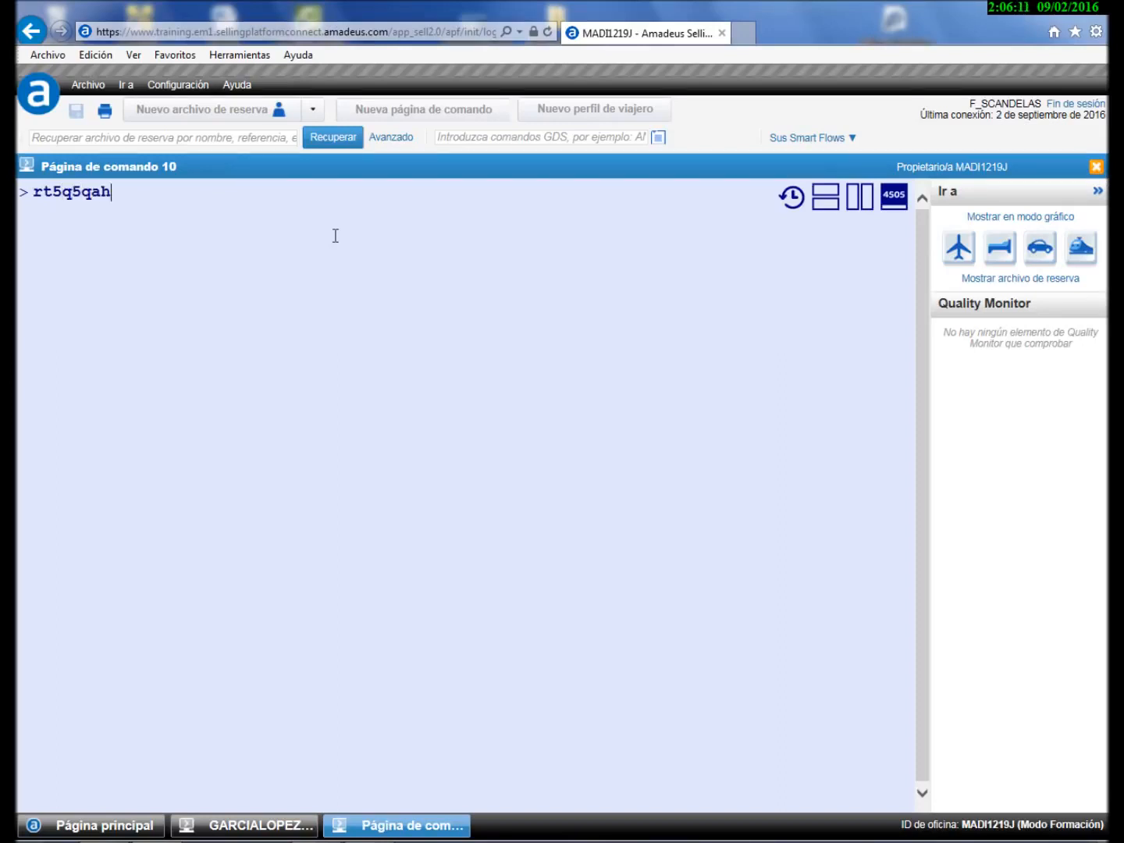
- Retrieve the Palma–Madrid UX booking with RT and its record locator, then list the Smart Flows
{"action": "key", "text": "Return"}
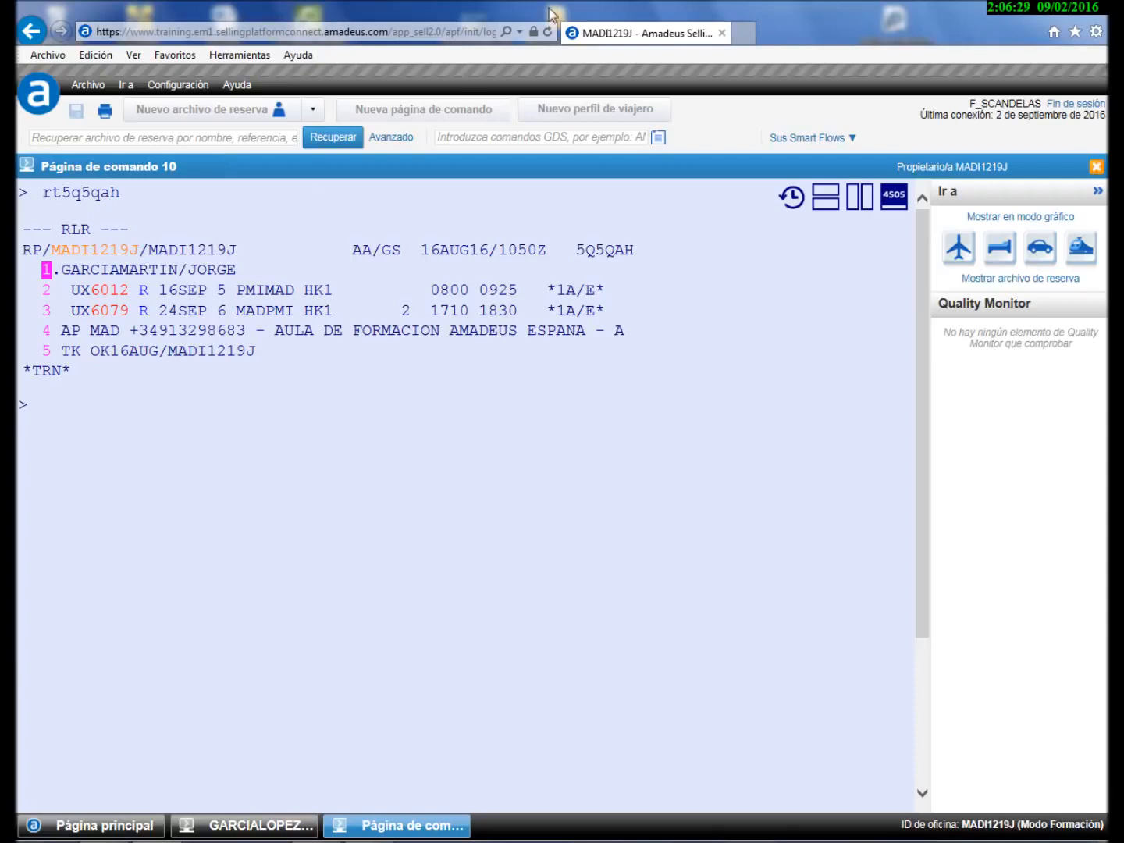
{"action": "left_click", "coordinate": [822, 139]}
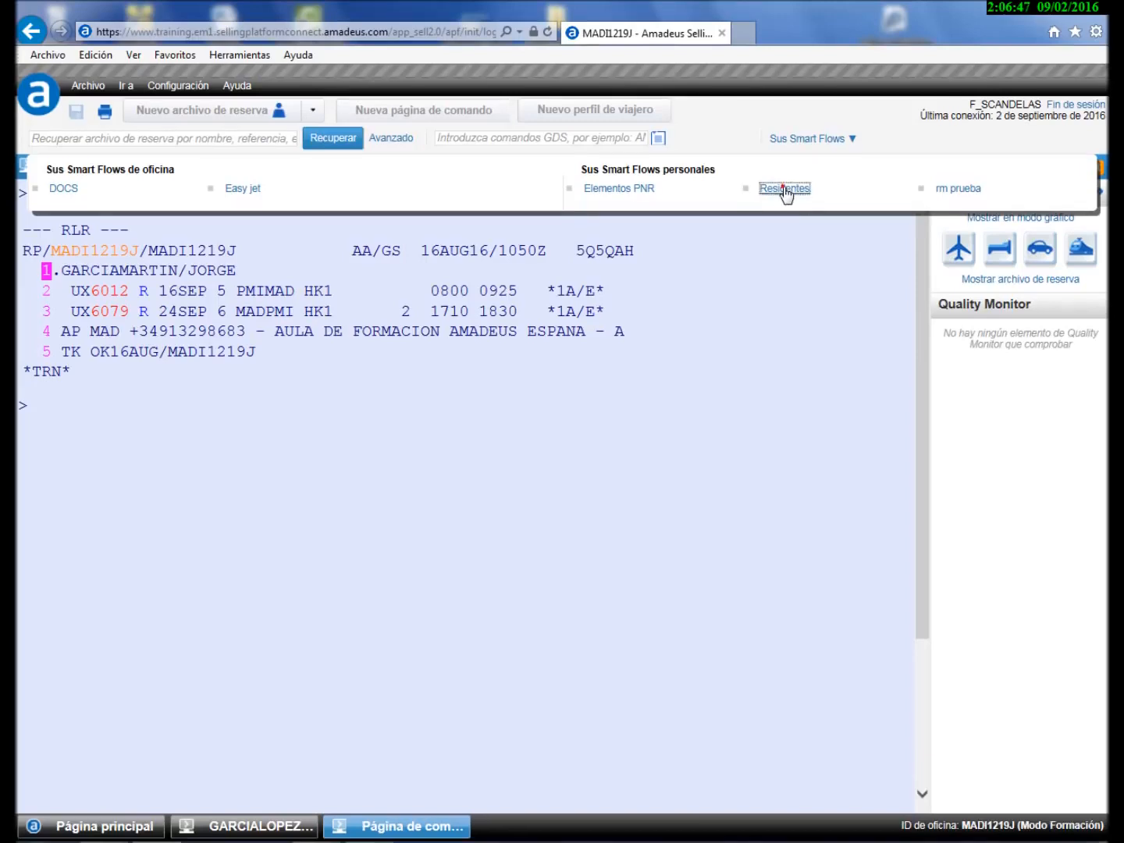
- Run Residentes with resident type BP, document type DN, the passenger's ID number and municipal code 070407
{"action": "left_click", "coordinate": [782, 190]}
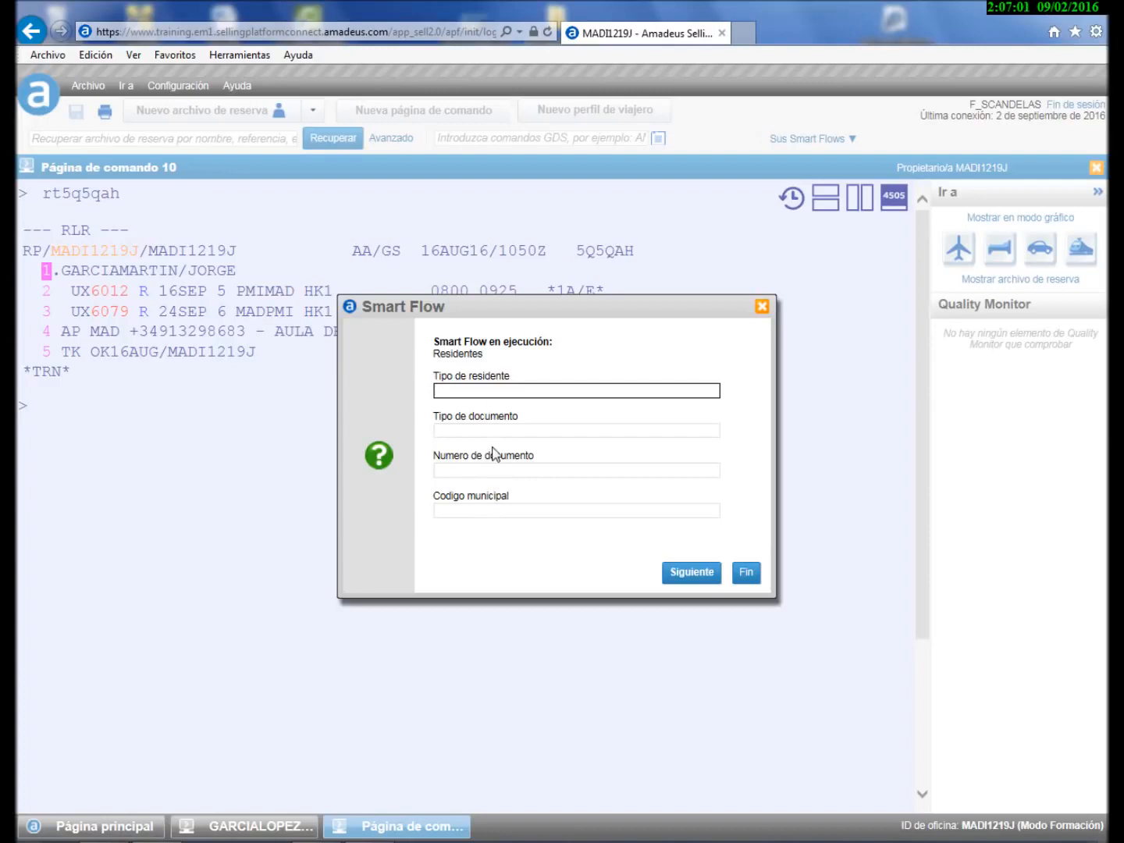
{"action": "type", "text": "bp"}
{"action": "key", "text": "Tab"}
{"action": "type", "text": "dn"}
{"action": "key", "text": "Tab"}
{"action": "type", "text": "11111111h"}
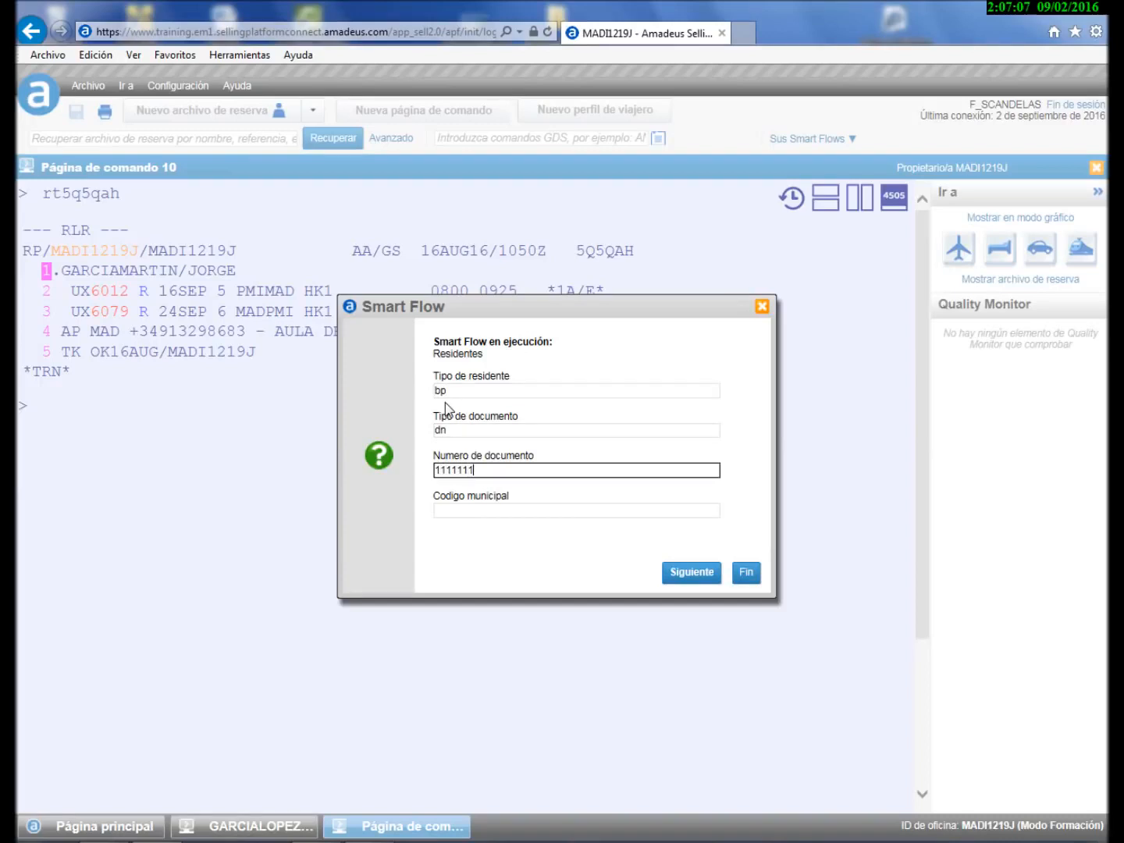
{"action": "key", "text": "Tab"}
{"action": "type", "text": "070407"}
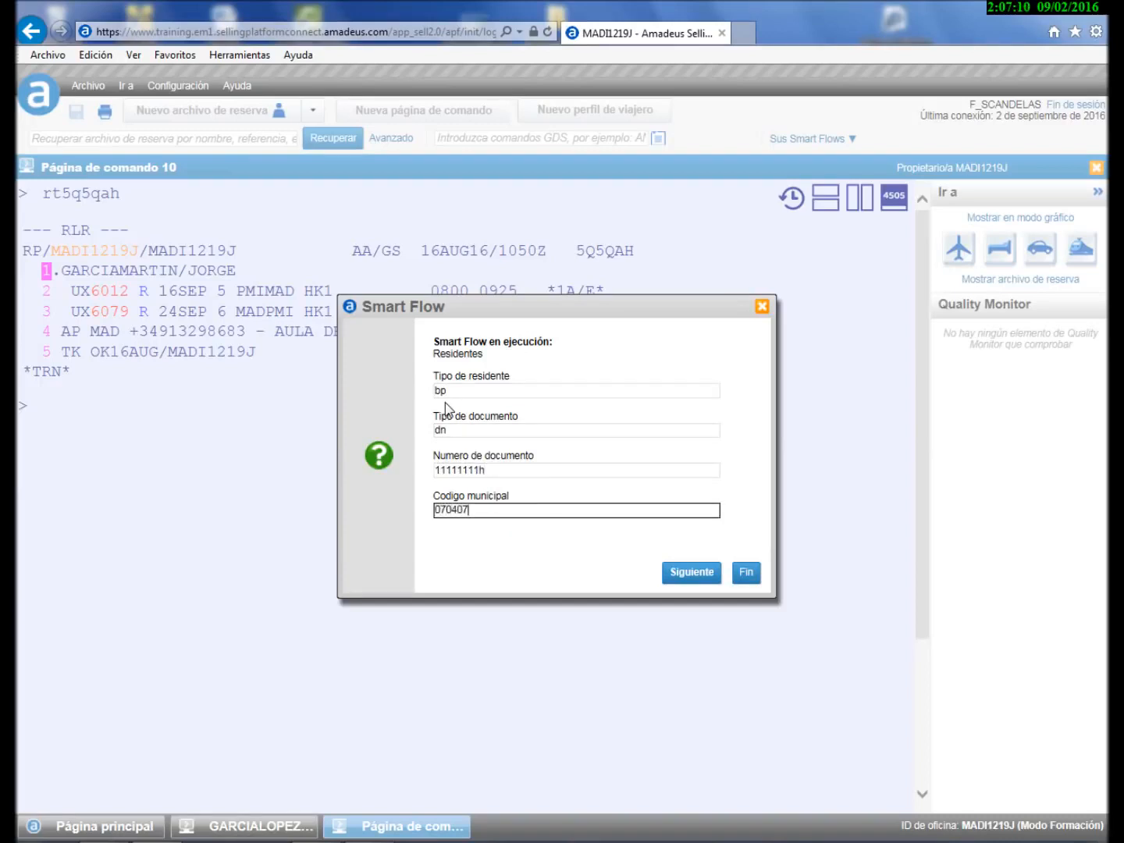
{"action": "left_click", "coordinate": [692, 572]}
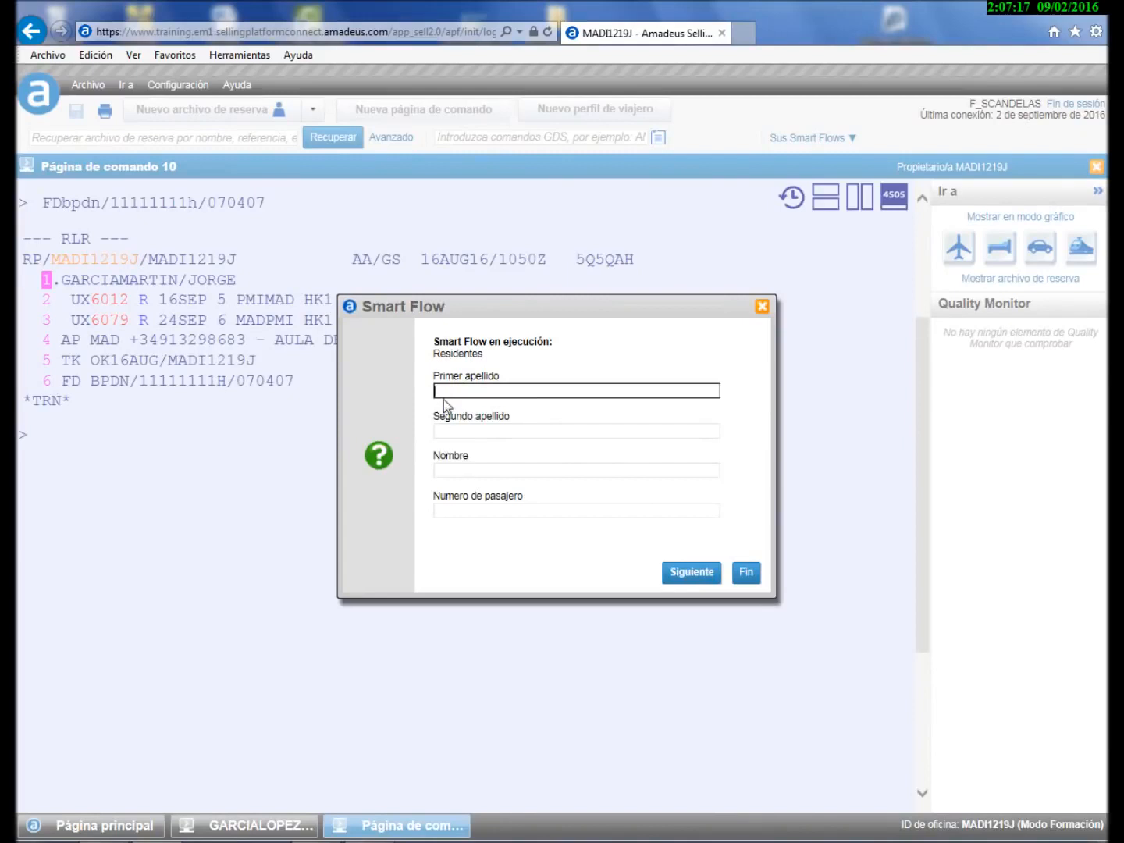
- Enter the passenger's two surnames, first name and passenger number 1 to add the name line
{"action": "key", "text": "Tab"}
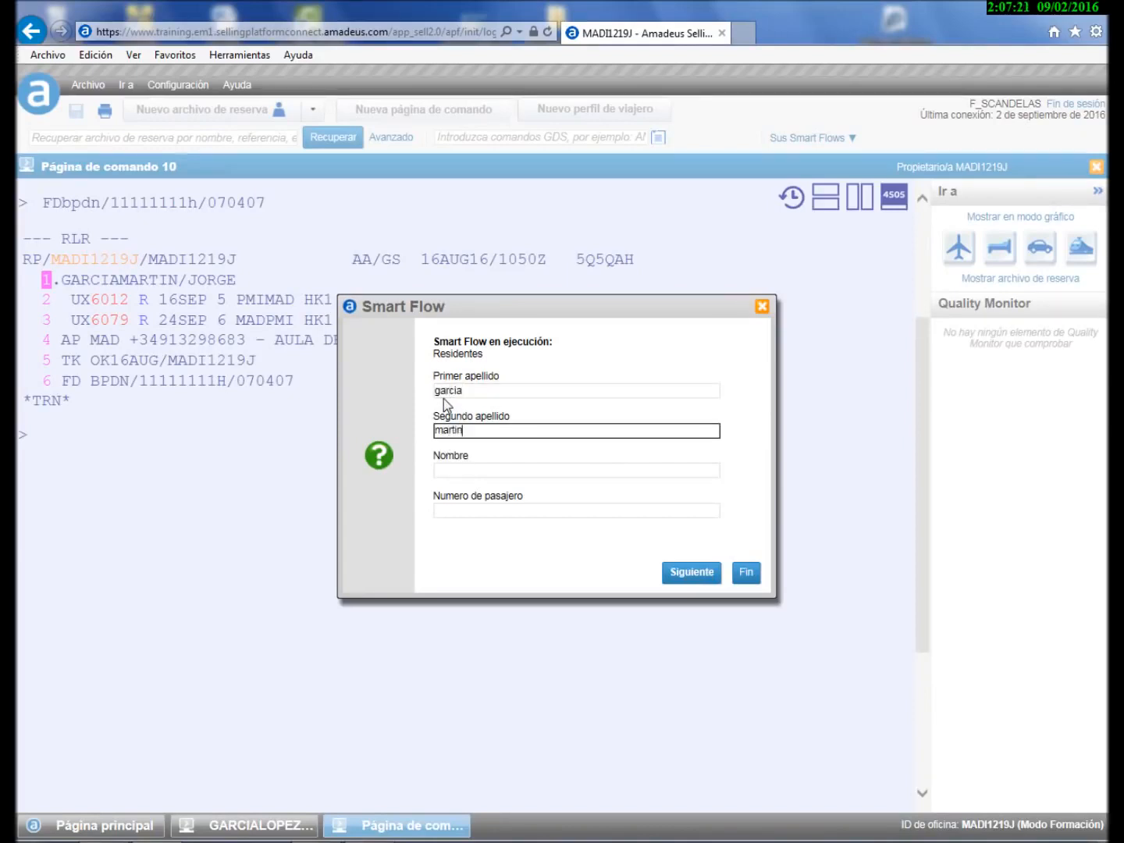
{"action": "key", "text": "Tab"}
{"action": "key", "text": "Tab"}
{"action": "type", "text": "1"}
{"action": "left_click", "coordinate": [687, 578]}
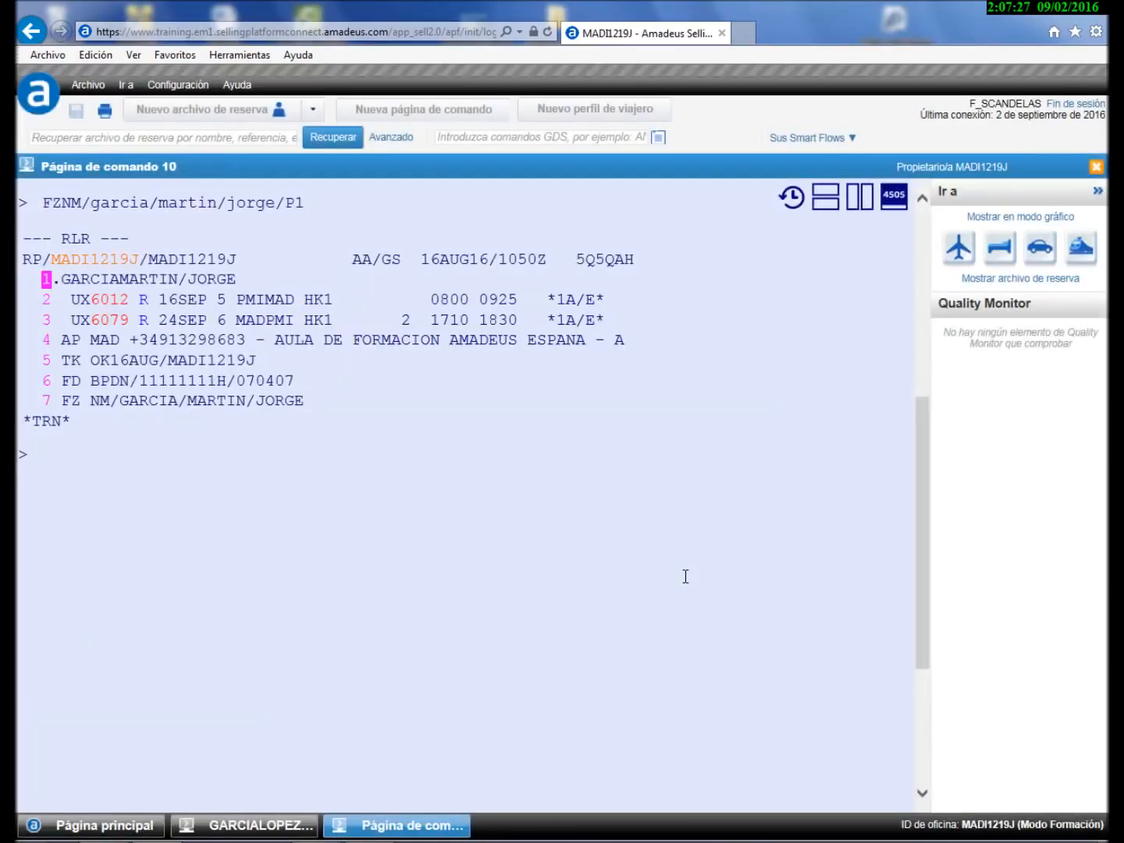
{"action": "left_click_drag", "start_coordinate": [61, 381], "coordinate": [130, 383]}
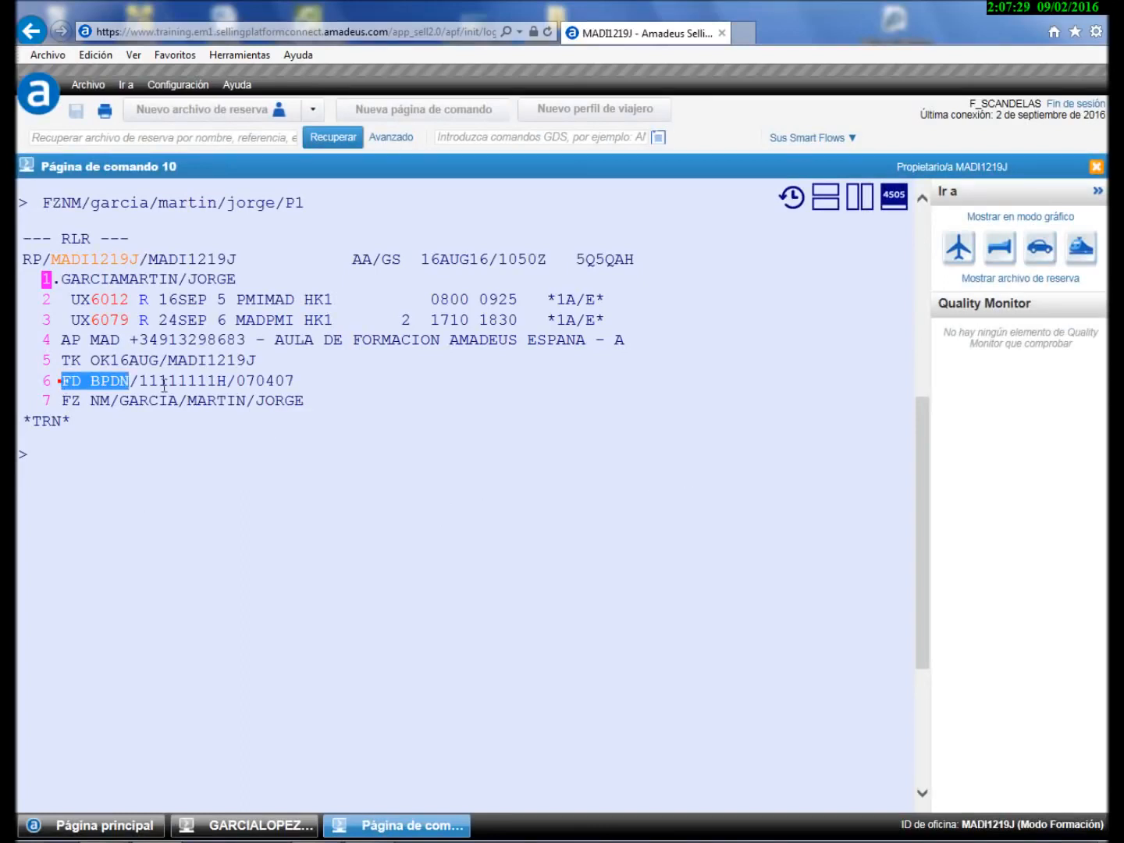
{"action": "left_click_drag", "start_coordinate": [61, 401], "coordinate": [164, 402]}
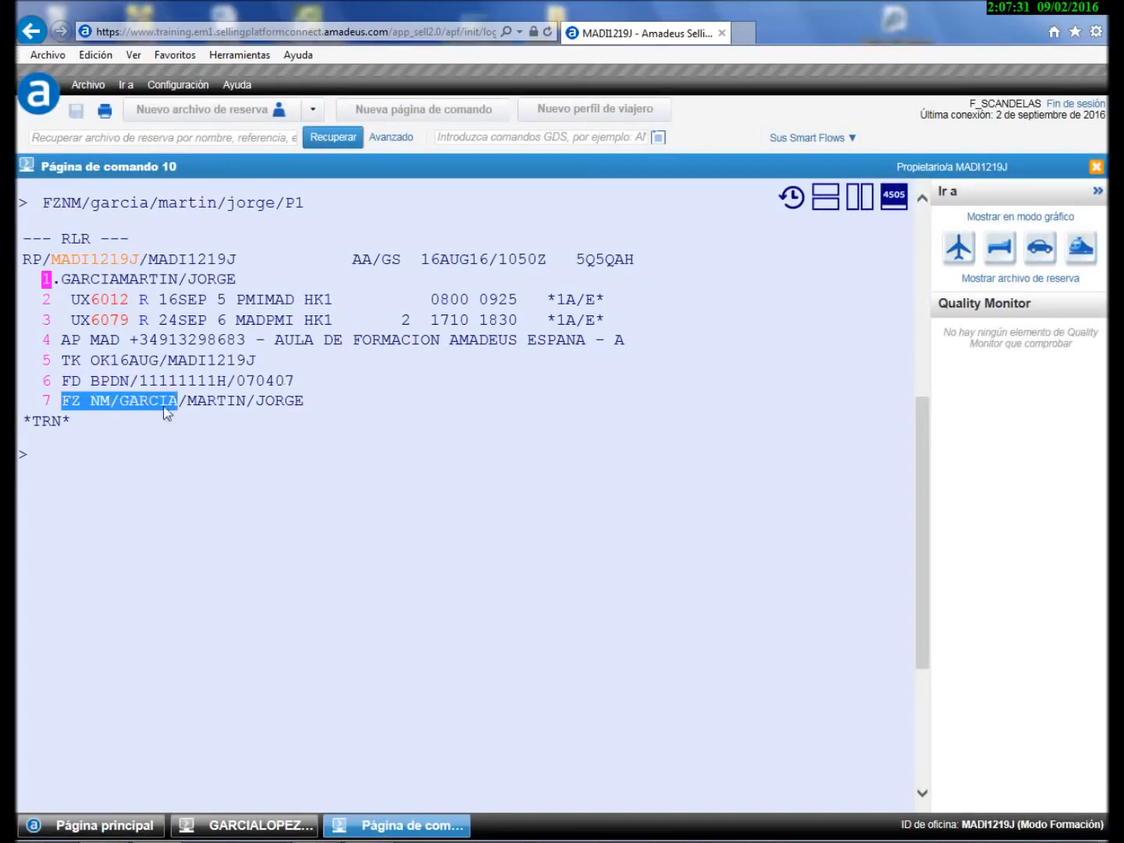
{"action": "left_click", "coordinate": [111, 437]}
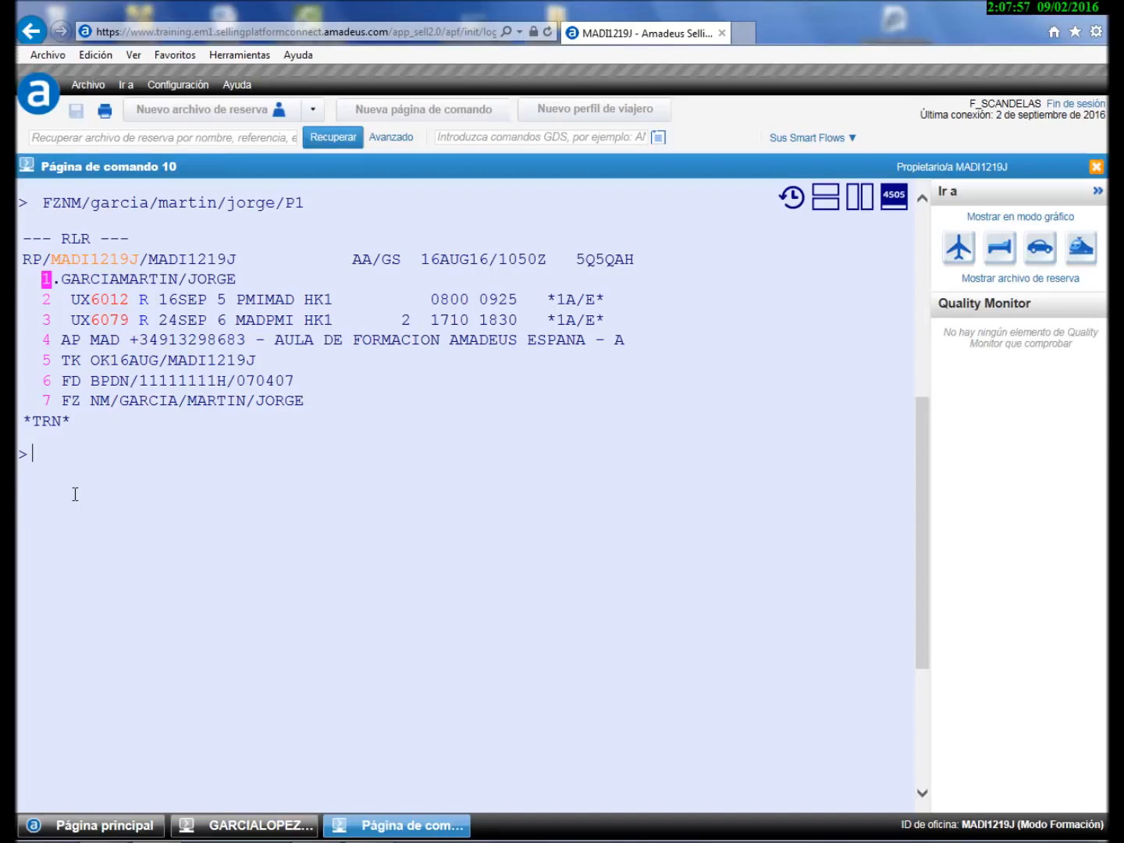
{"action": "type", "text": "ape-"}
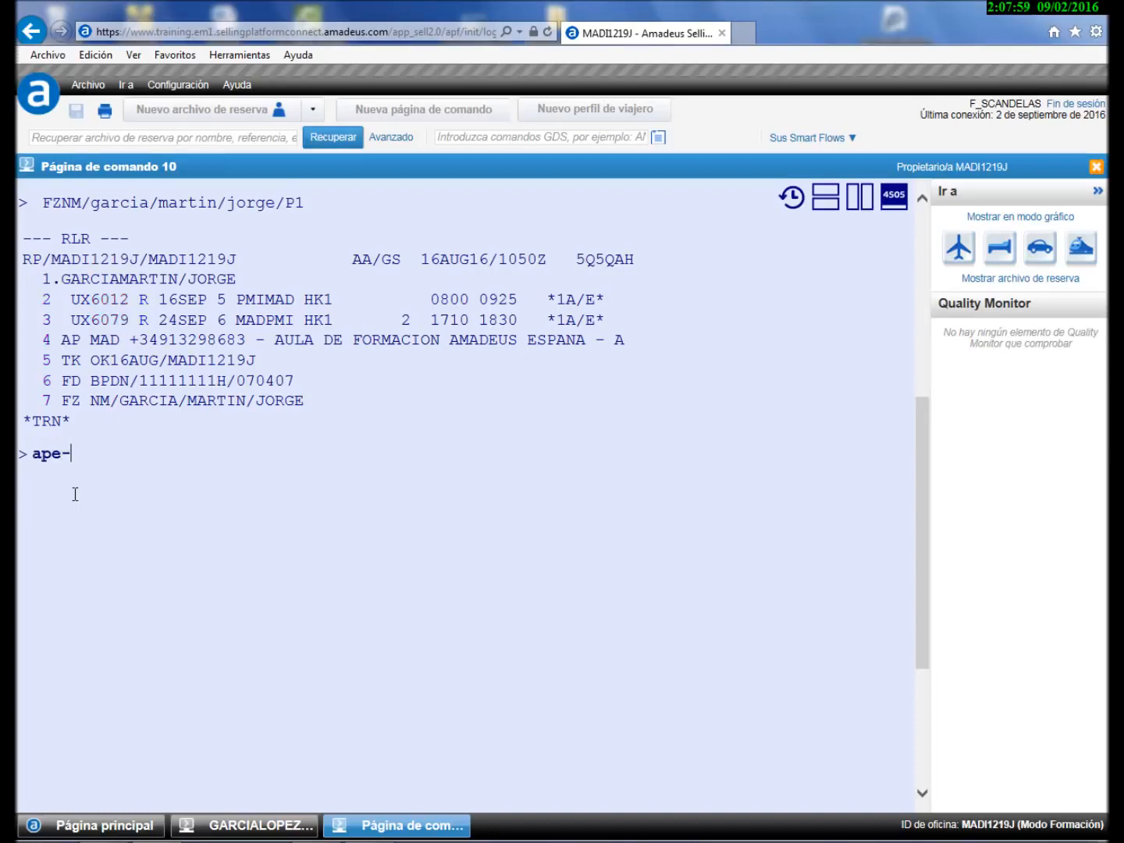
- Add the passenger's e-mail address to the PNR as an APE- contact element
{"action": "key", "text": "Return"}
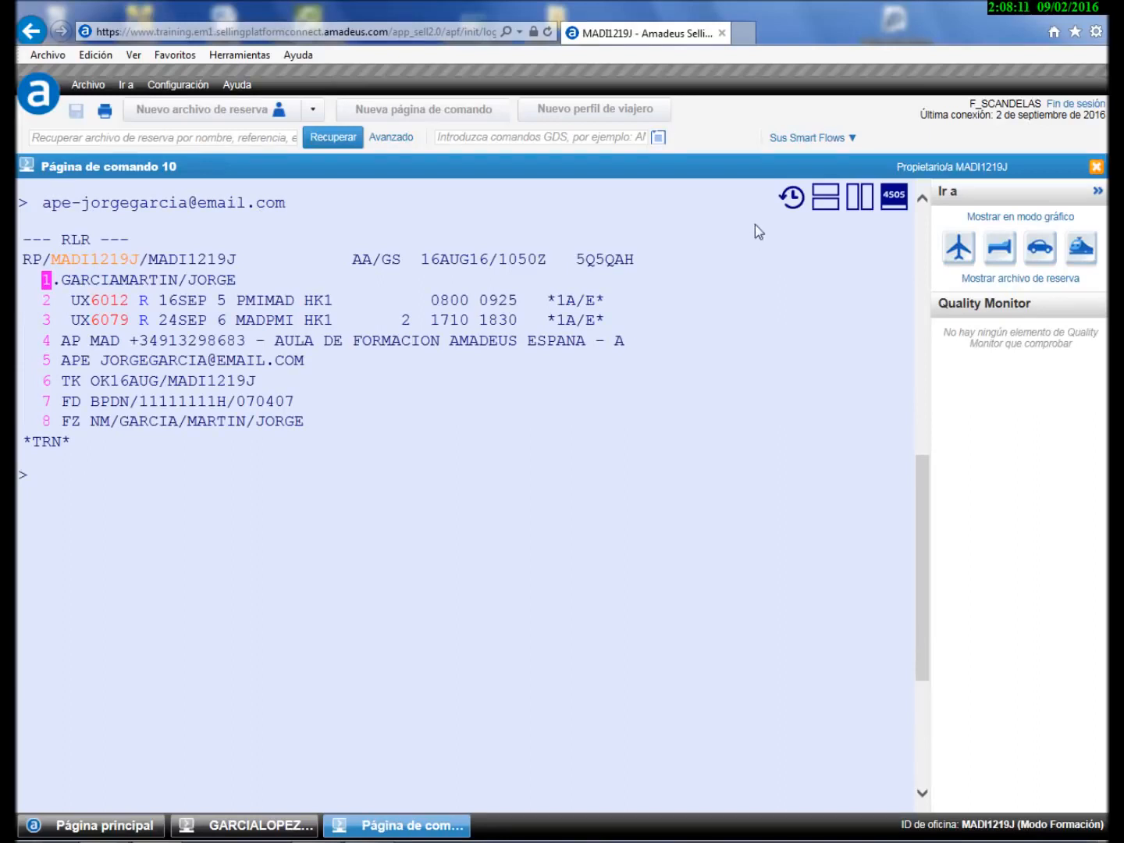
- Create a new Smart Flow from the APE e-mail command in the command history
{"action": "left_click", "coordinate": [791, 197]}
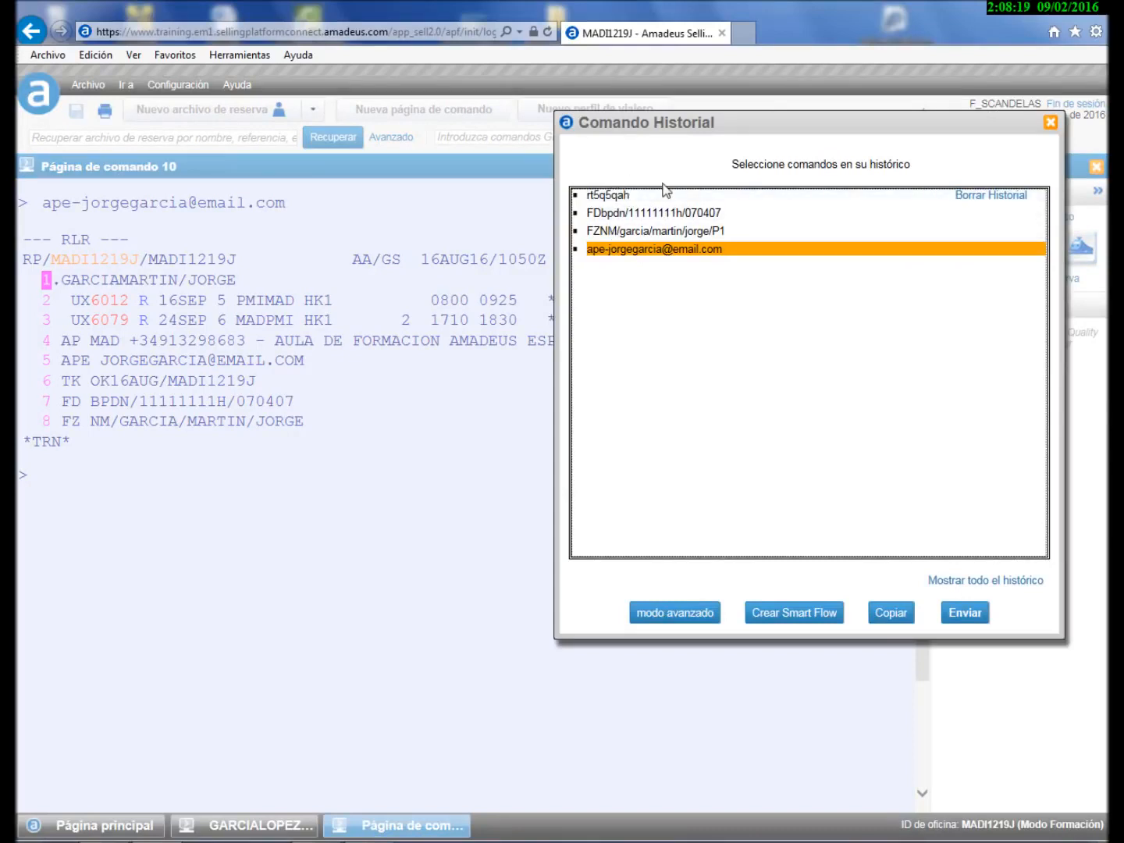
{"action": "left_click", "coordinate": [796, 617]}
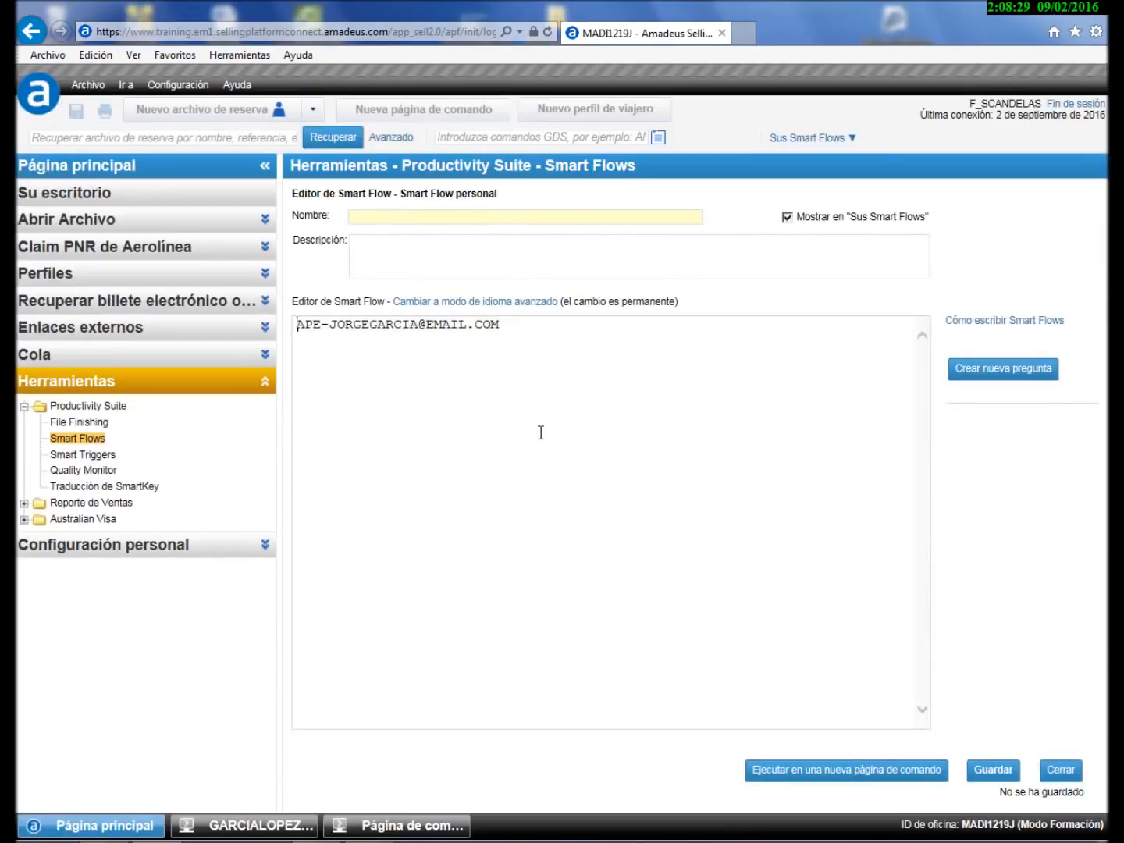
- Name the Smart Flow 'email' and select the e-mail address inside its APE command
{"action": "left_click", "coordinate": [403, 214]}
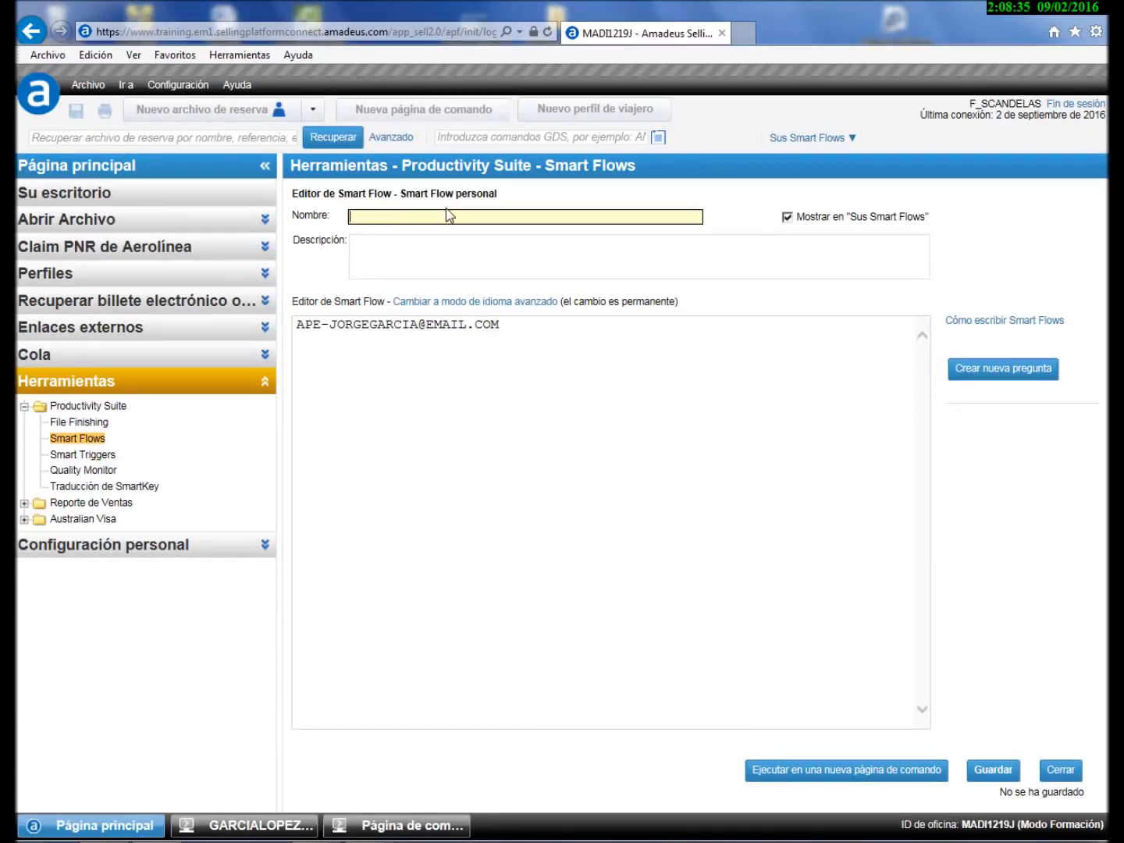
{"action": "type", "text": "email"}
{"action": "left_click", "coordinate": [375, 262]}
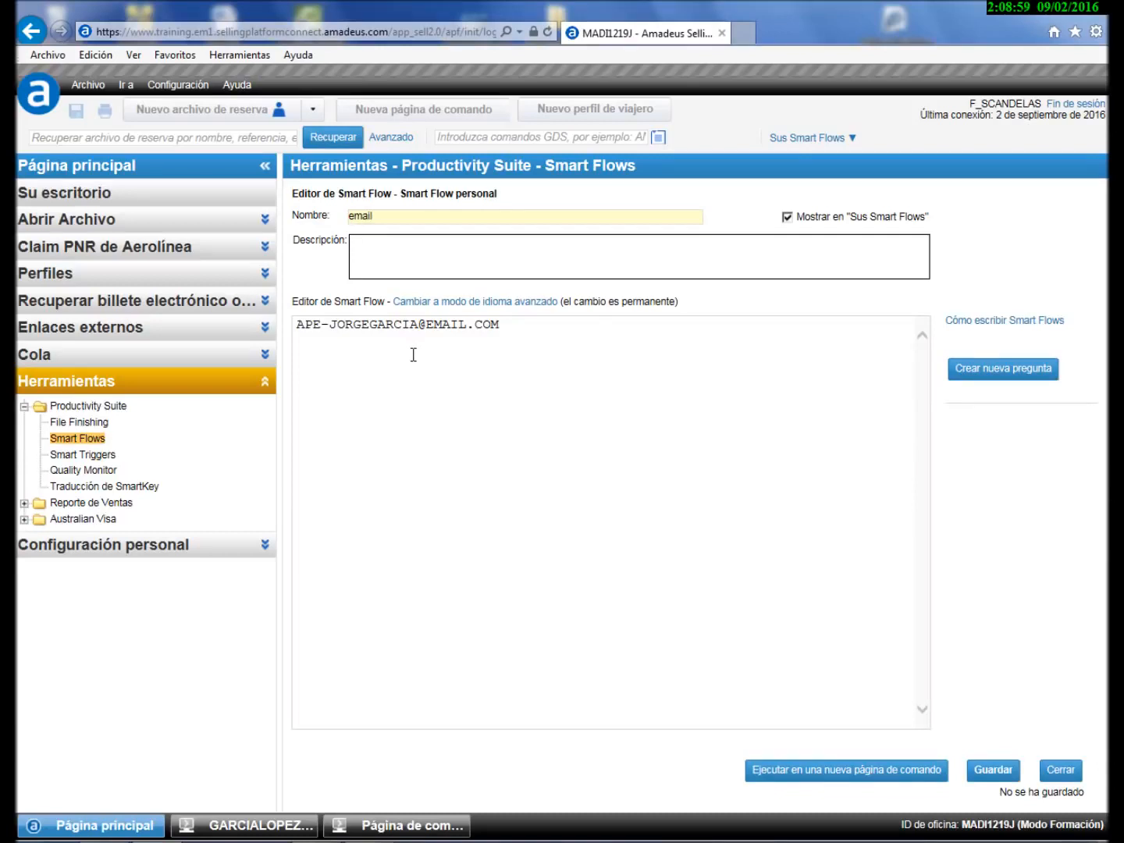
{"action": "left_click_drag", "start_coordinate": [328, 324], "coordinate": [296, 324]}
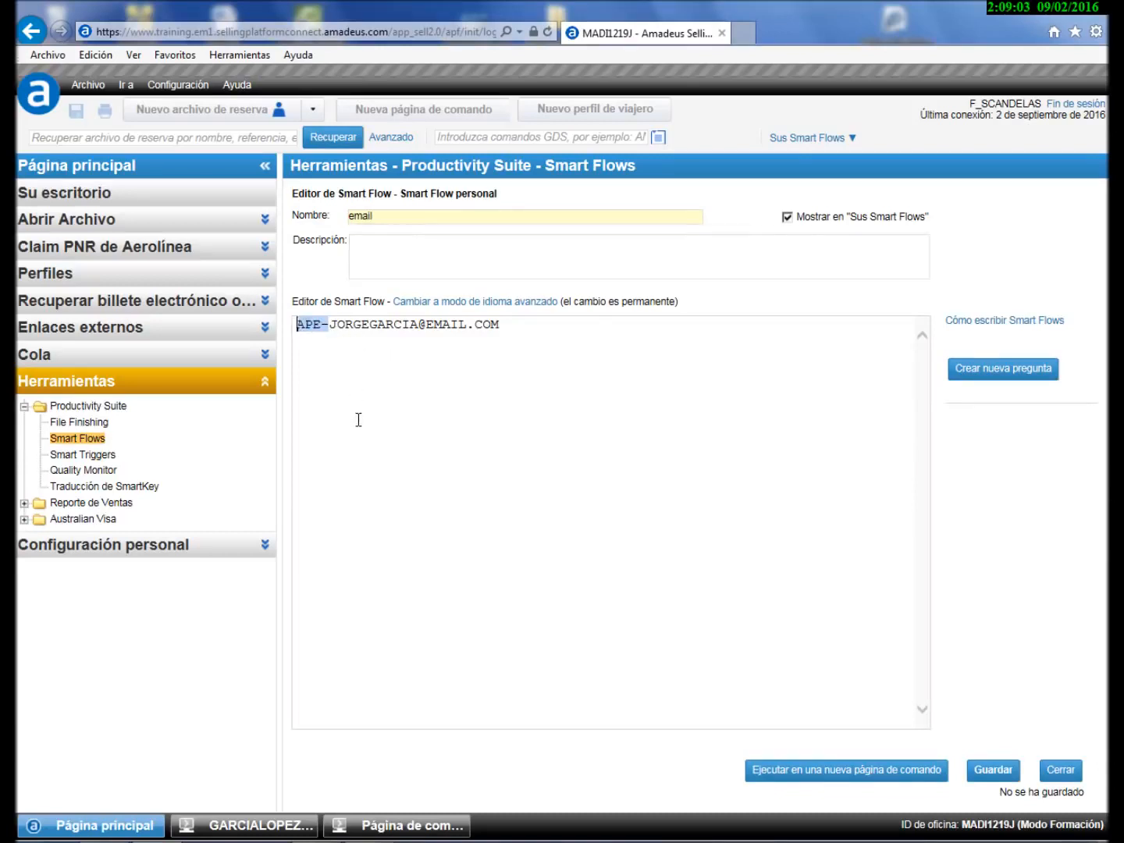
{"action": "left_click_drag", "start_coordinate": [495, 327], "coordinate": [329, 327]}
{"action": "left_click", "coordinate": [396, 412]}
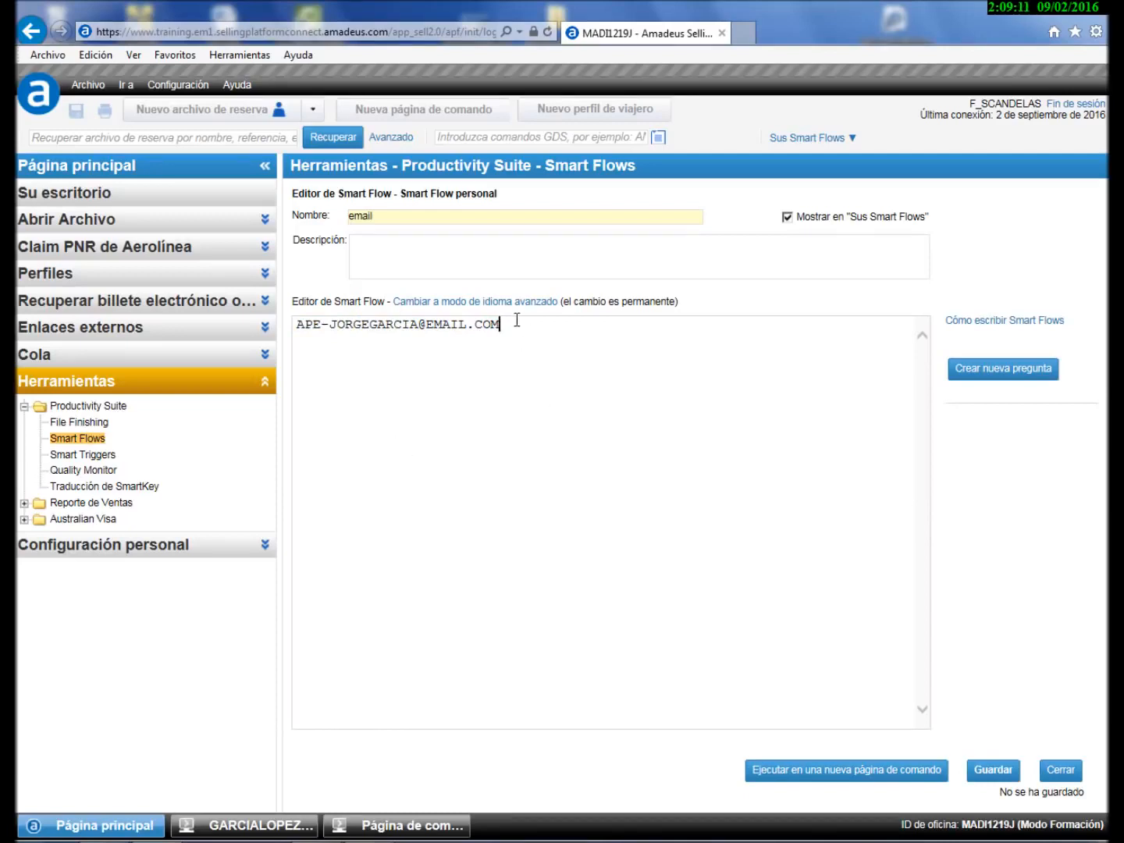
{"action": "left_click_drag", "start_coordinate": [501, 325], "coordinate": [328, 327]}
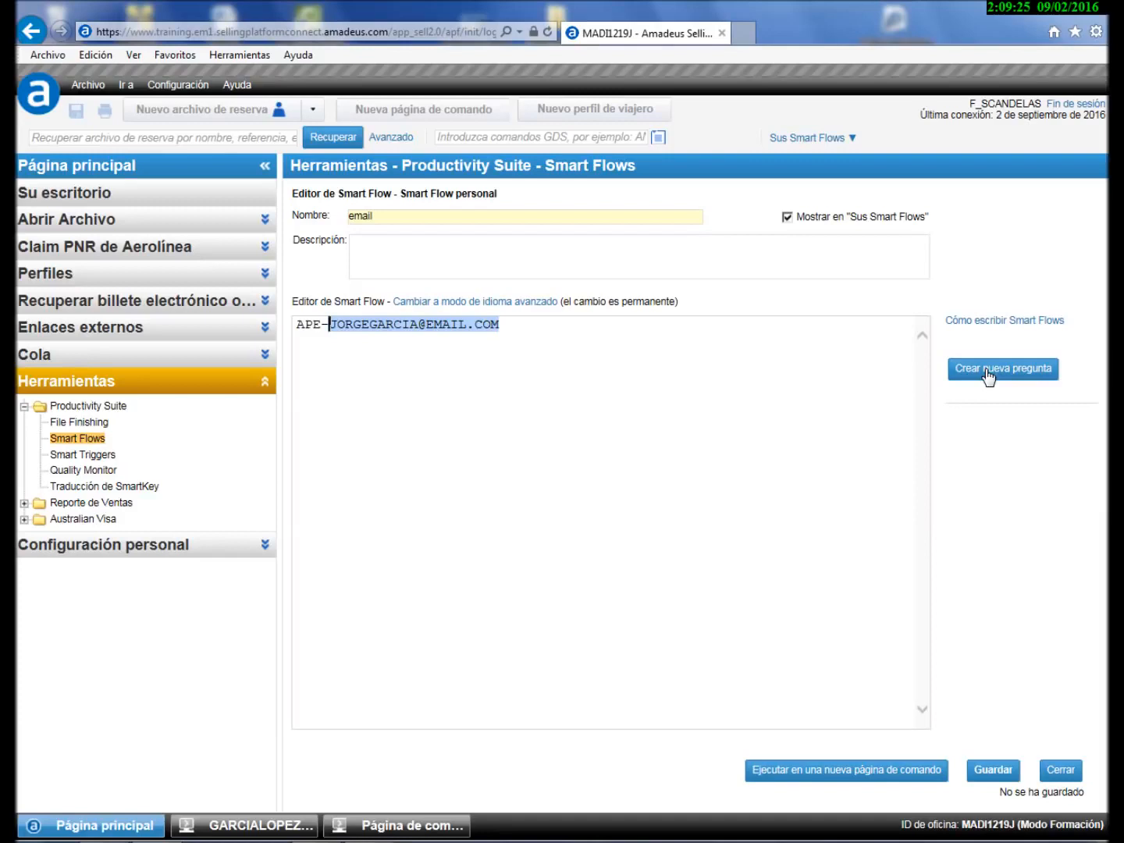
- Make the address a 'contacto' prompt asking 'Introducir email contacto pasajero' and save the Smart Flow
{"action": "left_click", "coordinate": [987, 375]}
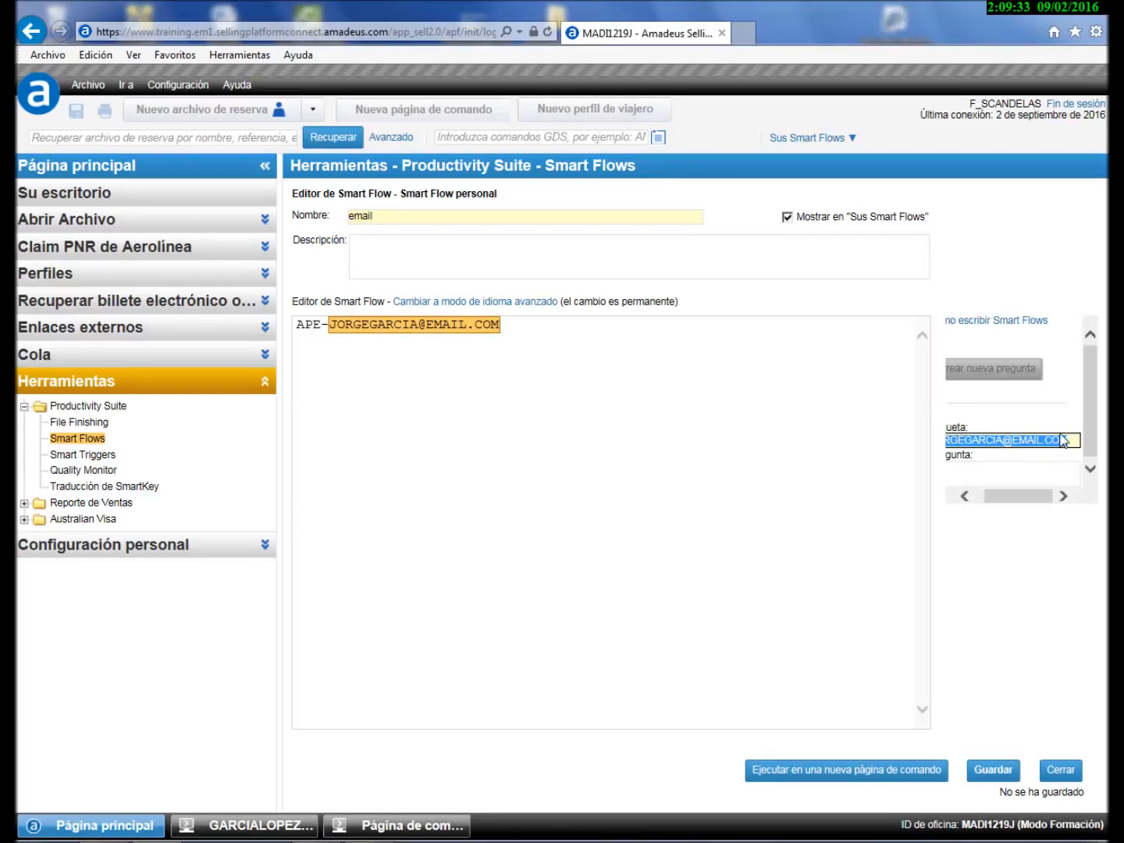
{"action": "key", "text": "BackSpace"}
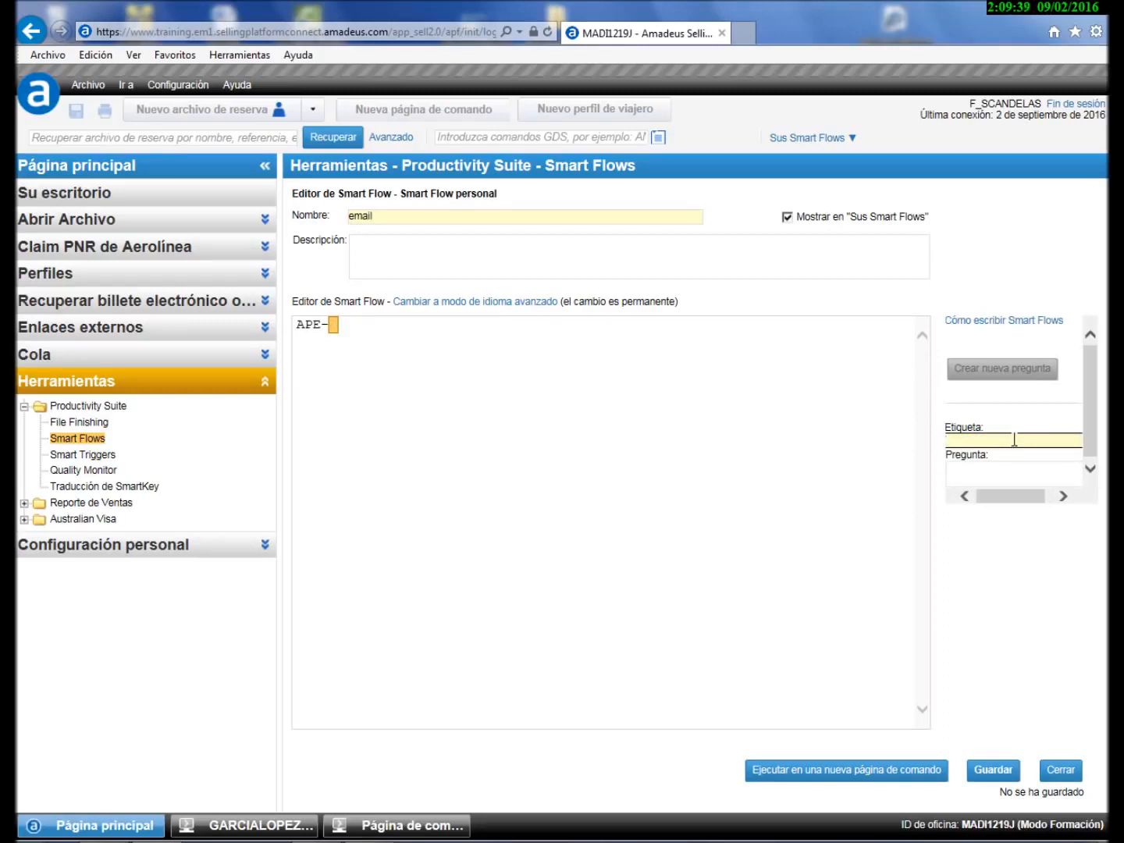
{"action": "type", "text": "contacto"}
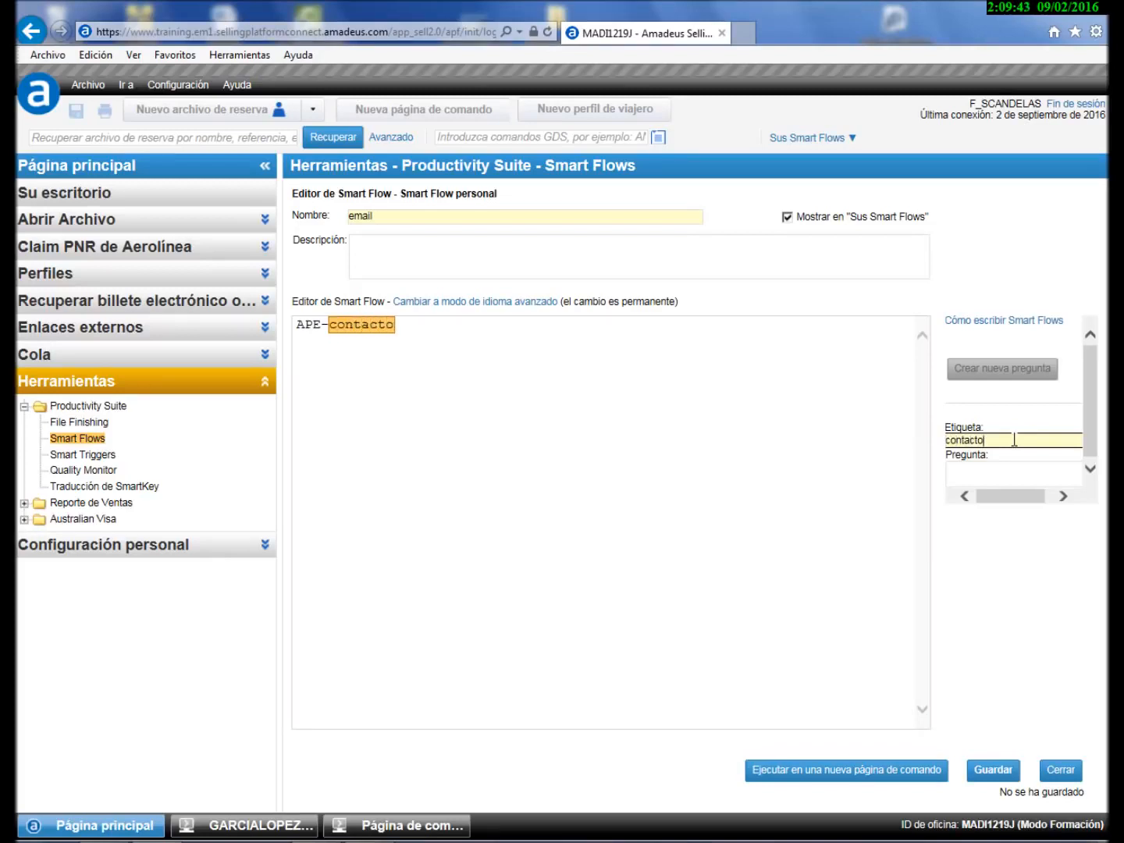
{"action": "left_click", "coordinate": [990, 473]}
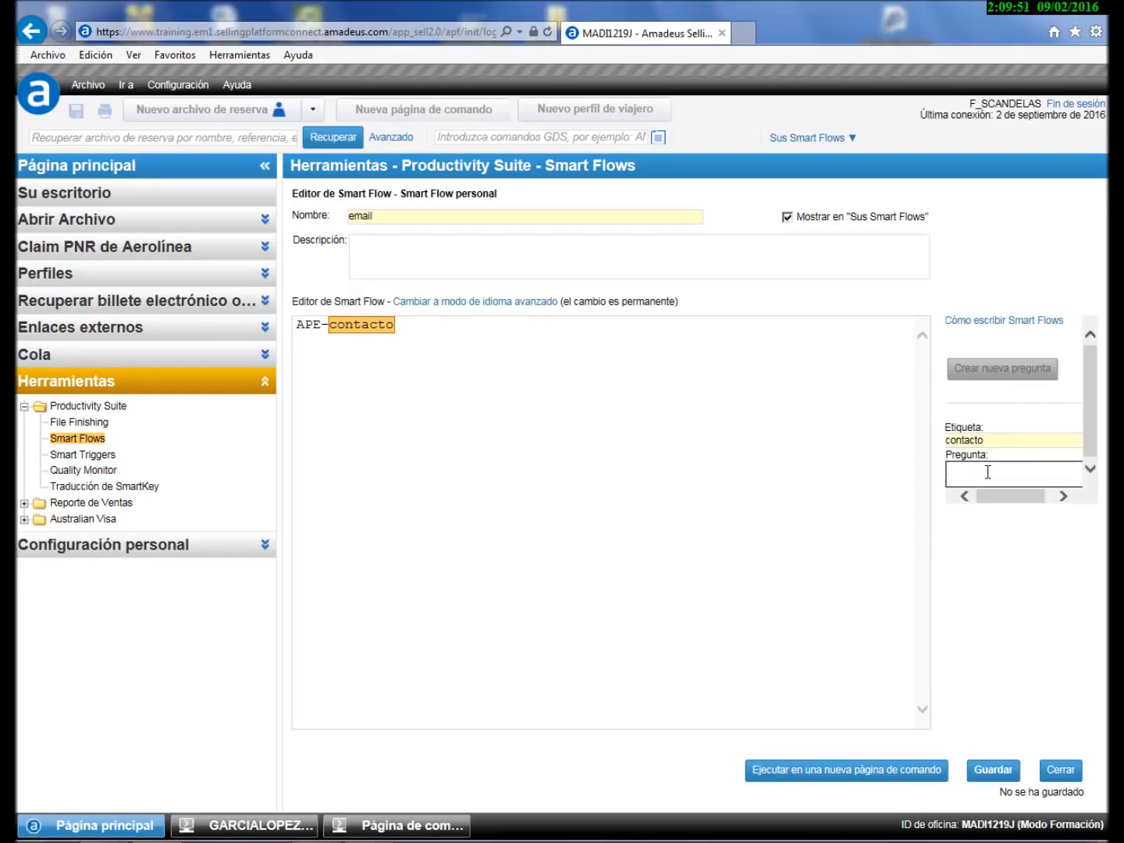
{"action": "type", "text": "Intor"}
{"action": "key", "text": "BackSpace"}
{"action": "type", "text": "roducir email"}
{"action": "type", "text": " contacto pasa"}
{"action": "type", "text": "jero"}
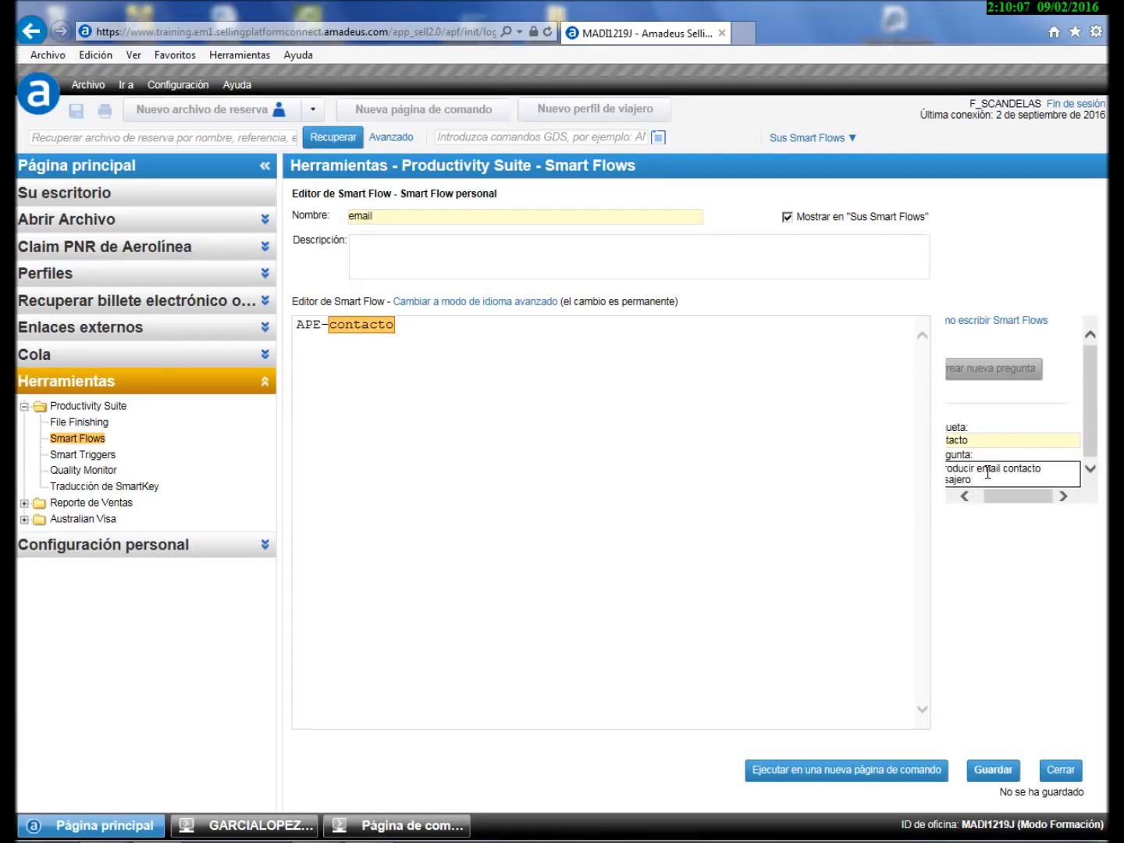
{"action": "left_click", "coordinate": [991, 769]}
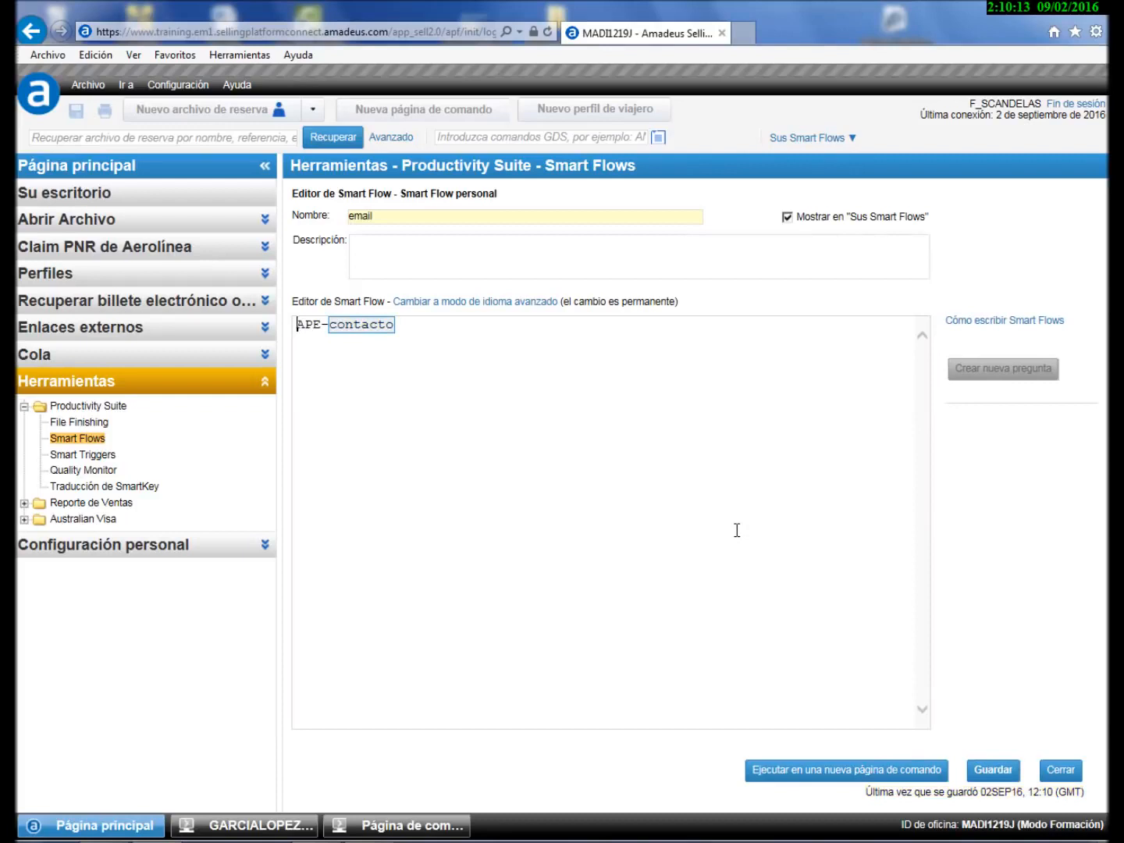
- On command page 10, delete the e-mail contact element 5 from the PNR with XE5
{"action": "left_click", "coordinate": [414, 826]}
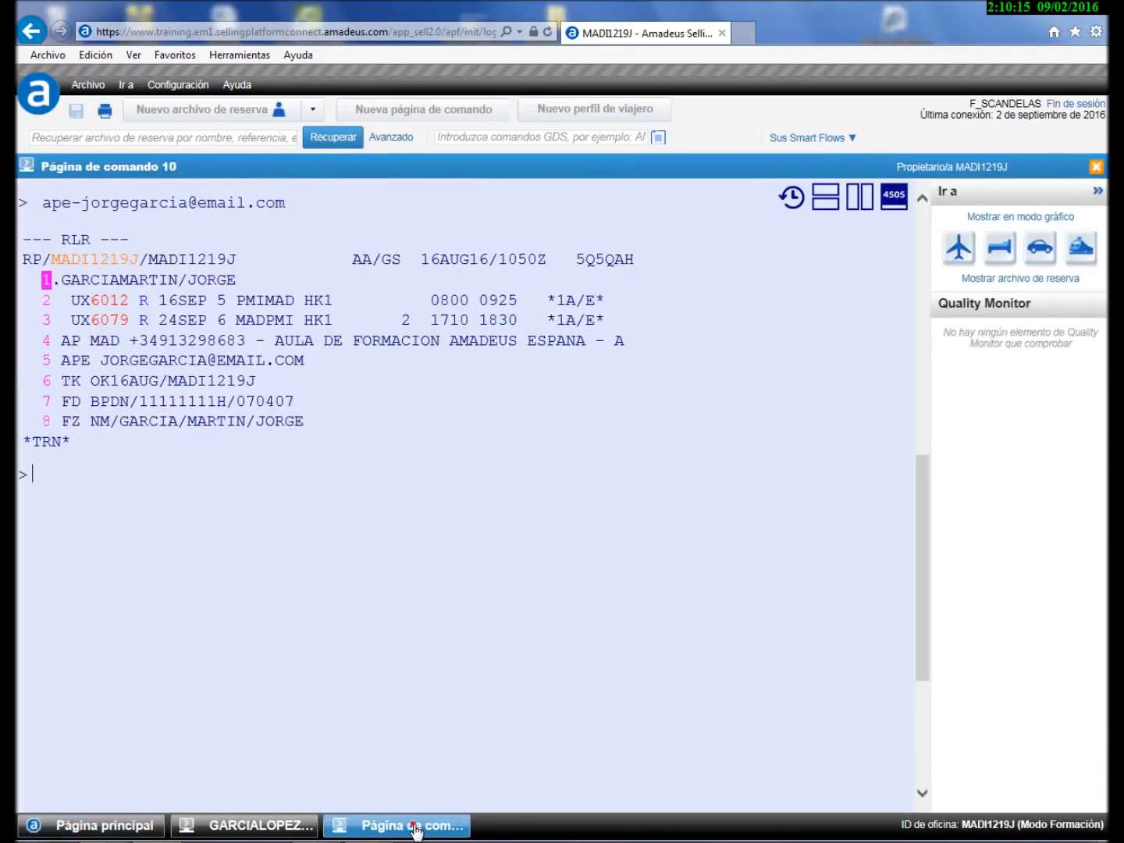
{"action": "left_click", "coordinate": [796, 137]}
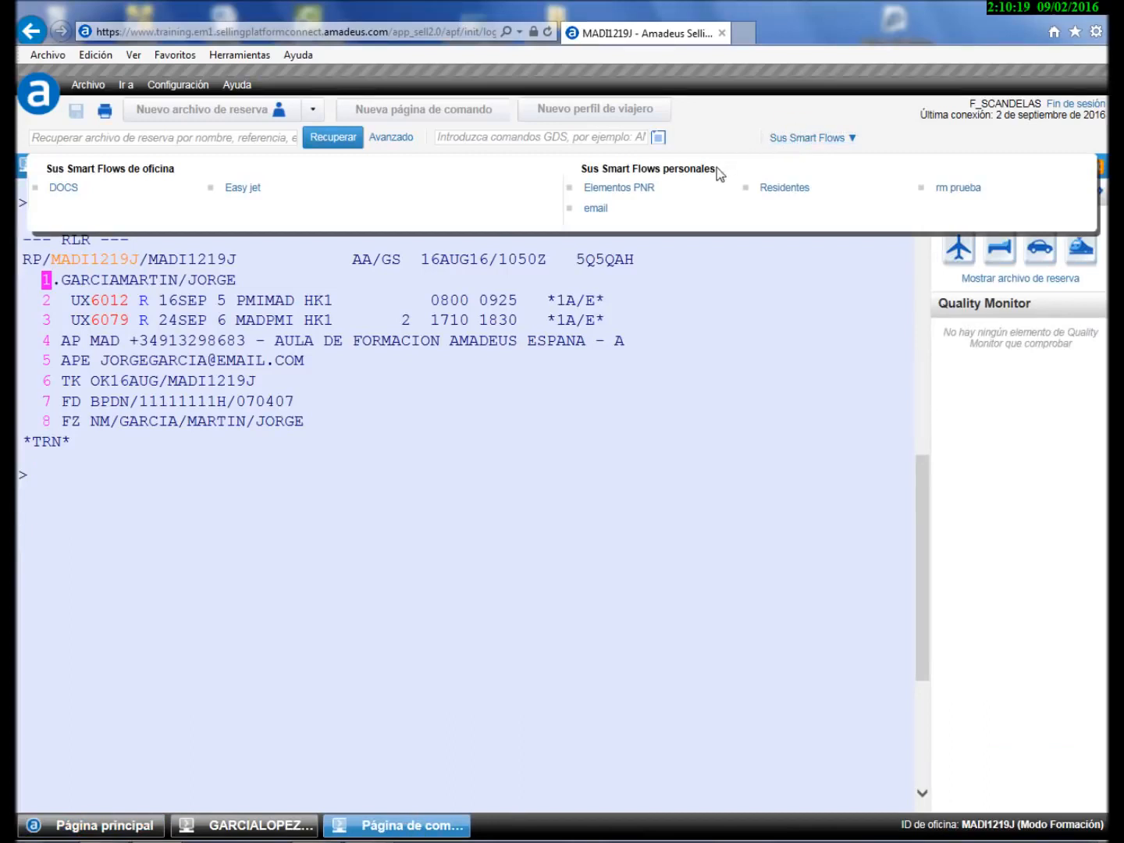
{"action": "left_click", "coordinate": [596, 209]}
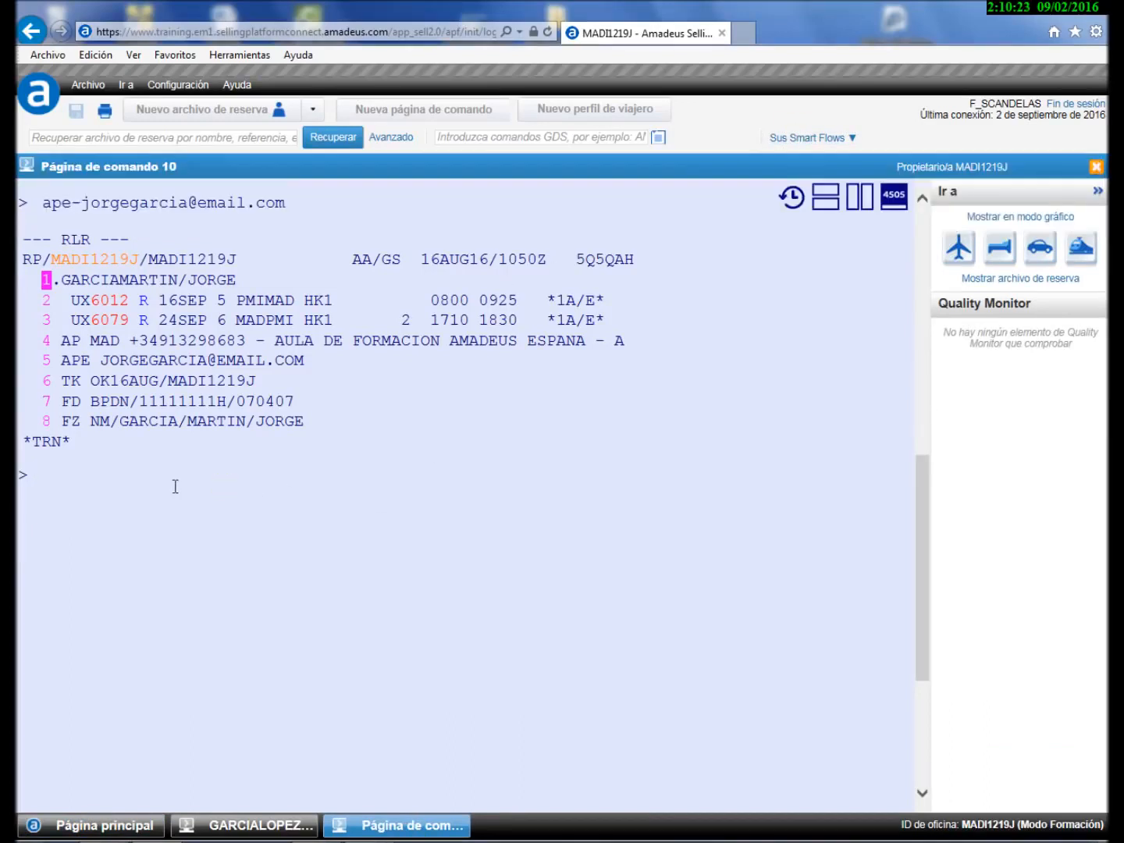
{"action": "type", "text": "xe5"}
{"action": "key", "text": "Return"}
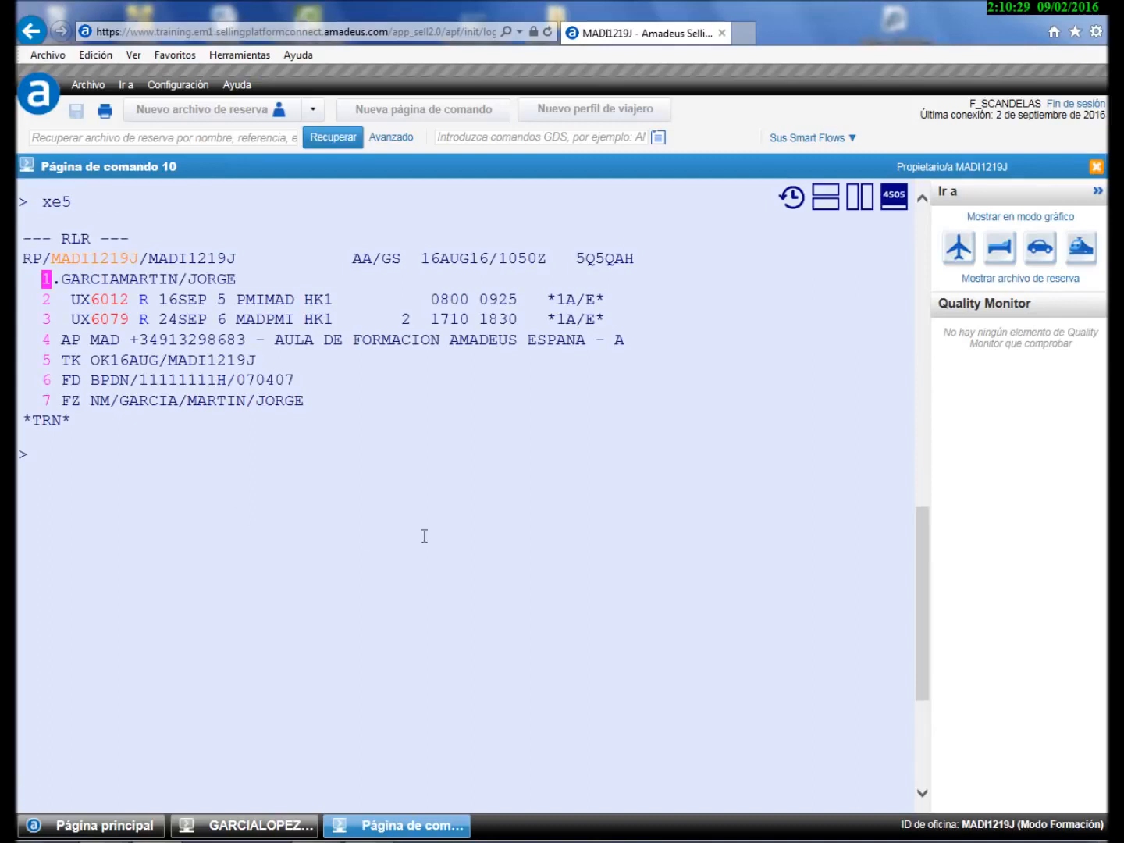
- Run the 'email' Smart Flow and enter the passenger's contact e-mail address at its prompt
{"action": "left_click", "coordinate": [805, 138]}
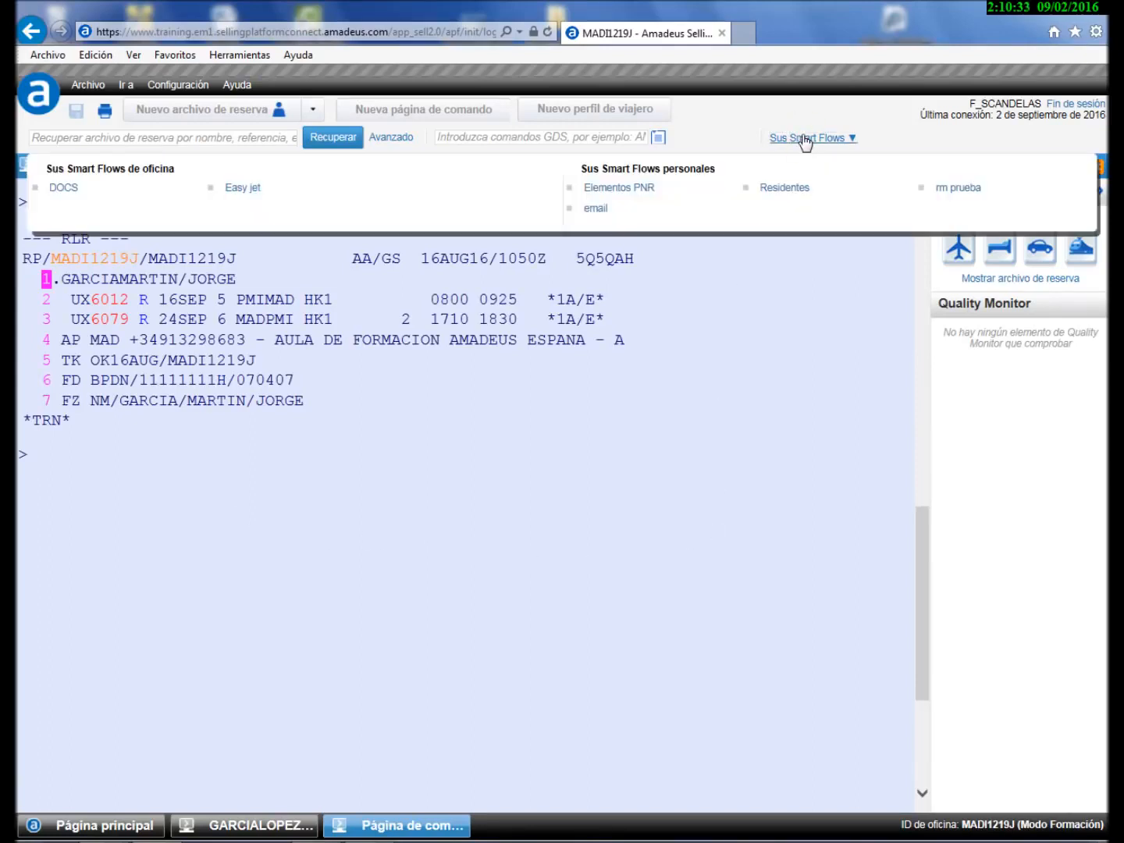
{"action": "left_click", "coordinate": [595, 209]}
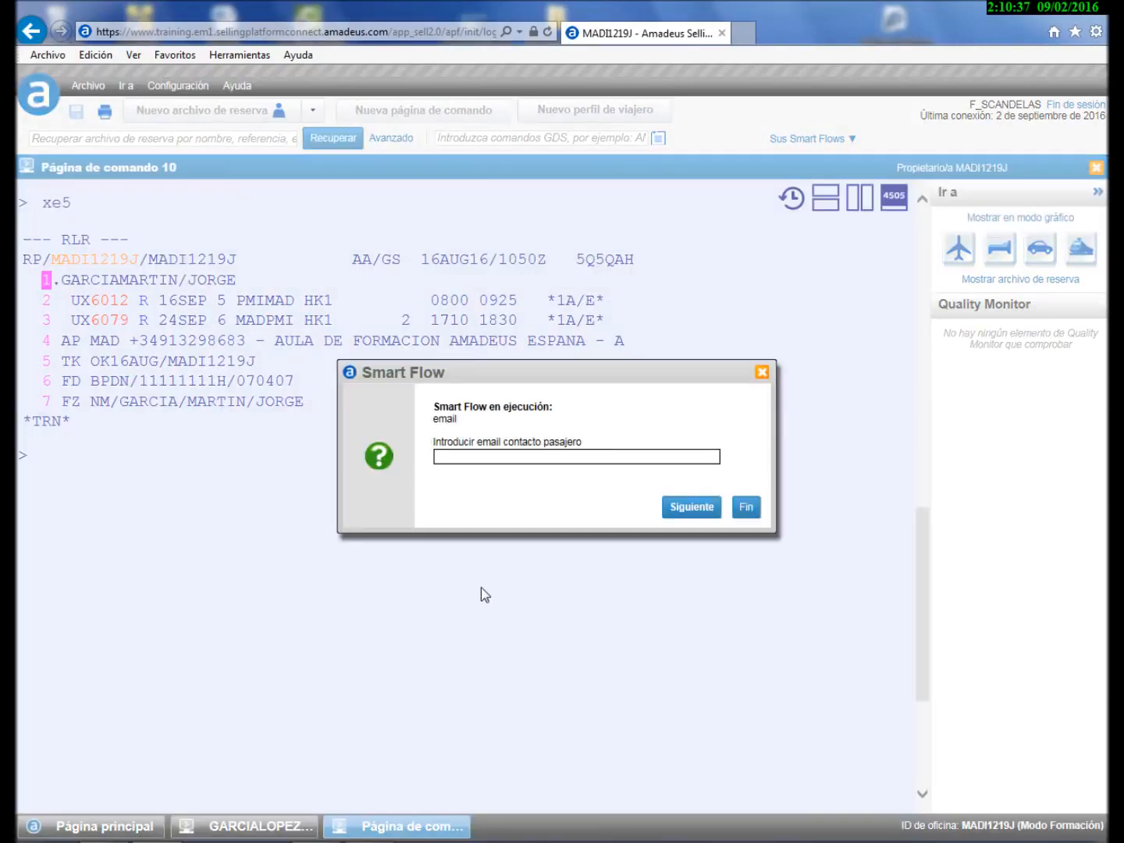
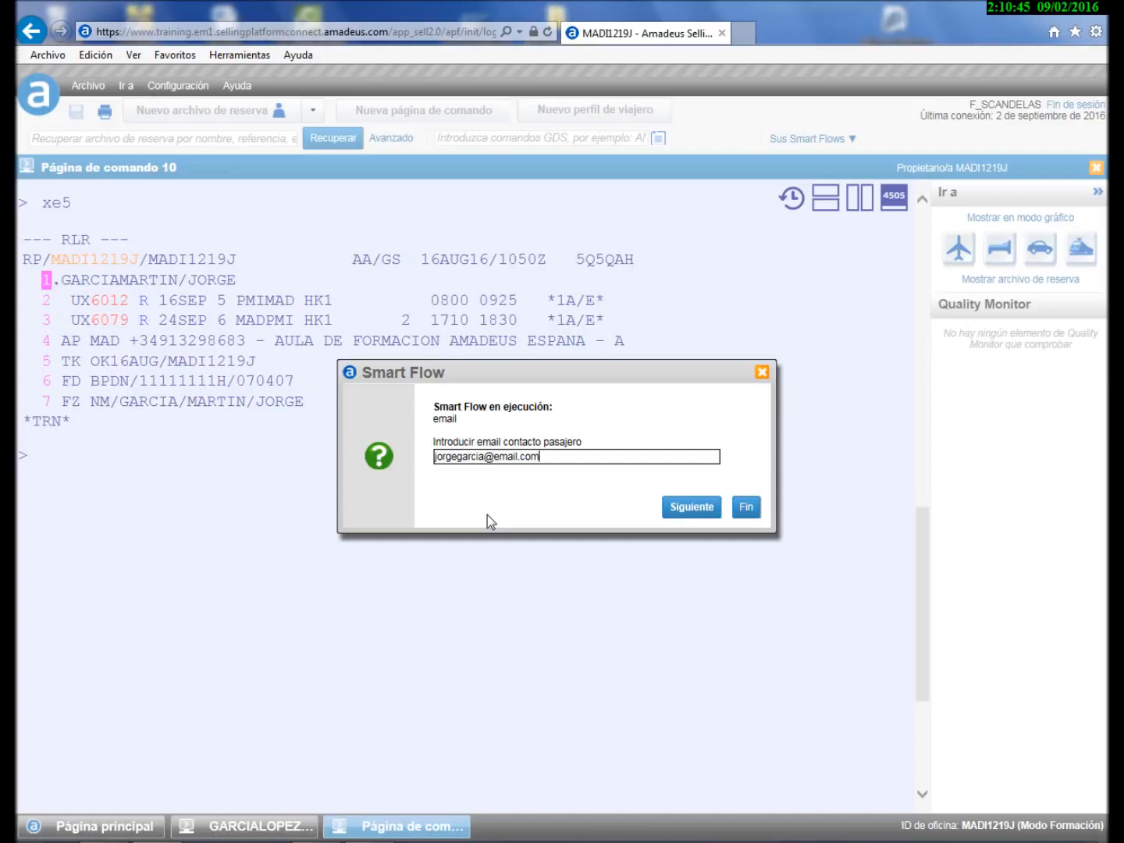
{"action": "left_click", "coordinate": [694, 508]}
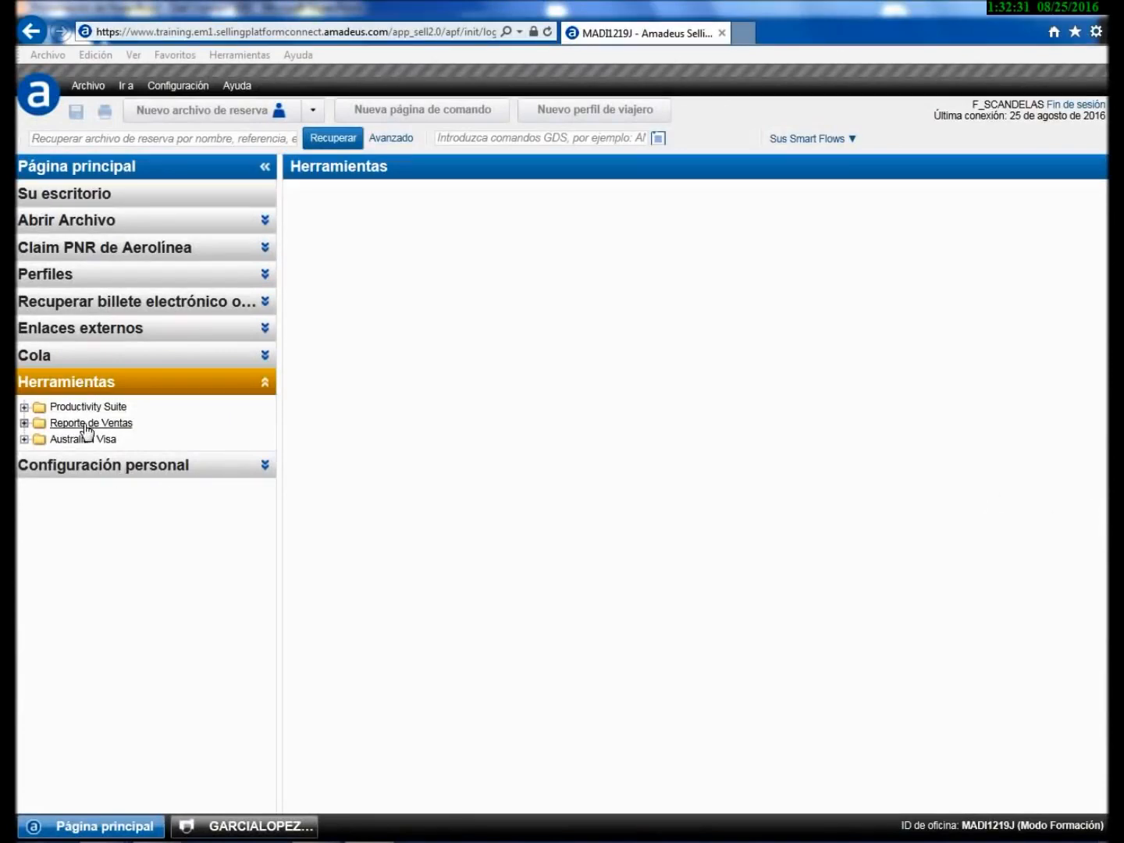
- Open the Informe de consultas (TJQ) report under Reporte de Ventas and show its report options
{"action": "left_click", "coordinate": [25, 423]}
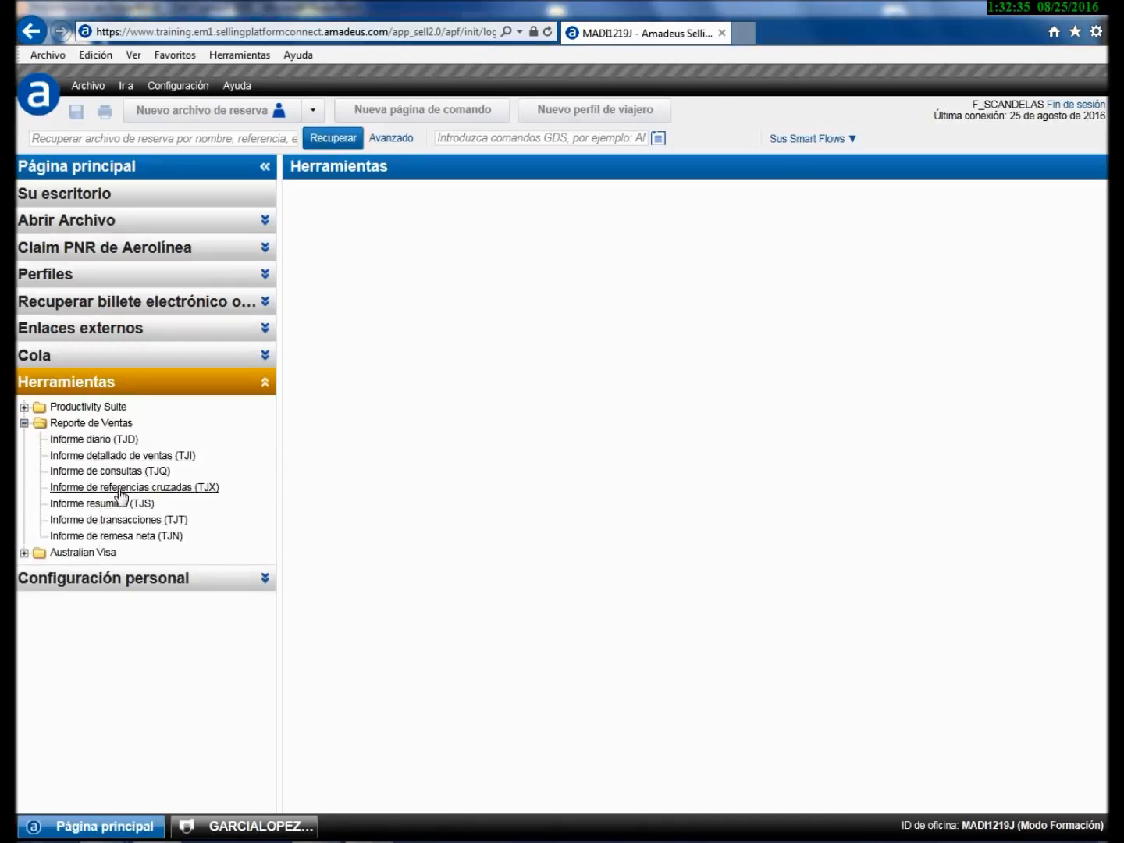
{"action": "left_click", "coordinate": [129, 472]}
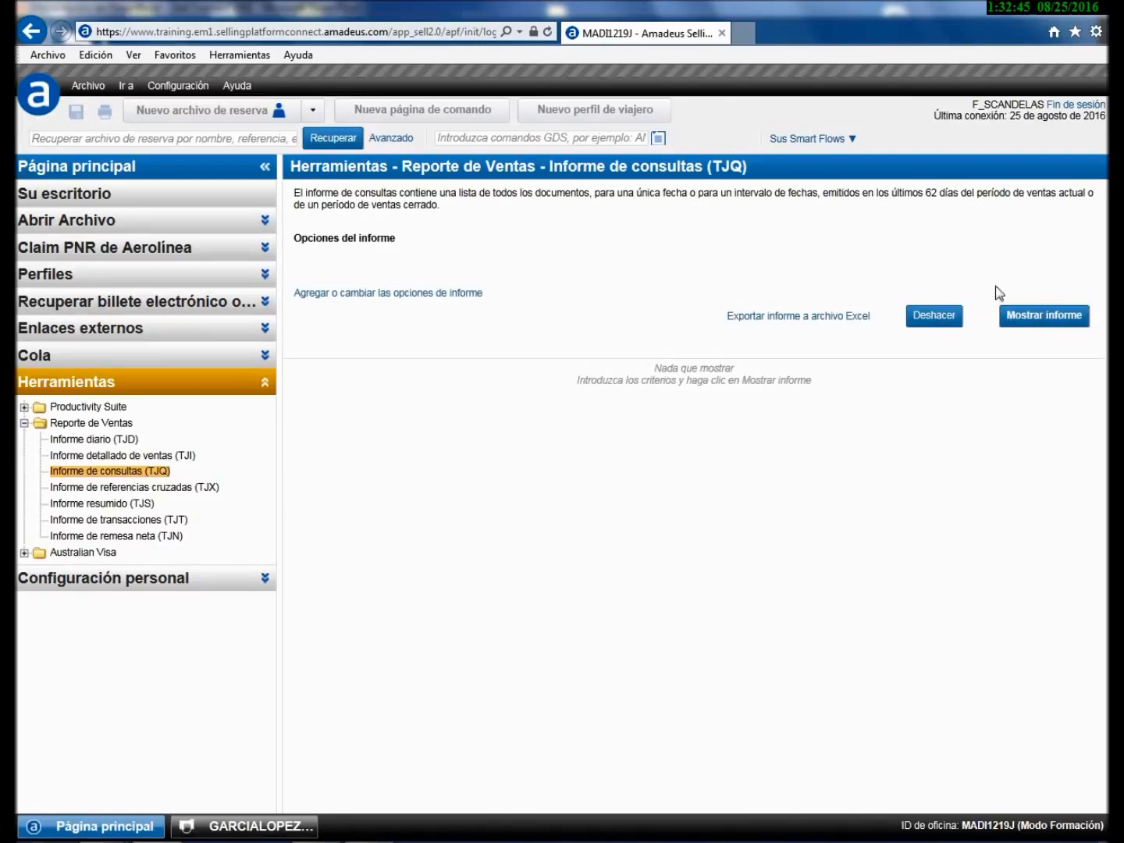
{"action": "left_click", "coordinate": [362, 294]}
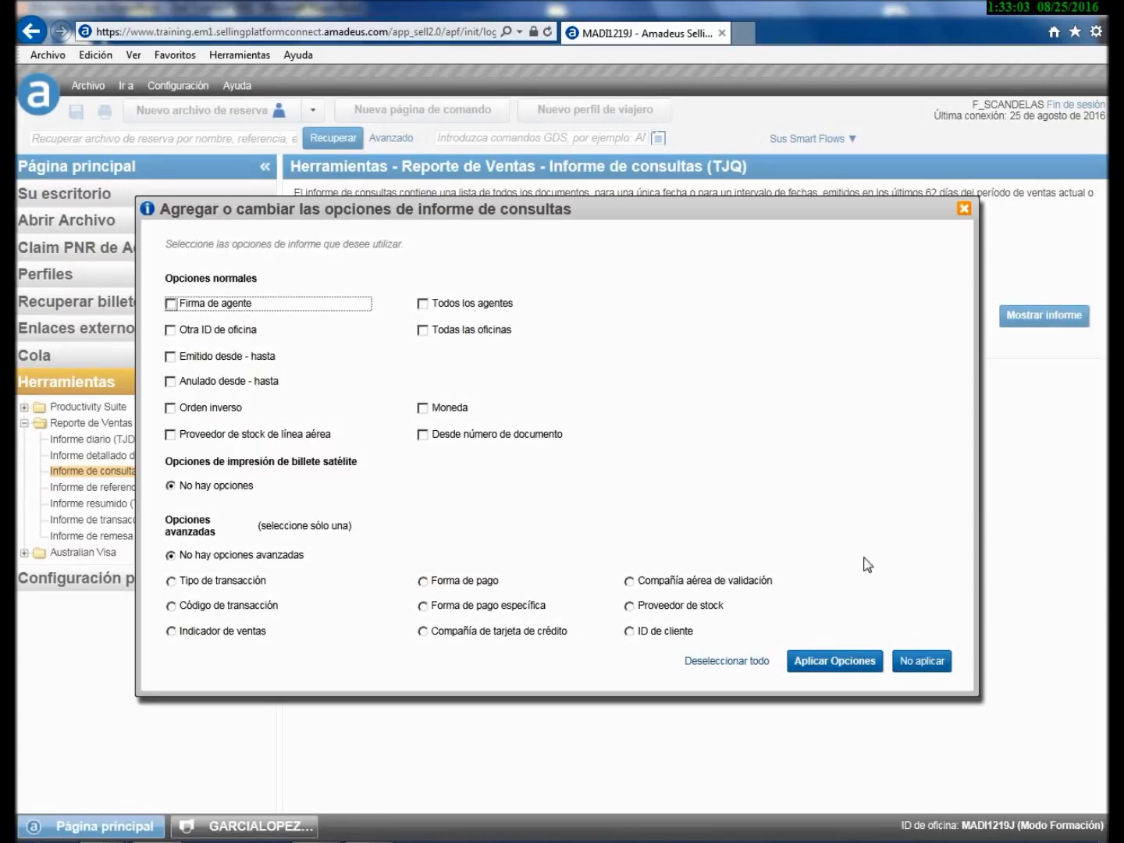
- Display the TJQ query report without applying options and select ticket row 001236
{"action": "left_click", "coordinate": [919, 663]}
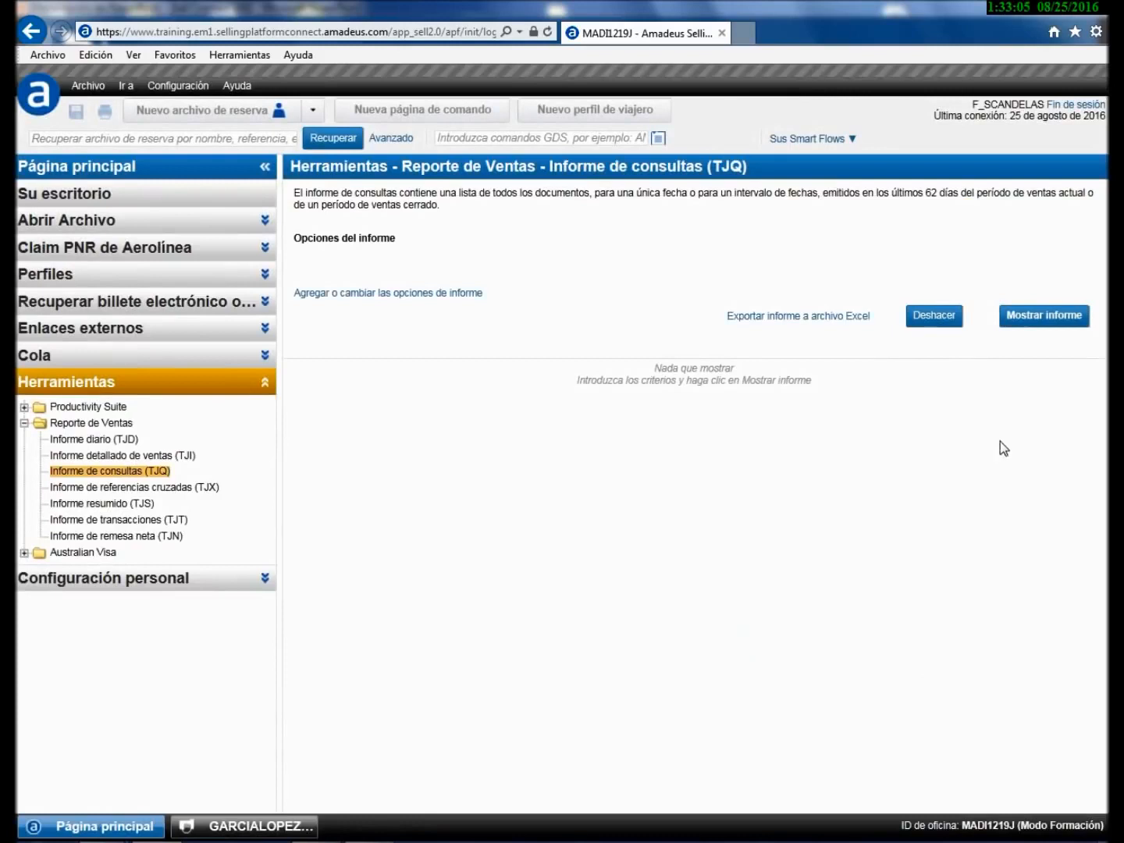
{"action": "left_click", "coordinate": [1037, 319]}
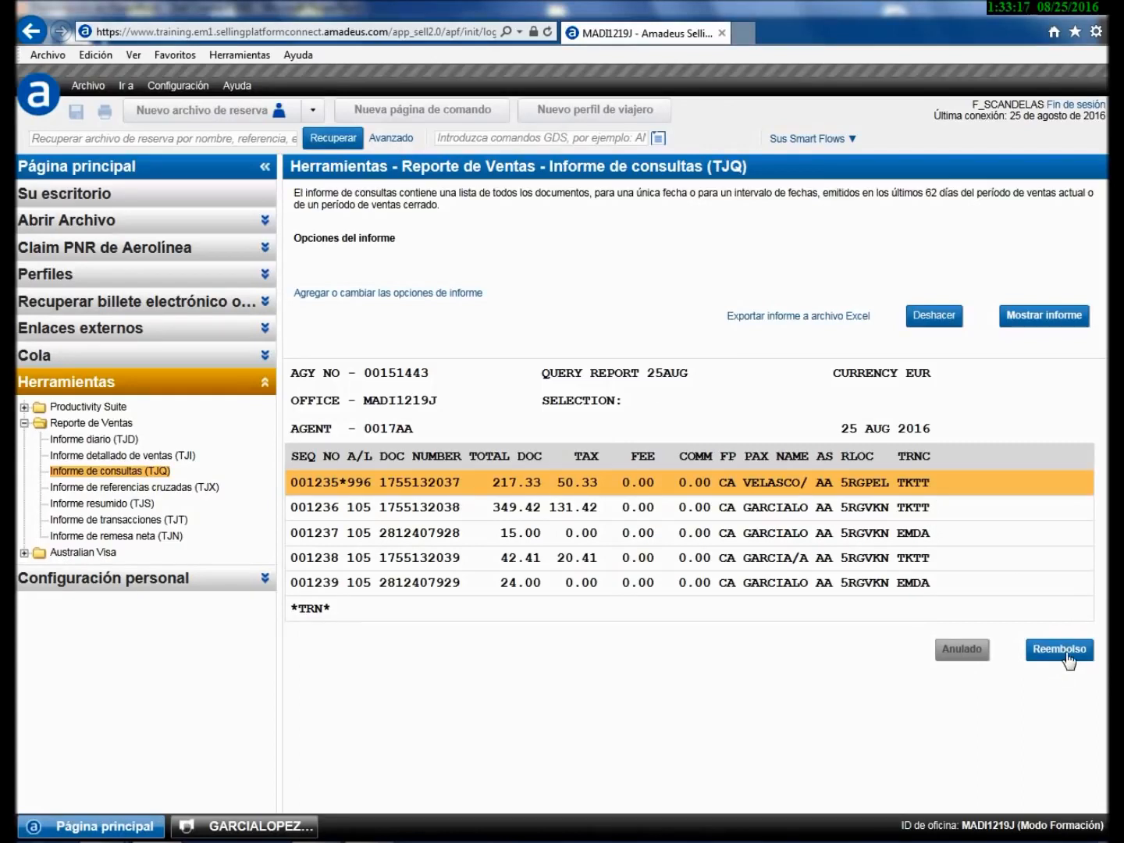
{"action": "left_click", "coordinate": [769, 511]}
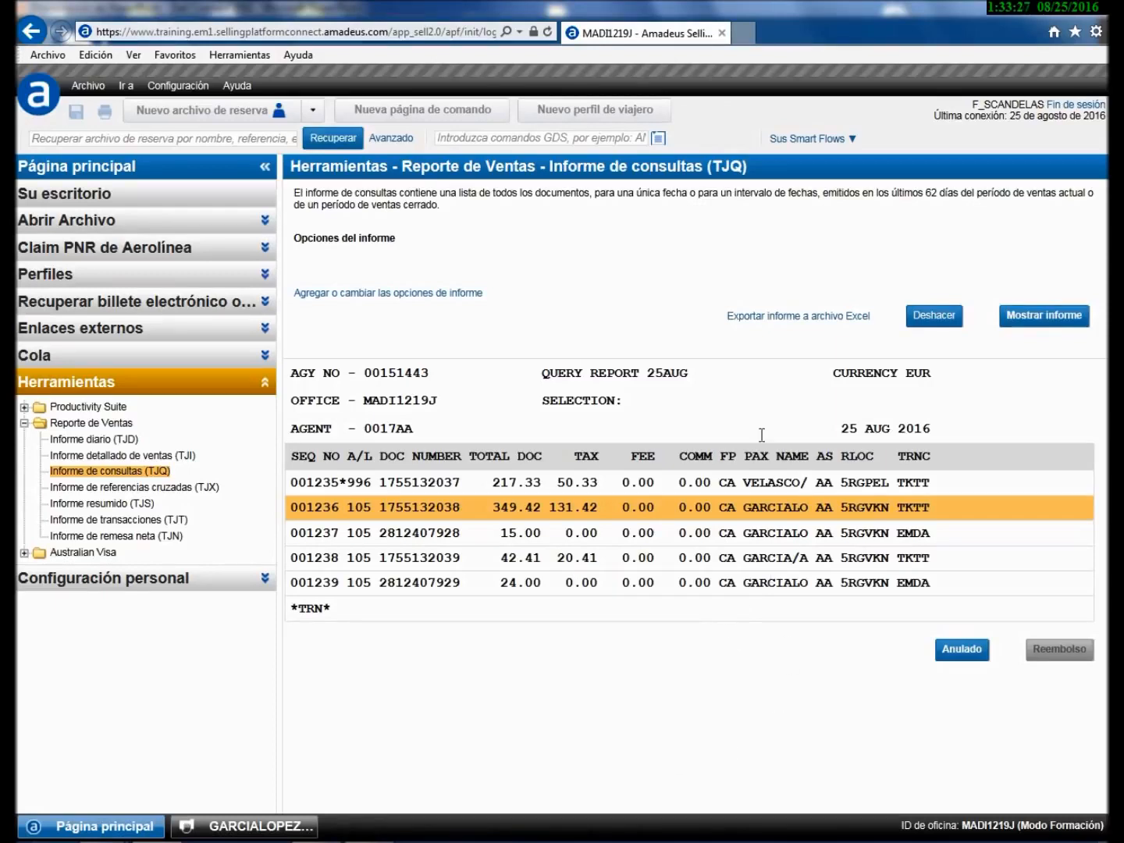
- Export the report to SalesReportTJQ_20160825.XLSX, view it in Excel, then show the Gracias slide
{"action": "left_click", "coordinate": [811, 319]}
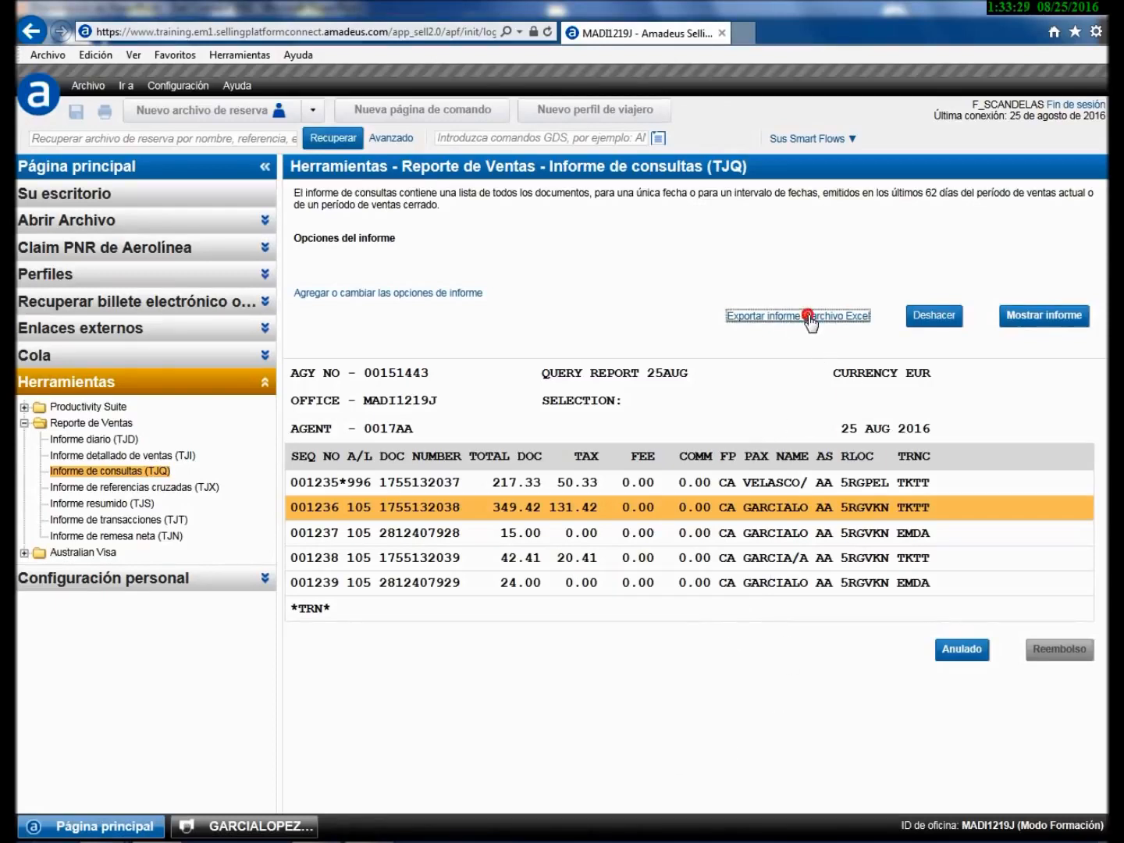
{"action": "left_click", "coordinate": [774, 822]}
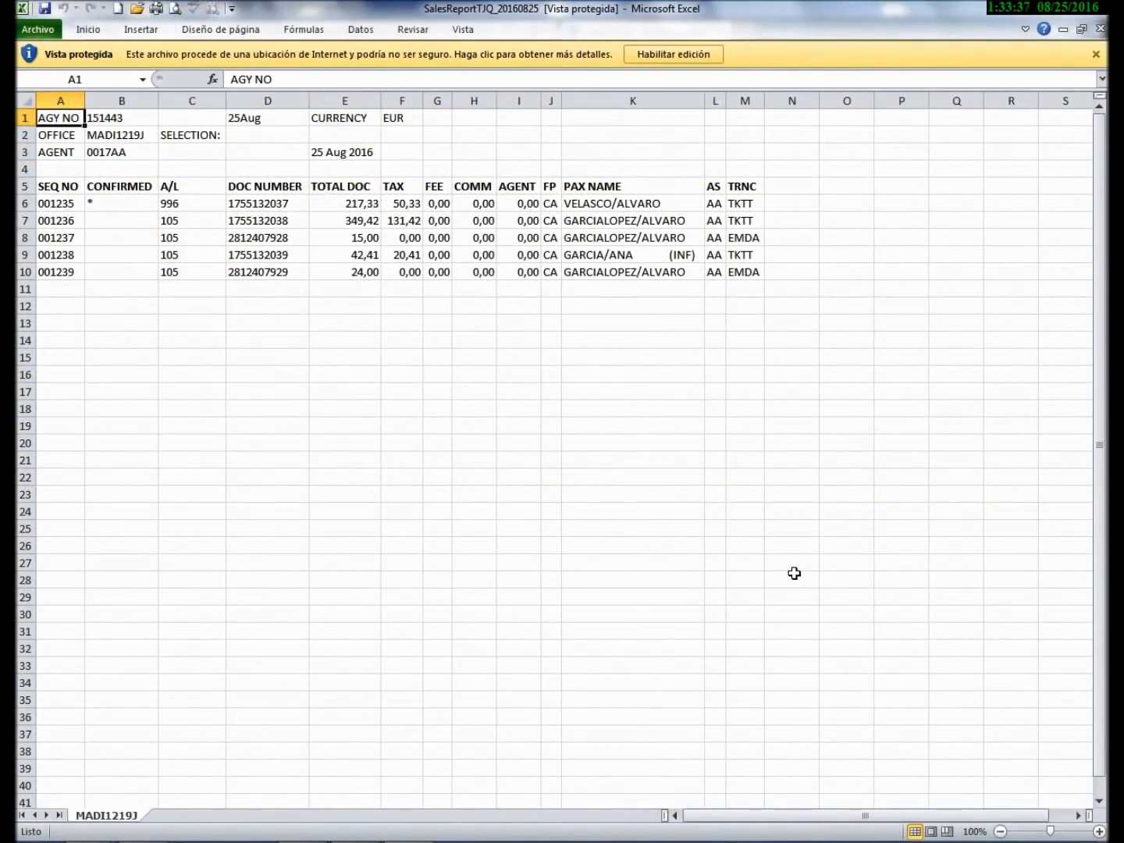
{"action": "left_click", "coordinate": [1086, 13]}
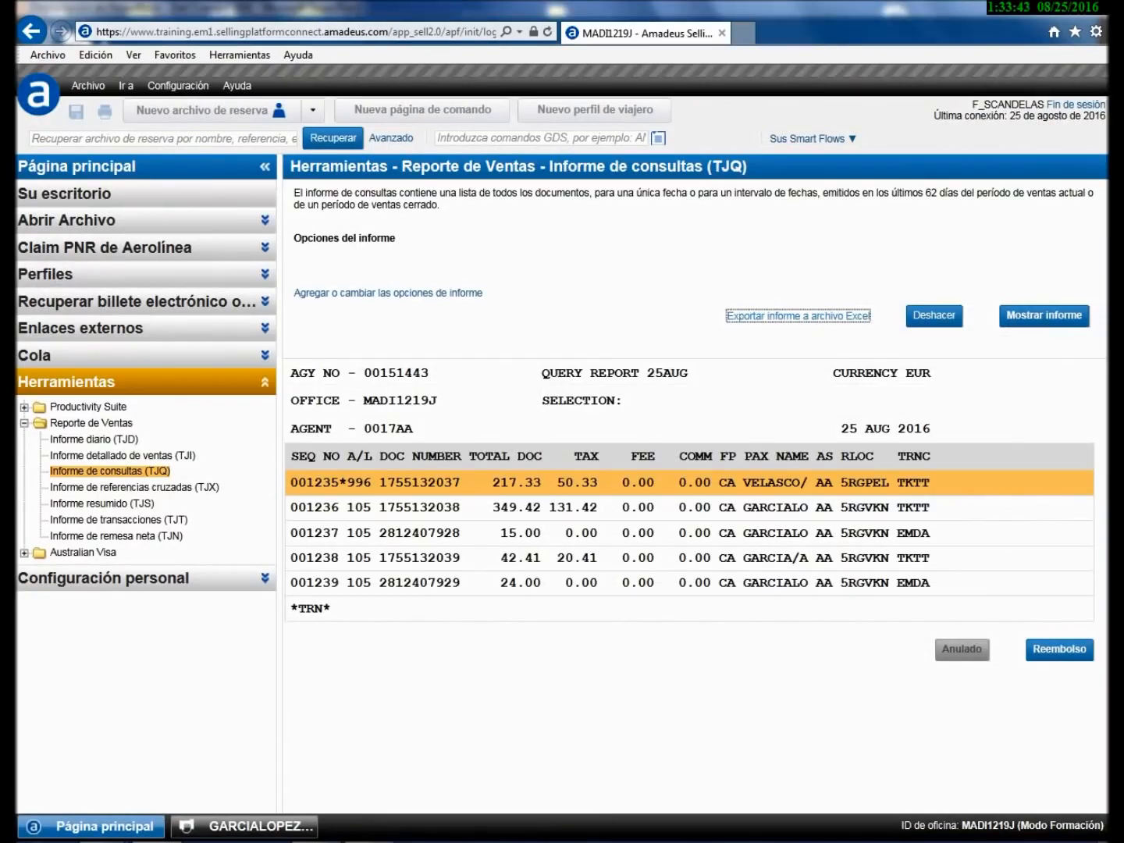
{"action": "key", "text": "alt+Tab"}
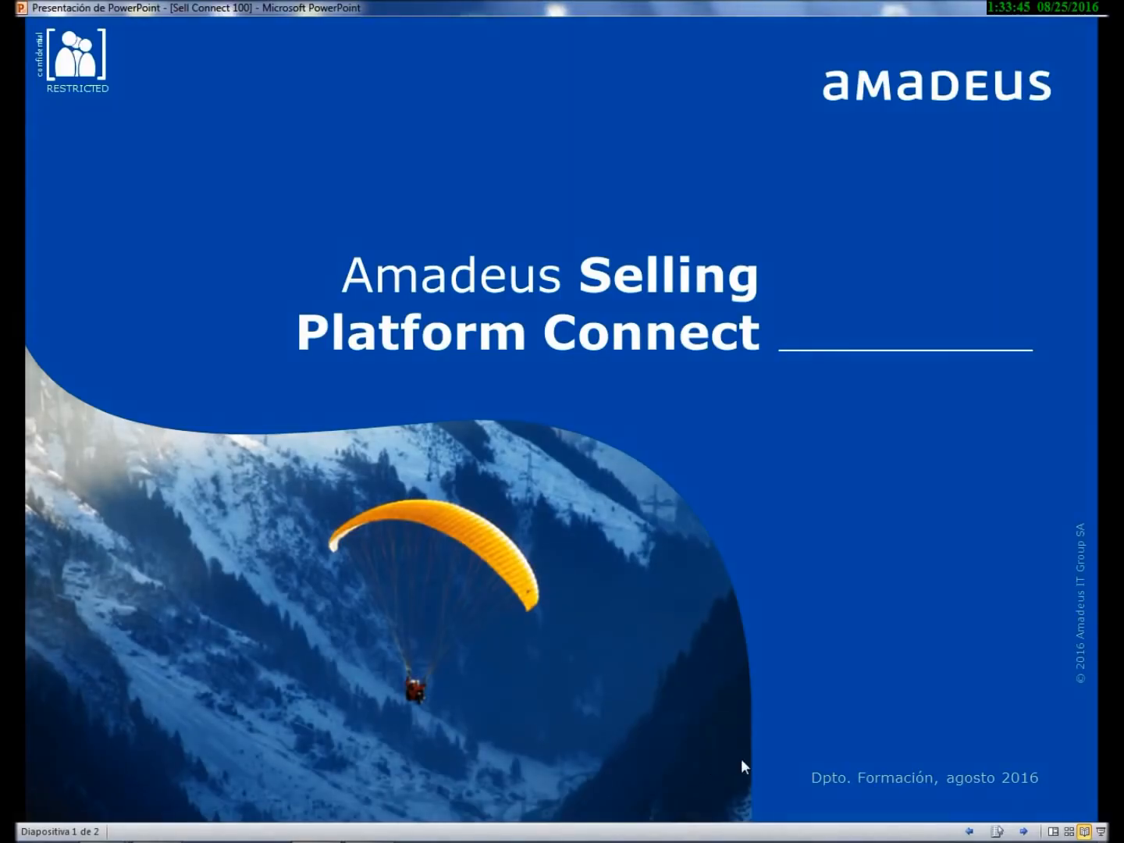
{"action": "left_click", "coordinate": [744, 760]}
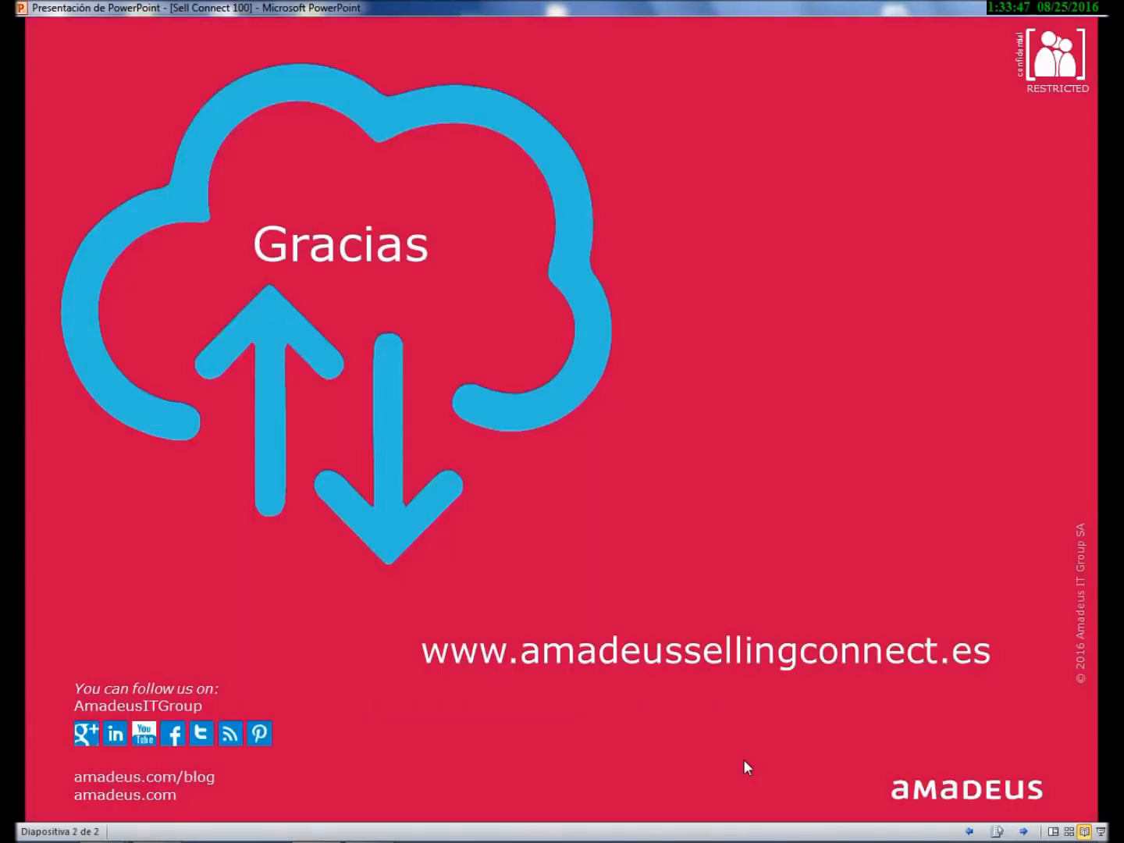